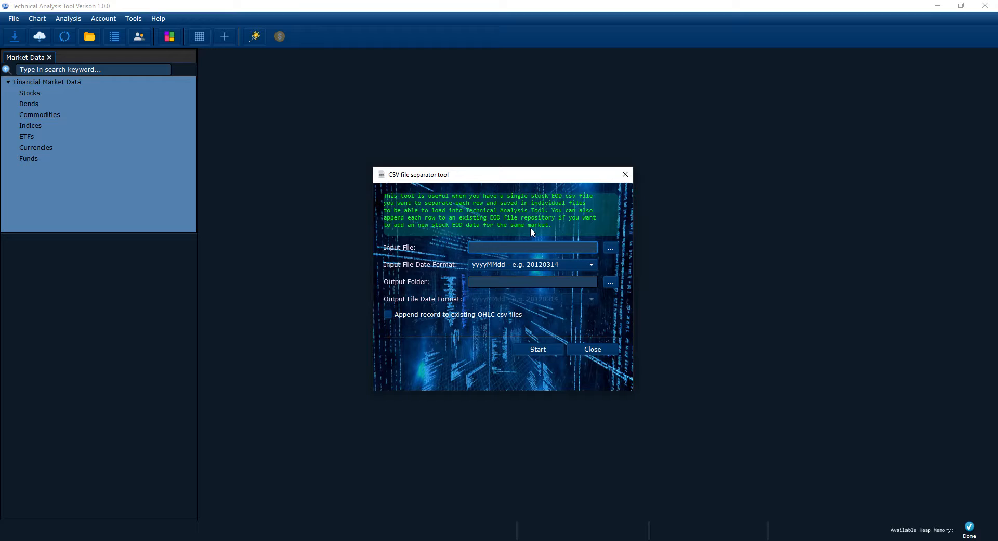
Close the CSV file separator tool, view the Financial Market Data Import dialog and close it.
drag(531, 177, 552, 167)
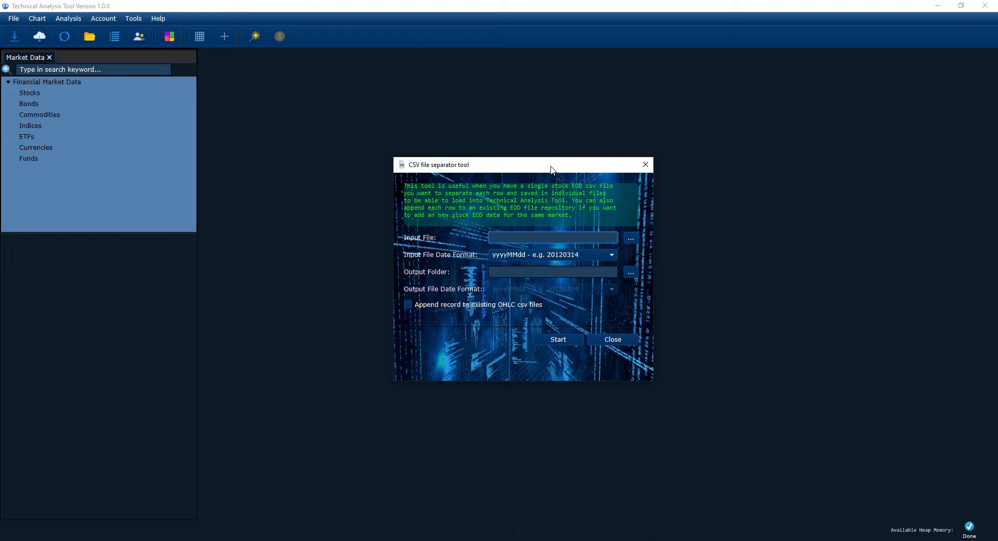
click(646, 165)
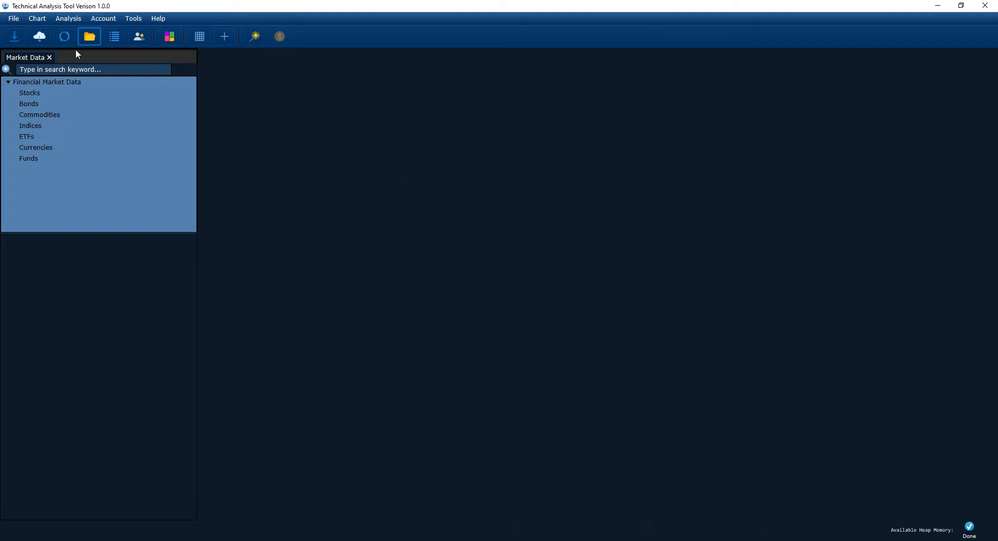
click(15, 40)
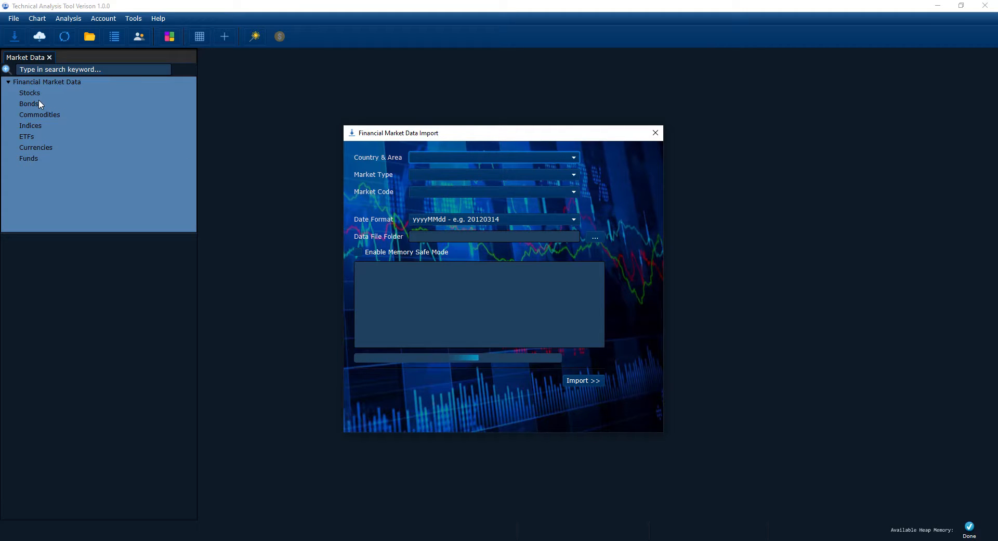
click(656, 132)
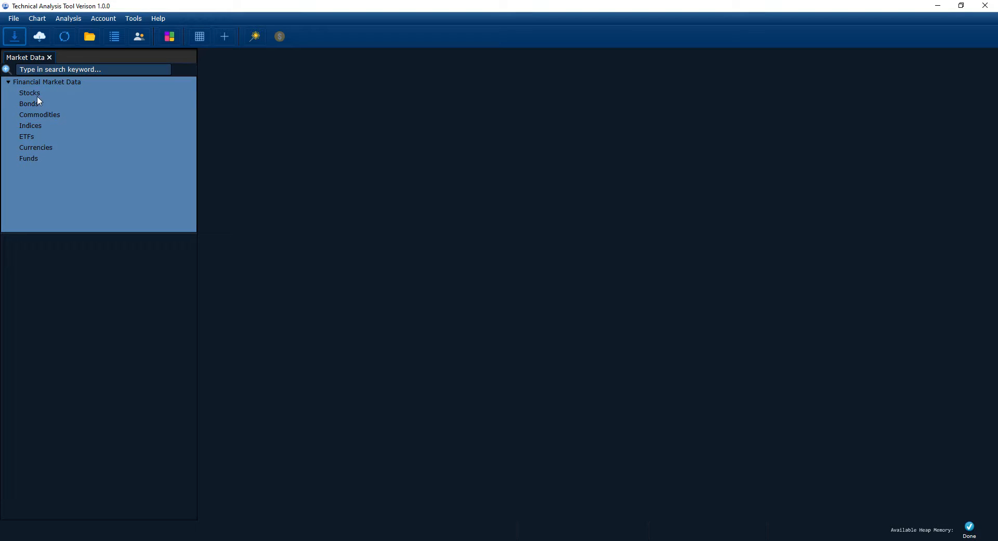
Open the CSV file separator tool to view its input and output options, and close it.
click(132, 20)
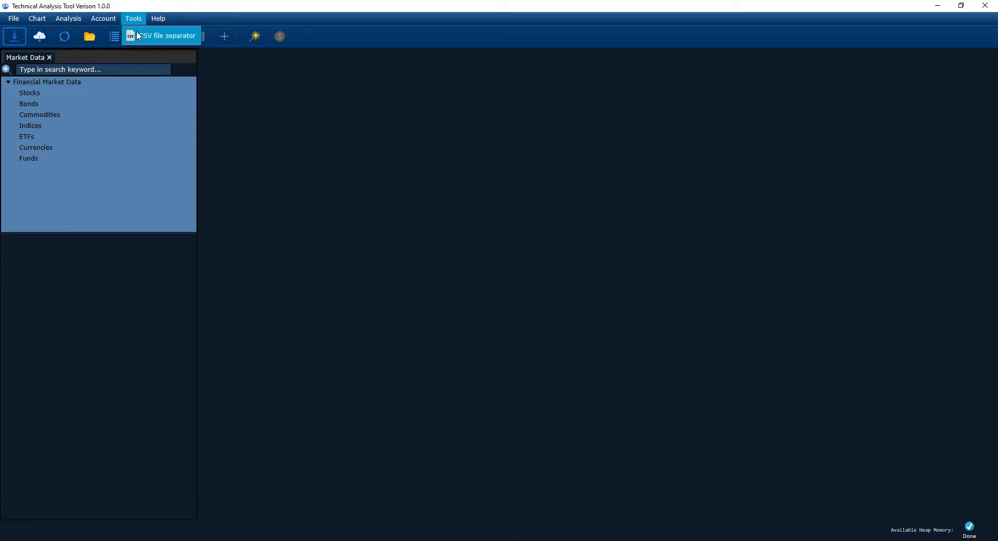
click(139, 36)
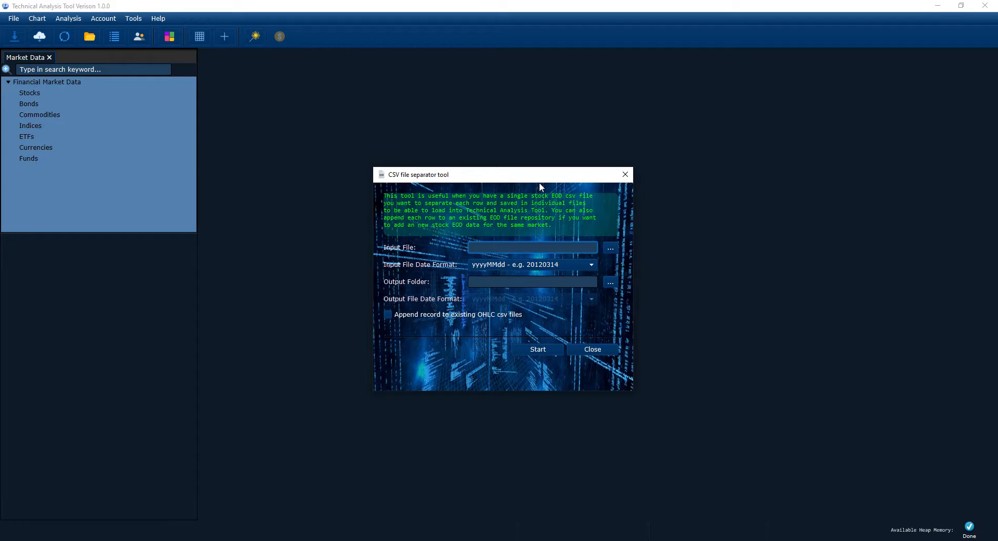
click(625, 177)
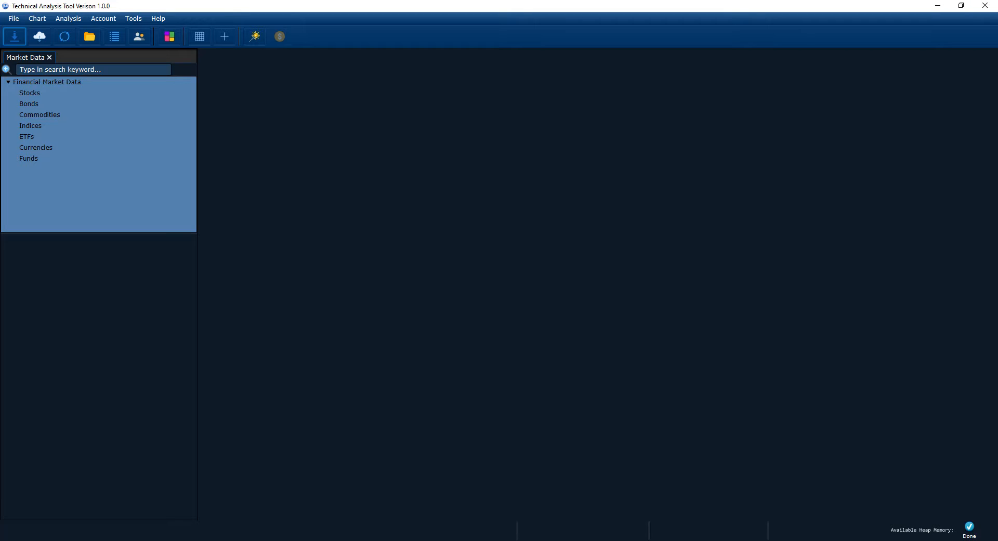
Switch to File Explorer and open ASX_20220104.txt from B:\EOD Data\Stock\ASX\ASX Data.
mouse_move(335, 526)
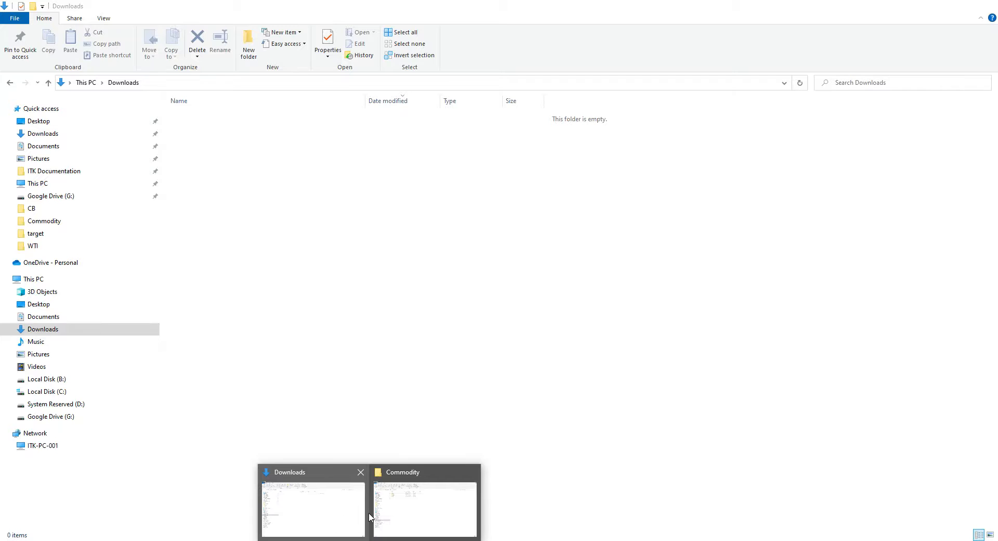
click(321, 516)
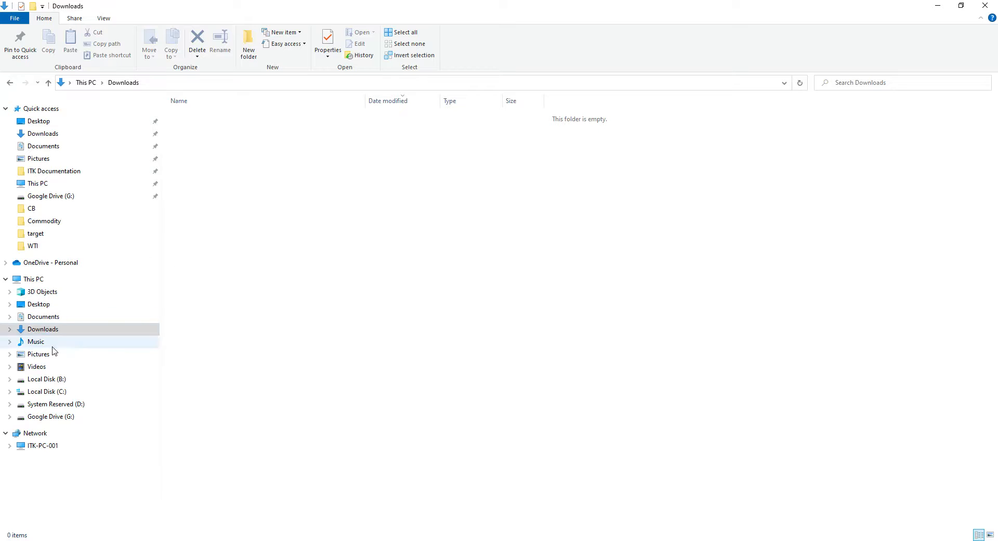
click(62, 382)
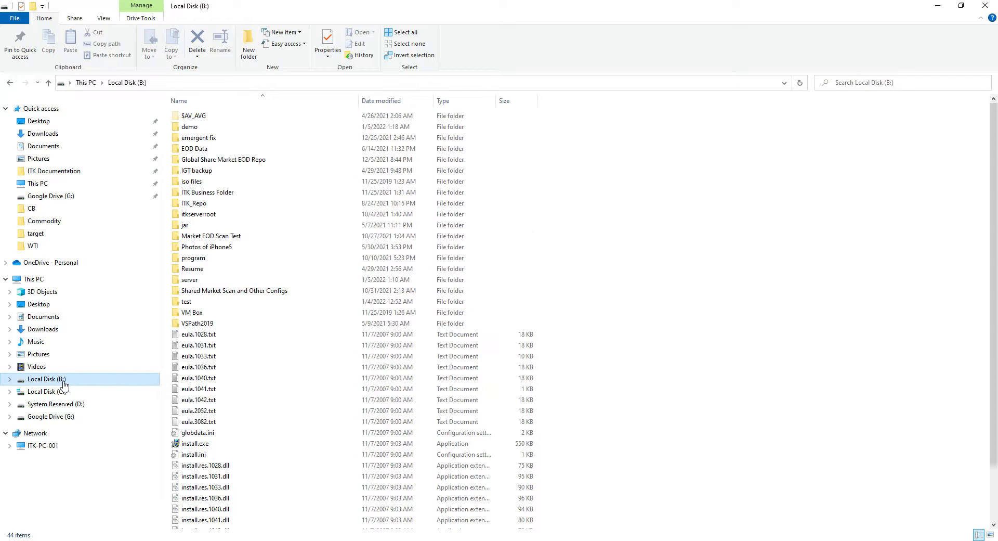
double_click(191, 150)
double_click(190, 150)
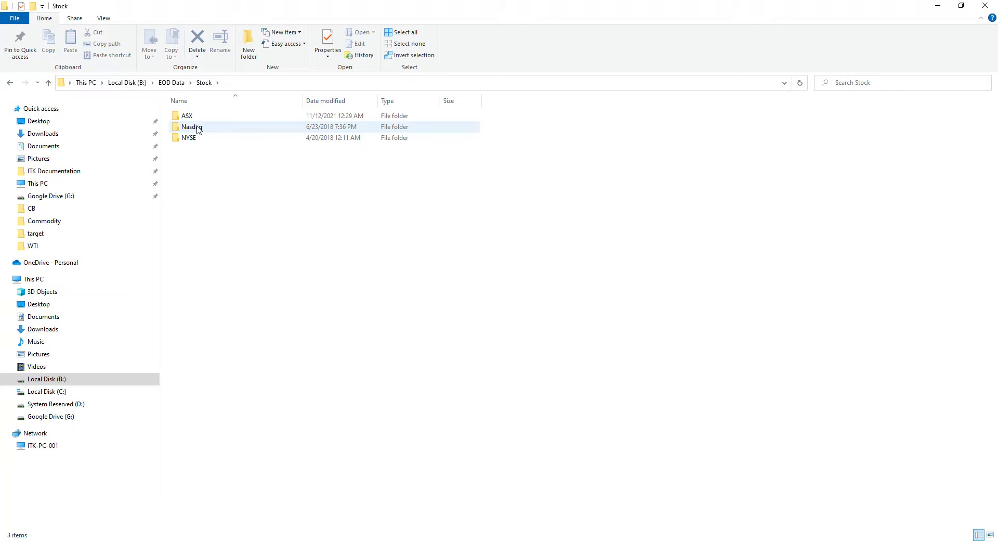
double_click(195, 117)
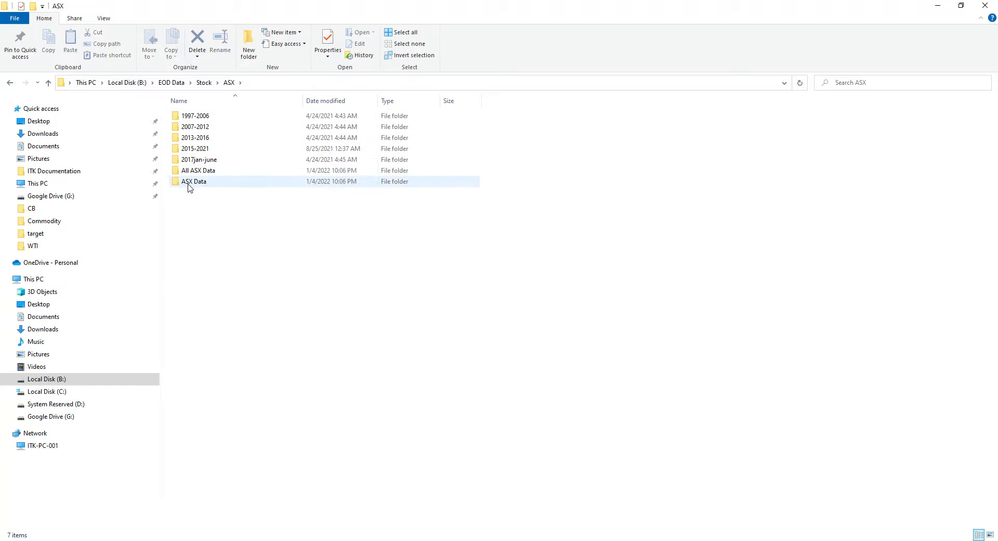
double_click(191, 183)
double_click(241, 116)
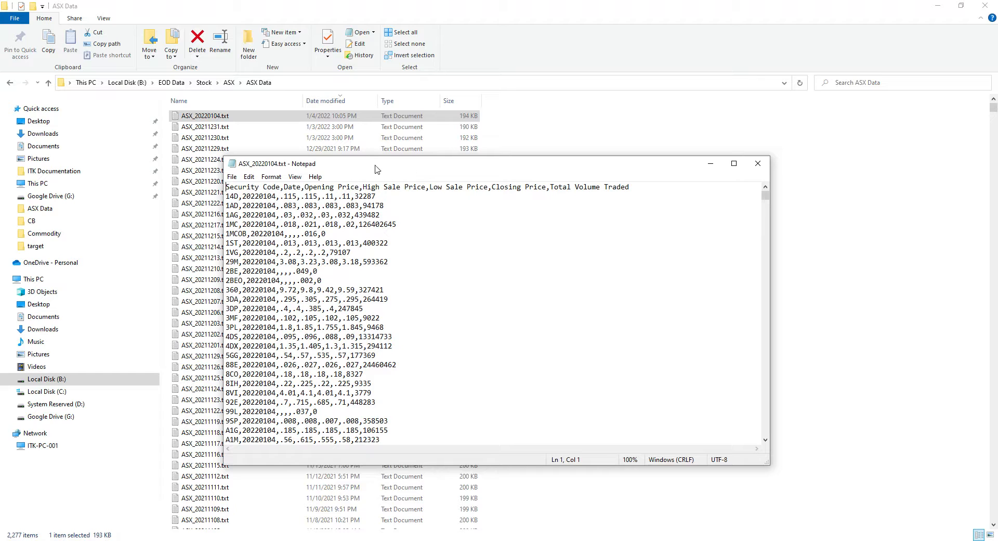
Examine the column header row and the first price rows of ASX_20220104.txt, and close the file.
drag(379, 172, 391, 196)
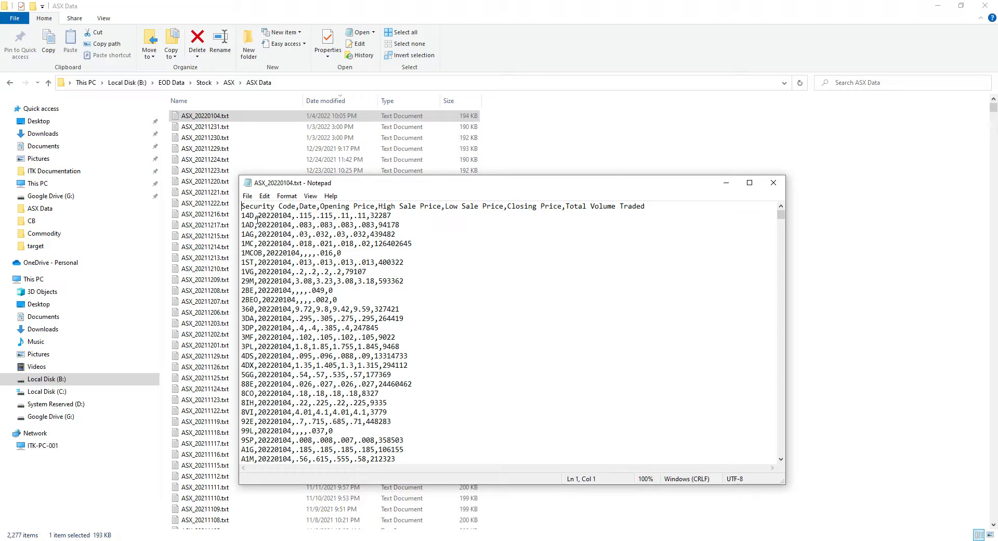
drag(651, 206, 240, 207)
click(247, 195)
mouse_move(345, 197)
click(367, 186)
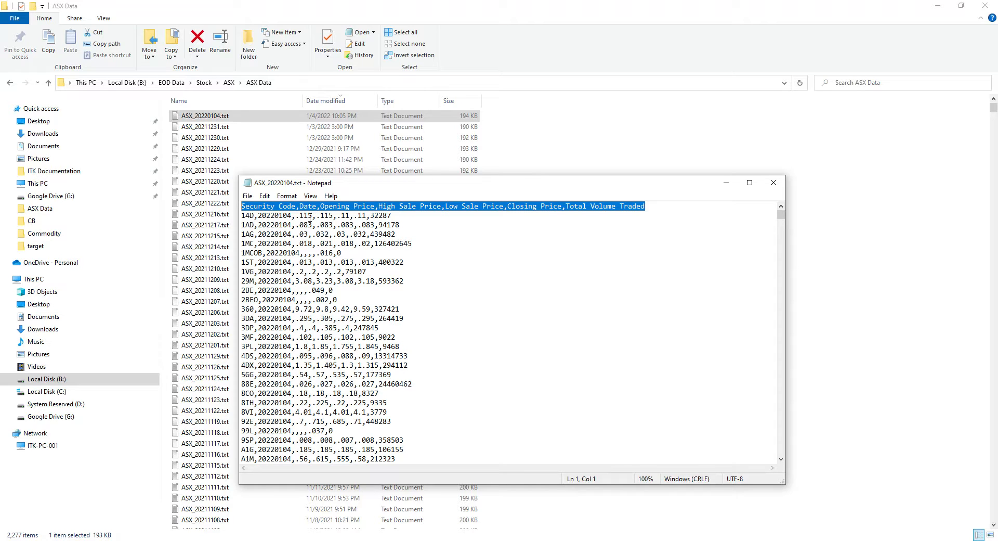
drag(296, 217, 306, 215)
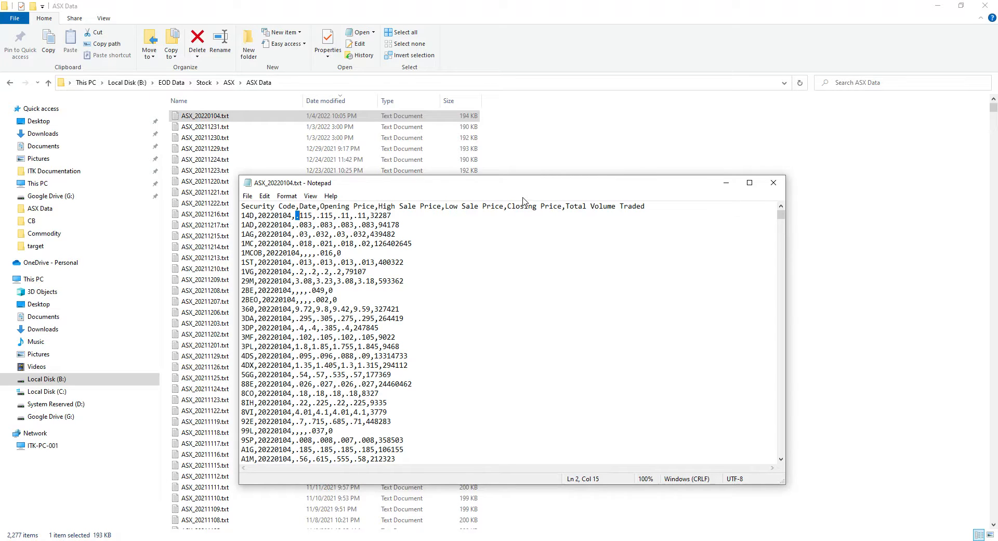
drag(519, 187, 525, 186)
click(475, 235)
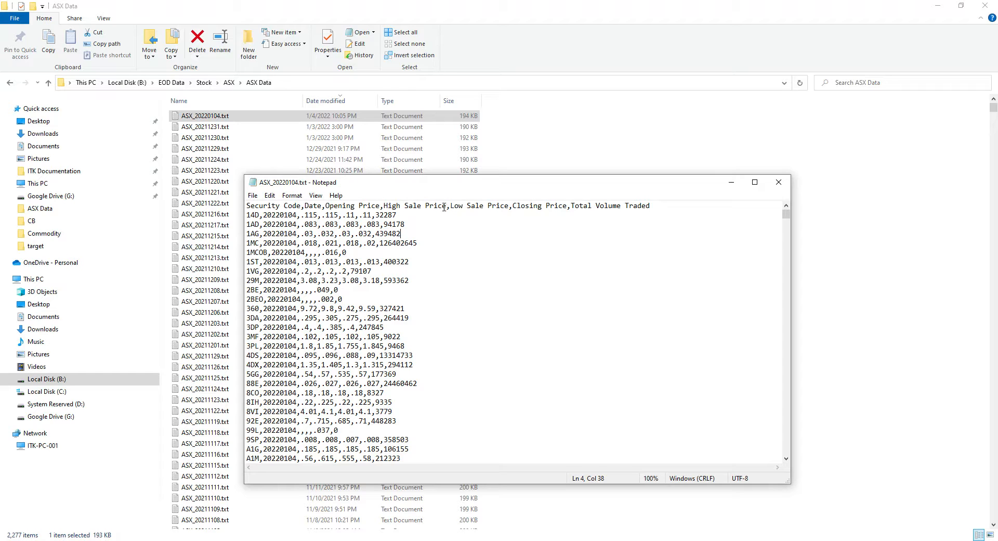
click(780, 181)
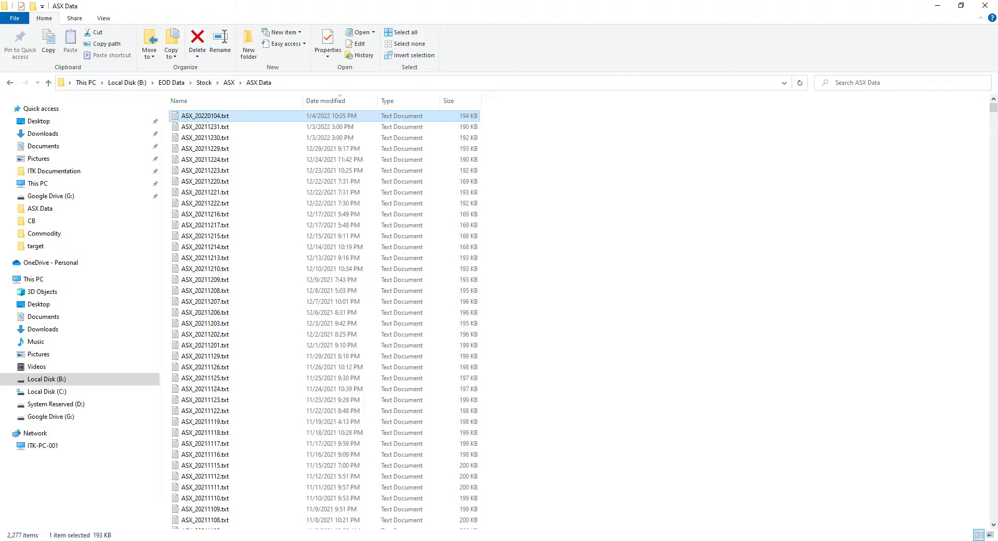
Return to Technical Analysis Tool, review the CSV file separator dialog once more and close it.
click(937, 5)
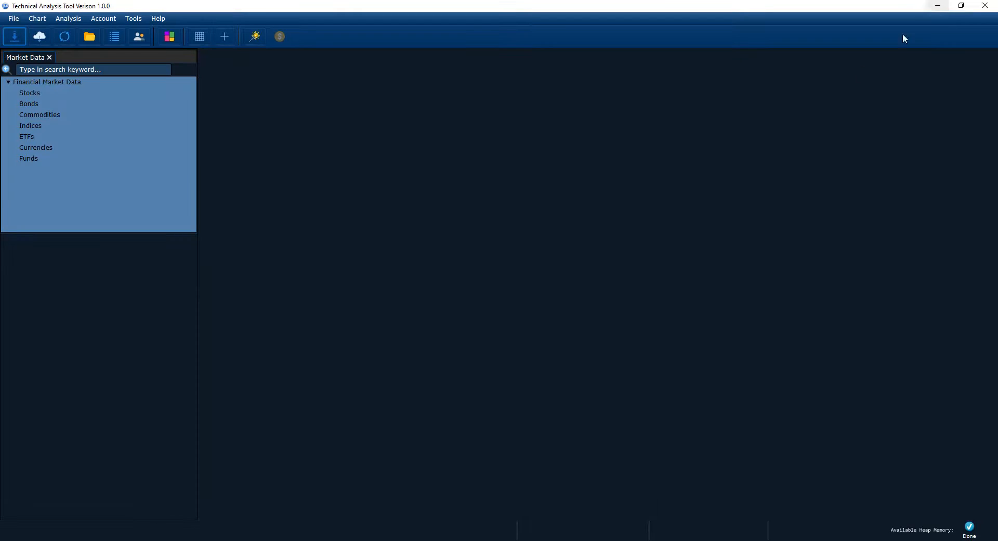
click(130, 18)
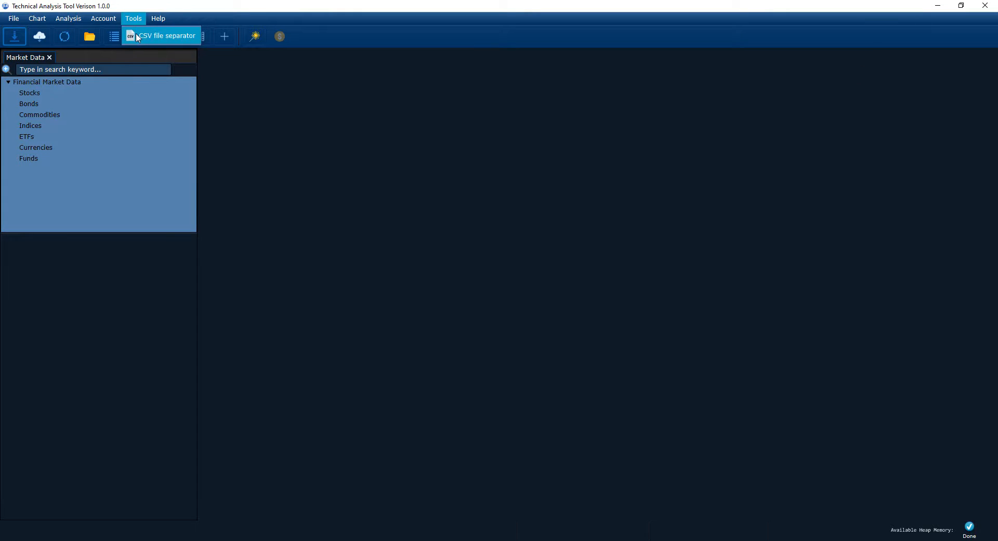
click(141, 35)
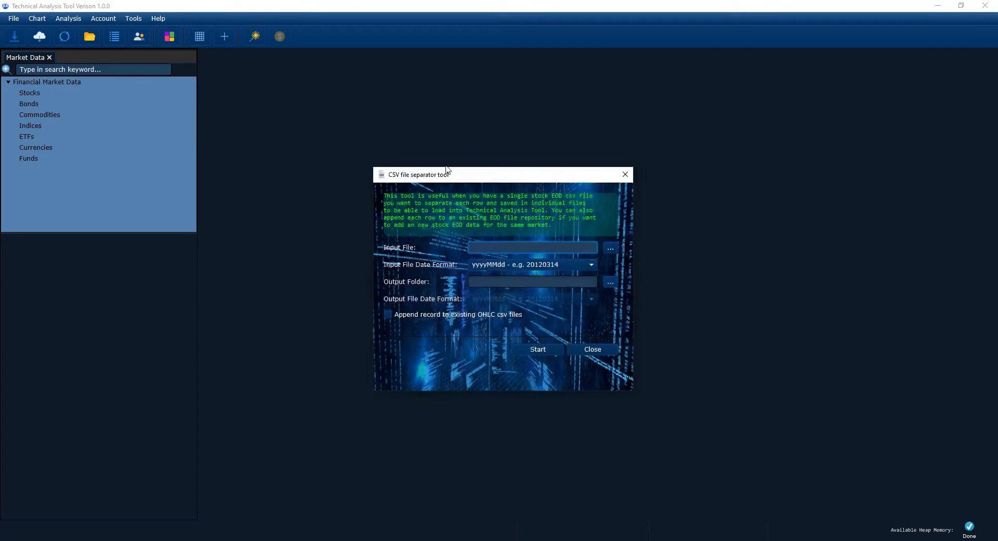
click(625, 175)
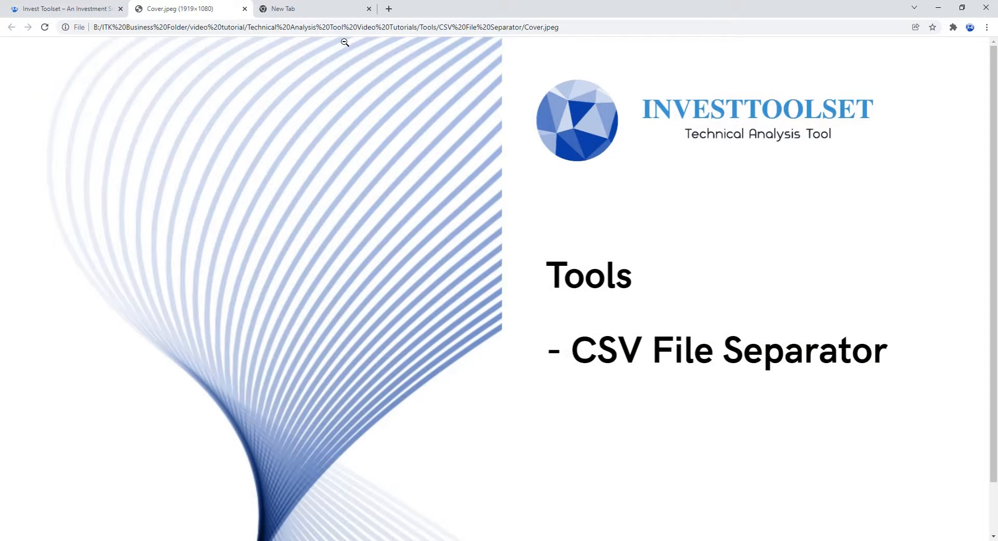
Switch to Chrome, open Investing.com in the empty browser tab and go to its Commodities market page.
click(308, 12)
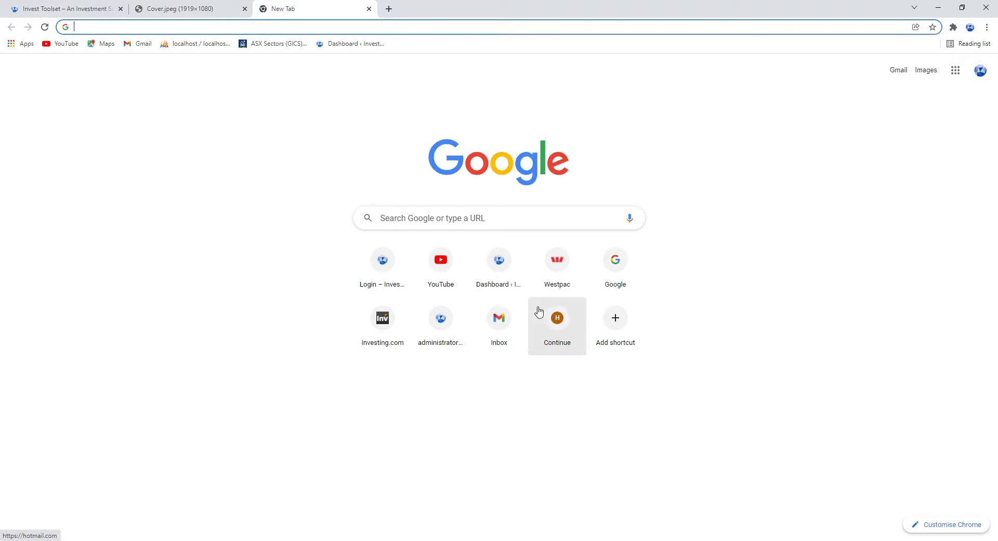
click(382, 325)
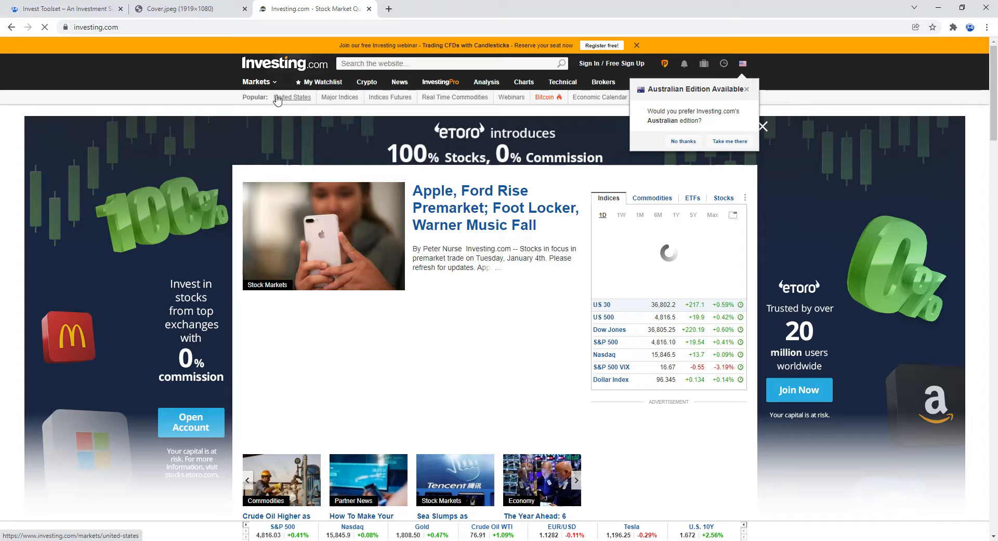
mouse_move(266, 82)
mouse_move(262, 121)
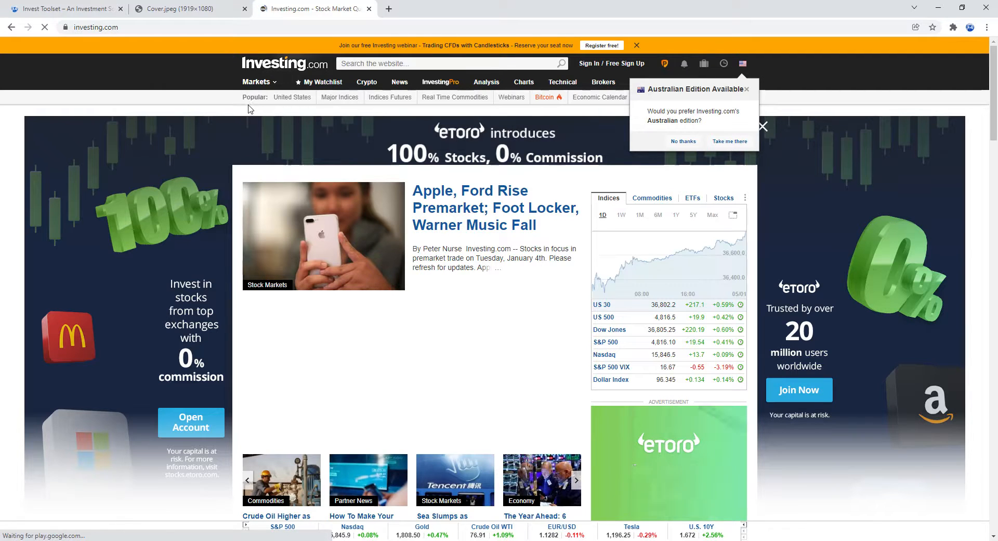
mouse_move(264, 139)
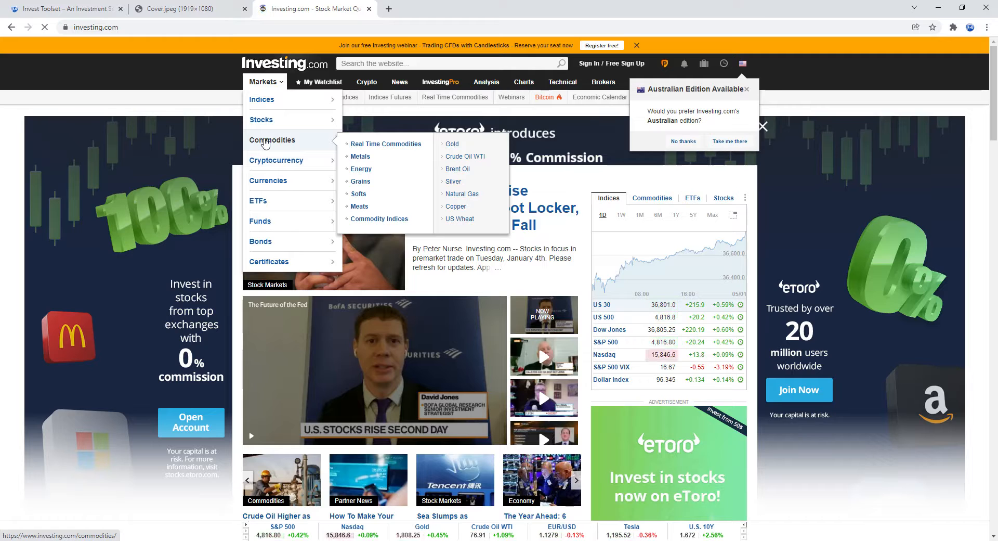
click(265, 141)
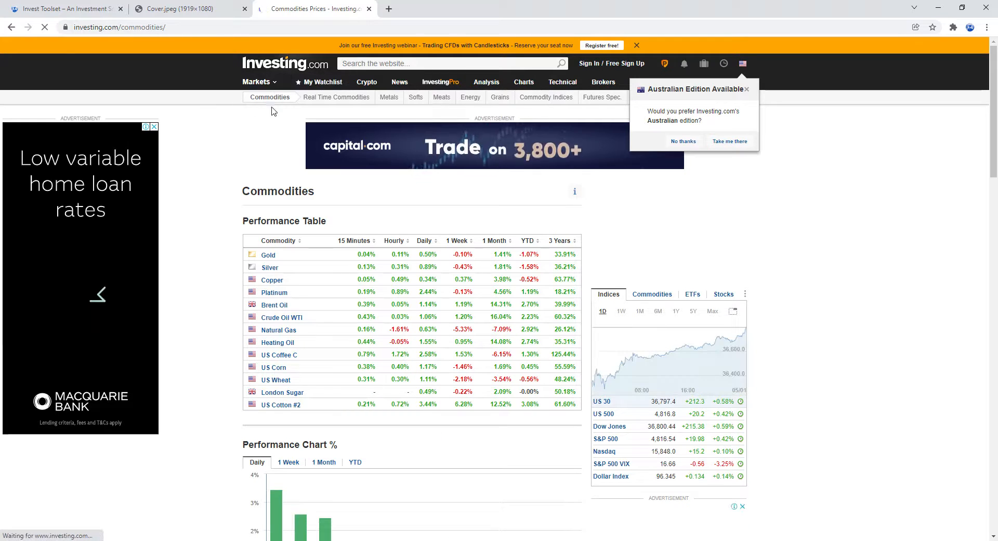
Open Gold from the commodities performance table and show its Historical Data page.
scroll(286, 218, down, 1)
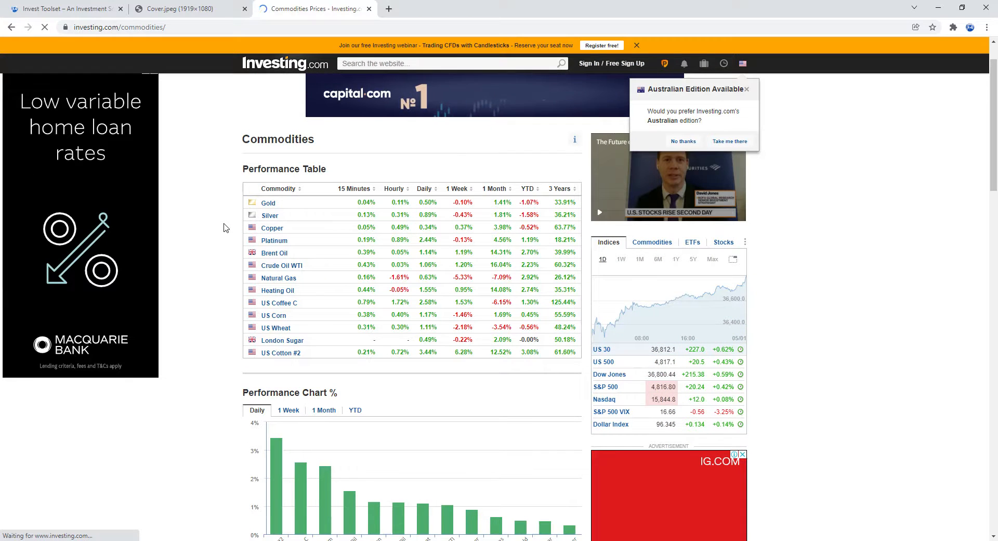
click(269, 204)
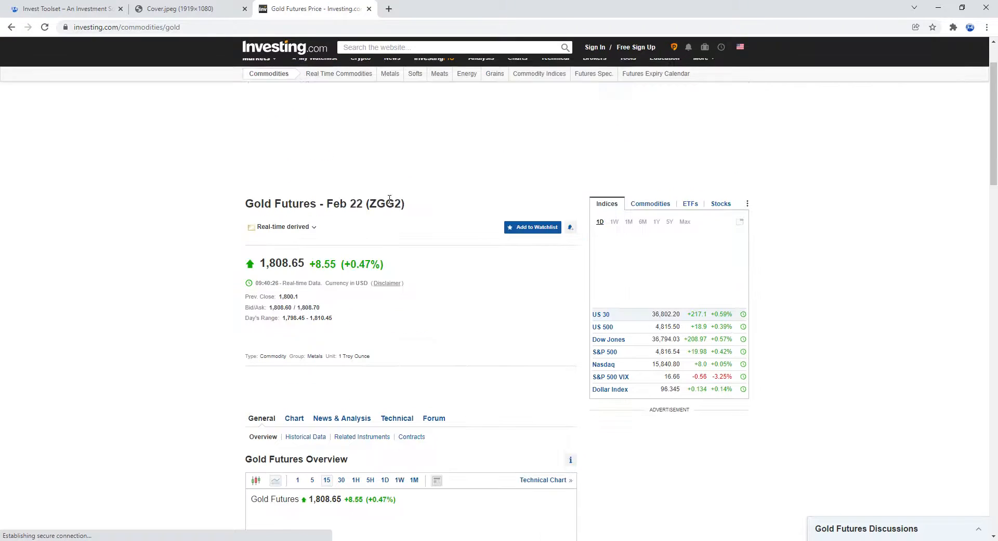
scroll(377, 205, down, 2)
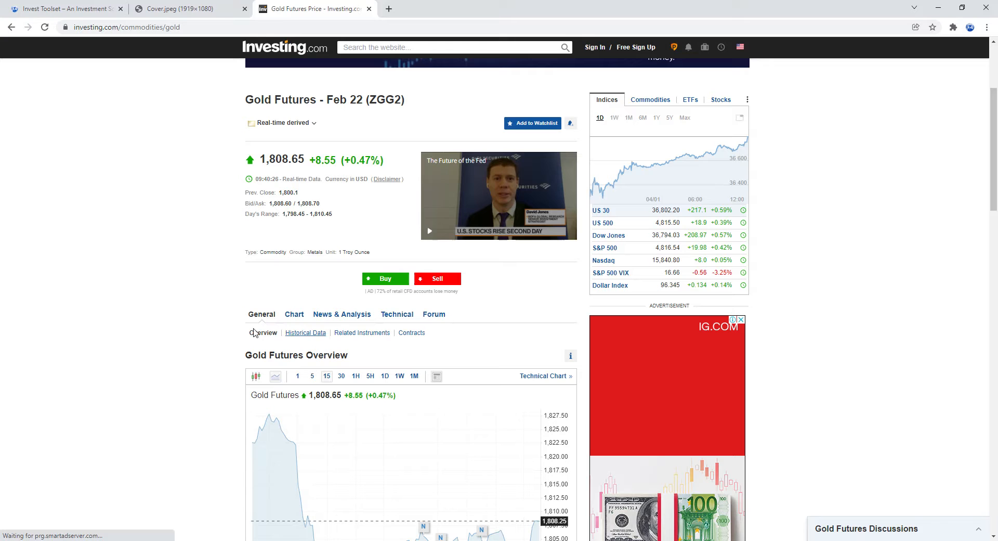
click(305, 332)
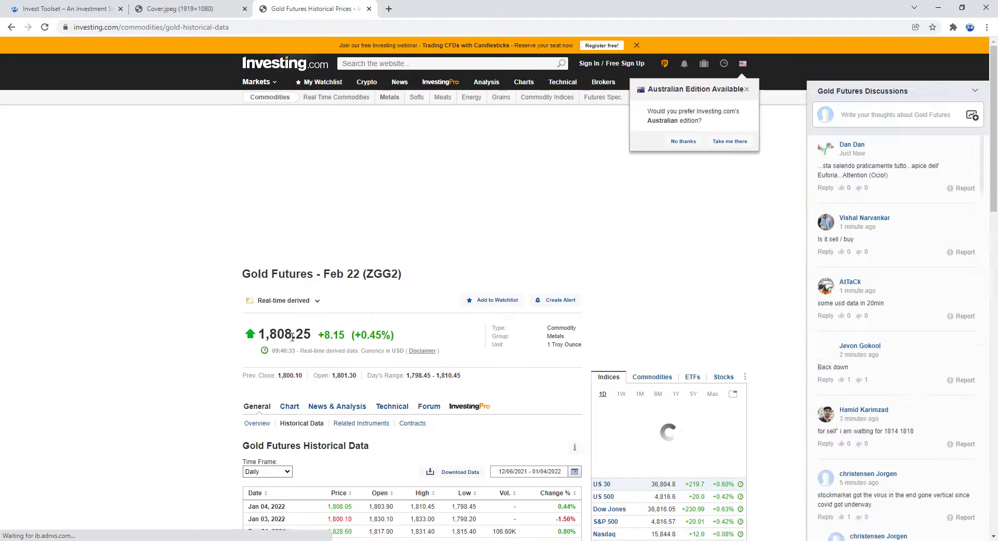
Set the start date of the Gold Futures historical data to 12/06/2013 and apply the date range.
scroll(403, 262, down, 5)
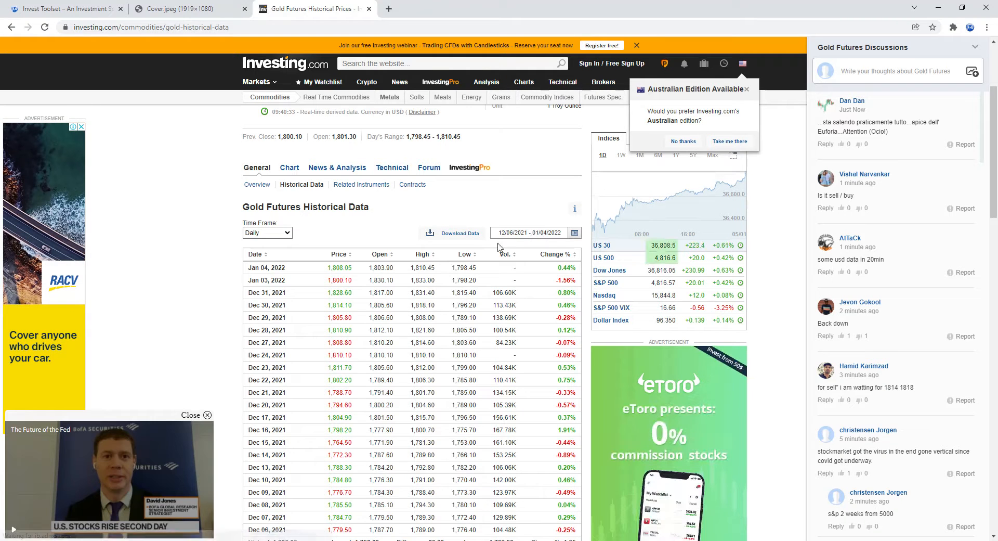
click(574, 233)
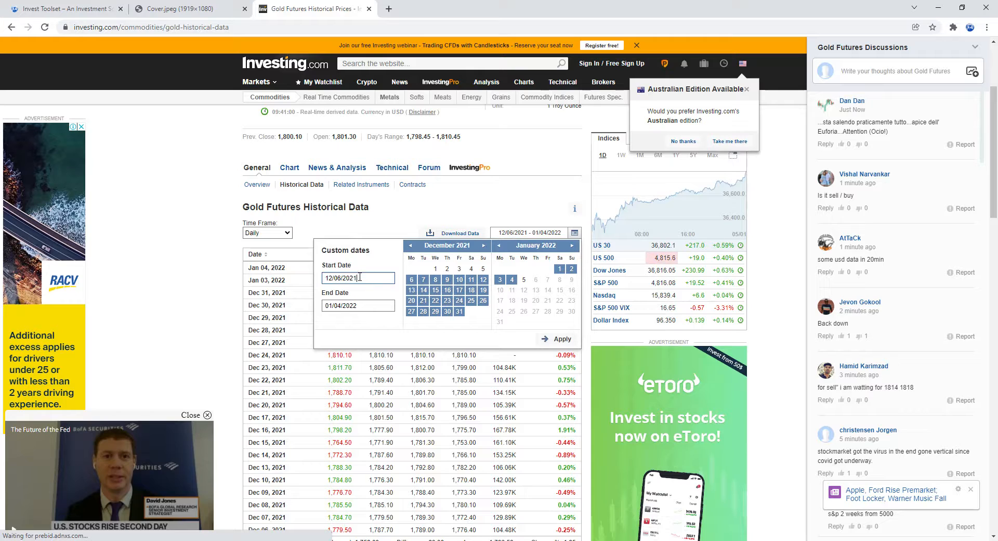
drag(352, 280, 368, 276)
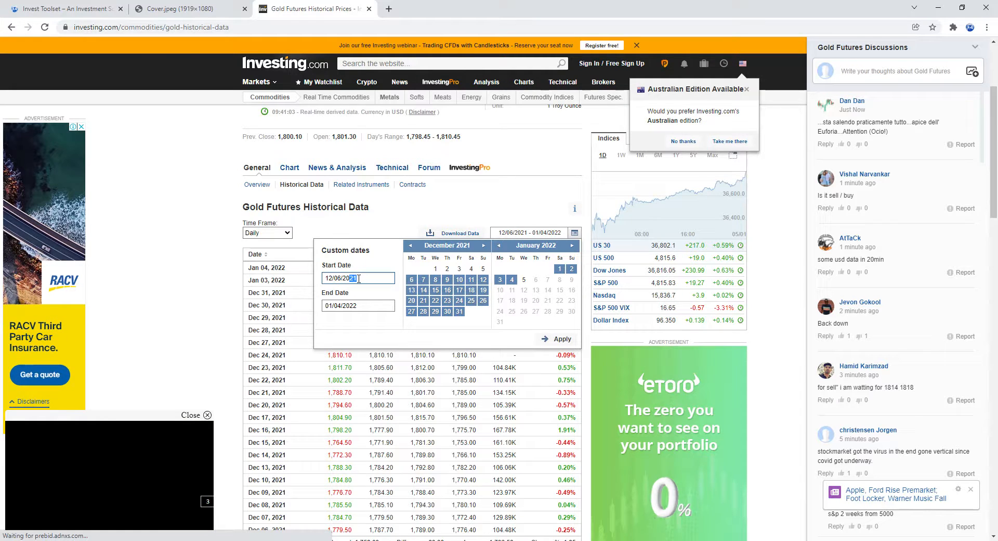
click(354, 279)
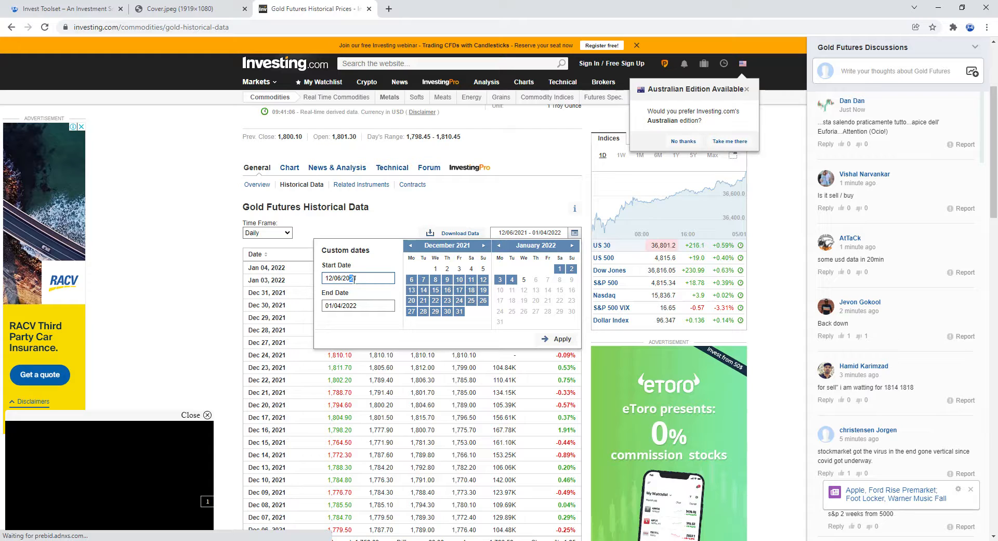
drag(355, 279, 361, 278)
text(13)
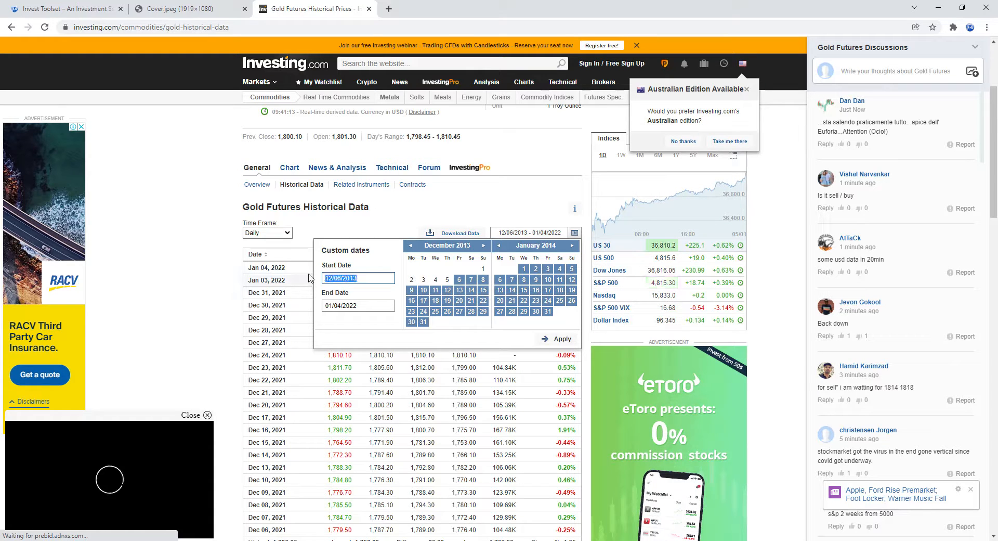
key(Left)
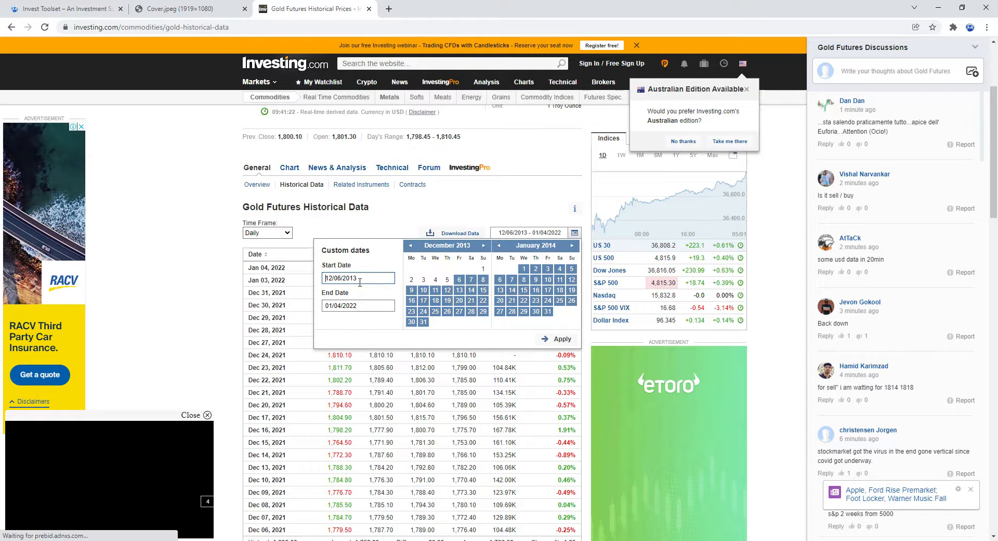
key(Left)
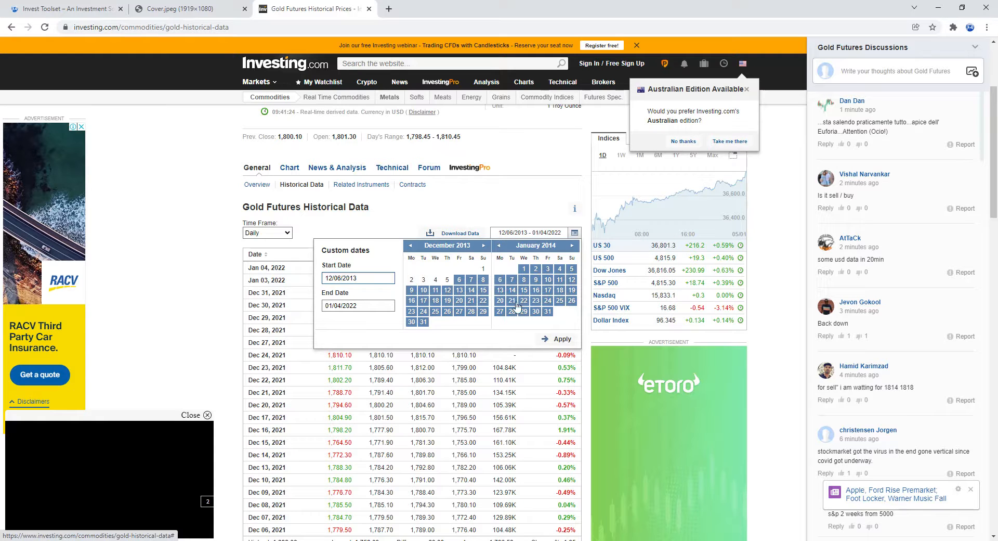
click(557, 338)
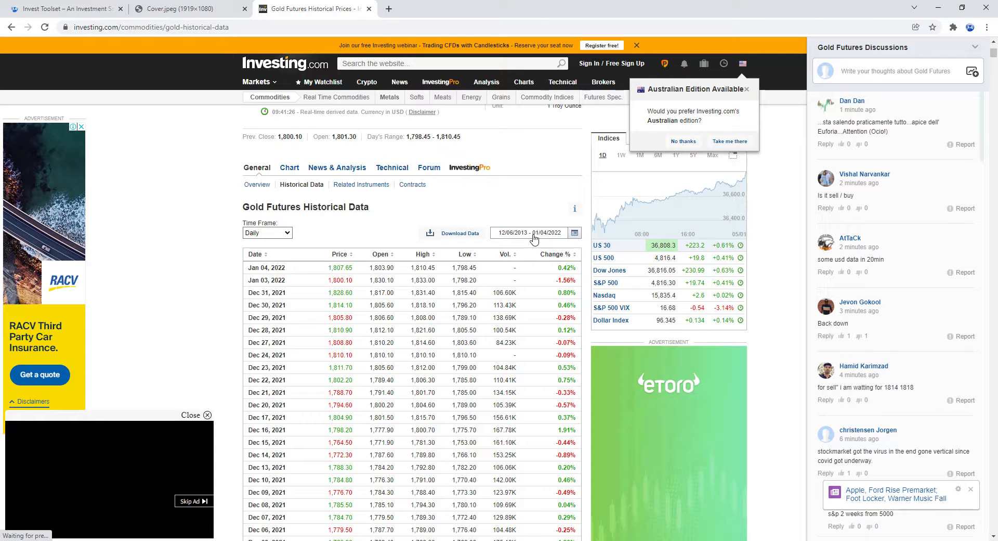
Choose the Daily time frame for the historical data and close the floating video advertisement.
click(287, 233)
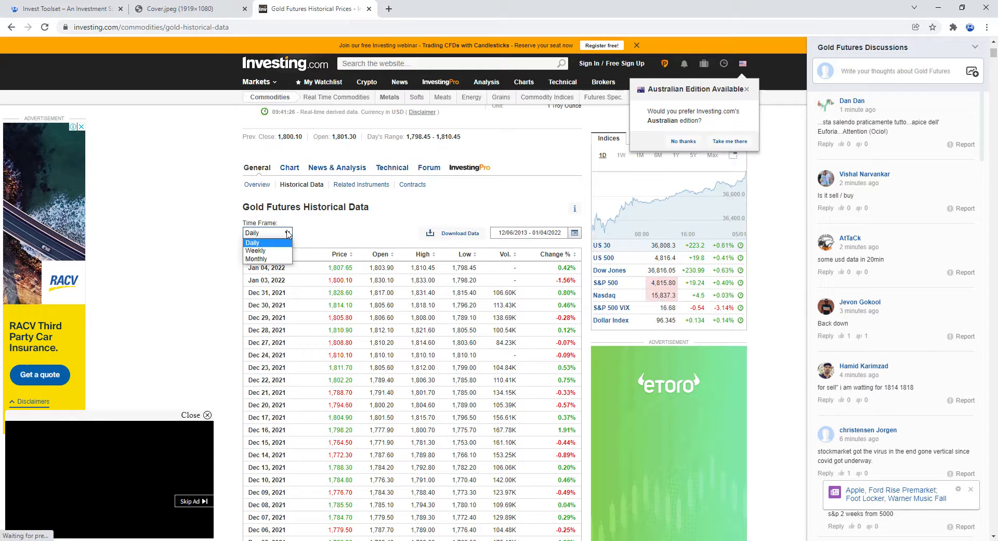
click(269, 243)
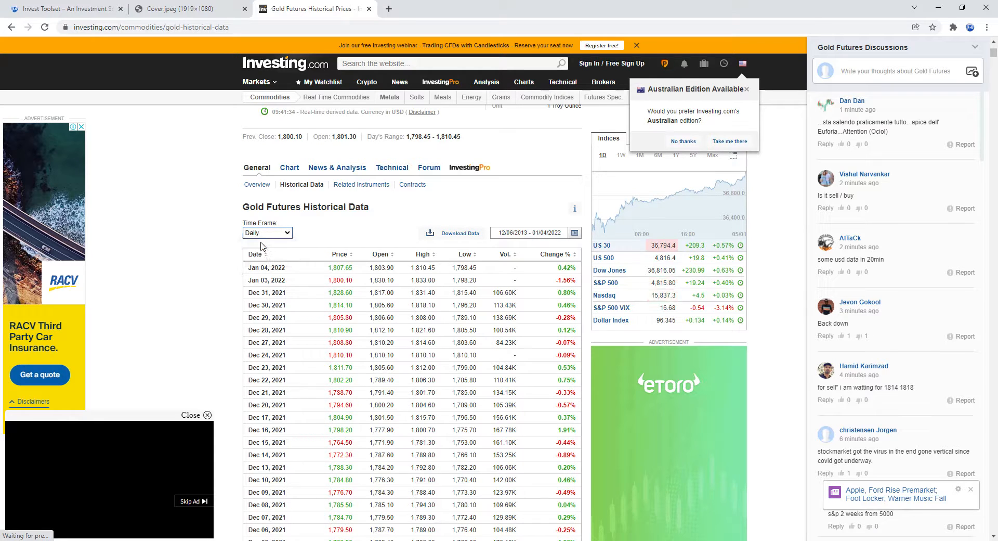
click(200, 420)
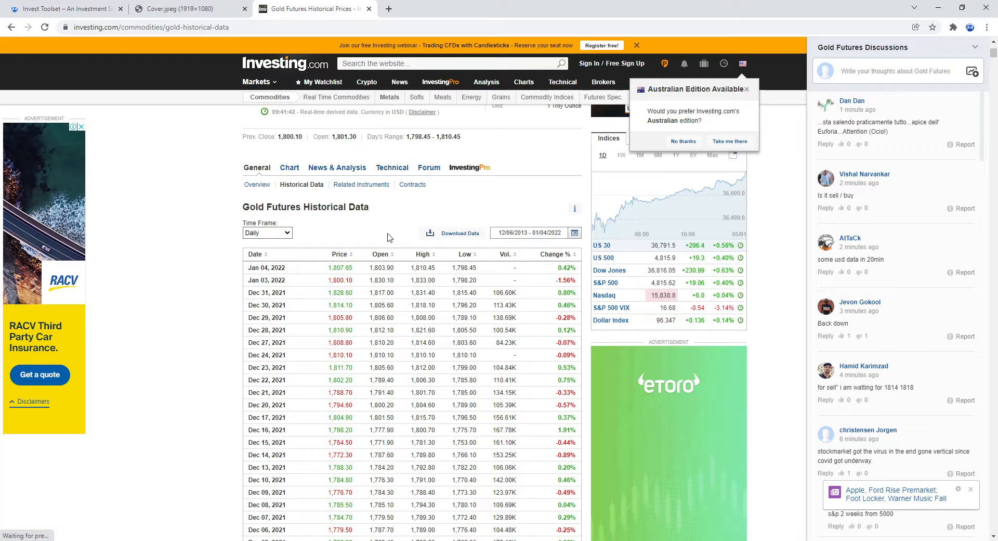
Try to download the gold data through Google sign-in, dismiss the sign-up form and close the Investing.com tab.
click(455, 236)
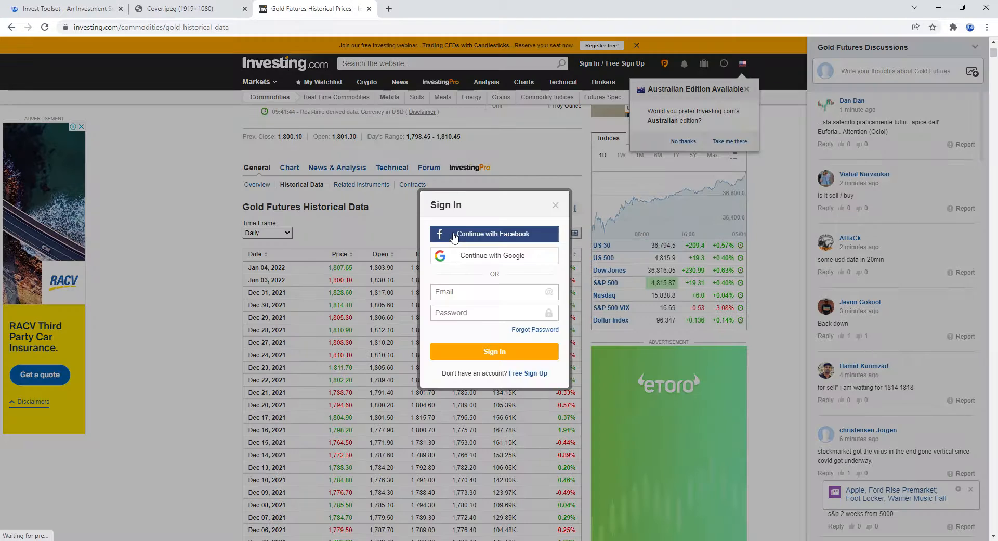
click(469, 257)
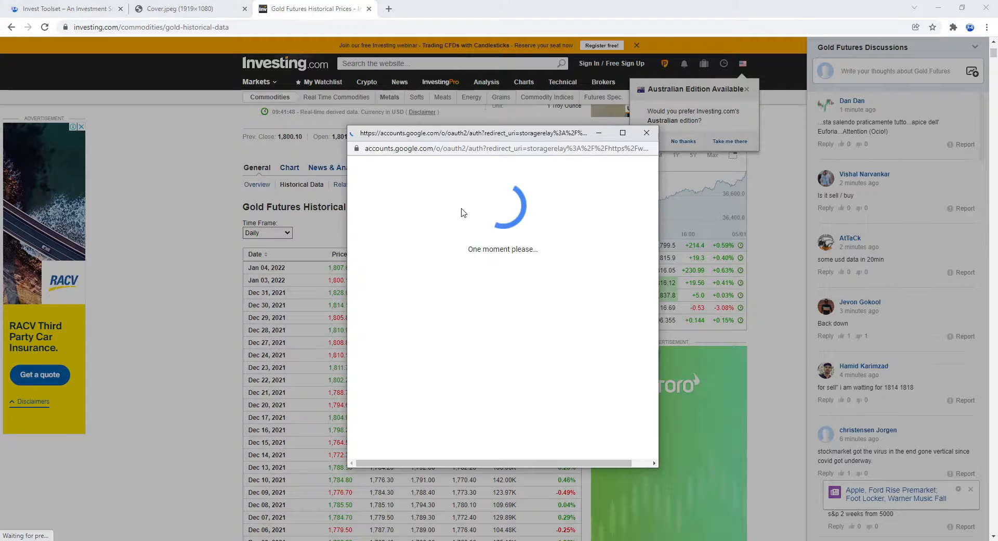
drag(461, 137, 997, 156)
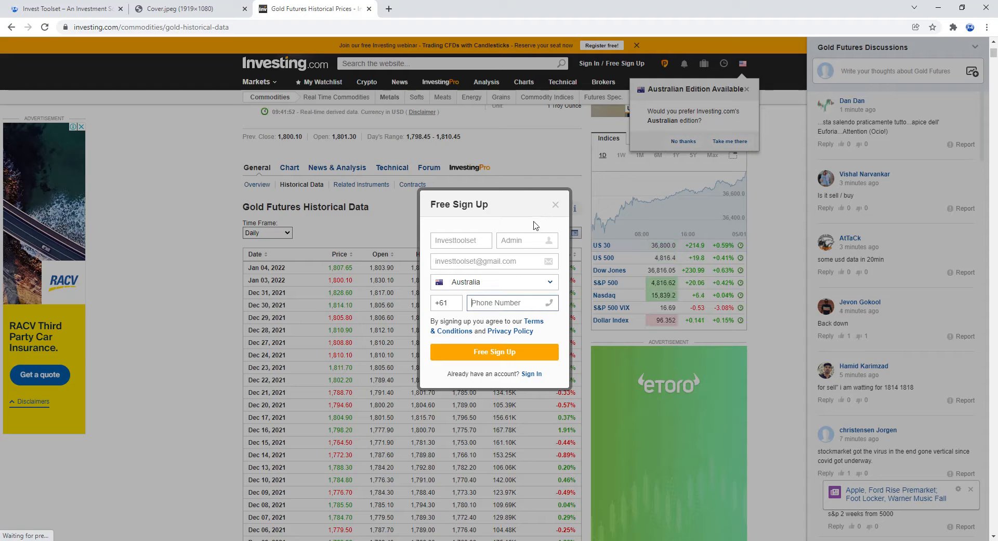
click(556, 206)
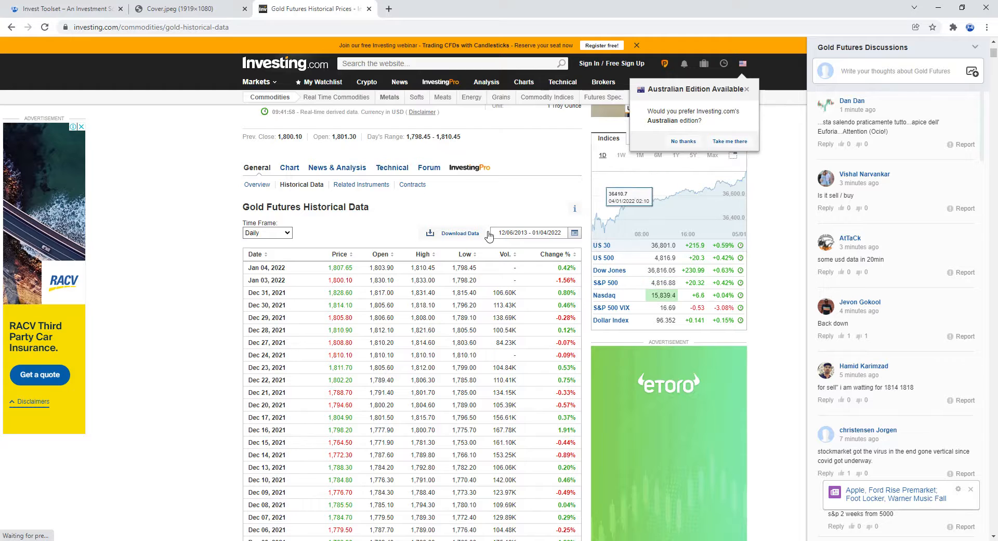
click(443, 236)
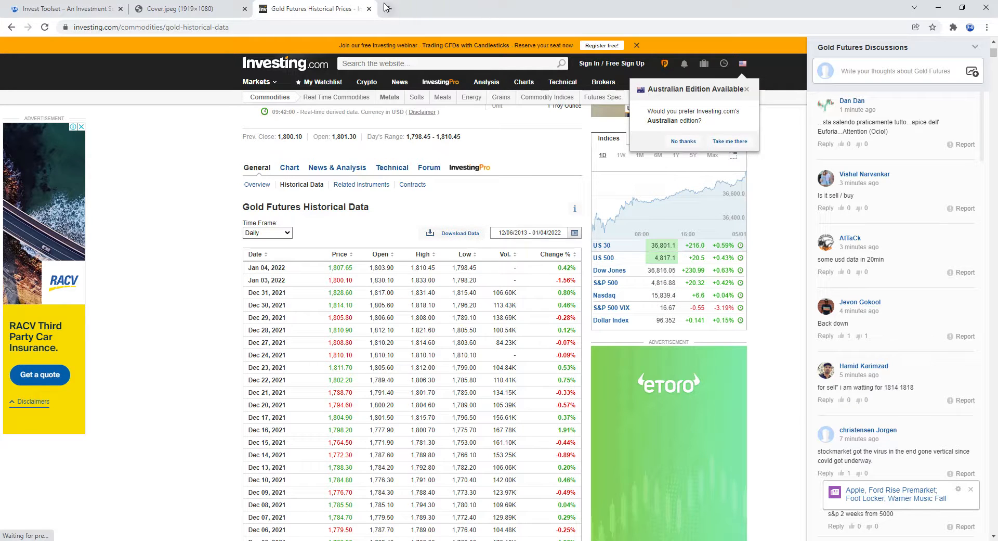
click(370, 9)
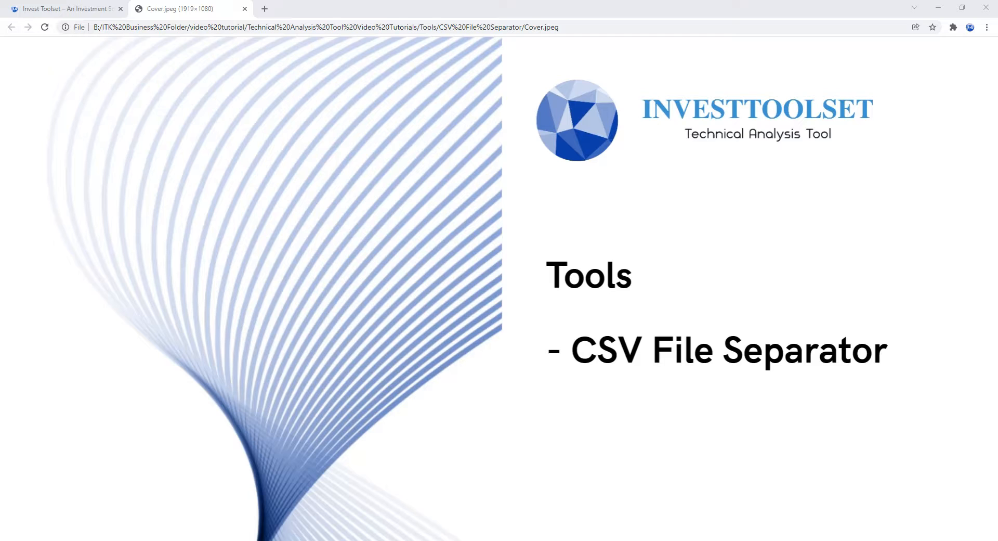
Switch to the other Chrome window, open investing.com and go to its Commodities market page.
key(alt+Tab)
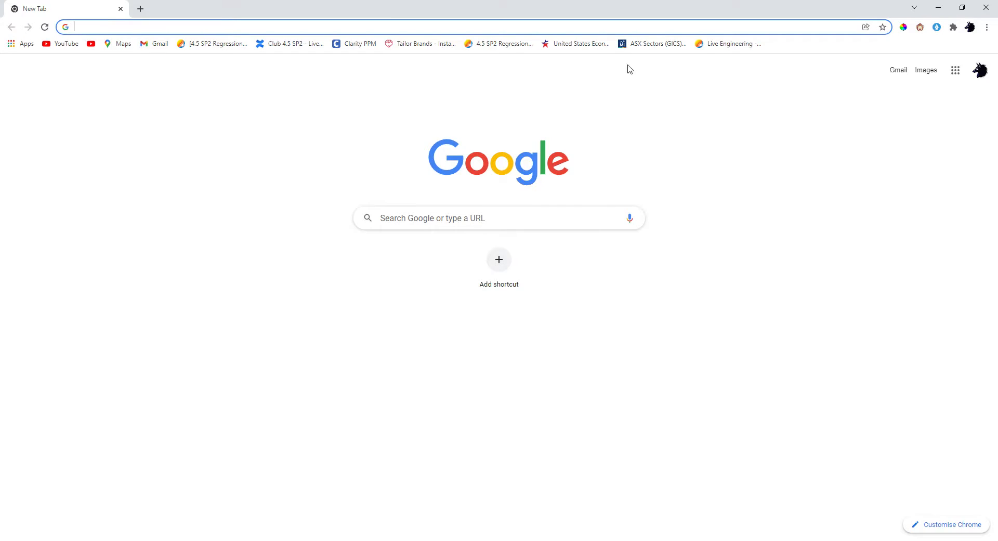
click(387, 25)
text(investing.com)
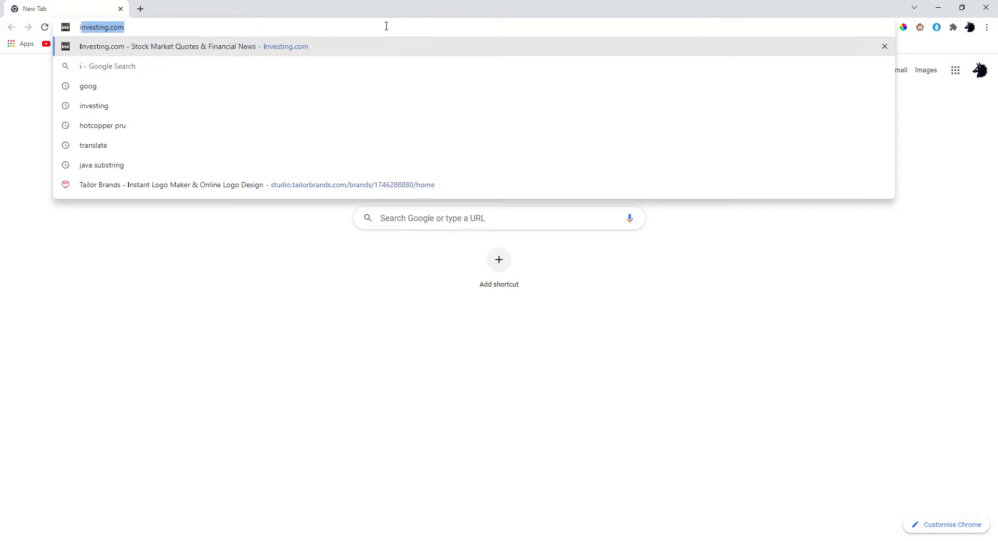
key(Return)
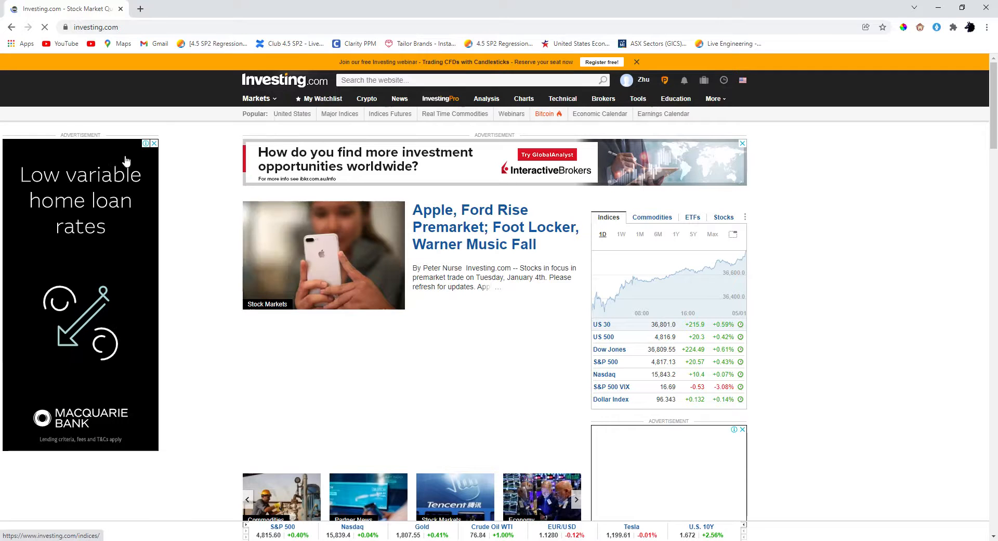
mouse_move(278, 162)
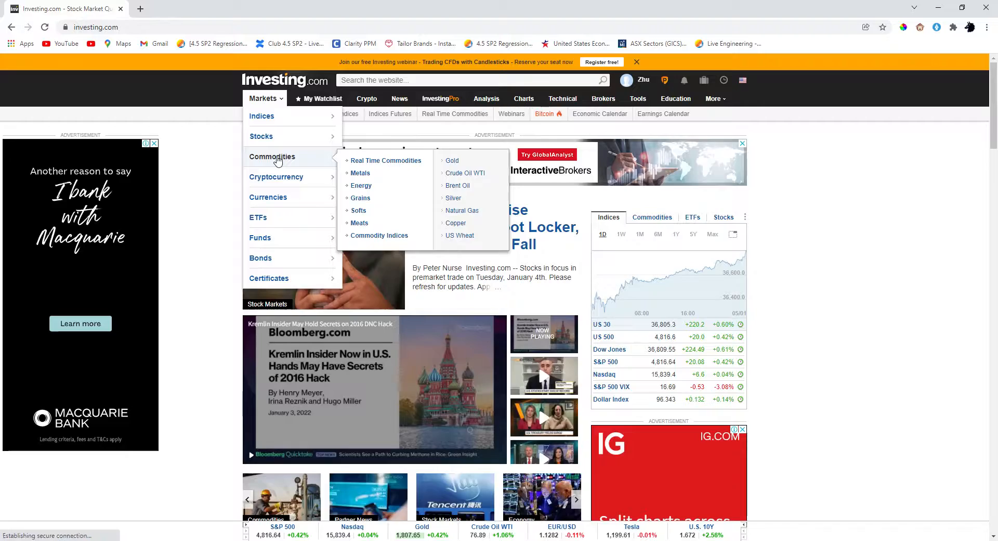
click(278, 161)
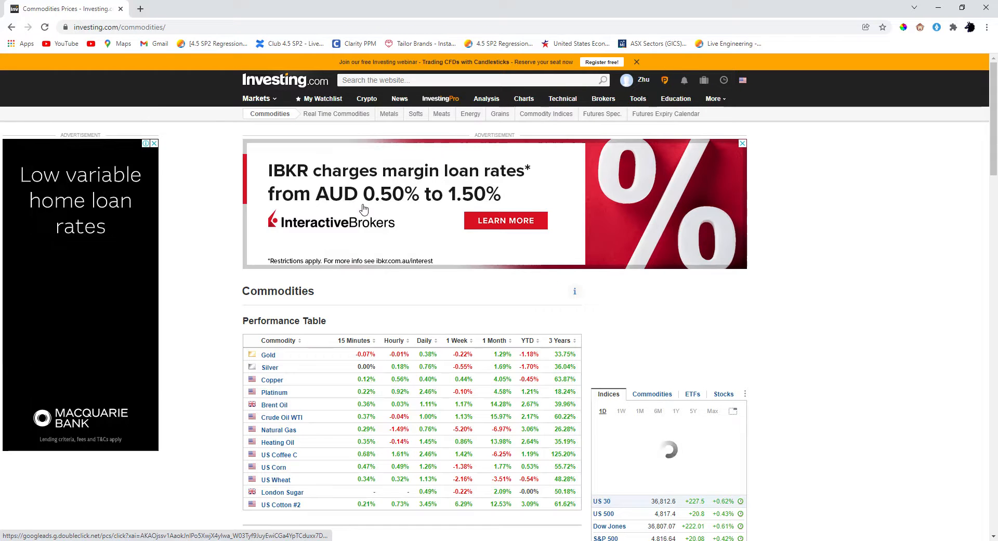
Open Gold from the commodities performance table and show its Historical Data page in this signed-in window.
scroll(333, 218, down, 2)
scroll(319, 225, down, 1)
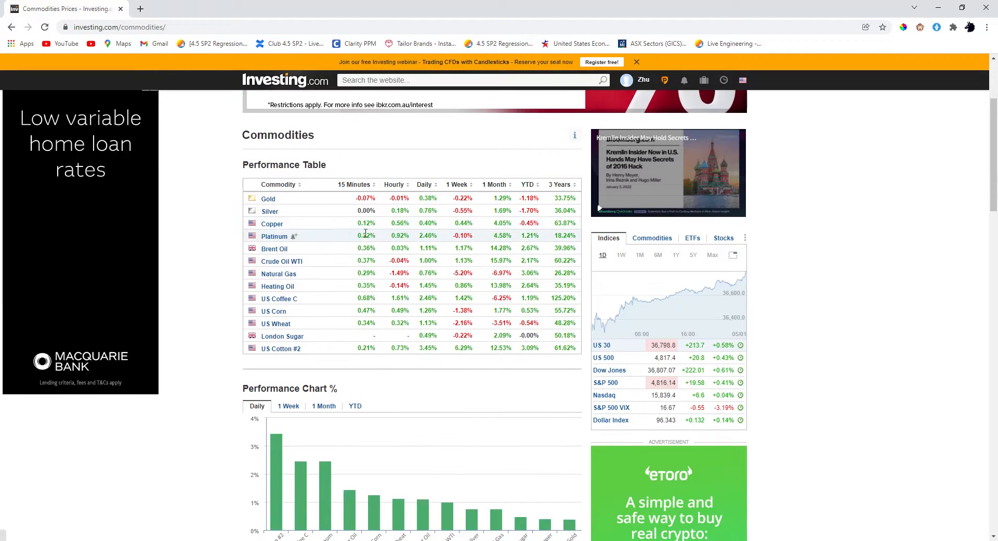
click(264, 201)
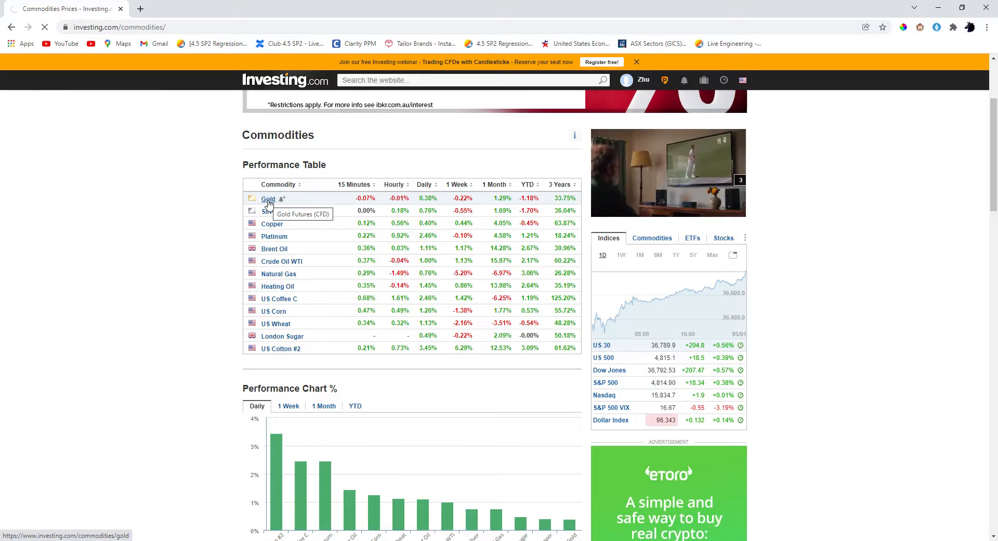
scroll(281, 208, down, 3)
scroll(312, 244, up, 3)
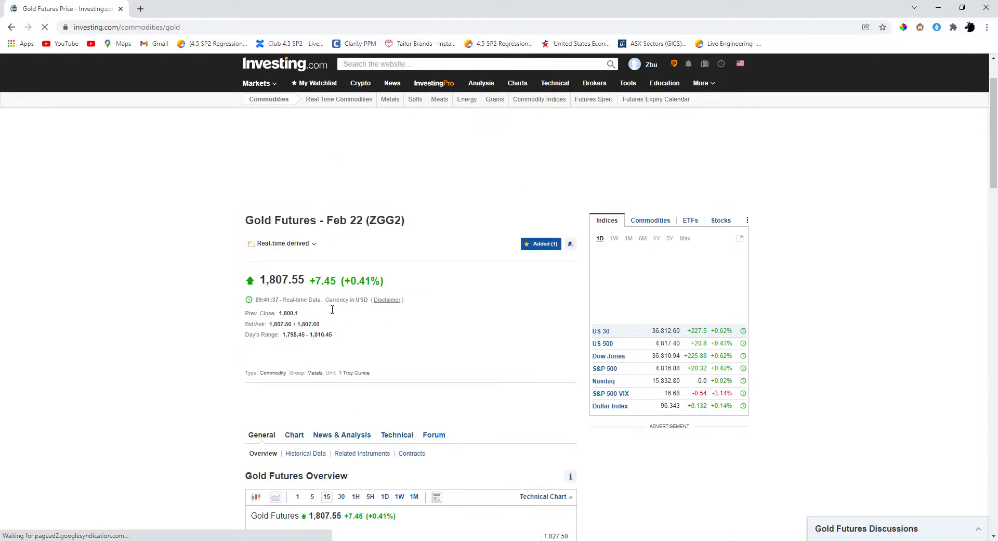
scroll(332, 317, down, 2)
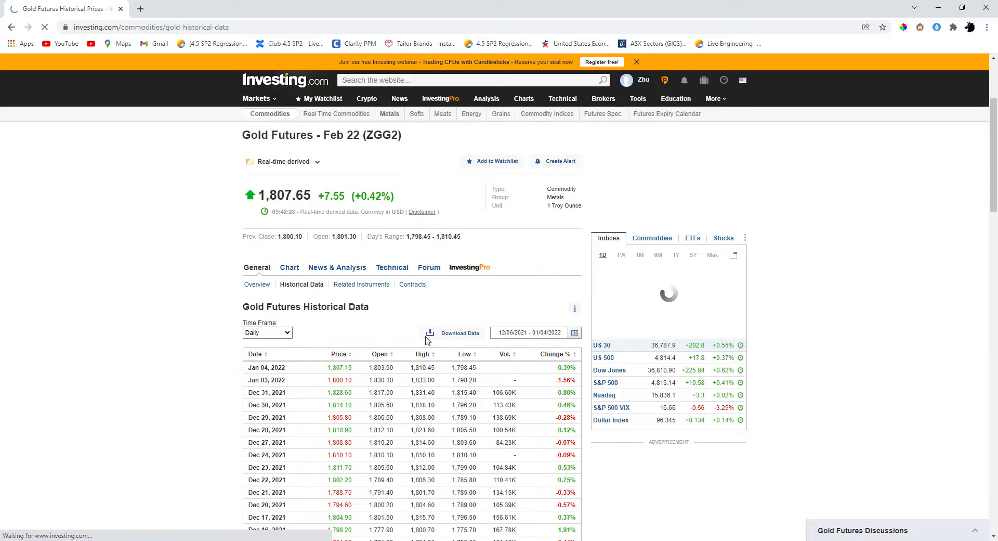
Set the start date of the gold data to 12/06/2013, apply the range and download the data.
click(576, 334)
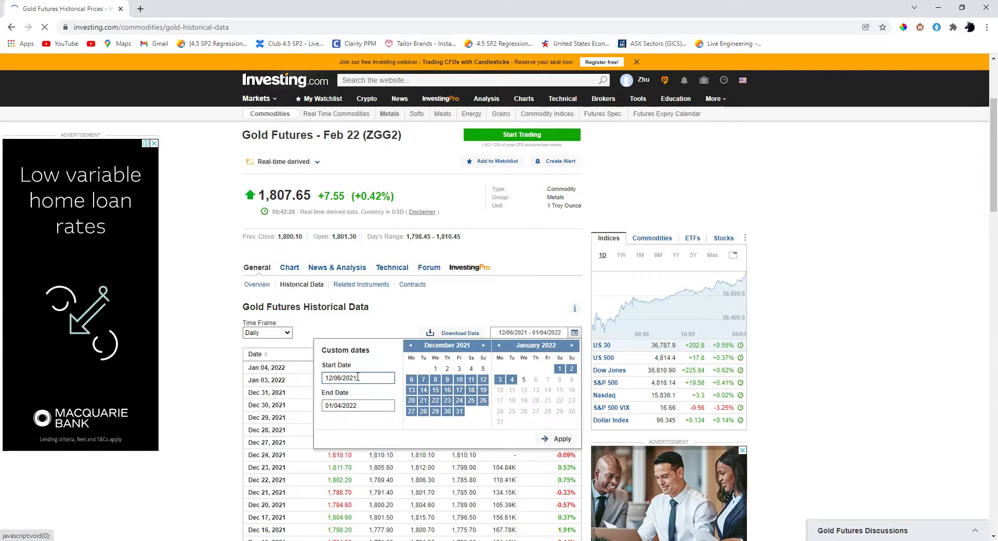
text(13)
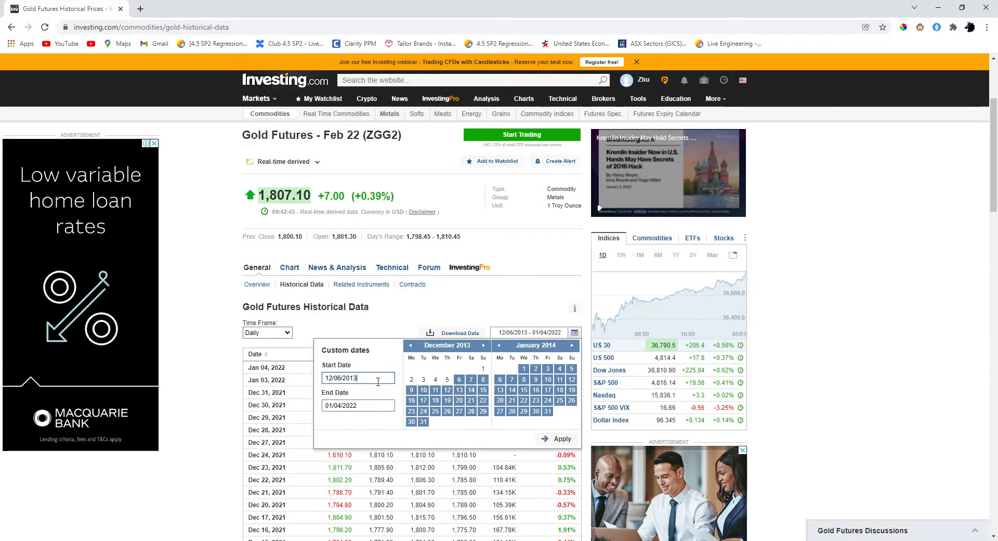
click(542, 440)
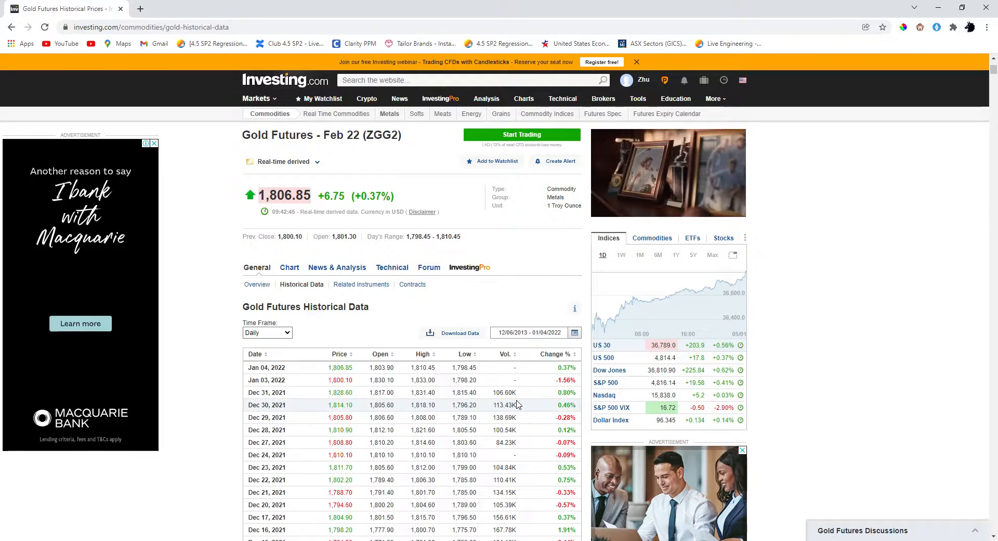
click(446, 333)
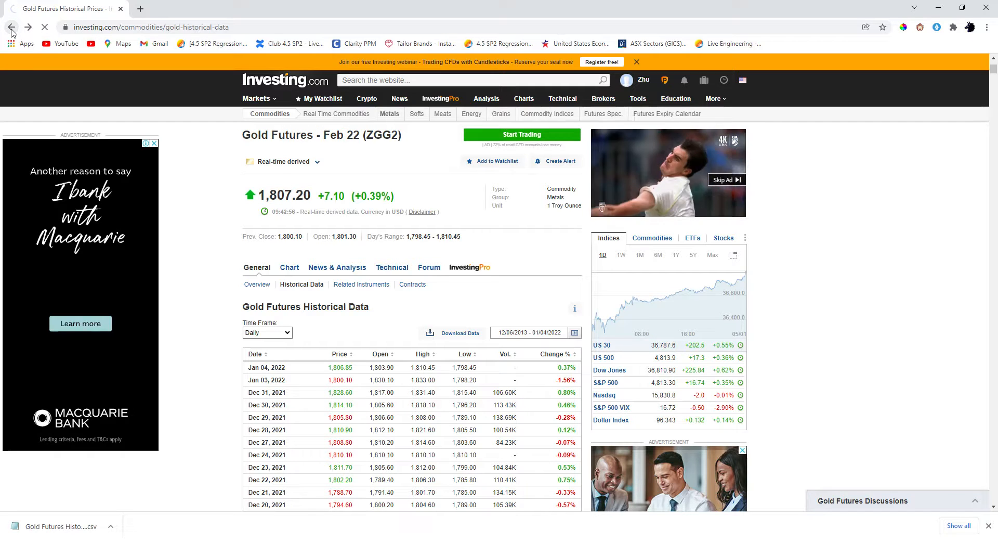
Return to the commodities performance table, open Silver and show its Historical Data page.
click(11, 27)
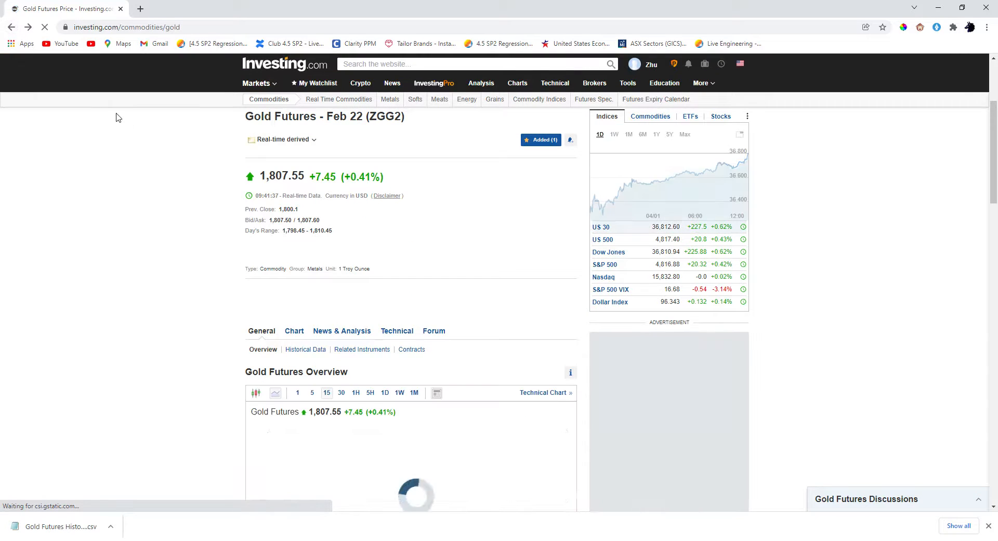
click(11, 27)
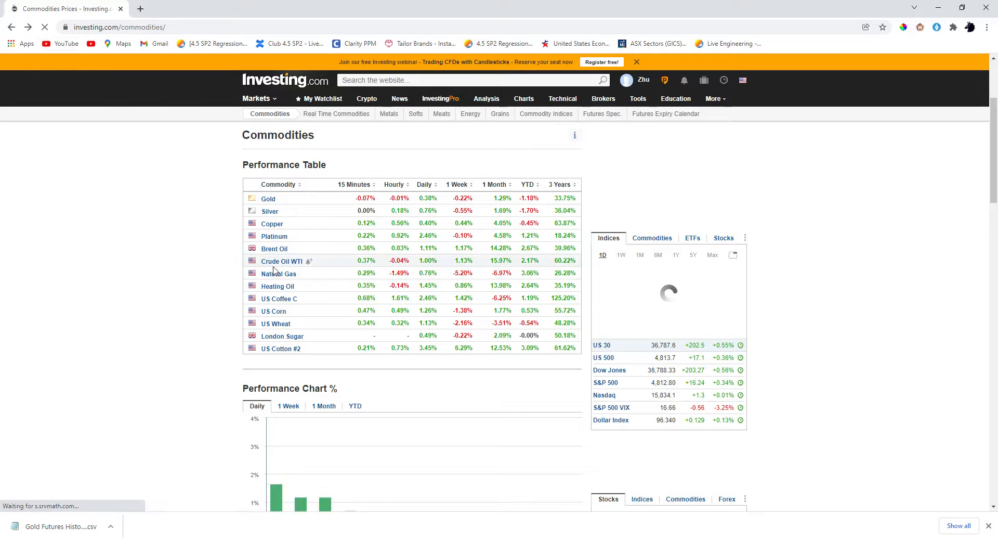
click(272, 211)
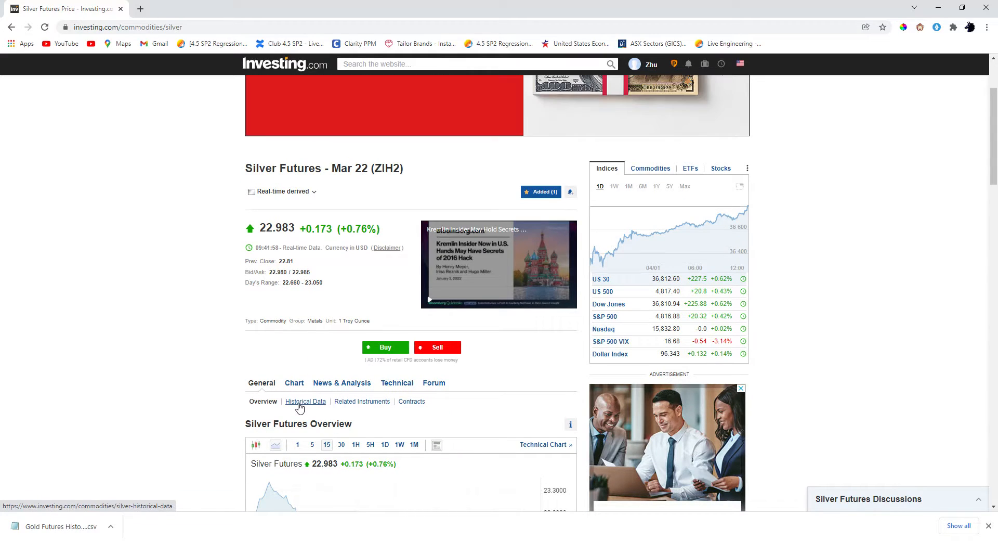
click(300, 408)
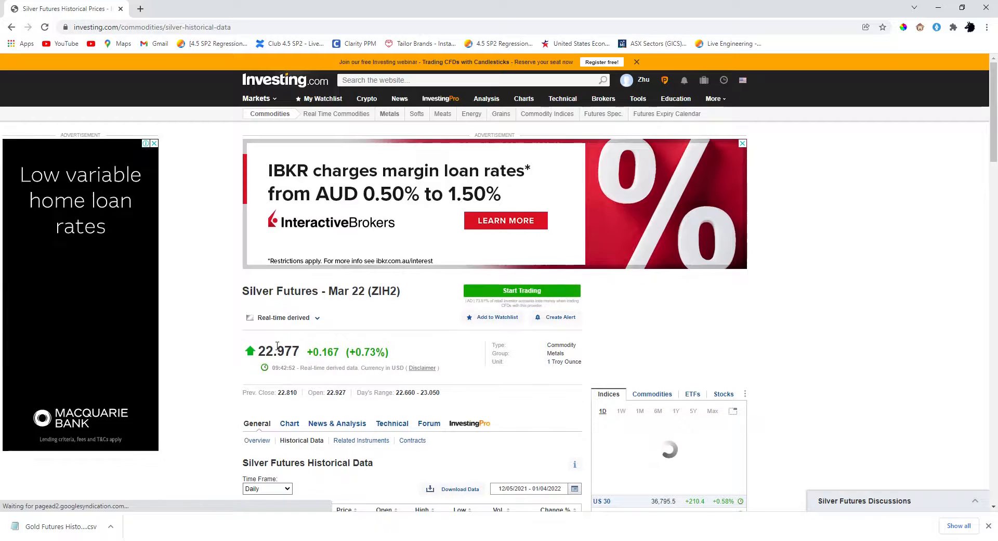
scroll(277, 346, down, 4)
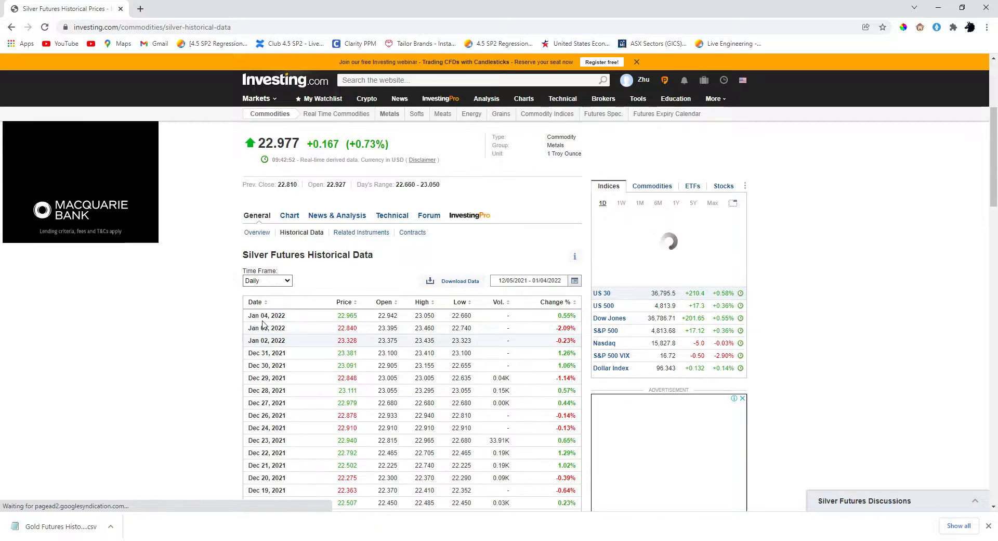
Set the start date of the silver futures data to 12/06/2013, apply the range and download the data.
click(575, 281)
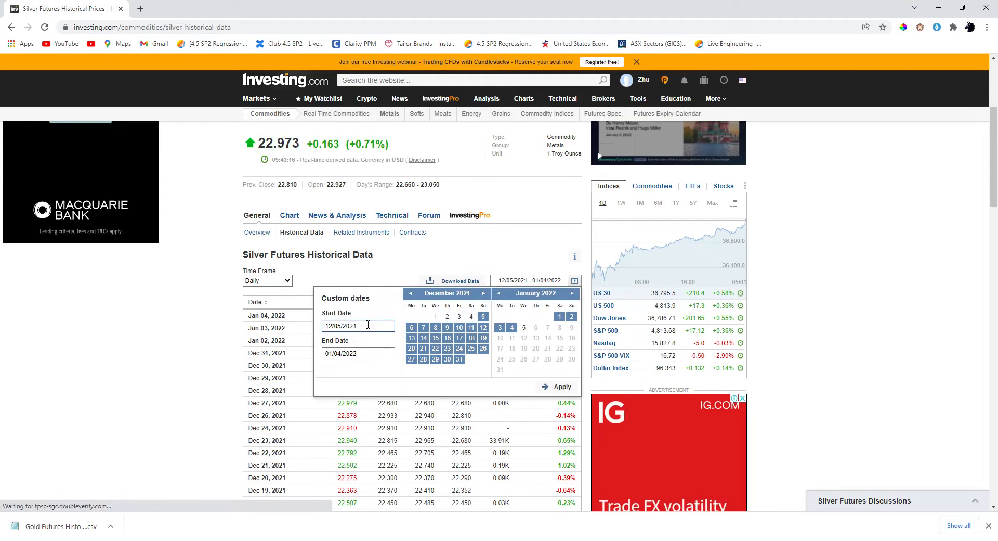
text(12/06/2013)
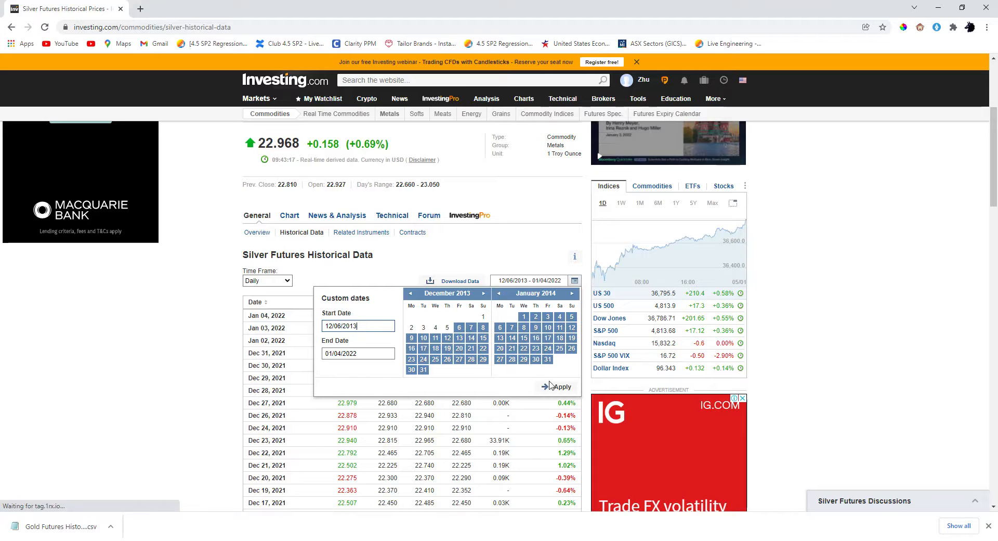
key(Return)
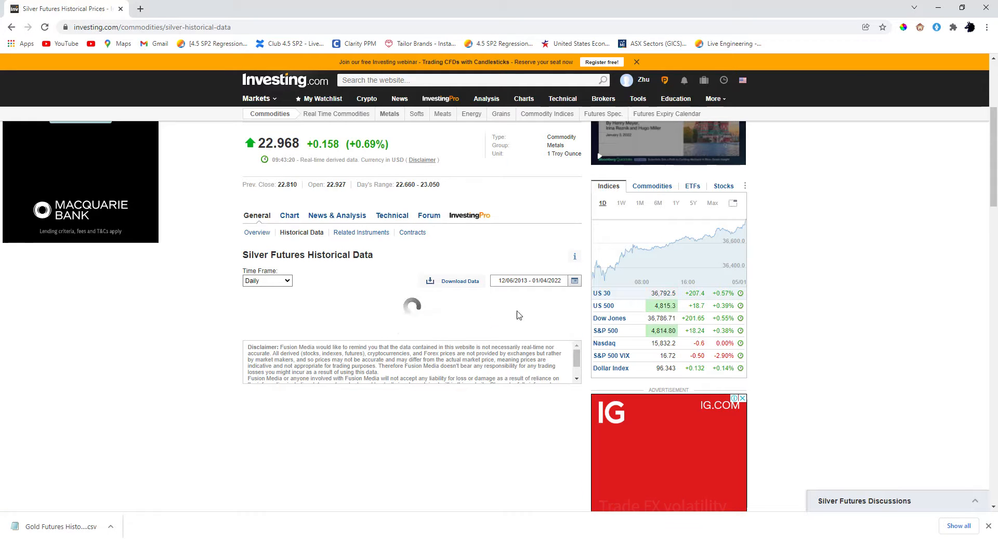
click(452, 282)
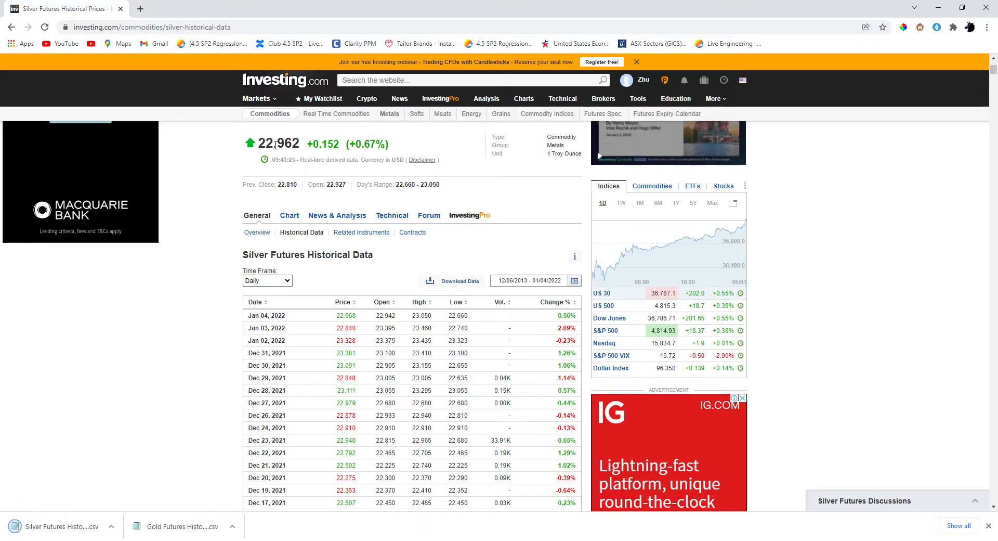
Return to the commodities overview, open Crude Oil WTI from the energy list and show its Historical Data page.
click(10, 27)
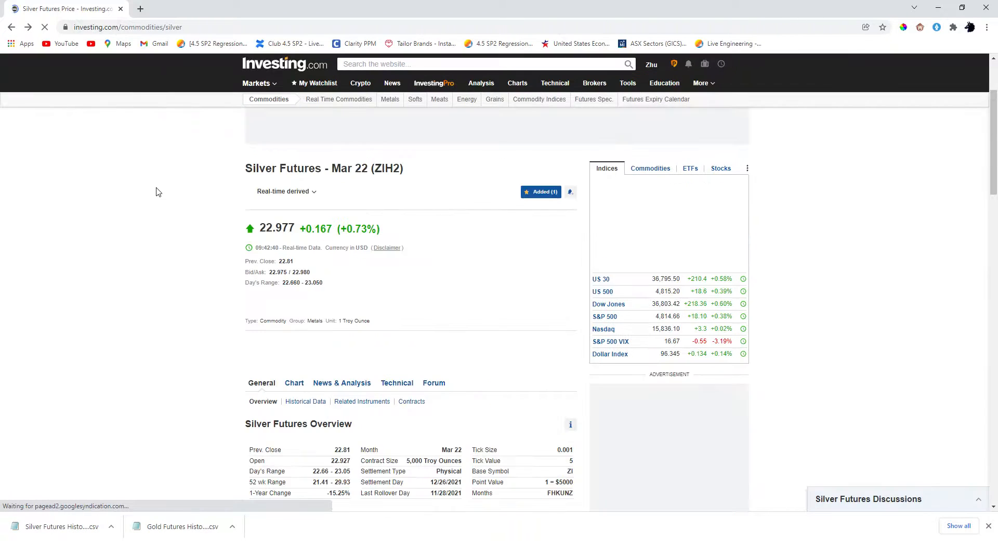
scroll(232, 225, down, 6)
scroll(230, 223, down, 4)
scroll(218, 216, up, 8)
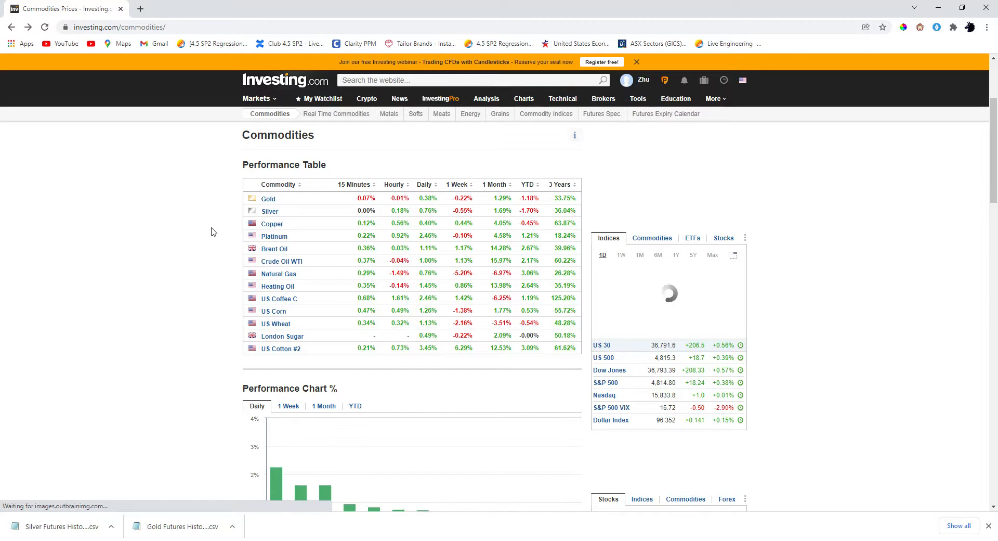
scroll(214, 232, down, 6)
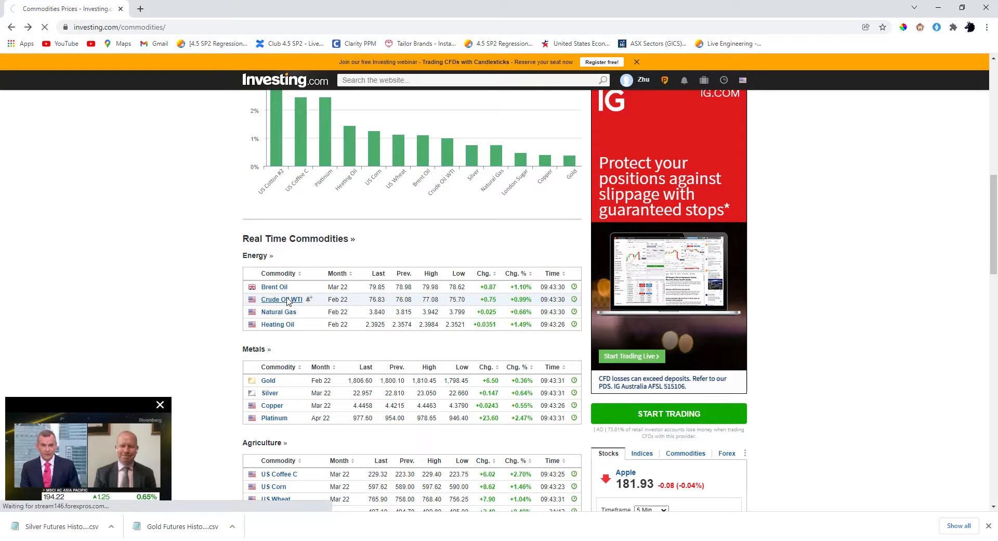
click(280, 296)
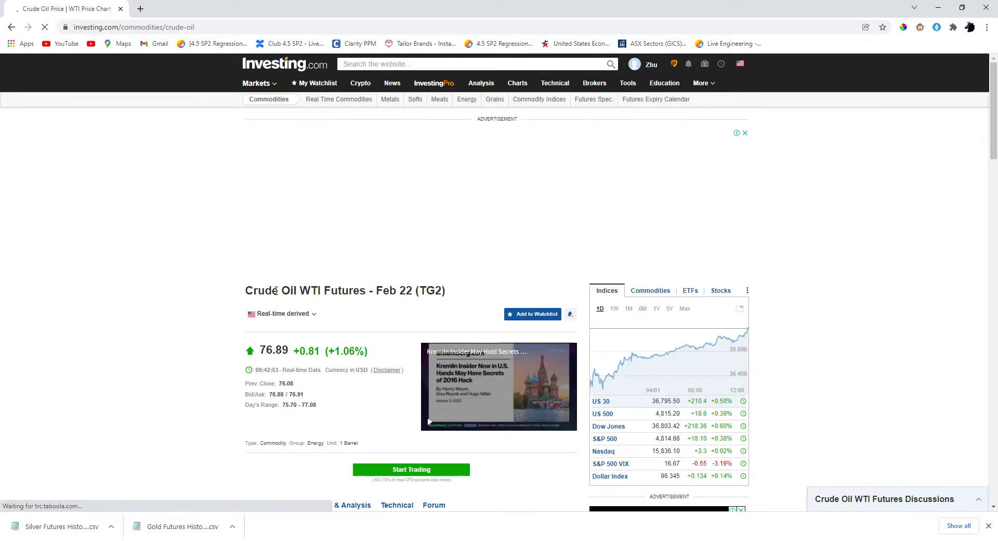
scroll(280, 291, down, 6)
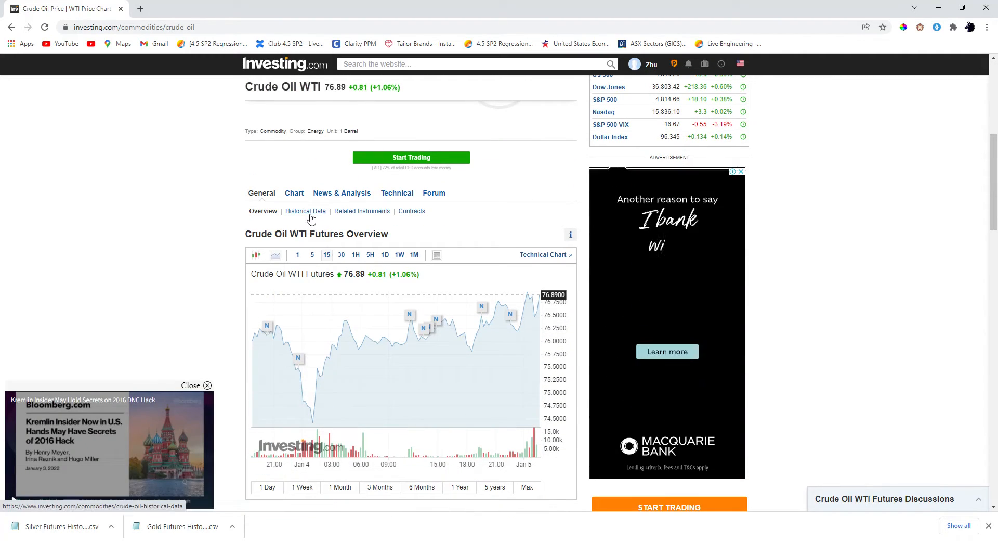
click(306, 211)
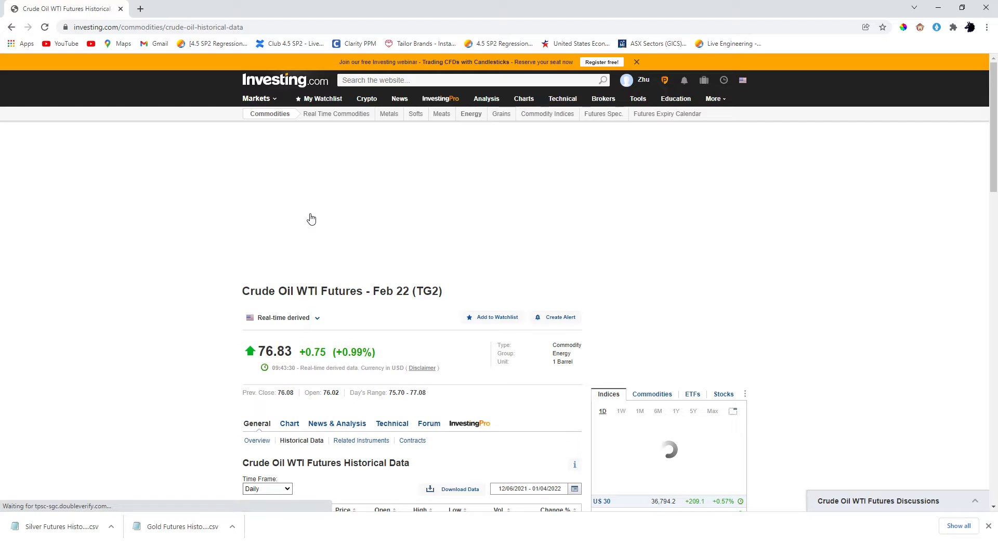
Set the start date of the Crude Oil WTI data to 12/06/2013, apply the range and download the data.
scroll(285, 233, down, 3)
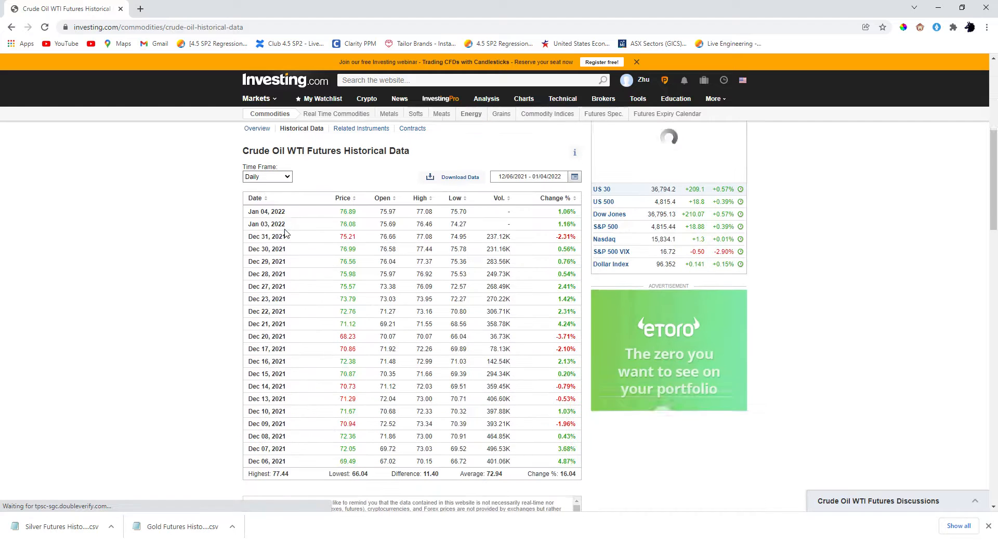
click(570, 180)
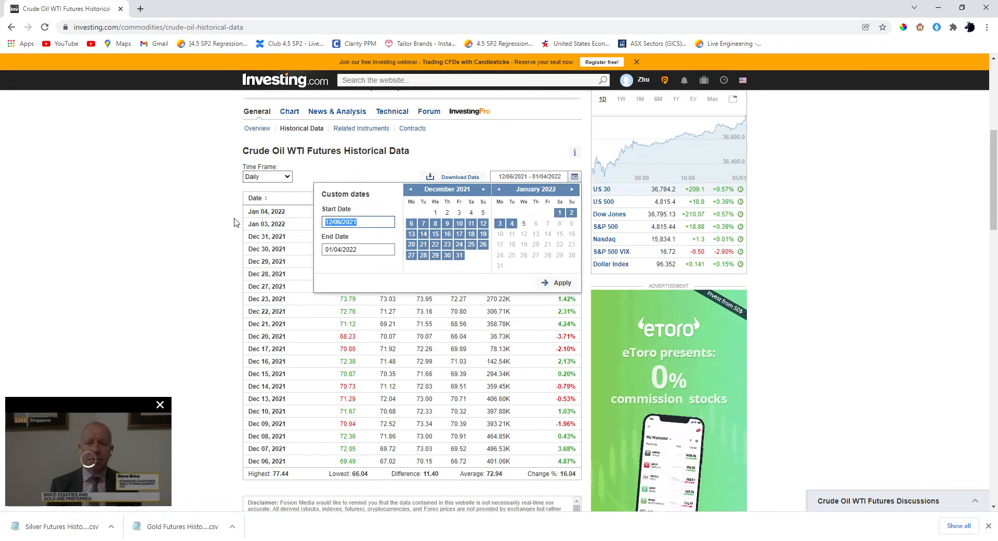
text(12/06/2013)
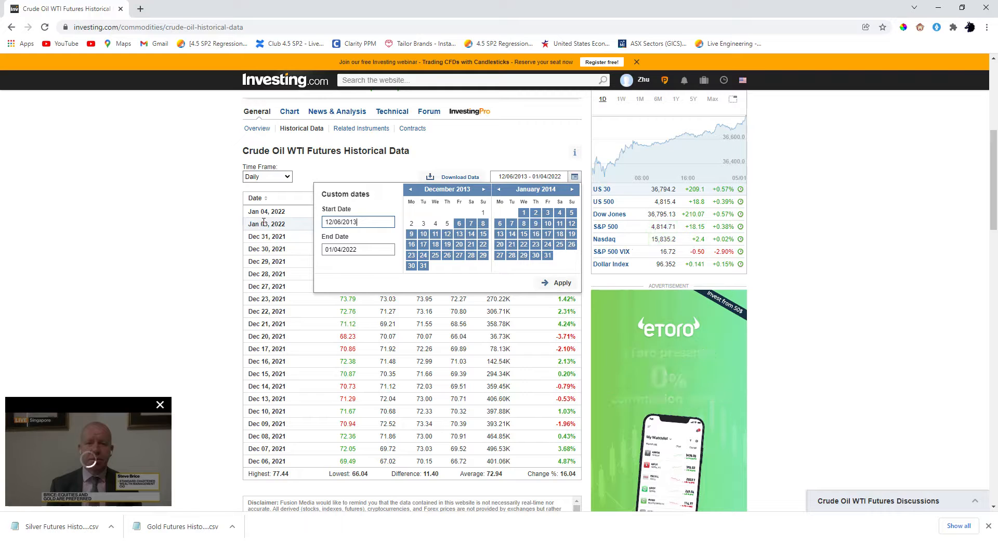
click(561, 285)
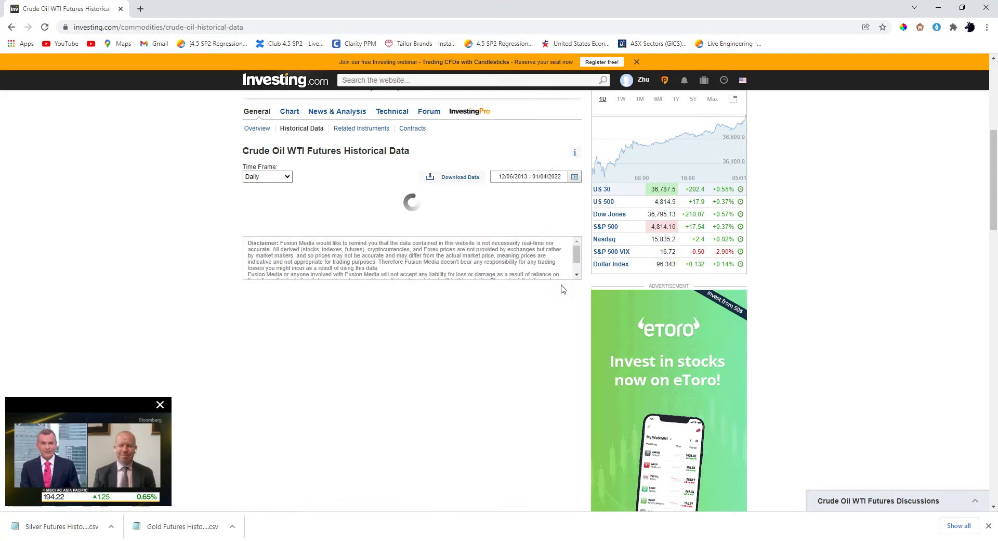
click(447, 178)
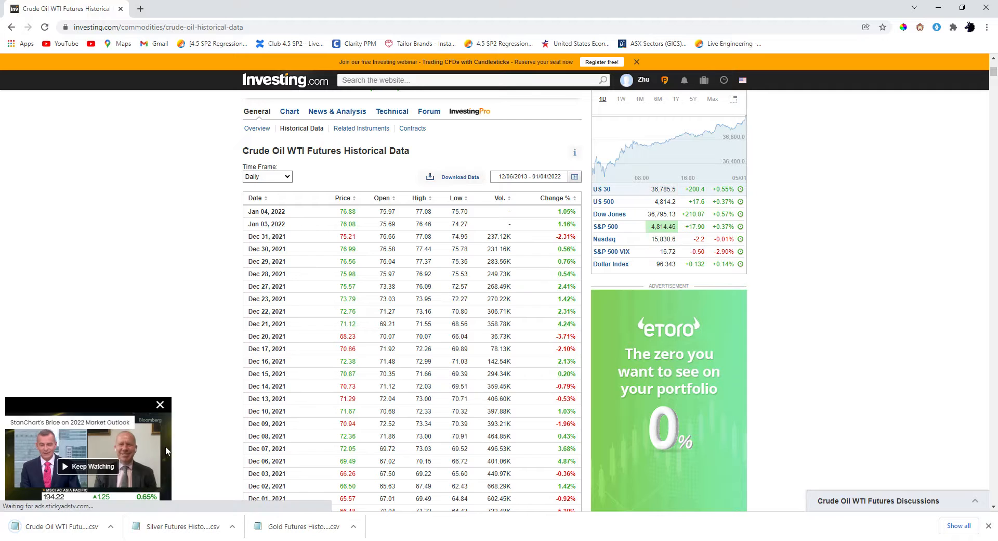
Return to the commodities overview, open DJ Commodity from the commodity indices and show its Historical Data page.
scroll(208, 208, up, 2)
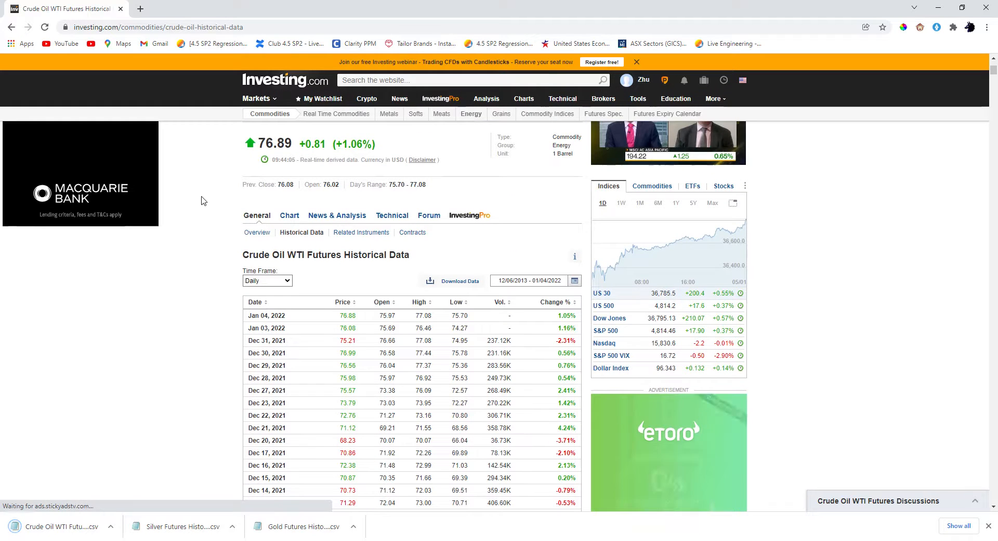
click(11, 31)
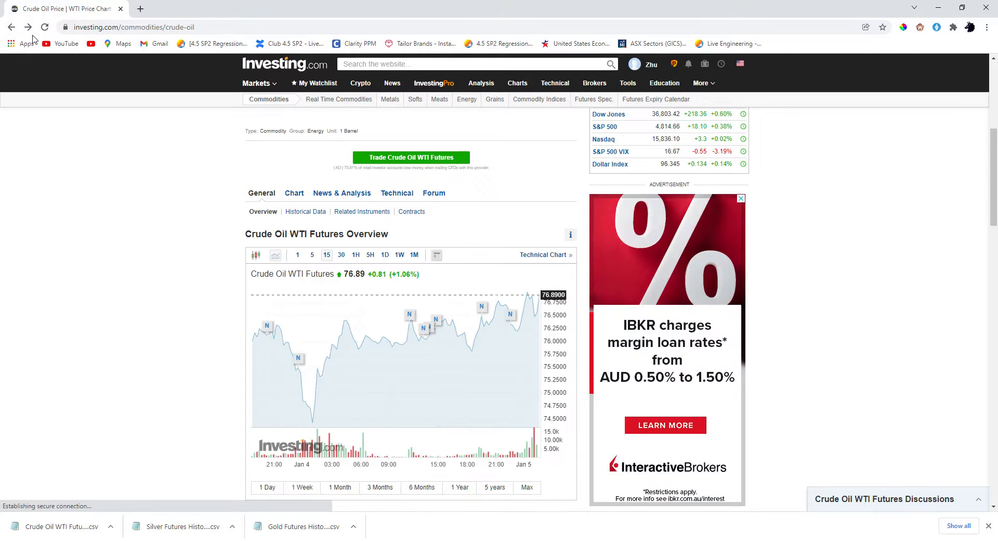
click(11, 29)
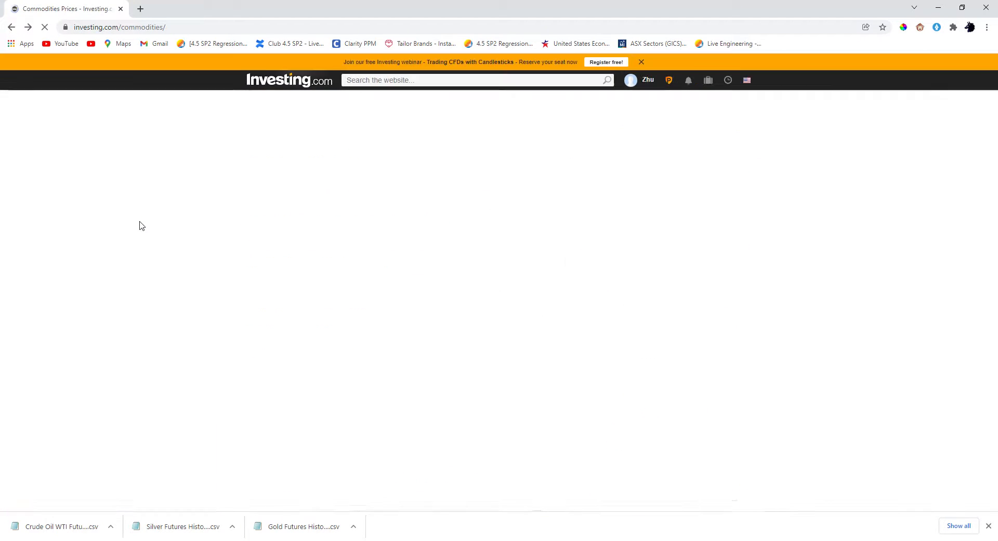
scroll(52, 186, down, 4)
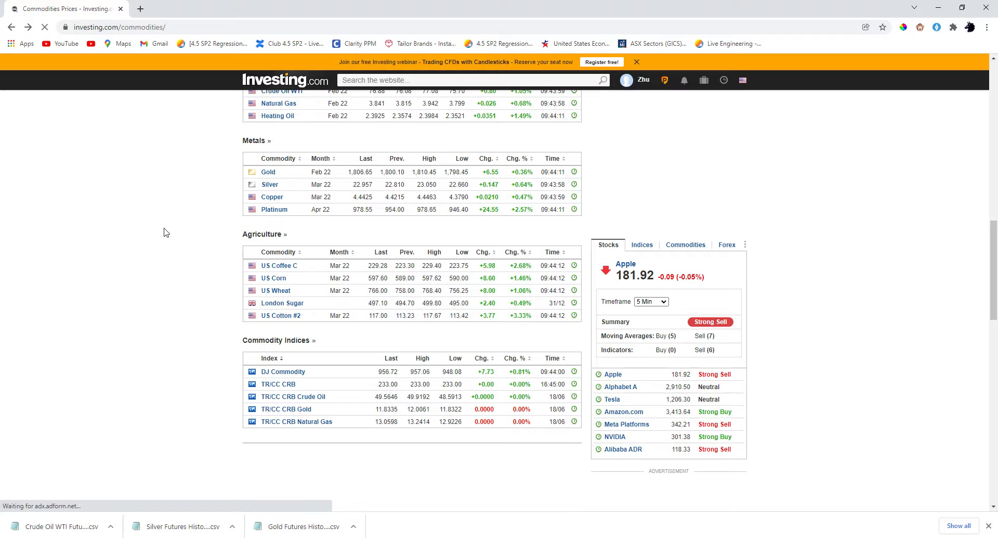
click(279, 372)
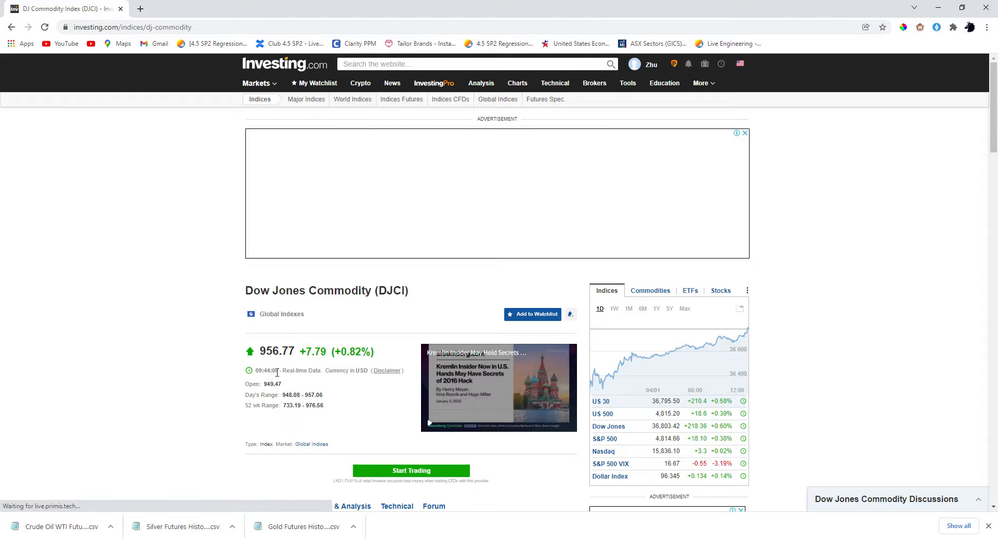
scroll(277, 377, down, 4)
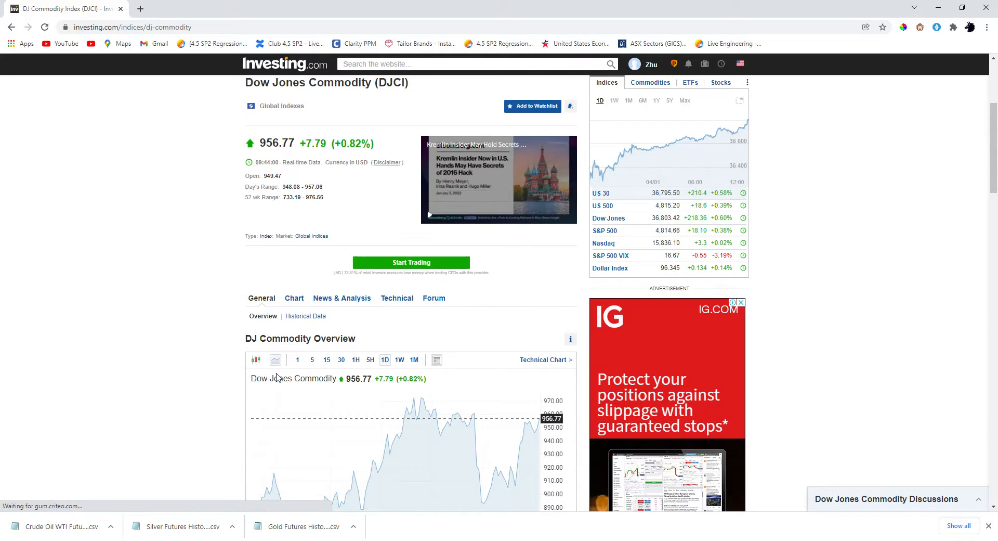
click(304, 316)
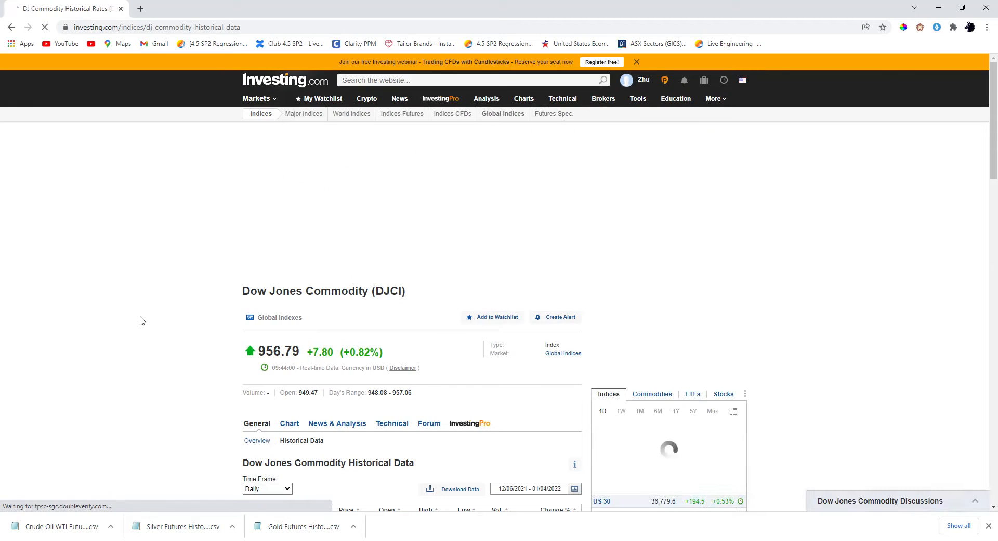
Set the start date of the Dow Jones Commodity data to 12/06/2013, apply the range and download the data.
scroll(140, 320, down, 3)
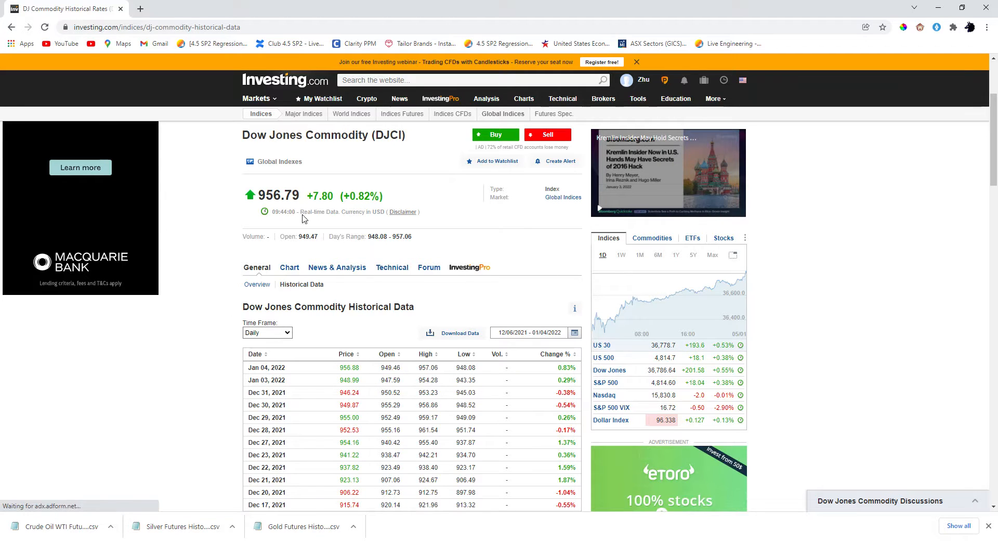
scroll(280, 257, down, 1)
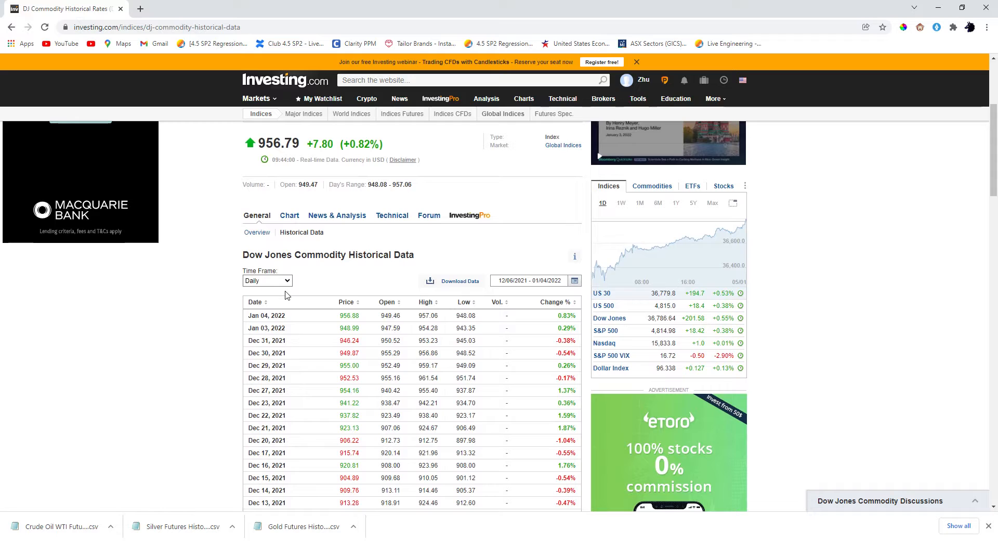
click(574, 283)
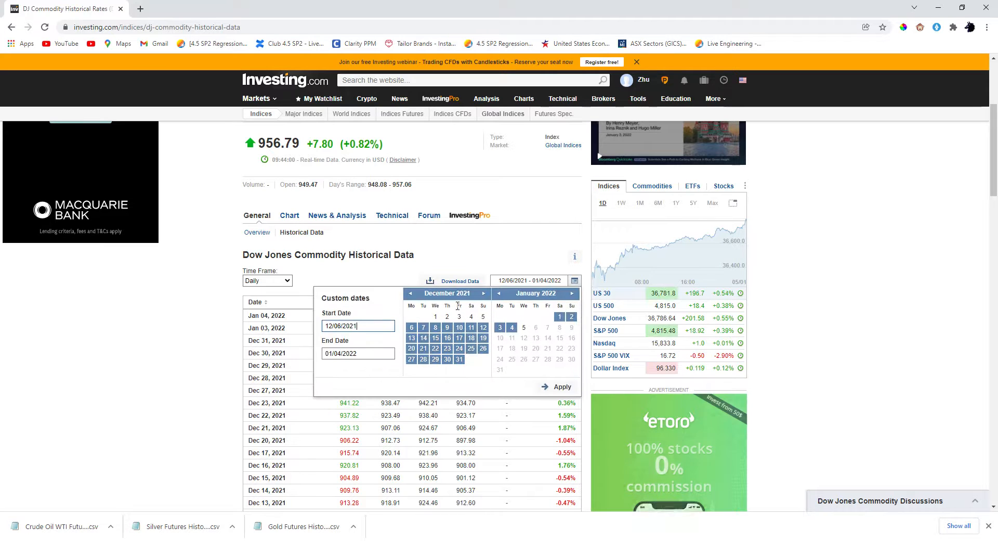
drag(381, 326, 256, 326)
text(12/06/2013)
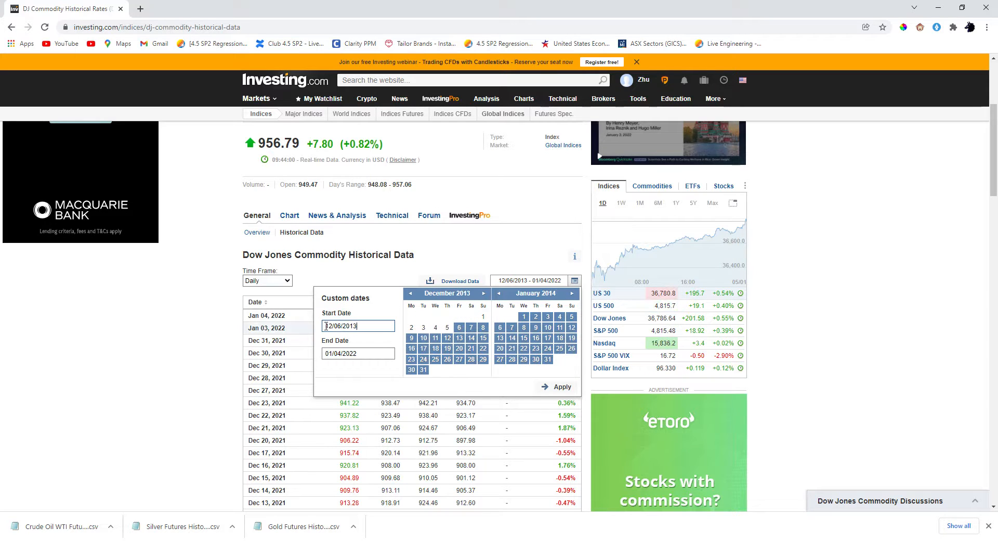
click(561, 388)
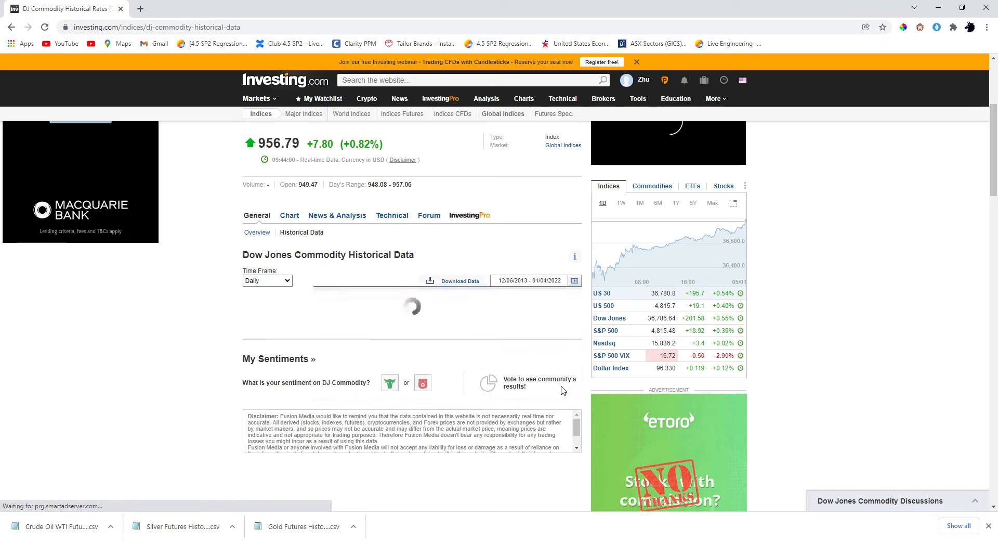
click(468, 286)
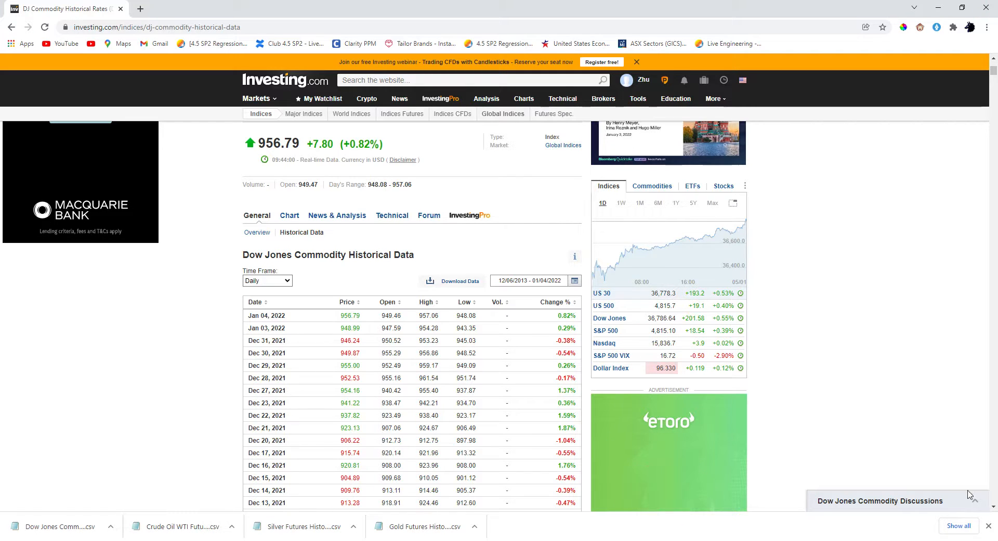
Show the downloaded CSV files in the Downloads folder in File Explorer and widen the Name column.
click(959, 525)
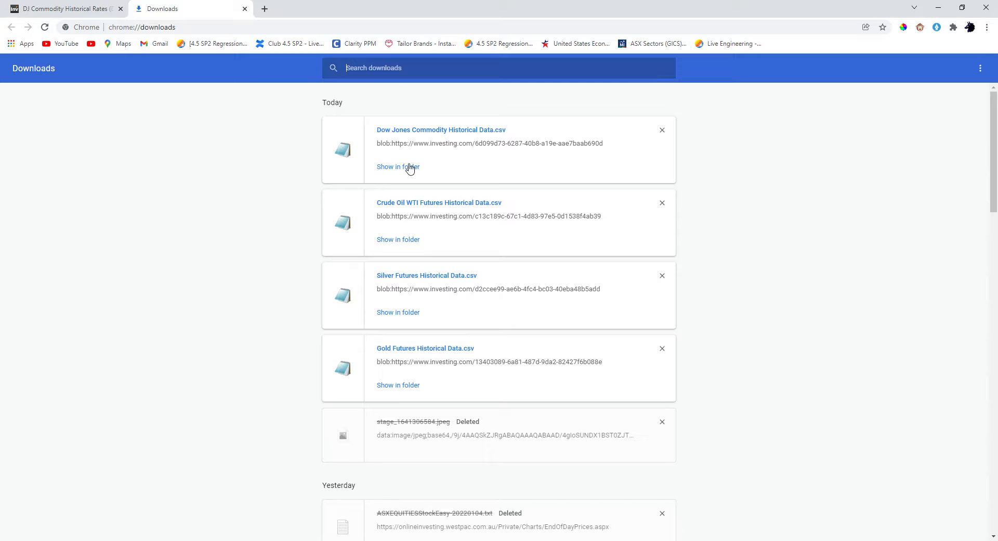
click(245, 9)
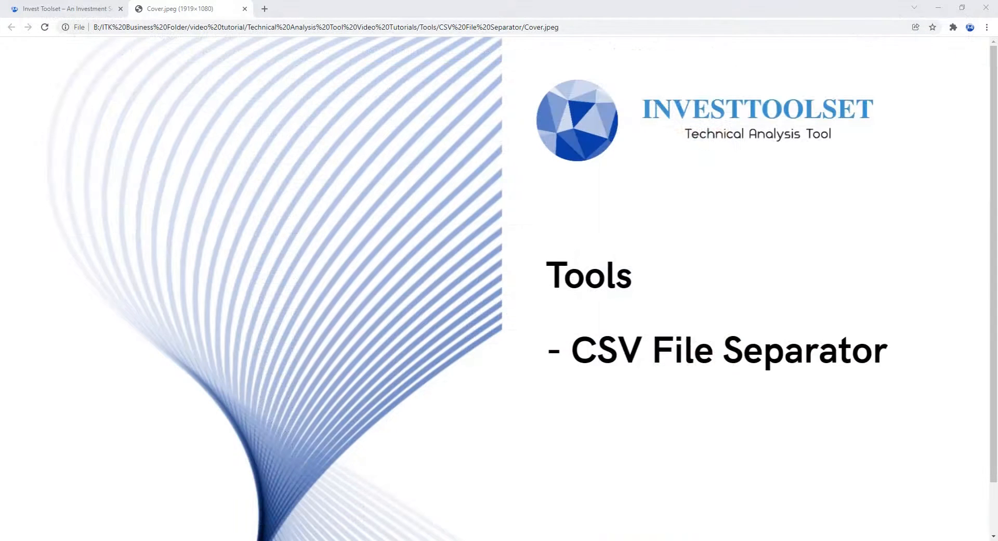
drag(997, 68, 588, 96)
double_click(588, 97)
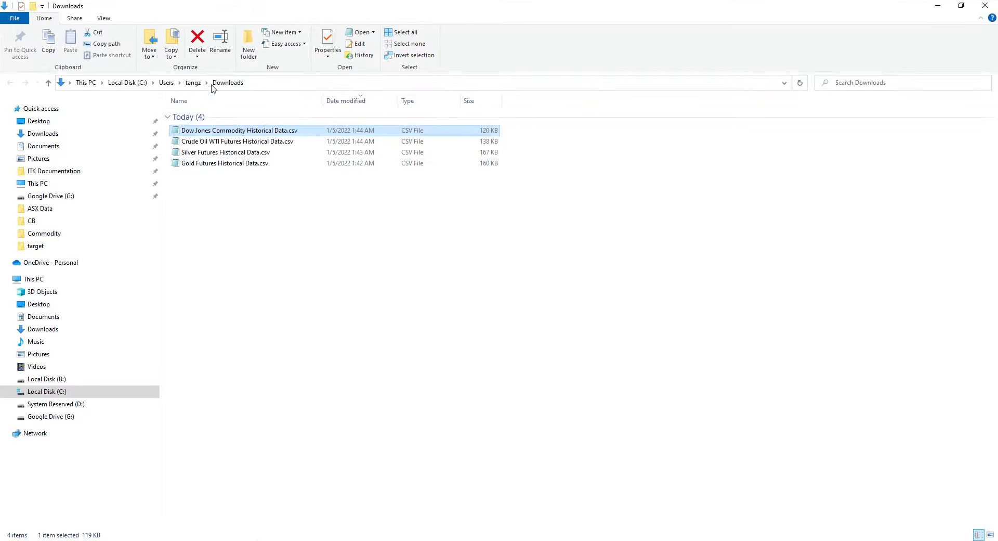
drag(323, 99, 378, 100)
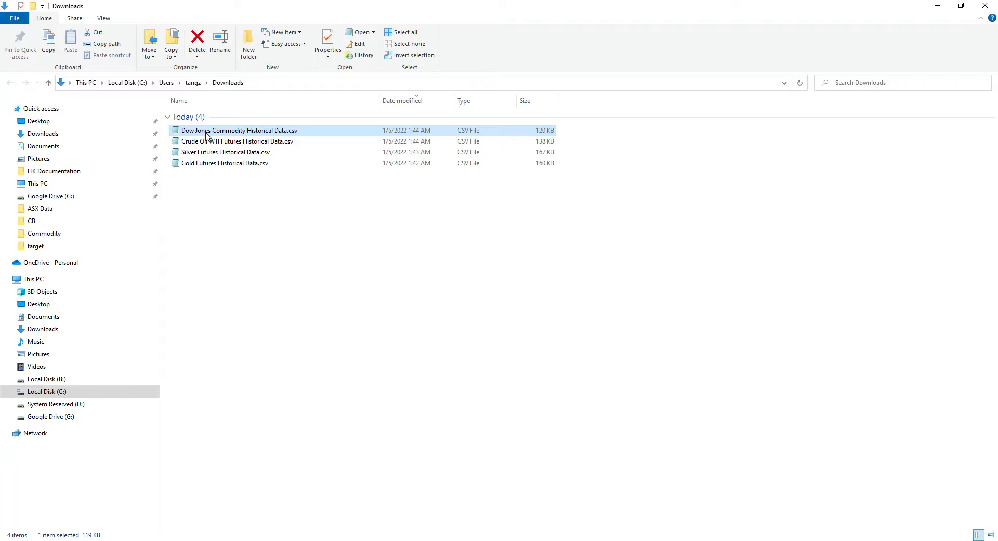
Examine the contents of Gold Futures Historical Data.csv in Notepad and close the file.
double_click(211, 164)
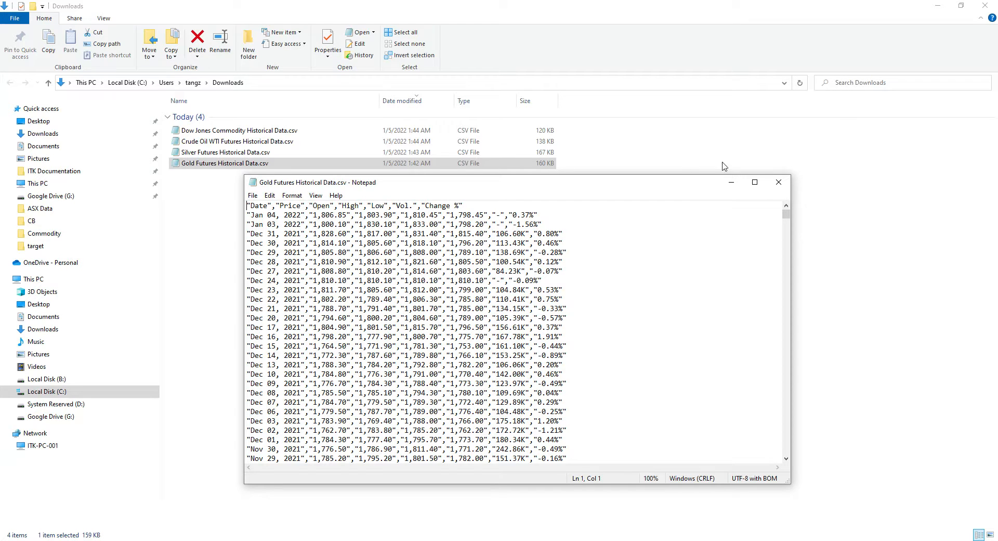
click(778, 182)
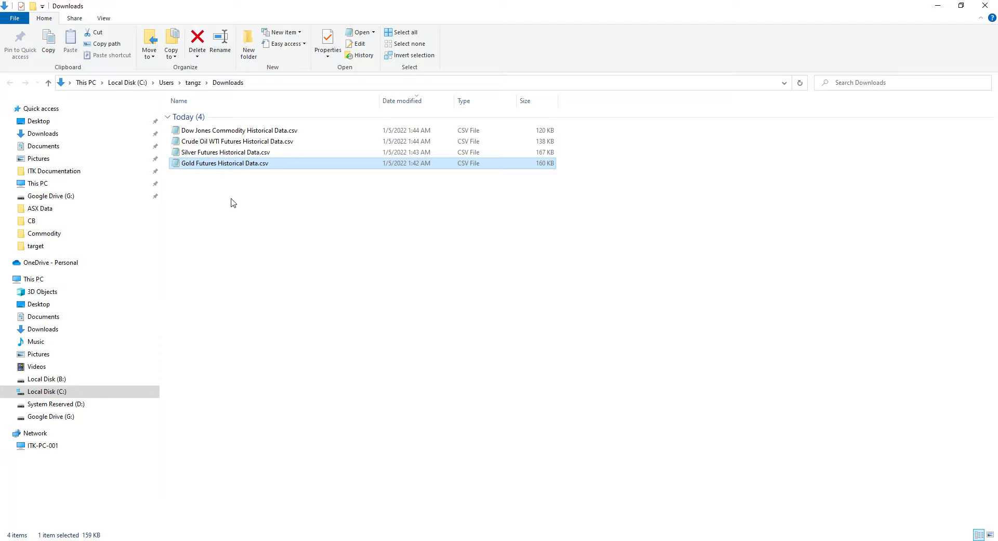
right_click(238, 166)
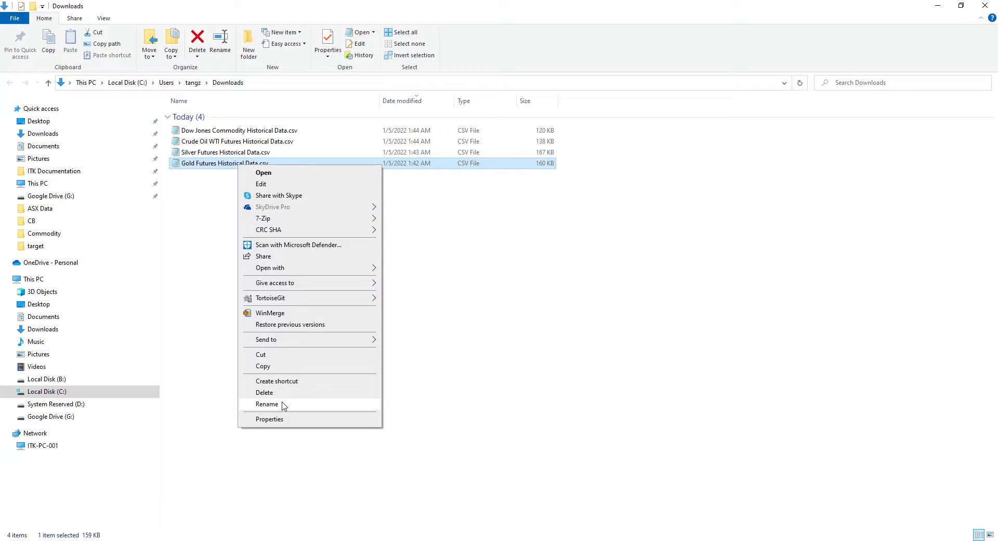
right_click(217, 163)
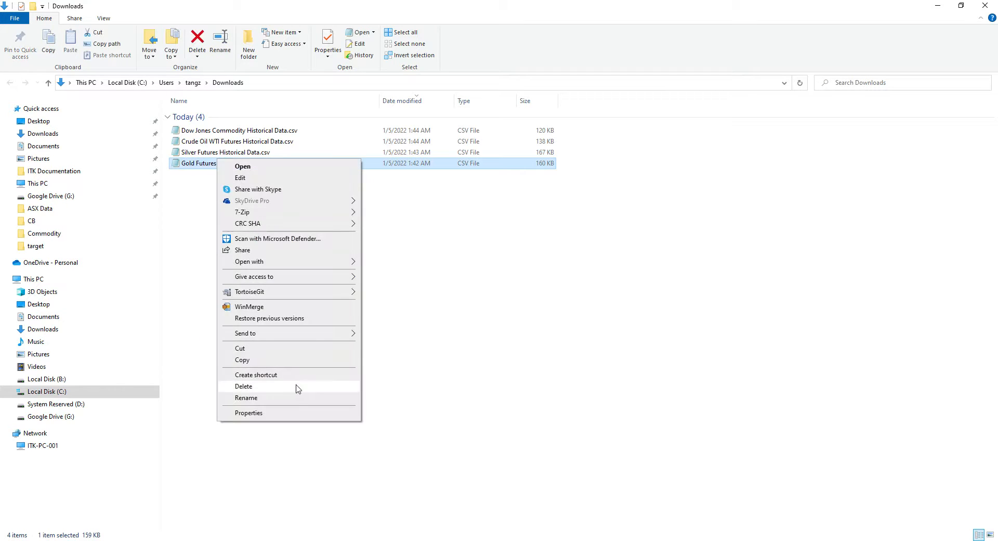
click(294, 397)
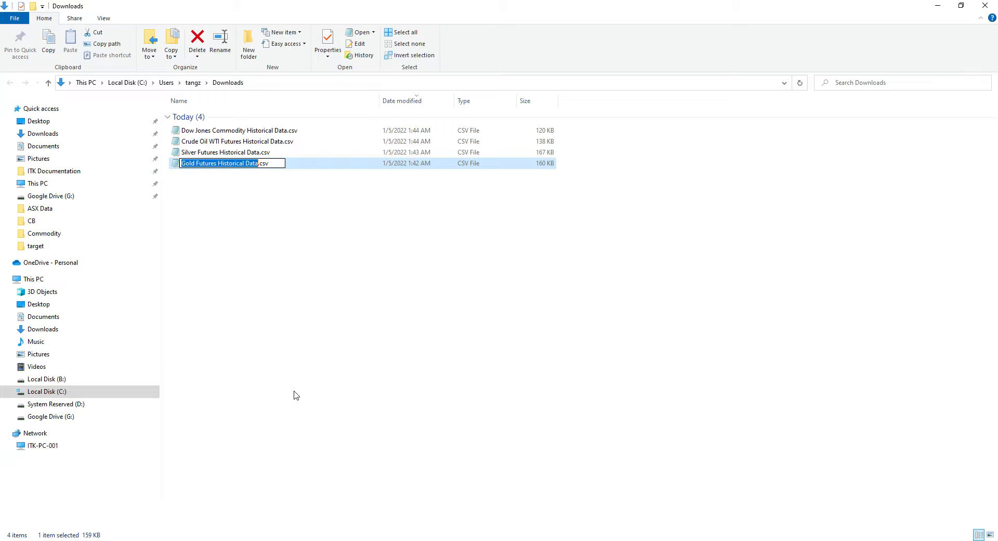
click(206, 169)
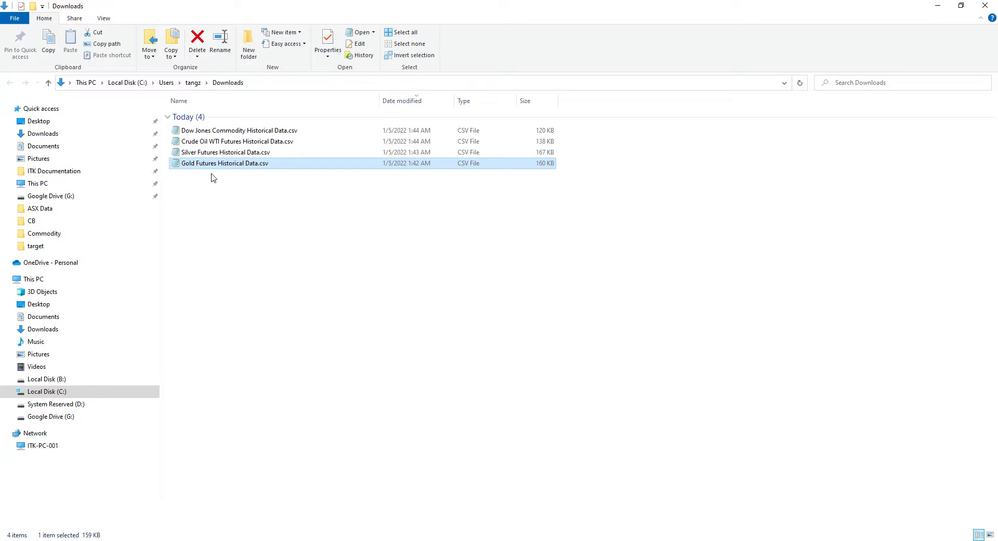
key(F2)
right_click(215, 165)
click(204, 164)
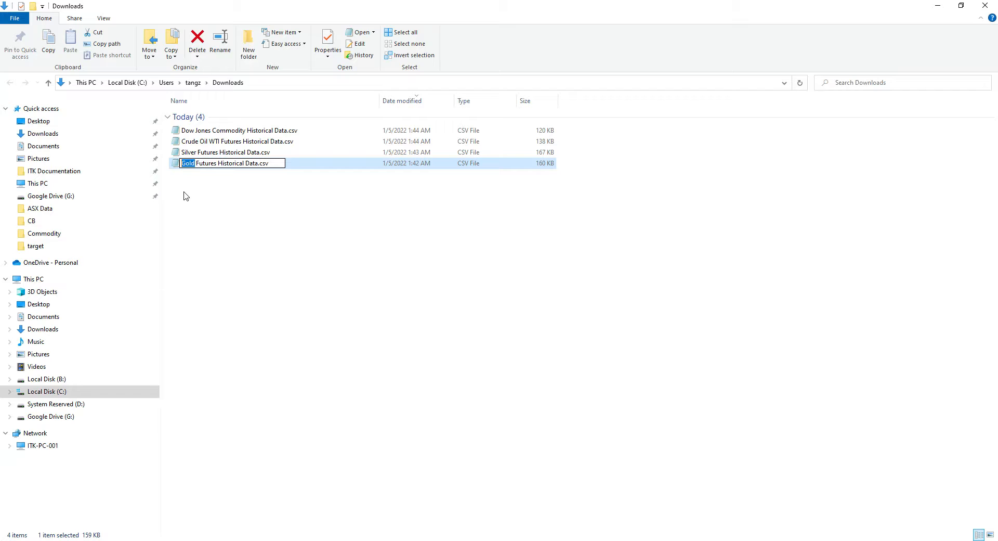
double_click(188, 162)
drag(258, 163, 202, 162)
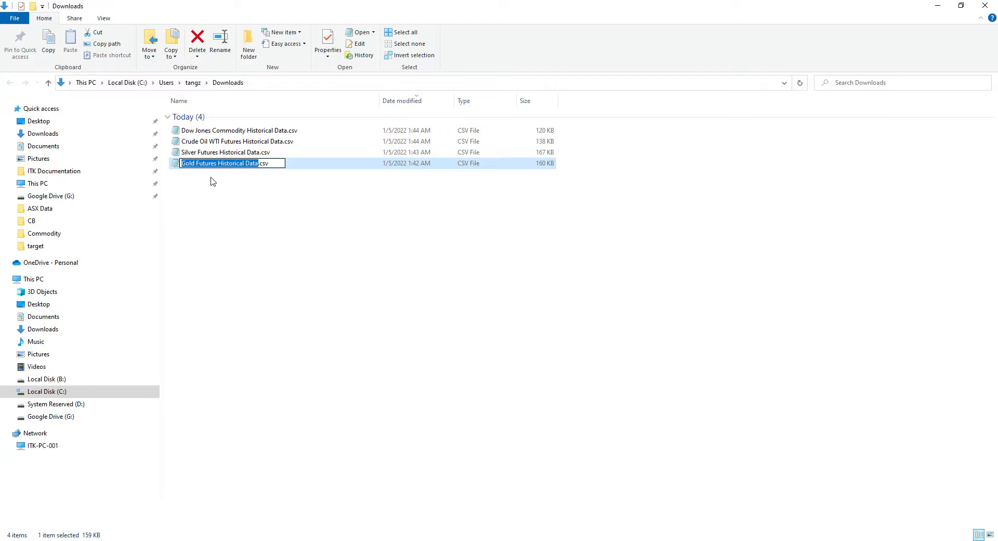
Rename Crude Oil WTI Futures Historical Data.csv to WTI Futures Historical Data.csv.
click(200, 153)
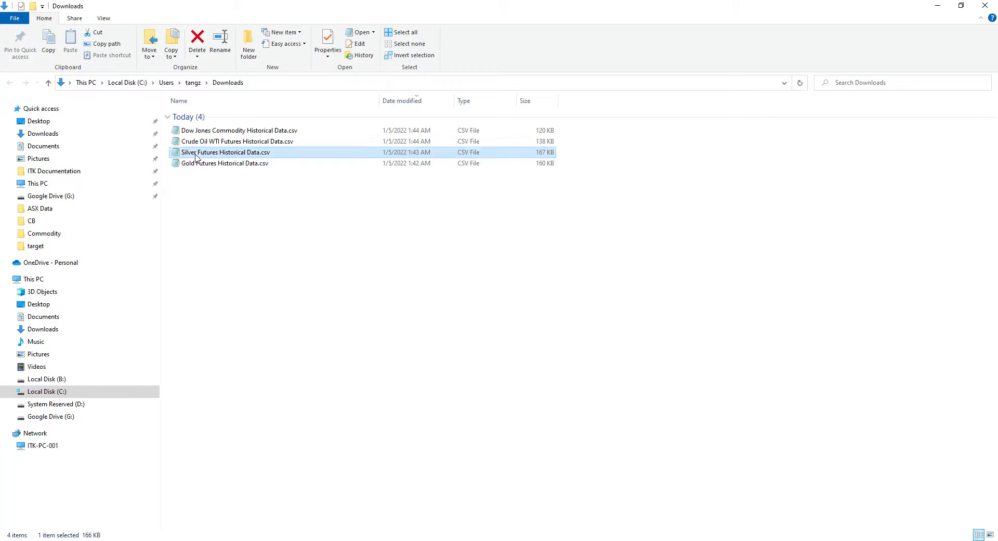
click(198, 143)
right_click(196, 142)
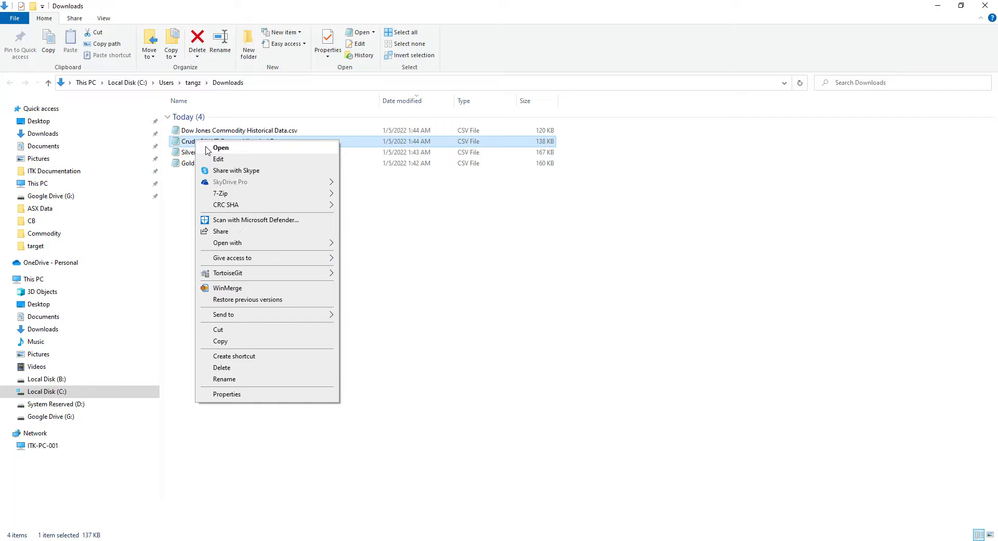
click(238, 378)
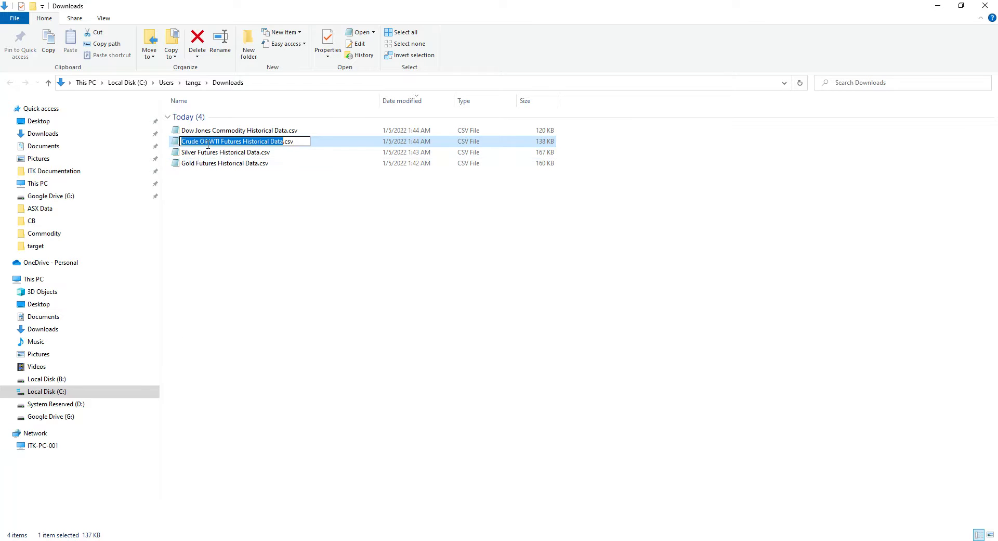
drag(209, 142, 171, 139)
key(BackSpace)
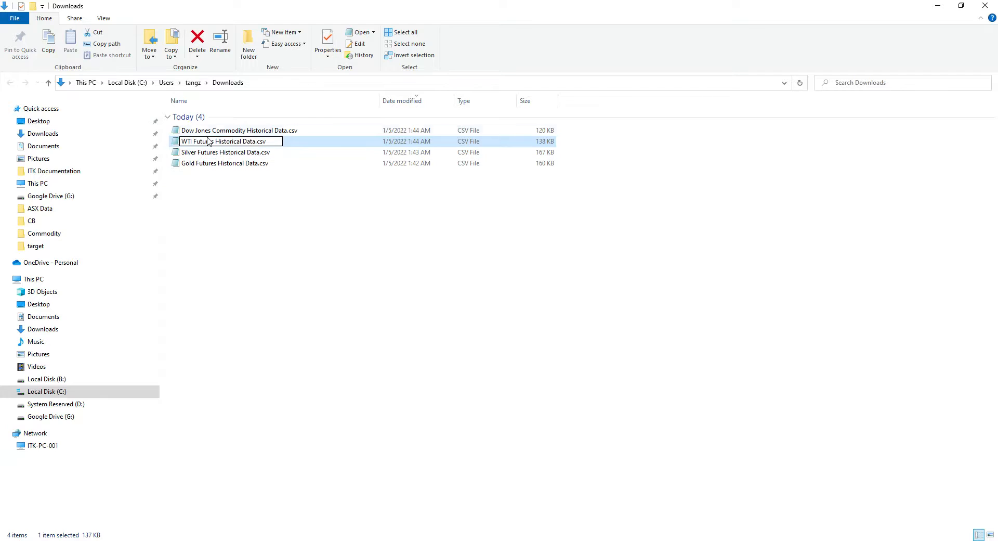
Rename Dow Jones Commodity Historical Data.csv to DJCB Data.csv.
click(223, 133)
click(223, 133)
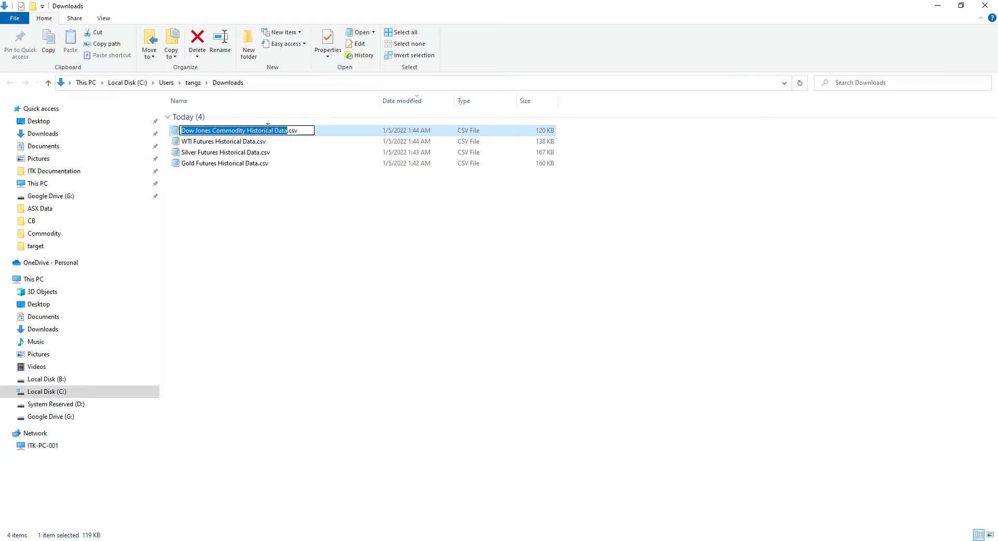
drag(274, 130, 177, 134)
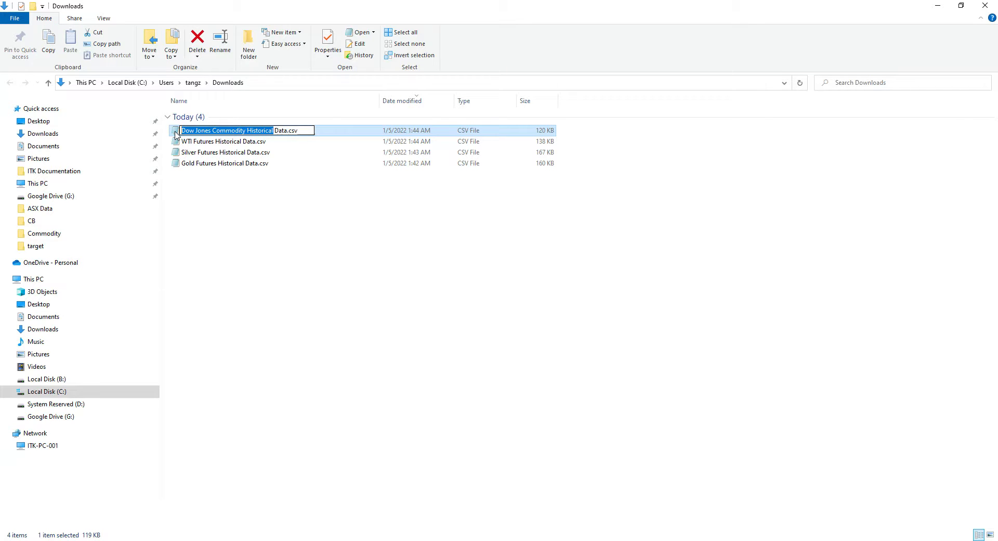
text(DJ)
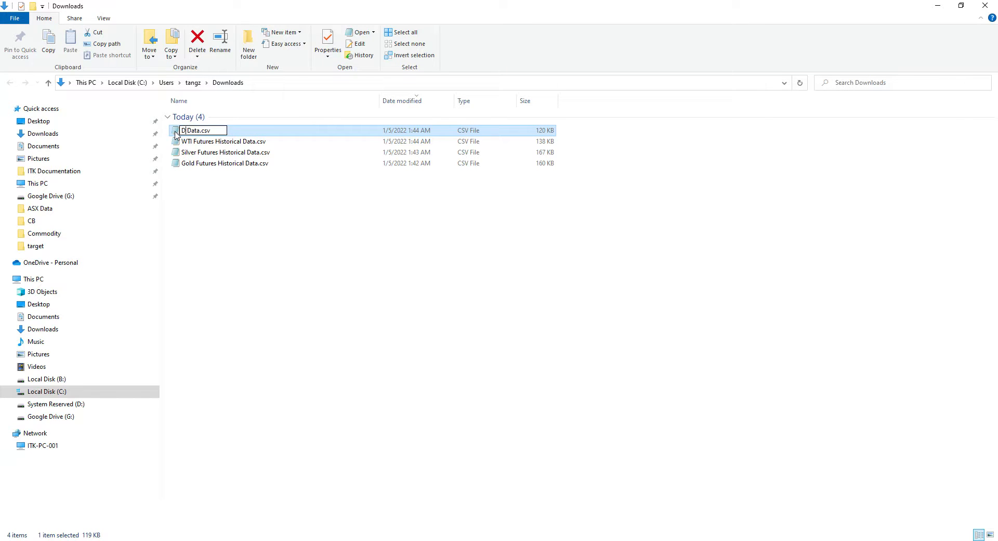
text(CI)
key(BackSpace)
text(B)
click(234, 229)
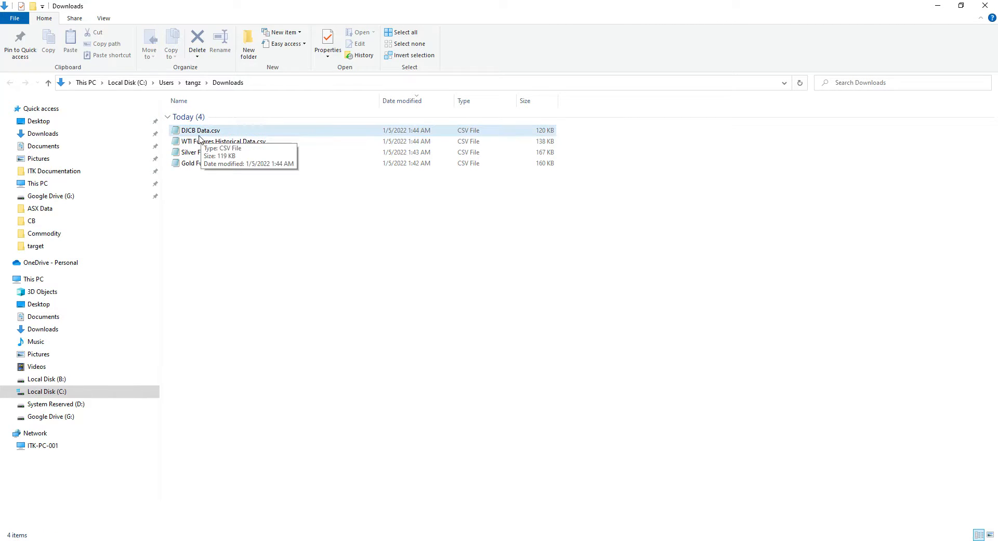
Examine the header and first data rows of DJCB Data.csv in Notepad and close the file.
right_click(198, 134)
click(206, 137)
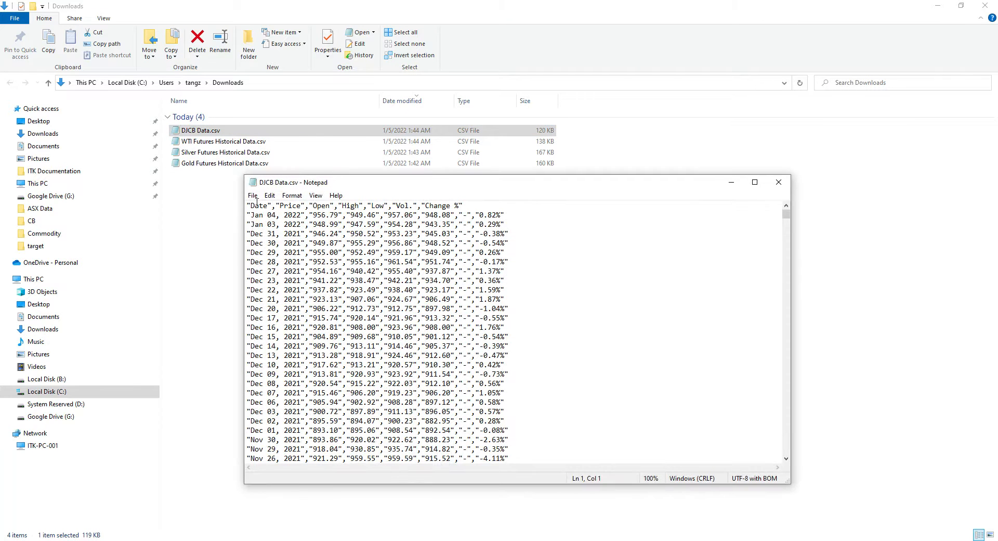
drag(507, 227, 251, 205)
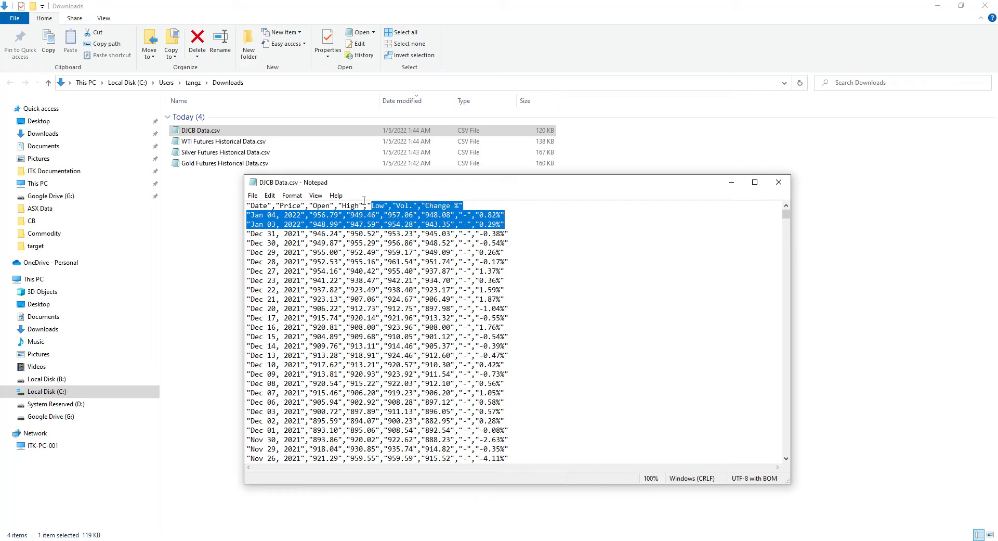
click(252, 196)
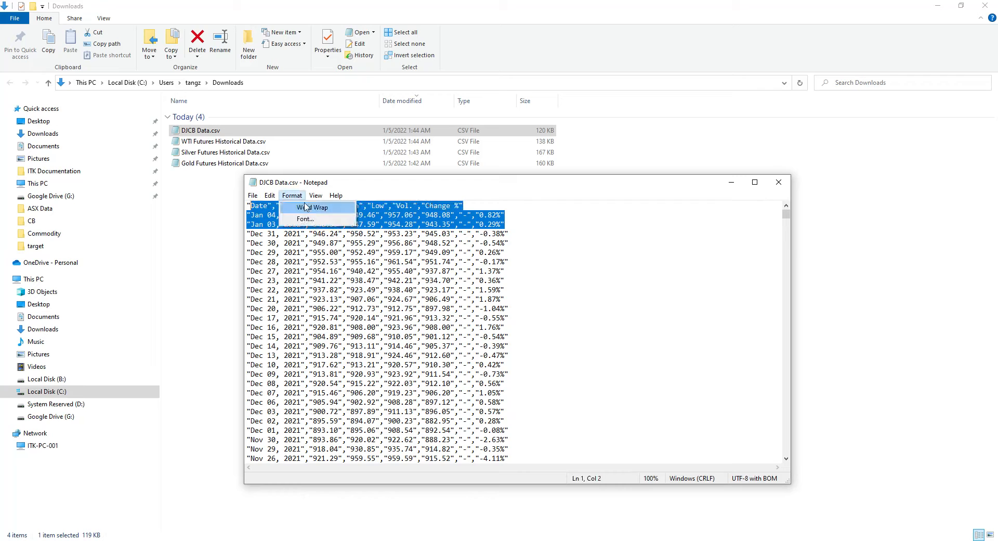
click(562, 284)
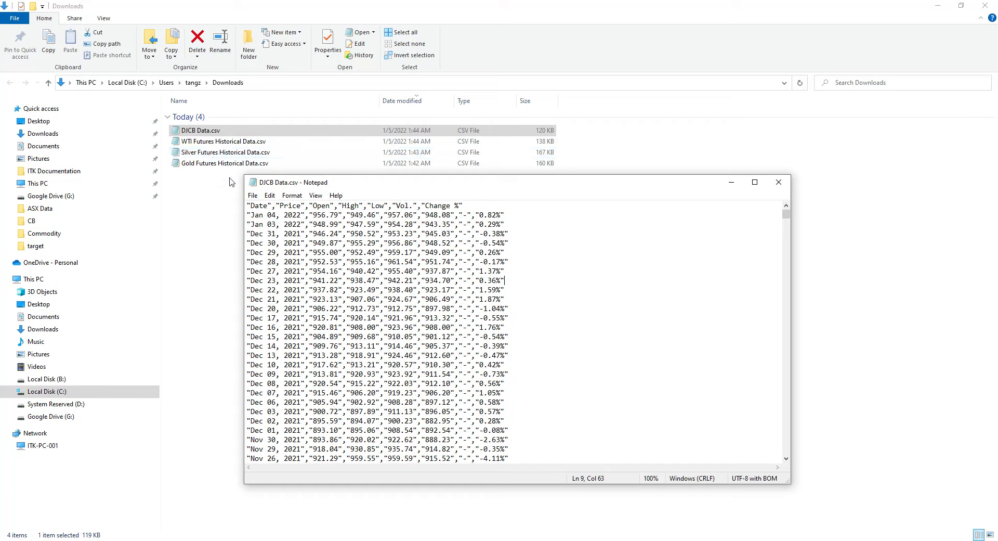
click(779, 183)
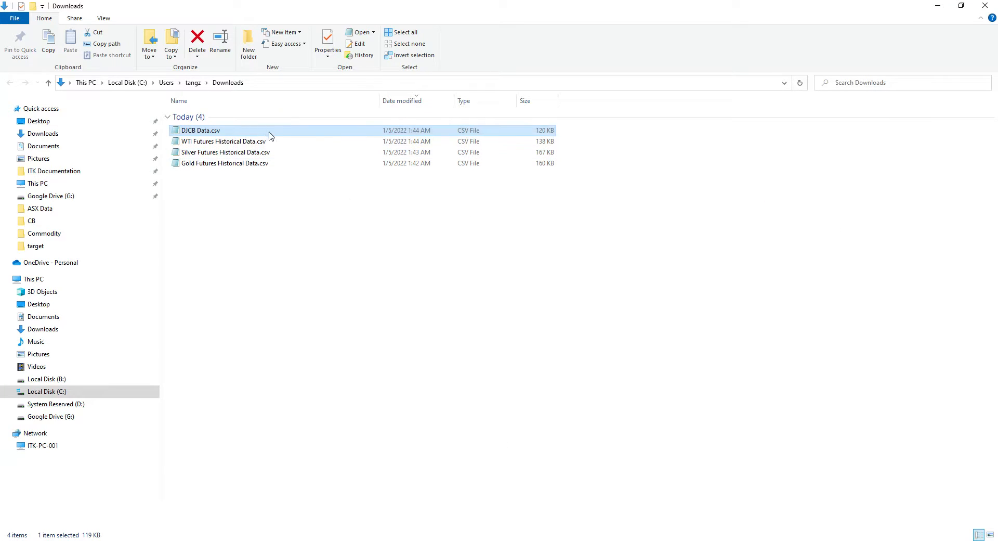
click(198, 131)
click(196, 130)
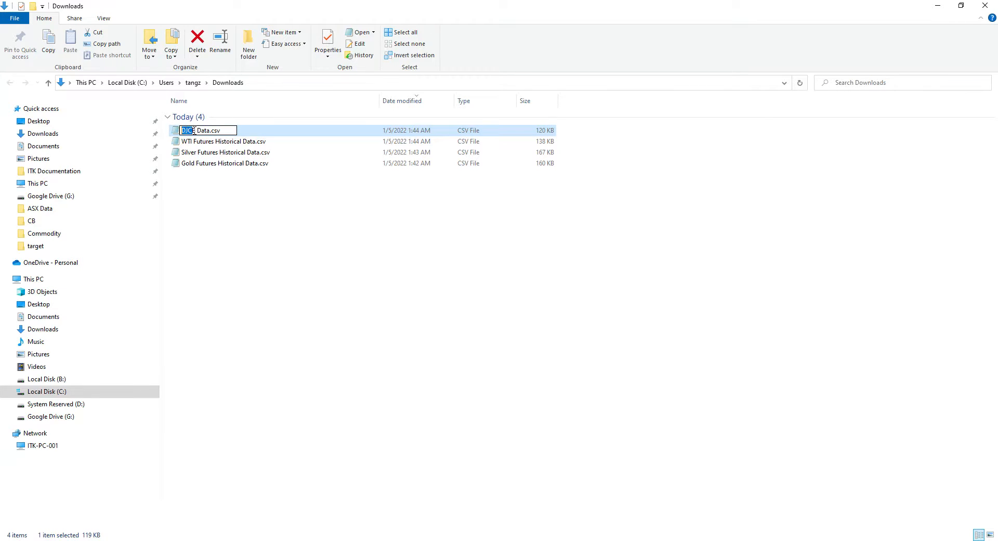
click(185, 144)
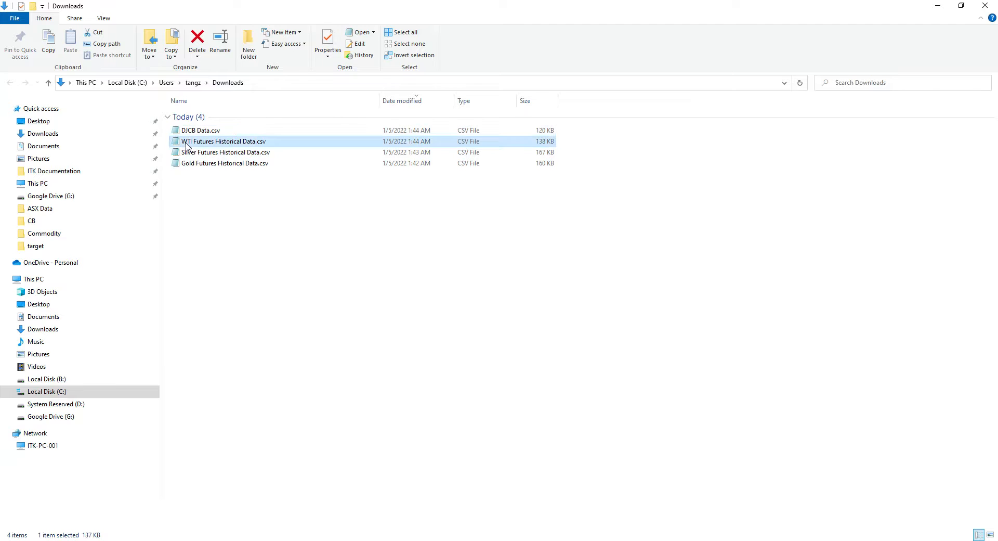
Examine the contents of Silver Futures Historical Data.csv in Notepad and close the file.
double_click(188, 152)
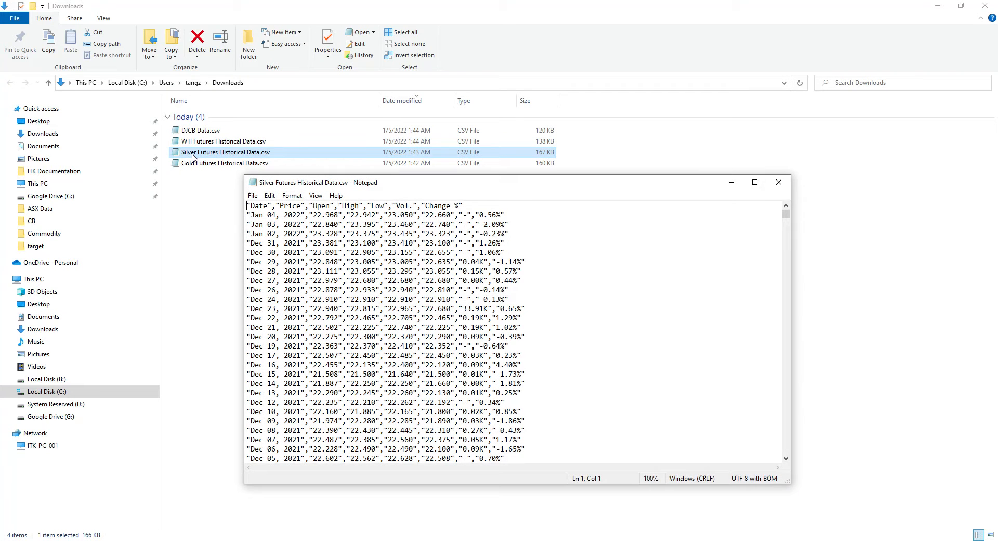
click(778, 182)
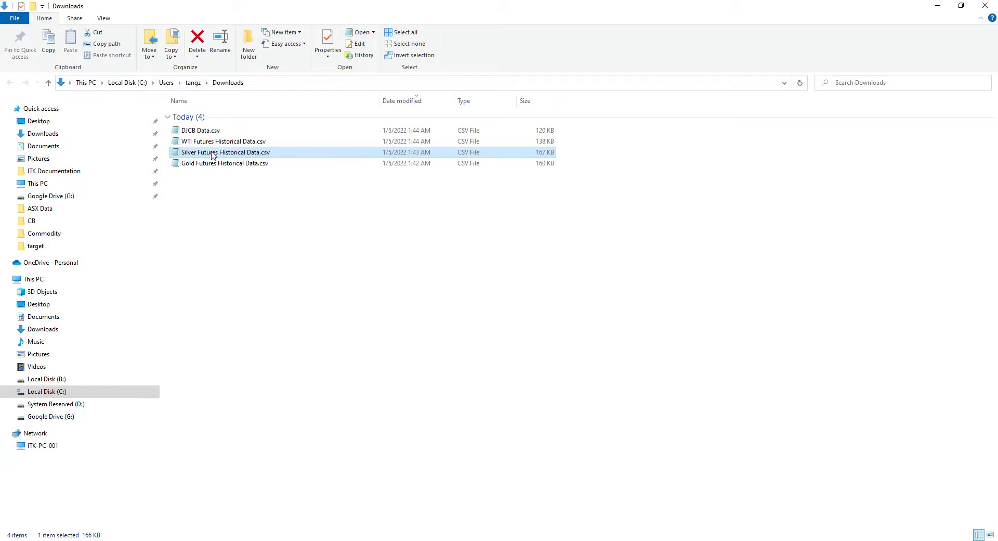
right_click(212, 154)
click(201, 278)
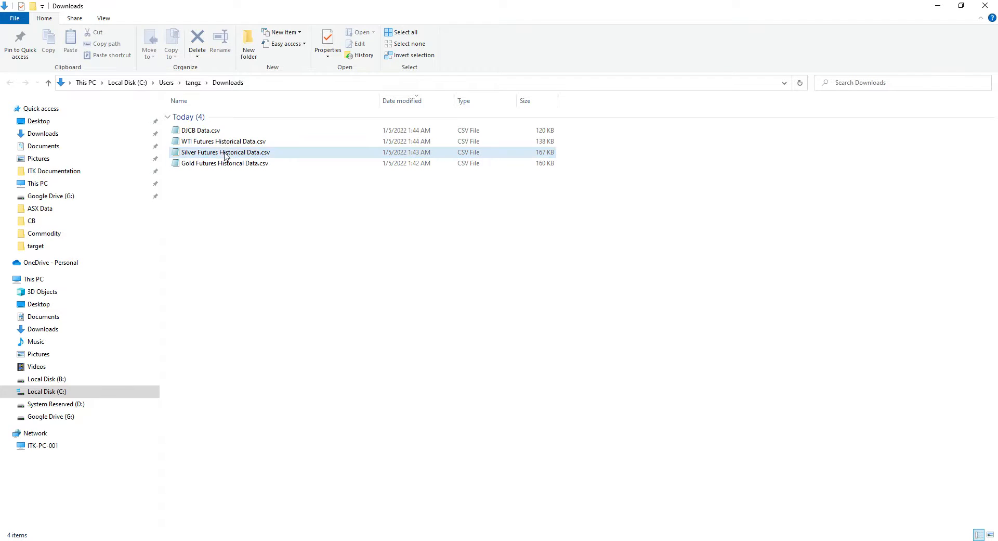
Try prefixing the first data row of Gold Futures Historical Data.csv with "XYZ,", remove the prefix and close the file without saving.
double_click(195, 164)
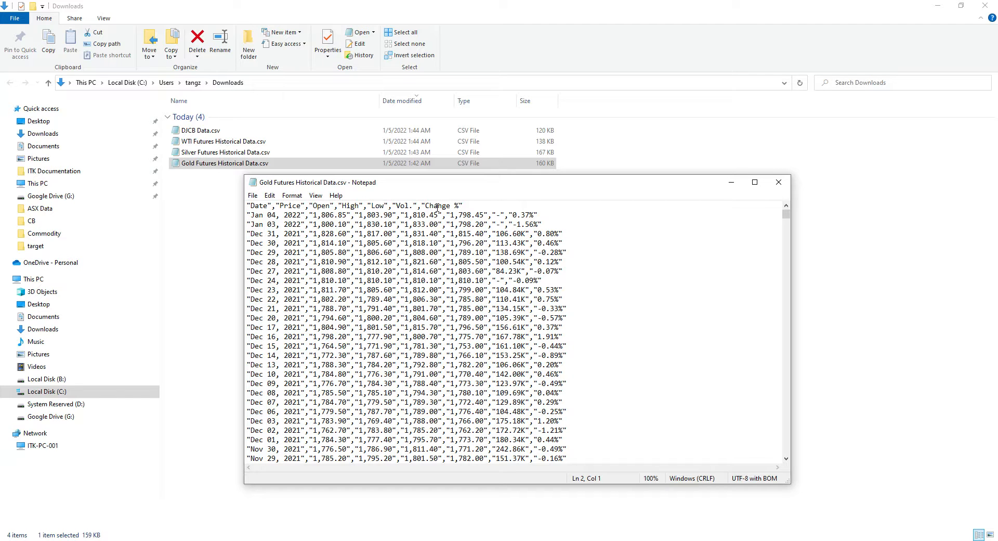
text(XYZ,)
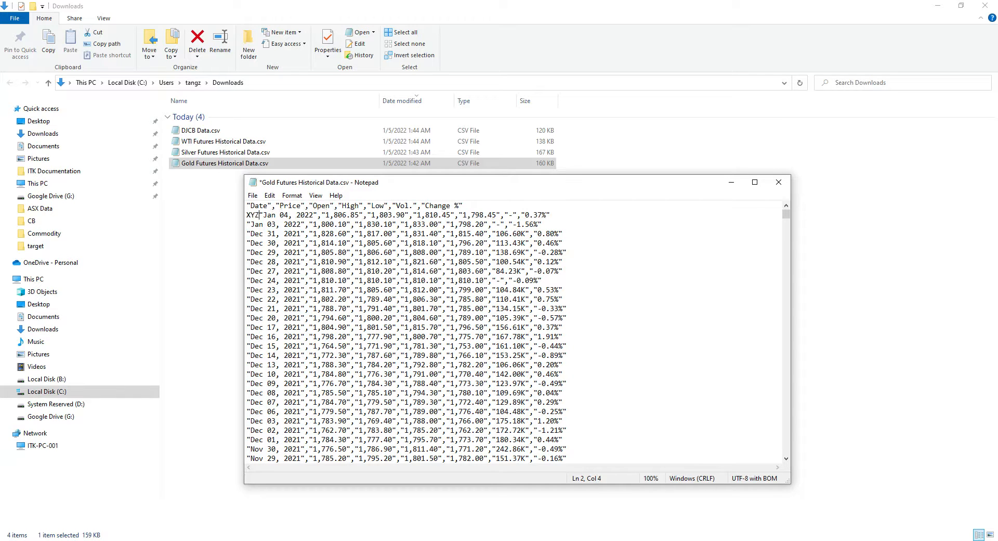
key(BackSpace)
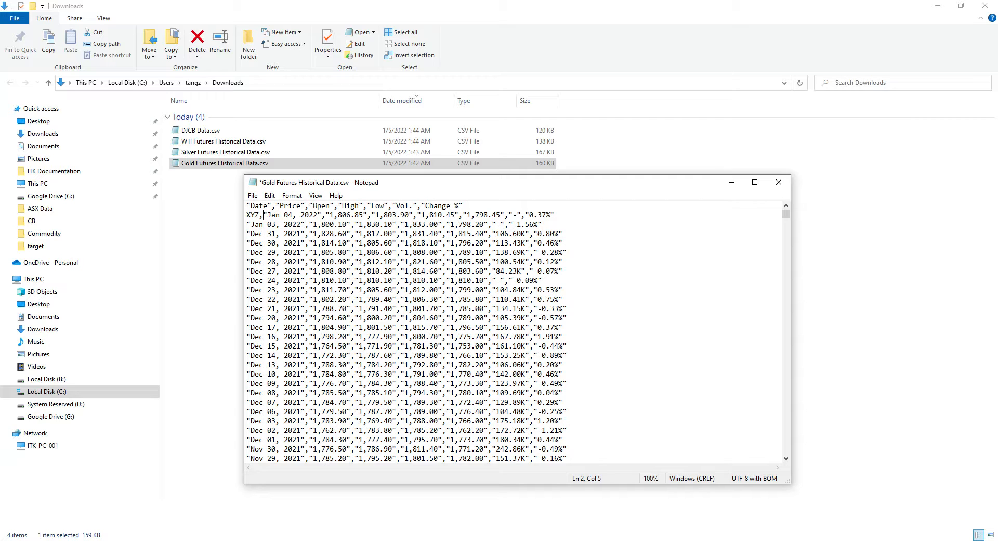
key(BackSpace)
key(BackSpace)
key(BackSpace)
key(BackSpace)
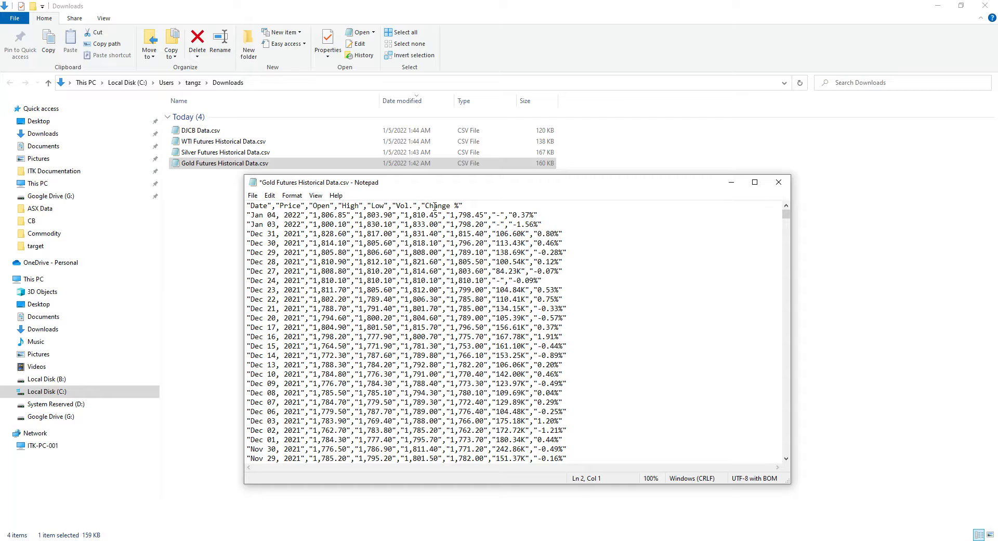
click(778, 182)
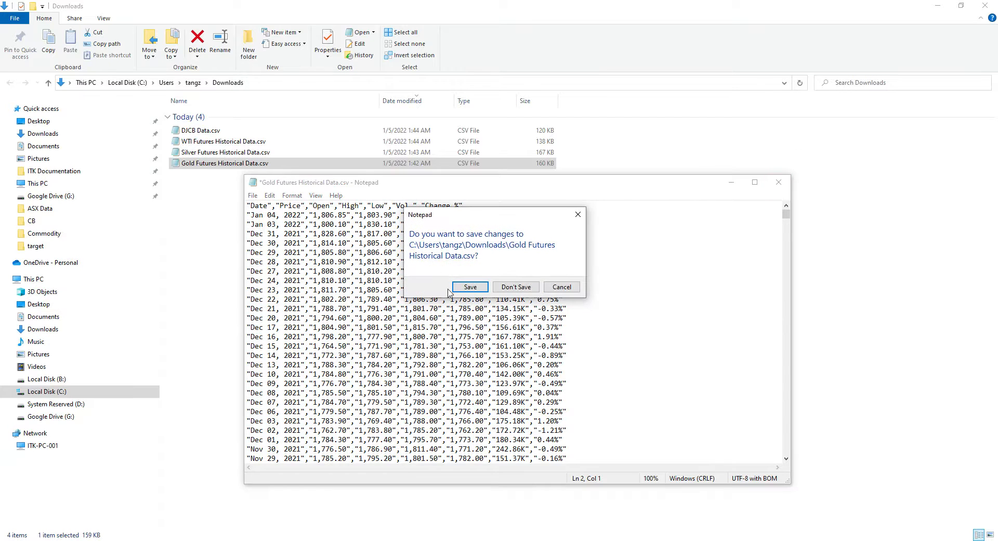
click(516, 287)
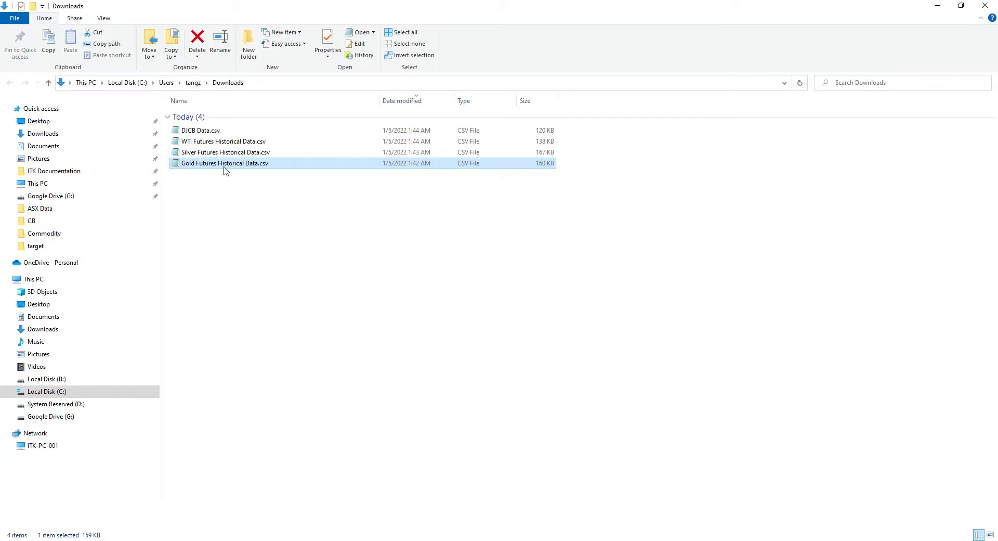
Reopen Gold Futures Historical Data.csv in Notepad to check its rows and close the file.
right_click(200, 166)
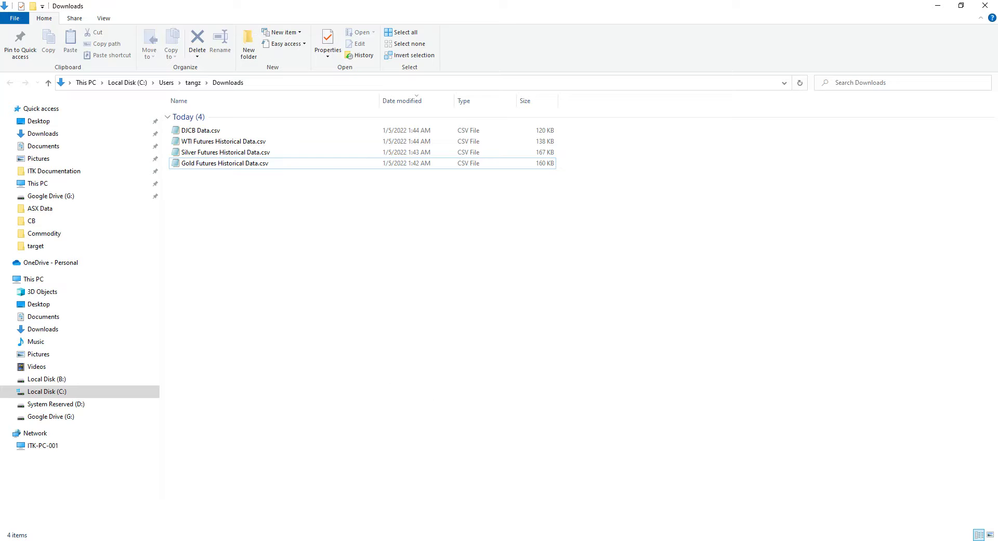
click(235, 164)
double_click(235, 164)
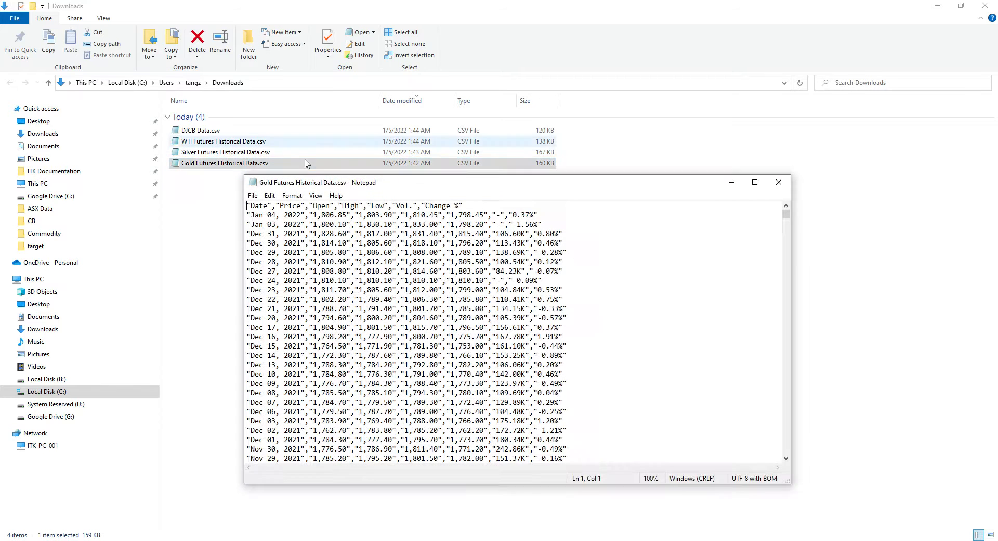
click(779, 182)
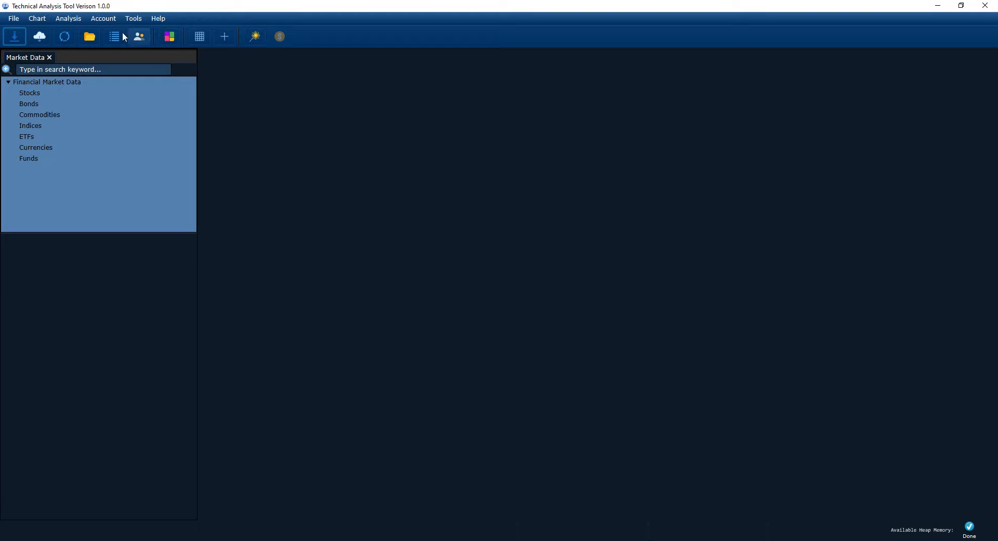
Open the CSV file separator tool and choose Gold Futures Historical Data.csv from Downloads as the input file.
click(103, 19)
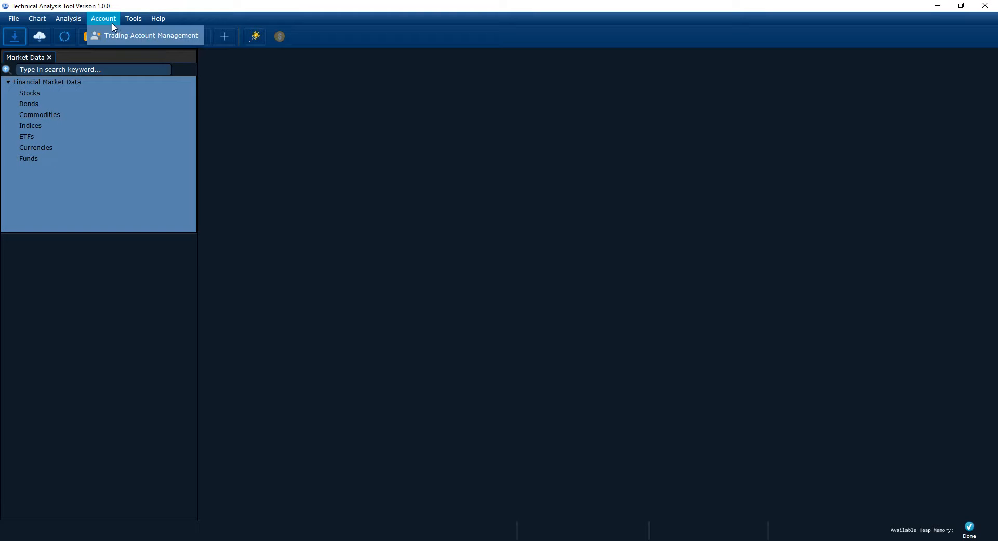
mouse_move(134, 19)
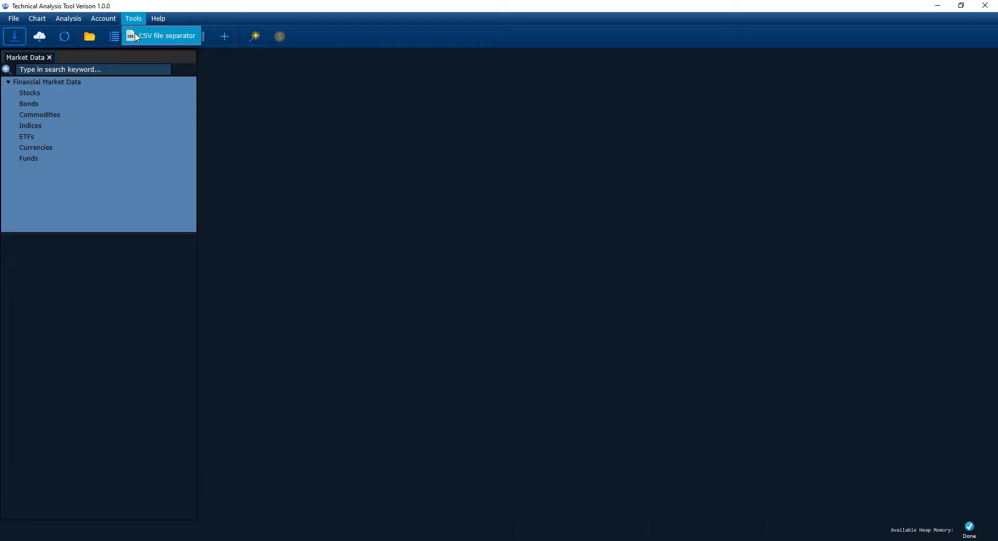
click(136, 36)
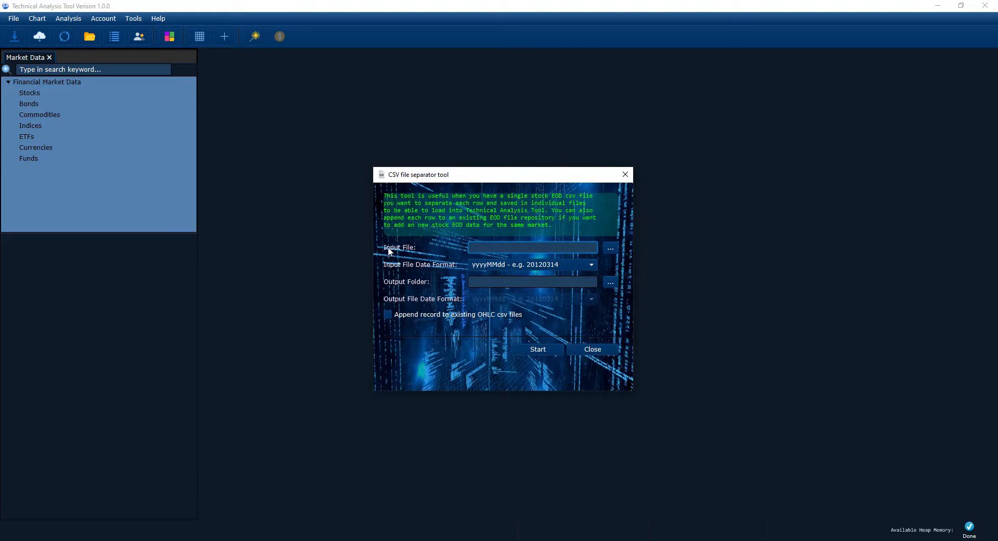
click(611, 248)
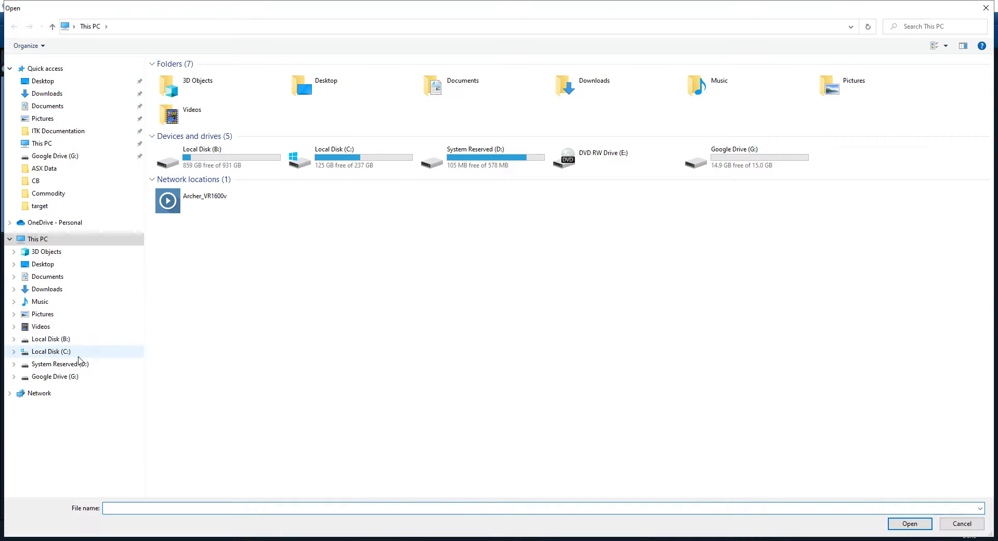
click(48, 95)
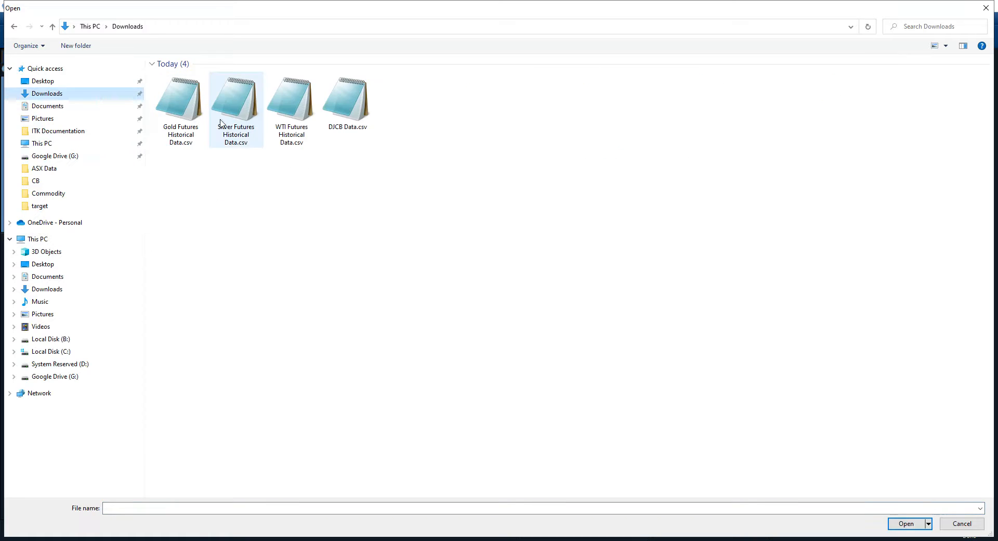
double_click(194, 134)
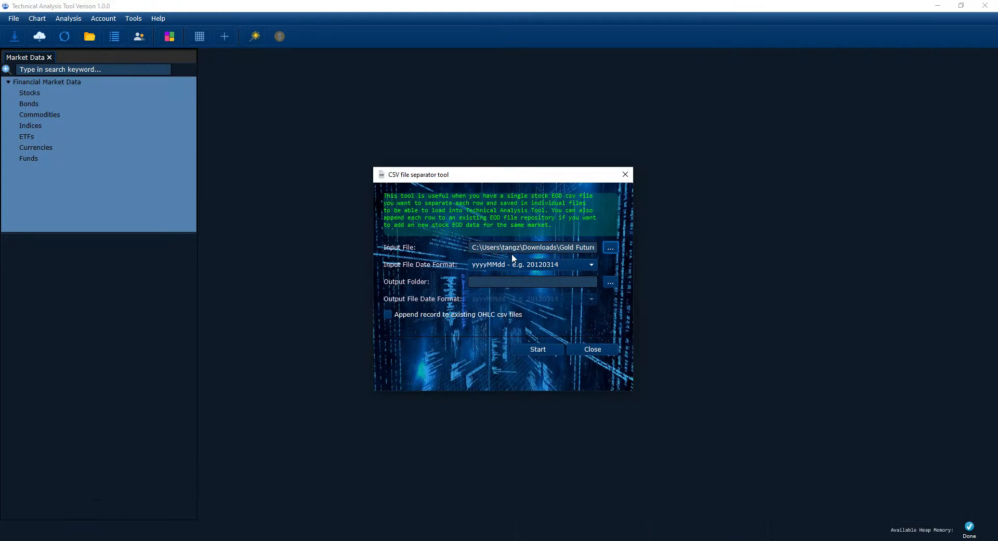
click(604, 249)
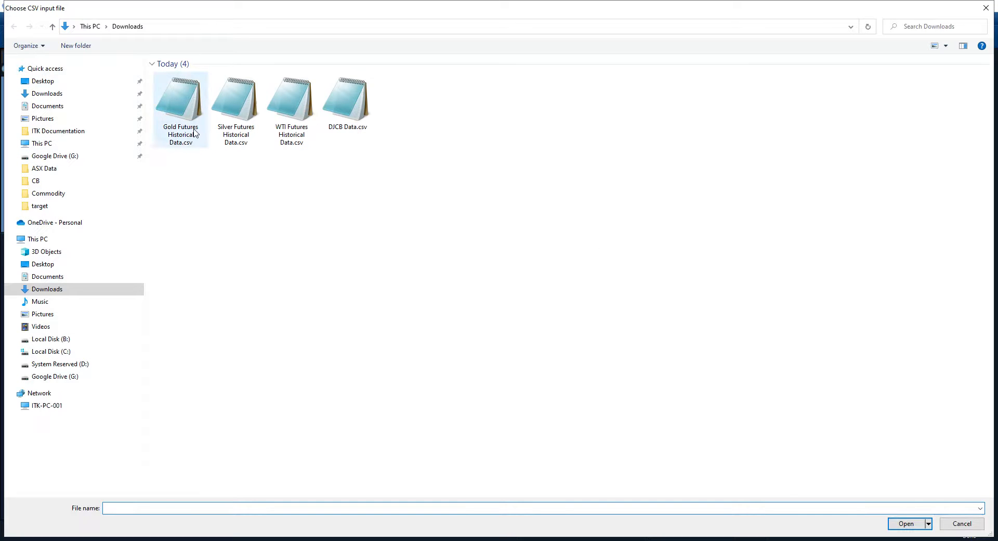
click(181, 109)
click(908, 524)
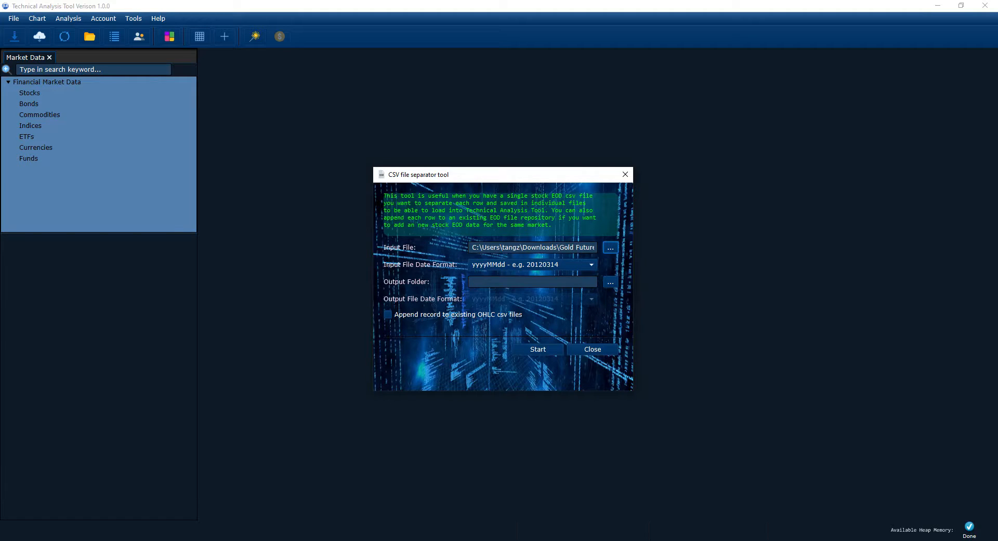
Open Gold Futures Historical Data.csv from the Downloads folder in Notepad and examine the date format in its first data row.
click(468, 517)
double_click(212, 165)
drag(429, 182, 720, 163)
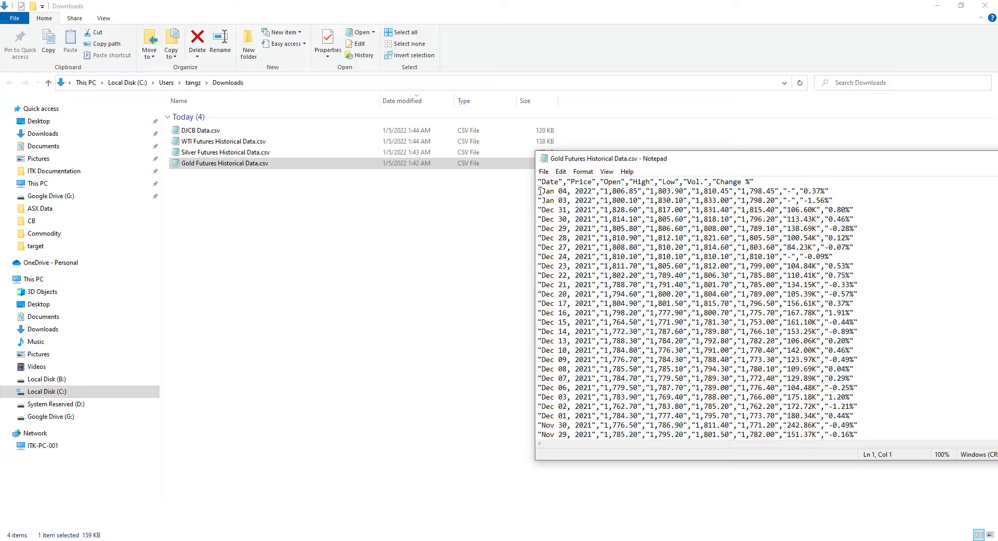
drag(541, 191, 593, 190)
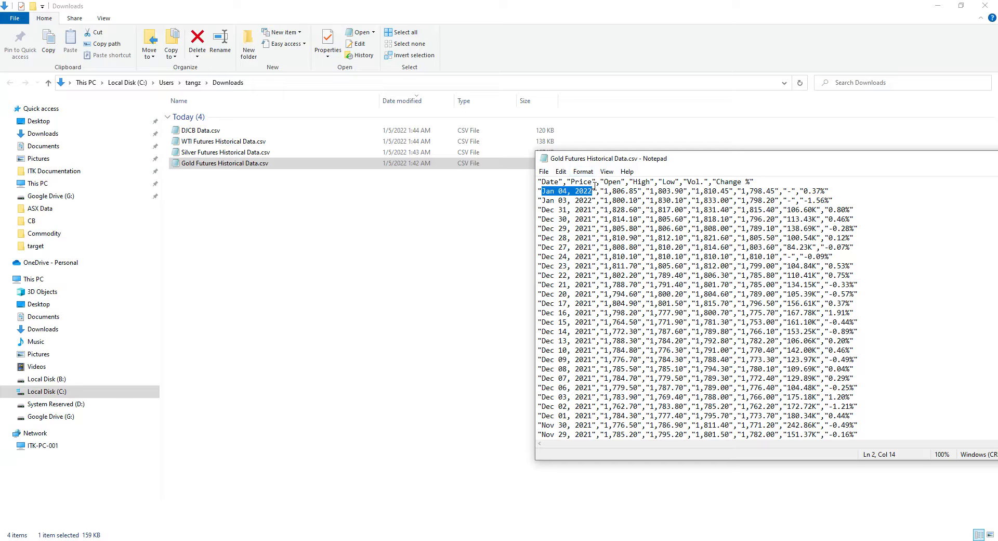
click(557, 193)
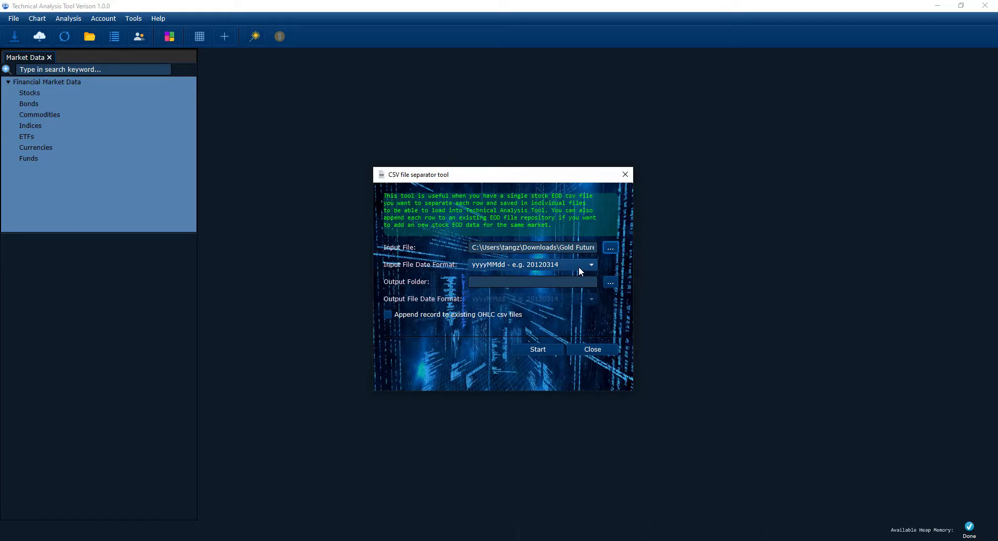
Set the separator tool's input file date format to MMM dd, yyyy.
click(582, 265)
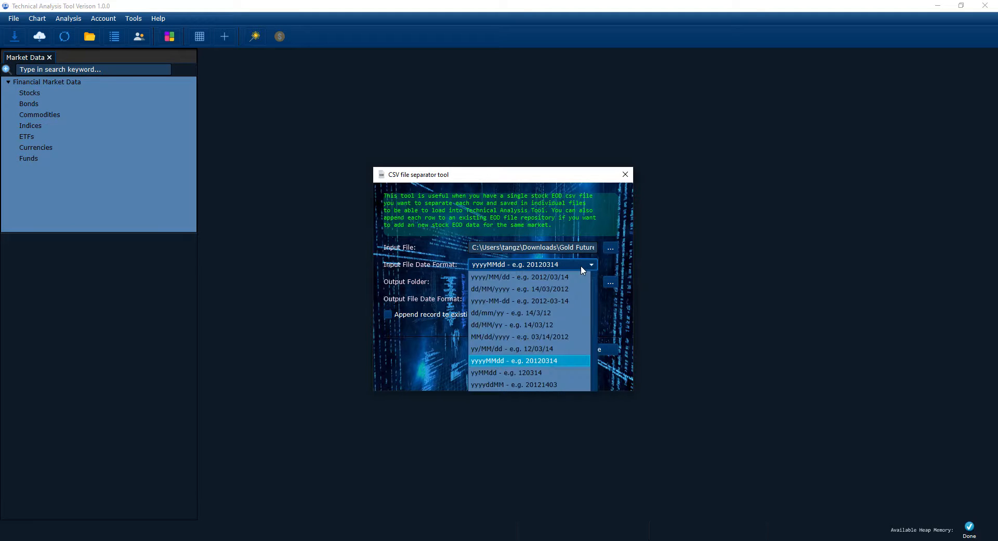
scroll(567, 288, down, 3)
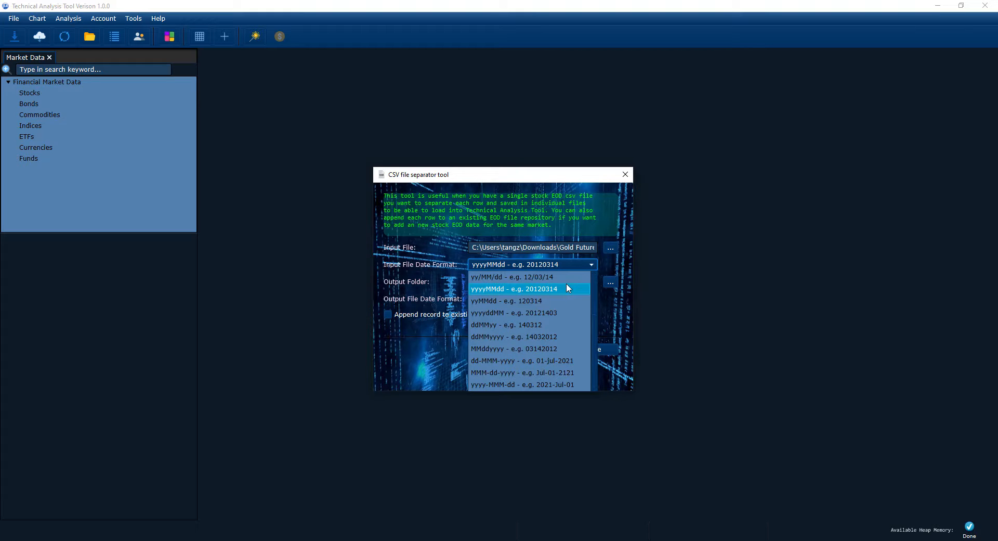
scroll(566, 288, up, 3)
scroll(567, 288, down, 3)
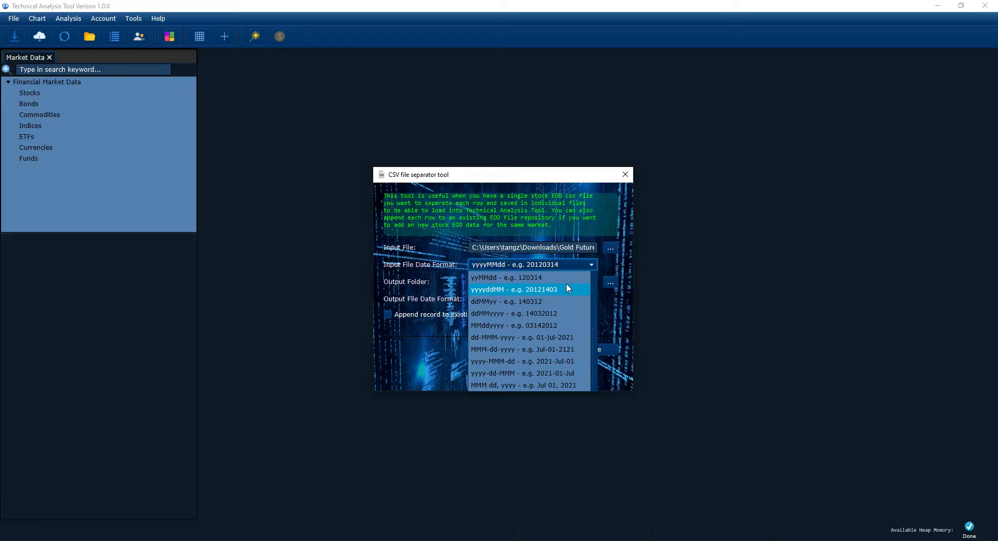
click(563, 386)
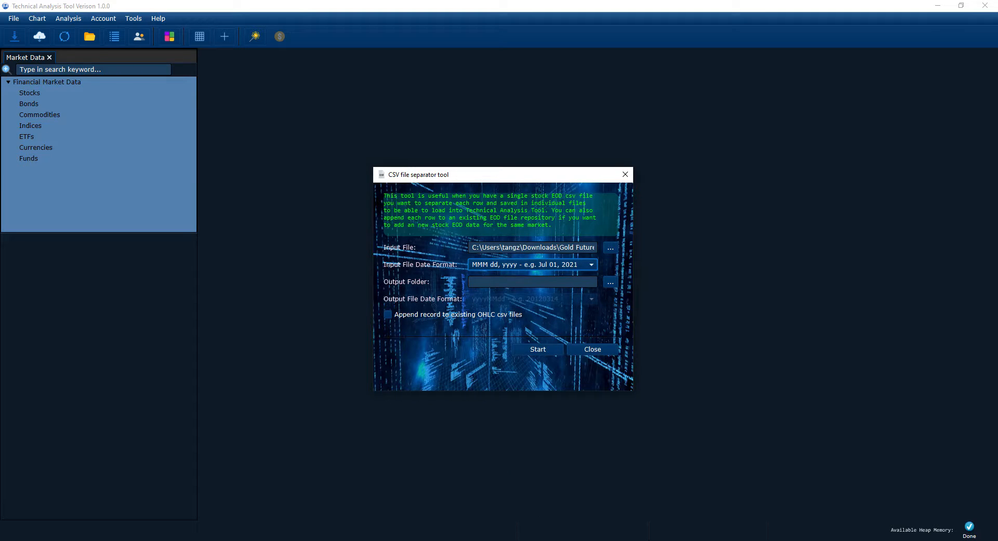
Compare the Gold file's dates with the chosen format, close the file and reselect MMM dd, yyyy as the input date format.
drag(729, 163, 574, 296)
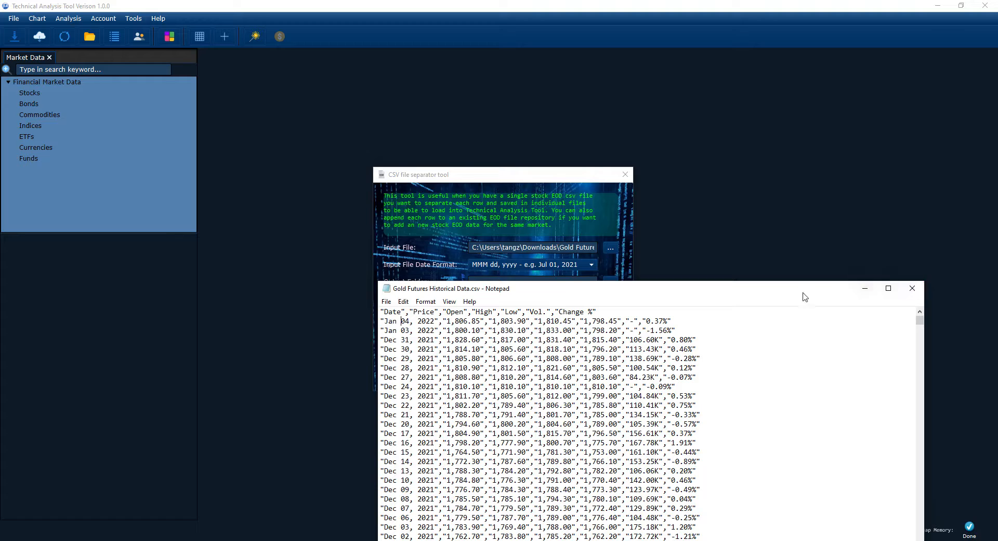
click(913, 290)
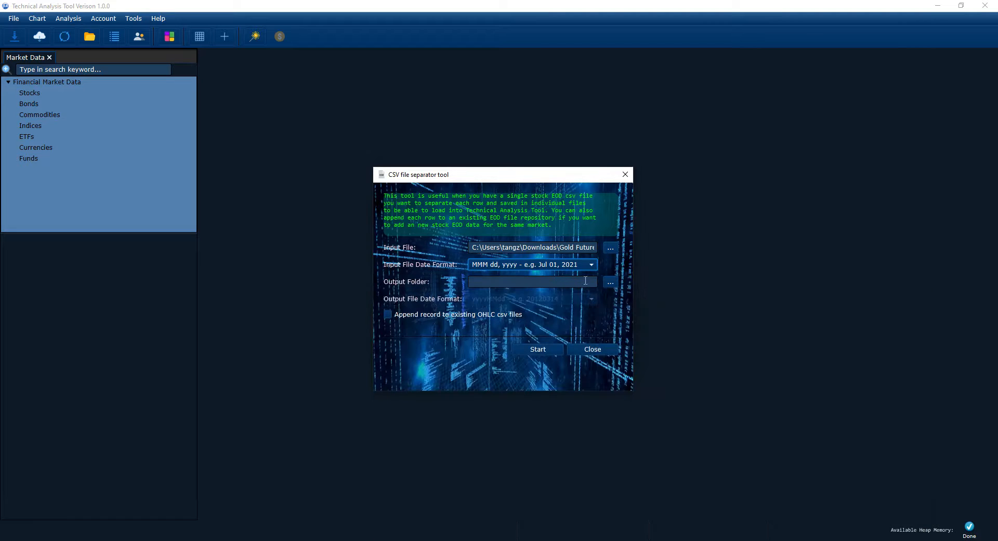
click(581, 271)
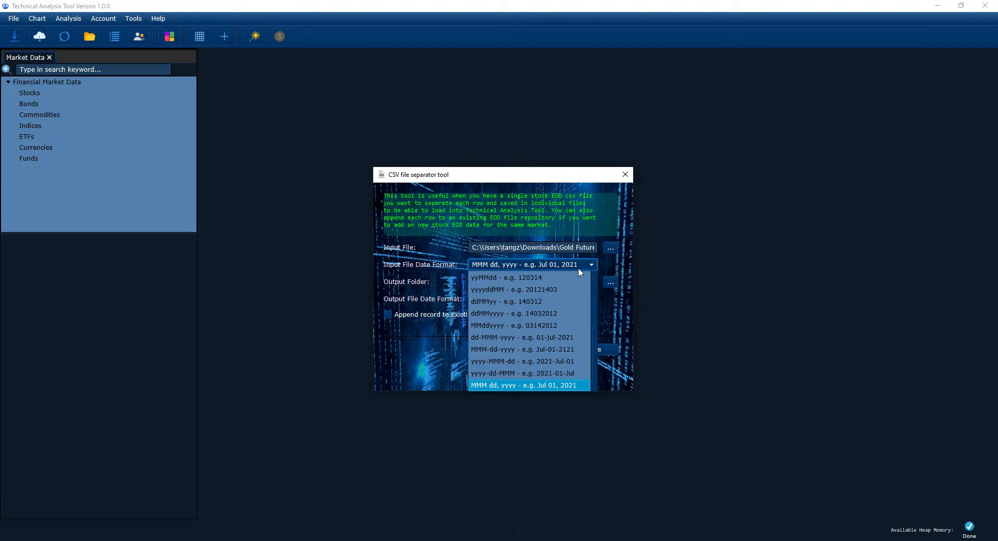
click(541, 386)
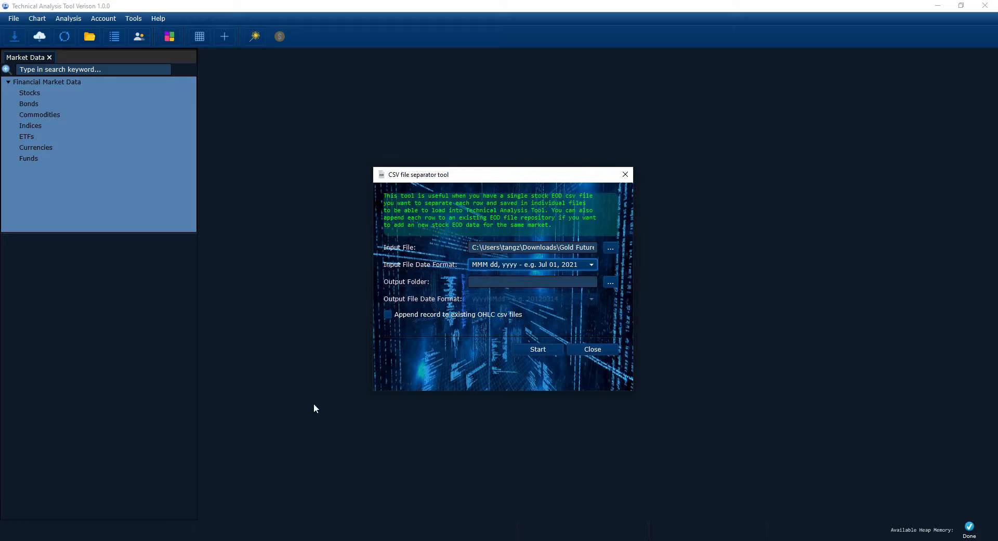
Set the output folder to B:\test\Commodity\GOLD and run the CSV separation, closing the tool when it finishes.
click(612, 284)
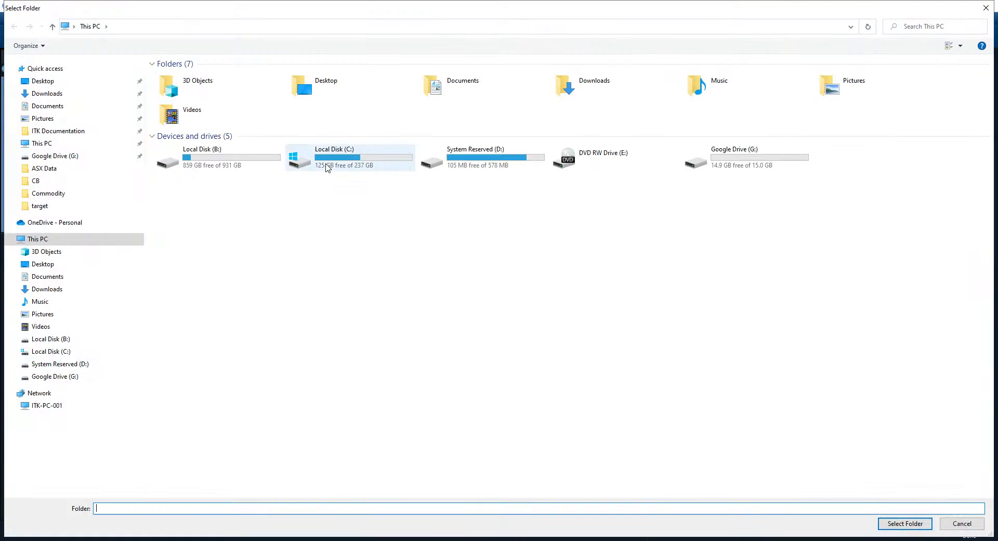
double_click(235, 167)
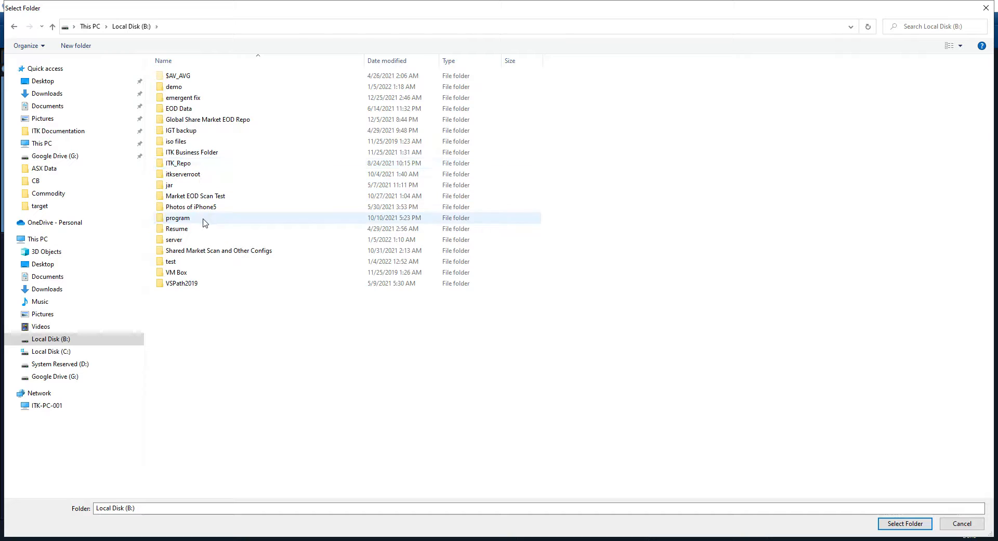
double_click(178, 263)
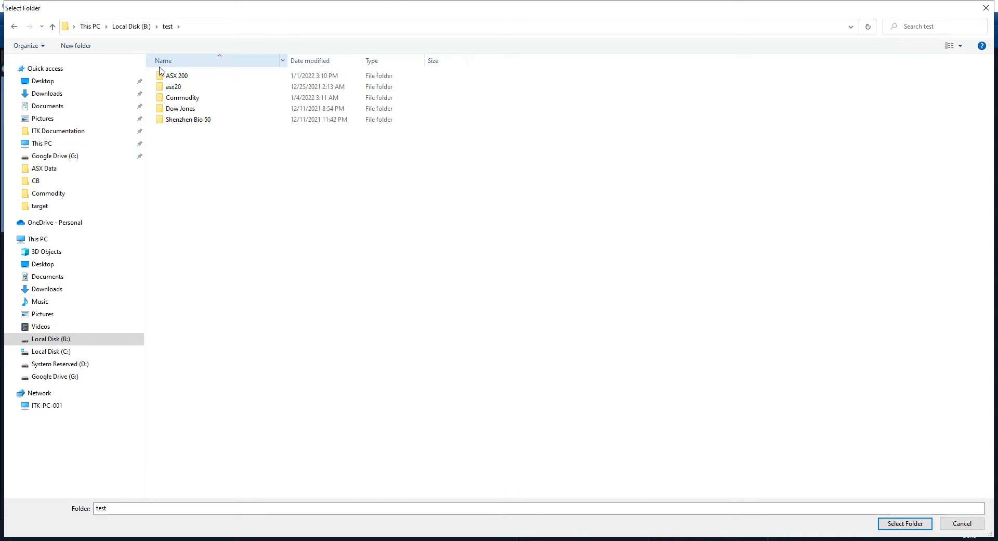
double_click(183, 101)
click(180, 90)
double_click(180, 89)
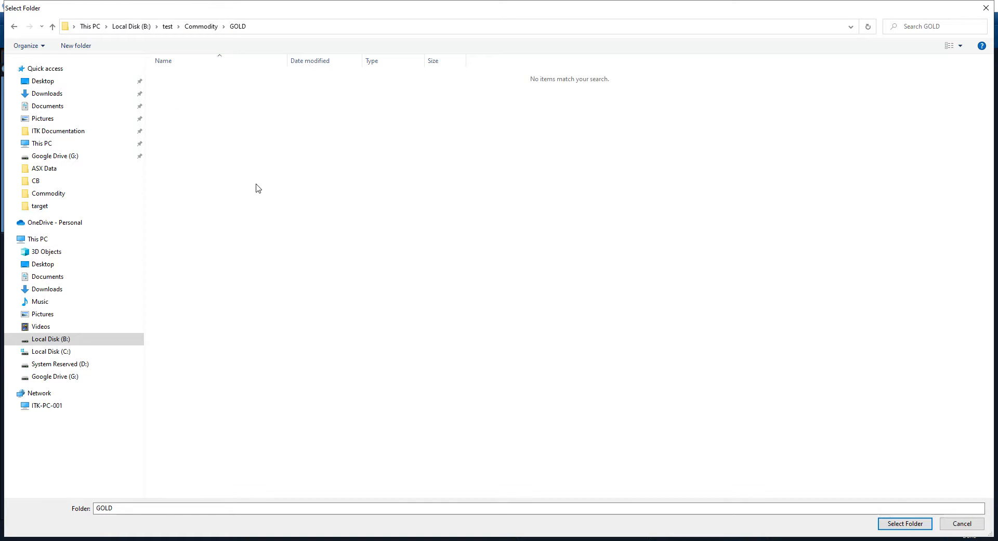
click(916, 527)
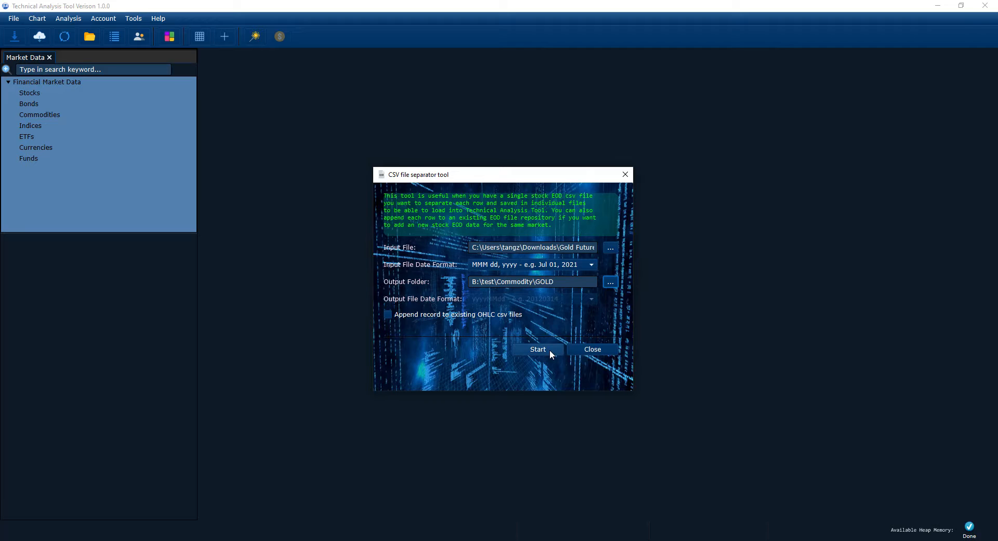
click(530, 351)
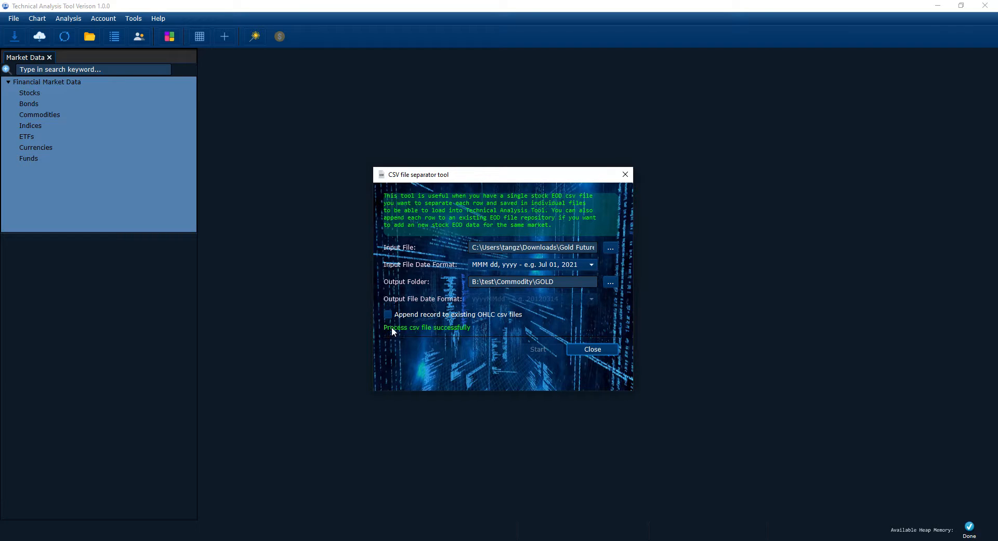
click(602, 351)
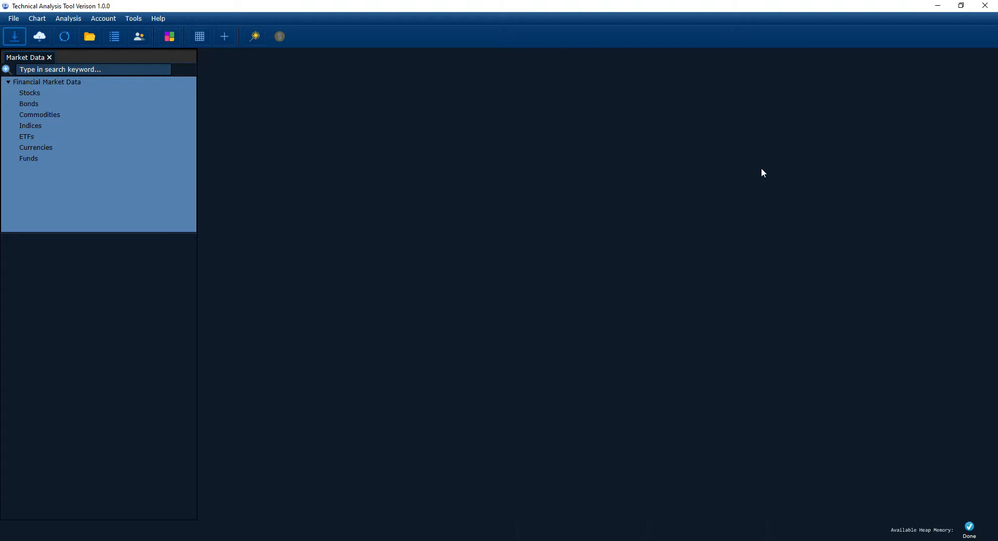
Open the GOLD output folder in File Explorer and examine the symbol field of Apr_01_2014.csv in Notepad.
click(390, 526)
double_click(195, 128)
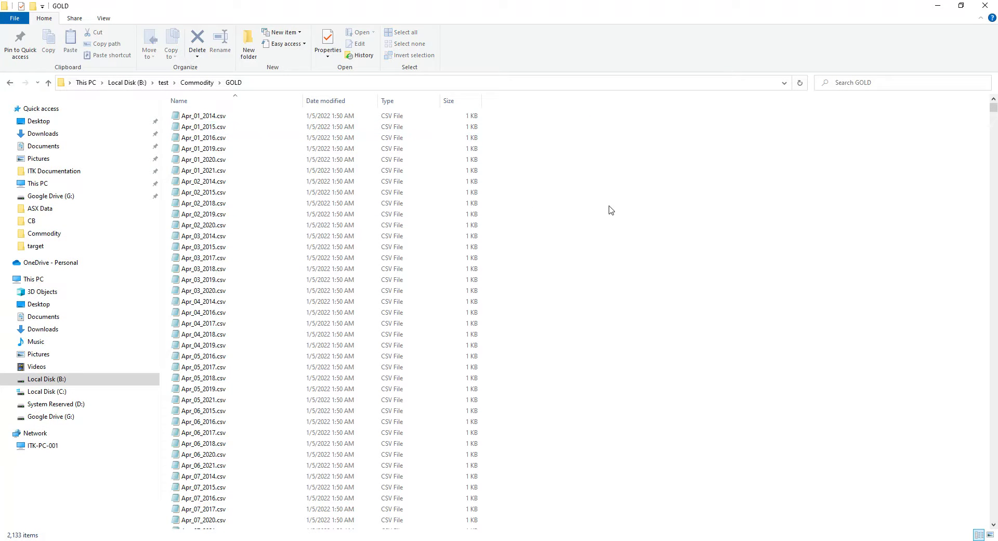
mouse_move(994, 108)
mouse_down()
mouse_move(965, 349)
mouse_move(986, 520)
mouse_move(988, 110)
mouse_up()
double_click(232, 116)
drag(553, 292, 547, 169)
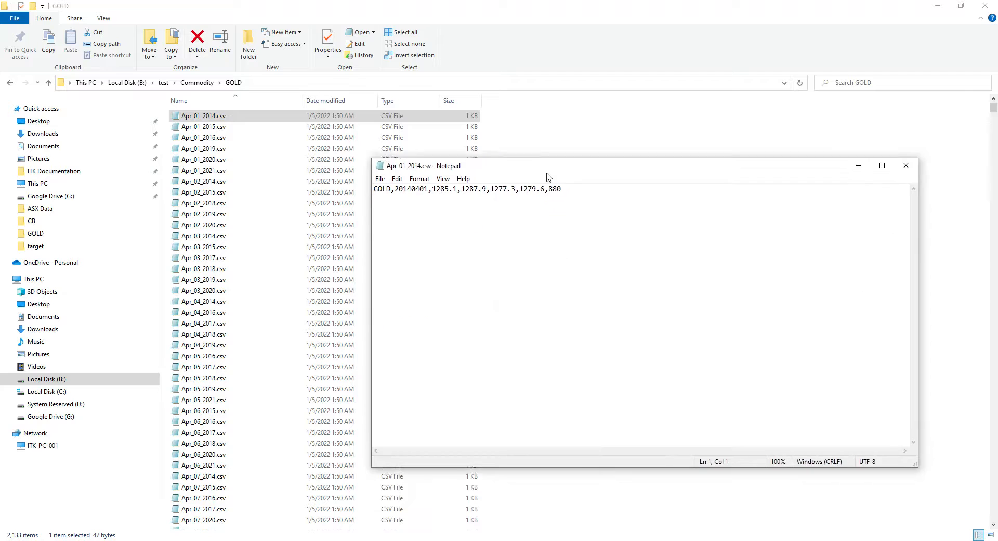
click(377, 189)
drag(391, 188, 370, 184)
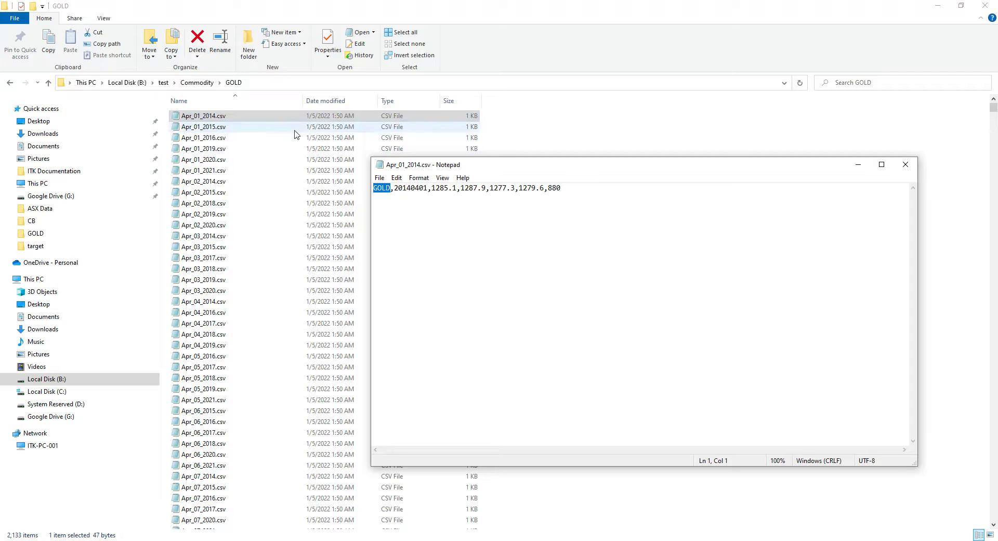
Check the source files in the Downloads folder, minimise that window and examine the date field in Apr_01_2014.csv.
click(370, 540)
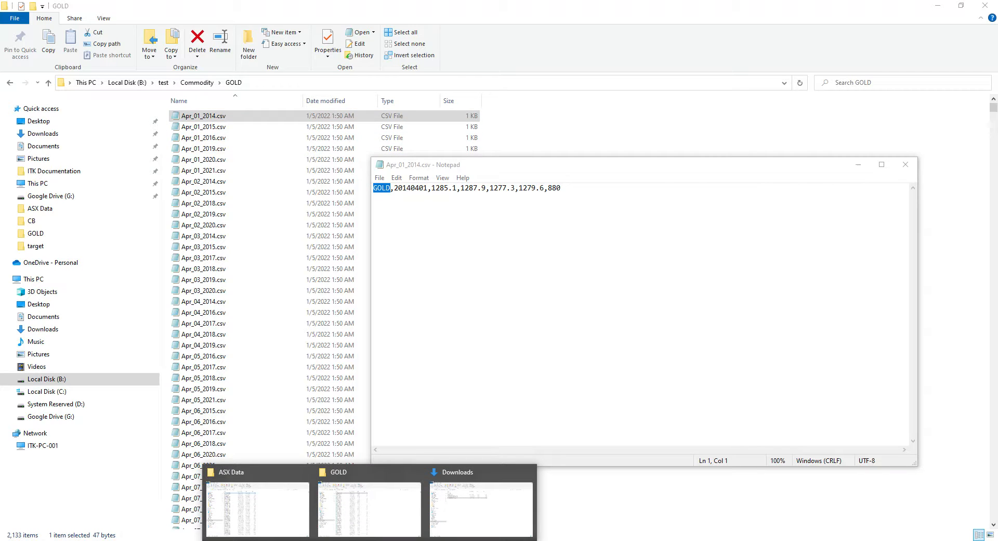
click(370, 540)
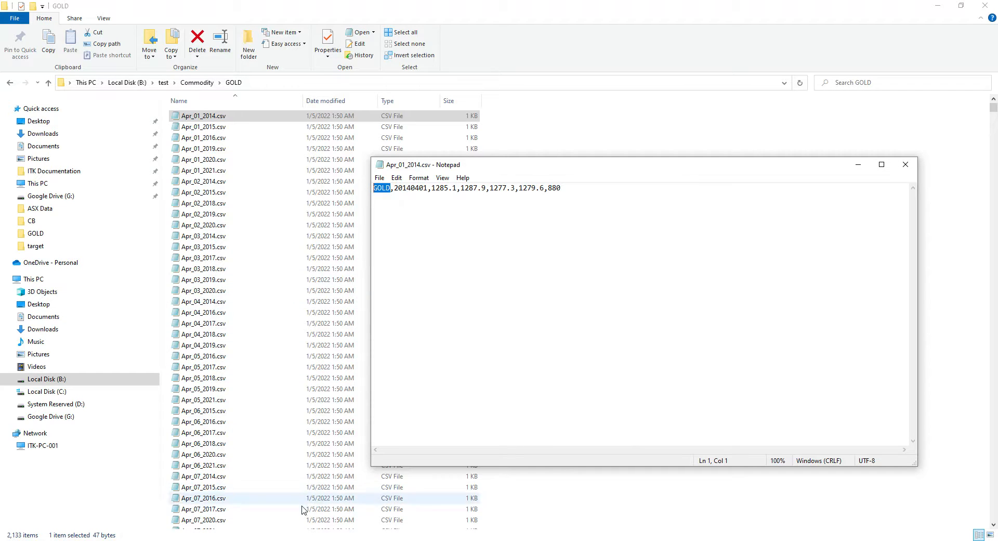
mouse_move(369, 540)
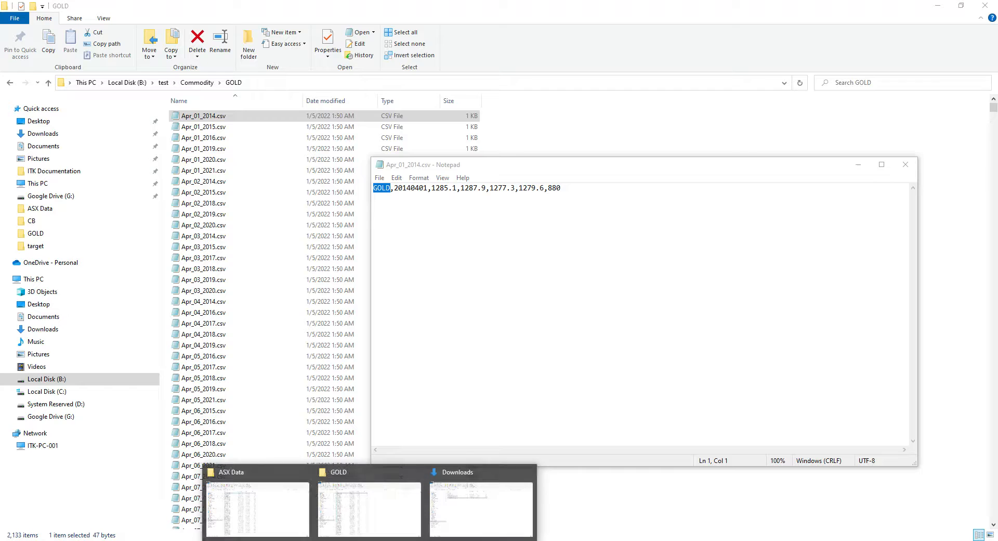
click(457, 521)
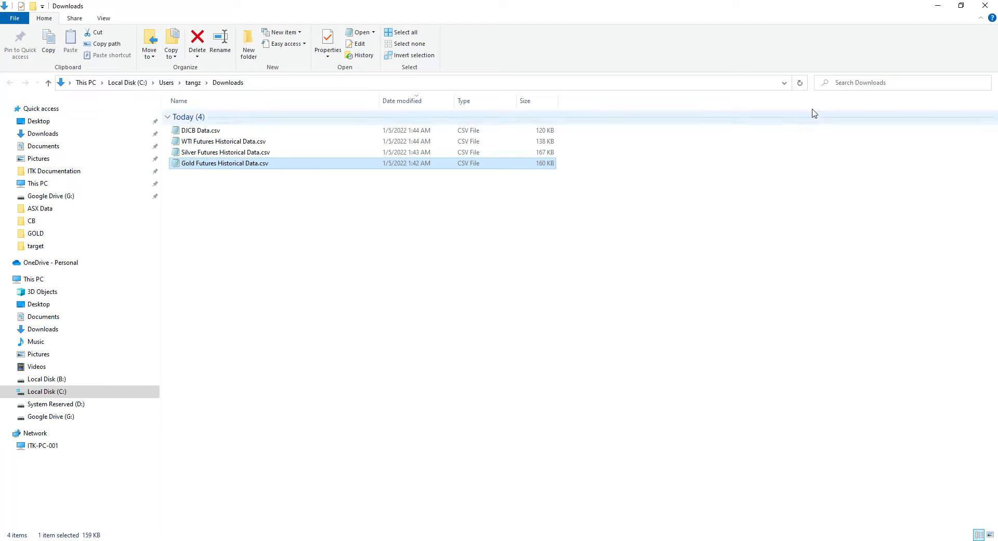
click(938, 5)
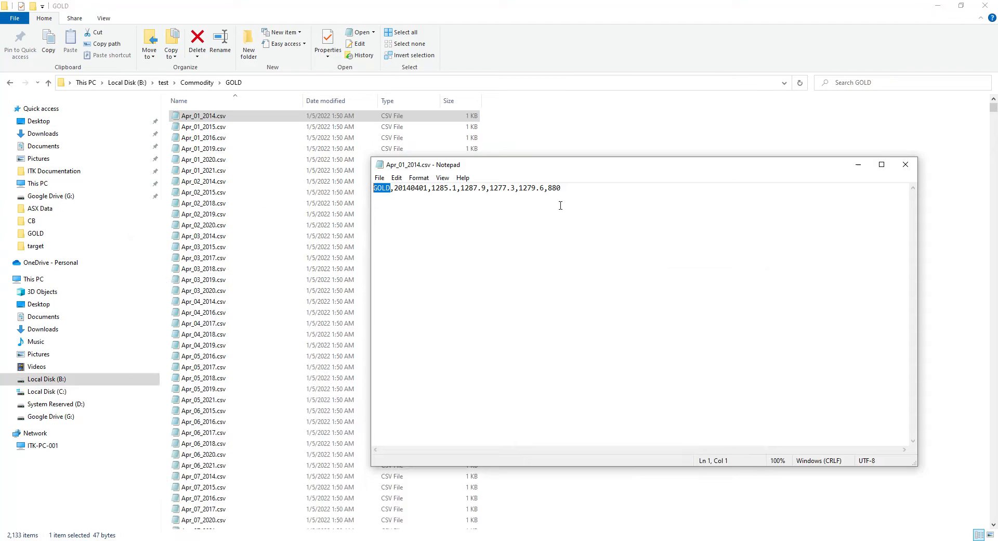
click(410, 191)
drag(395, 188, 417, 188)
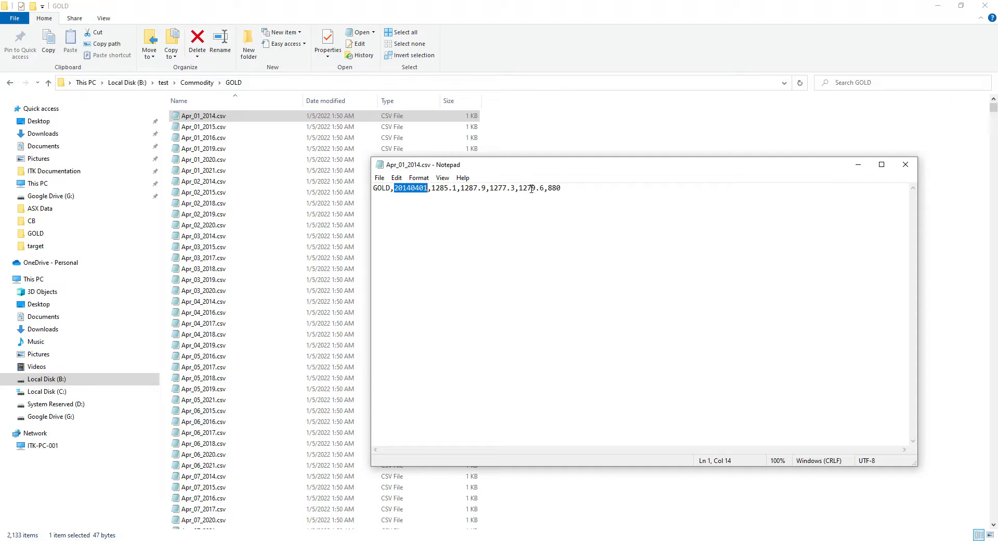
Check the remaining fields in Apr_01_2014.csv, then open and inspect Apr_02_2018.csv and Apr_02_2015.csv, closing each file after viewing.
drag(551, 190, 557, 190)
click(567, 193)
click(905, 164)
double_click(333, 204)
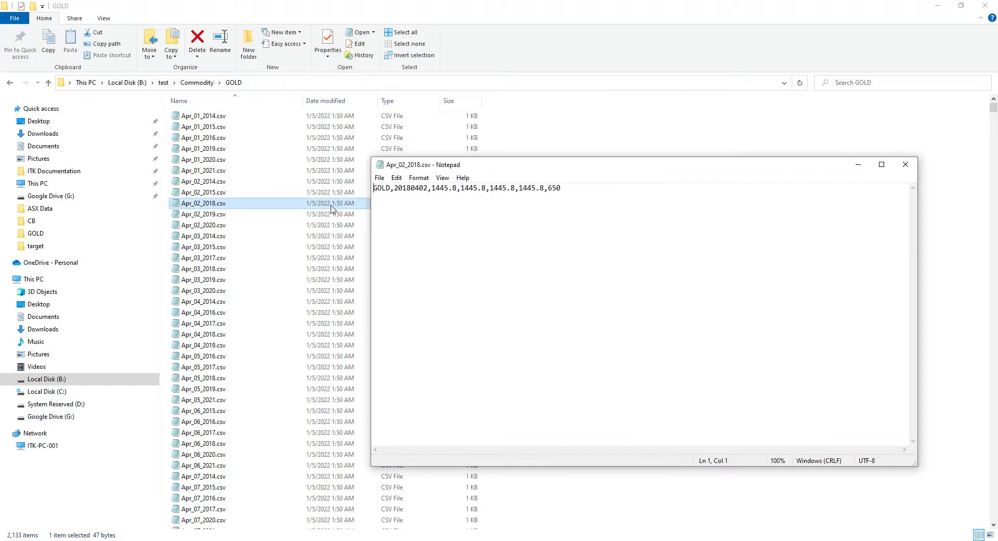
click(905, 165)
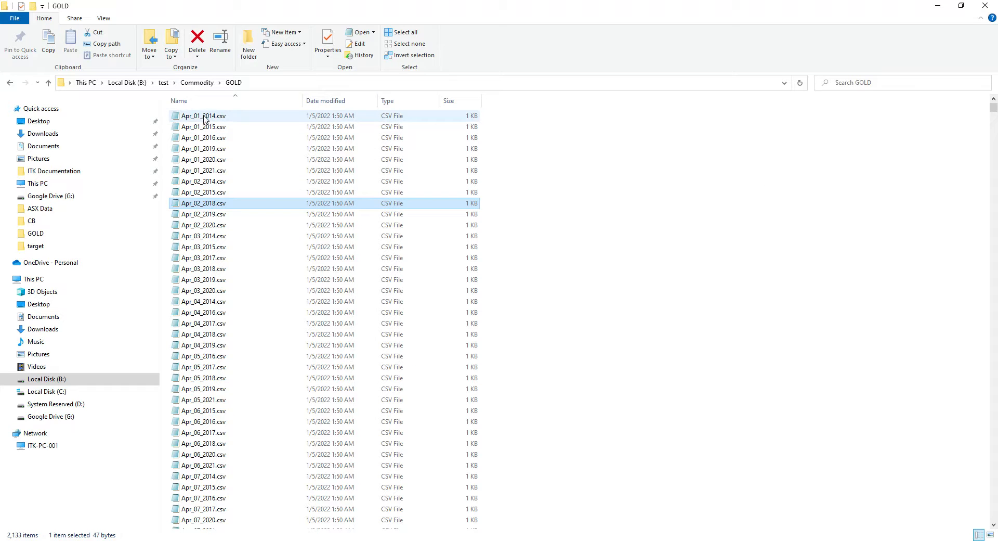
double_click(189, 192)
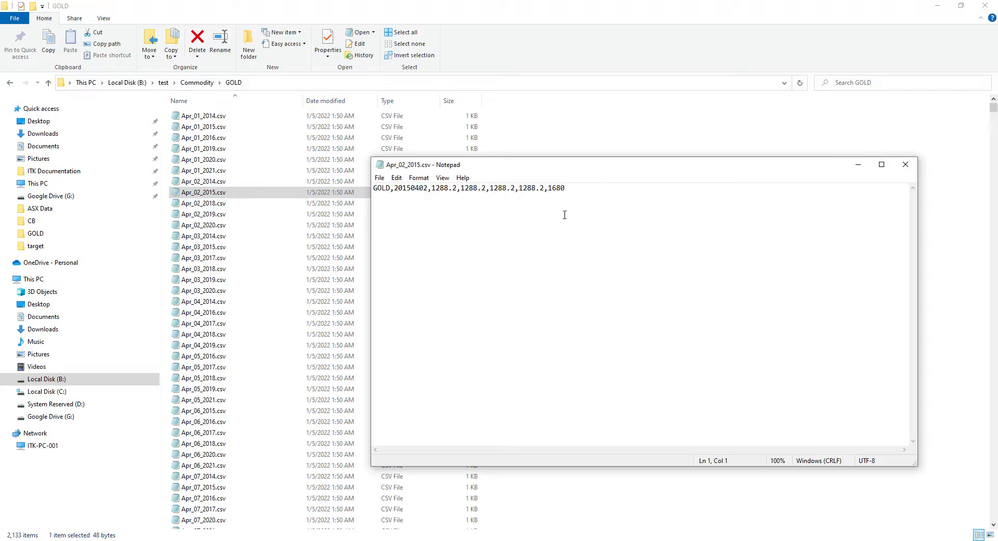
drag(585, 195, 375, 188)
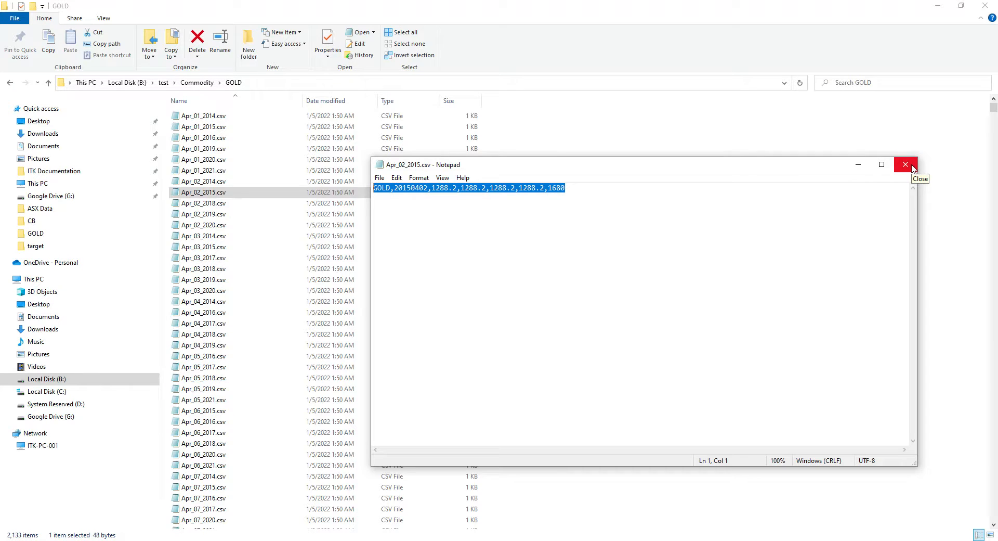
click(913, 167)
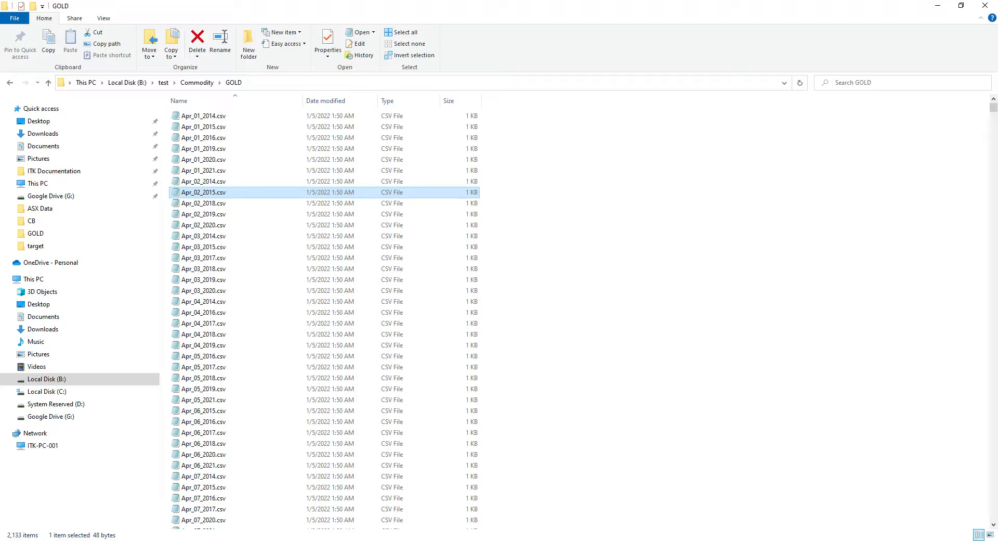
Switch to Technical Analysis Tool, open the financial market data import and set the country and area to Global.
click(473, 540)
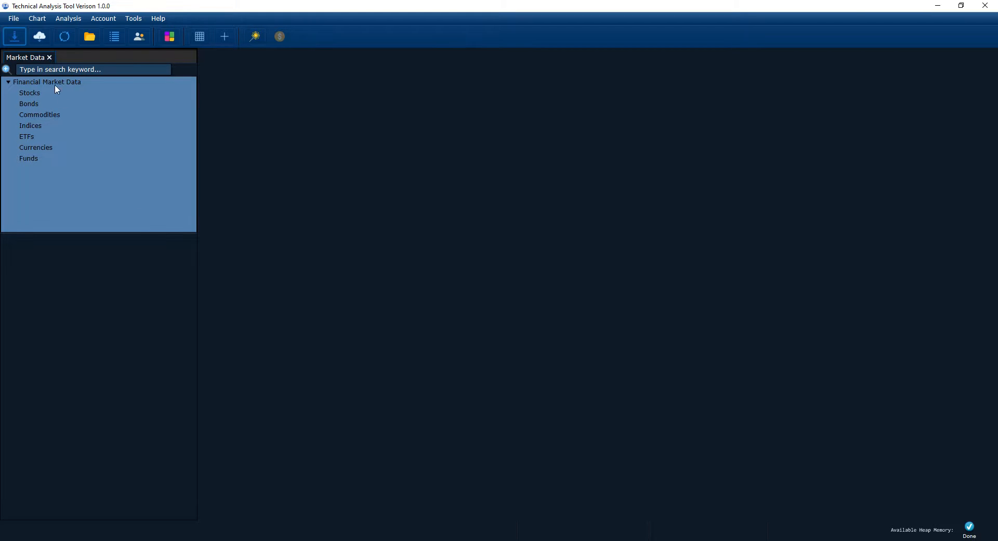
click(18, 39)
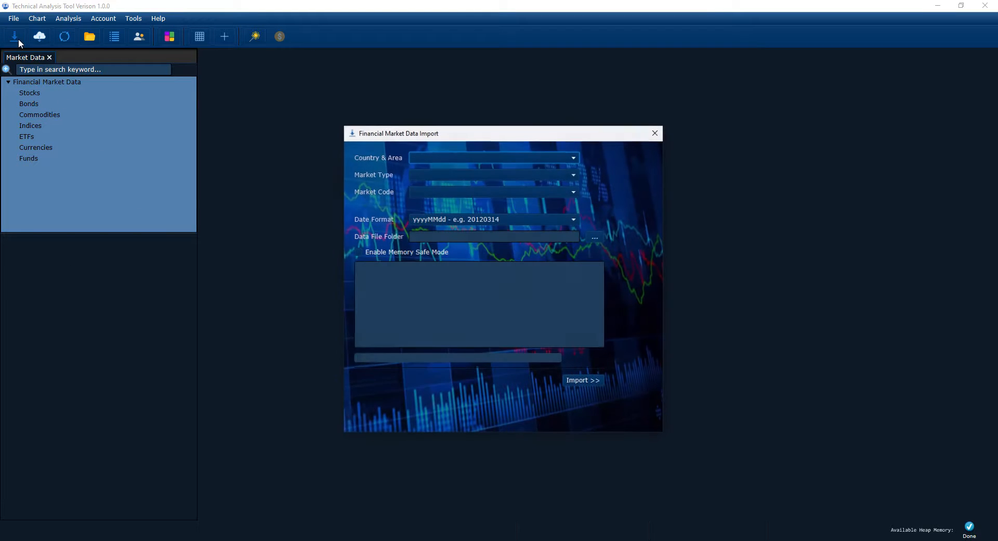
click(437, 158)
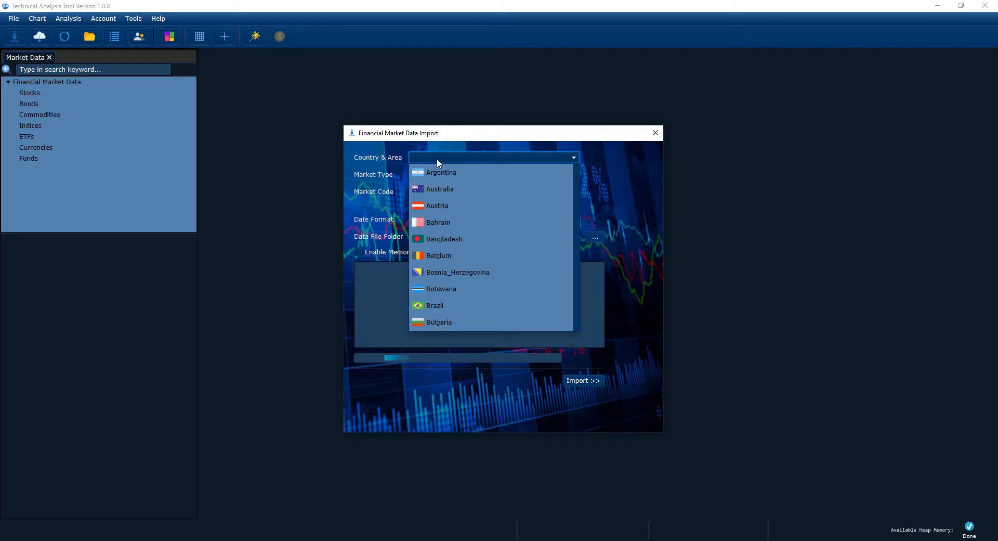
scroll(558, 224, down, 14)
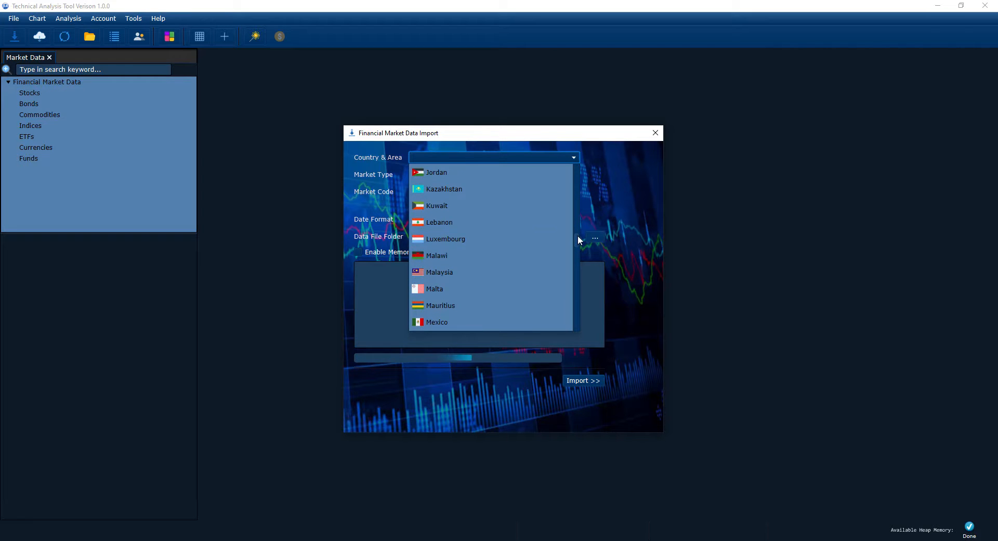
drag(577, 236, 572, 175)
scroll(567, 237, down, 15)
scroll(562, 286, down, 10)
scroll(560, 318, down, 1)
click(451, 326)
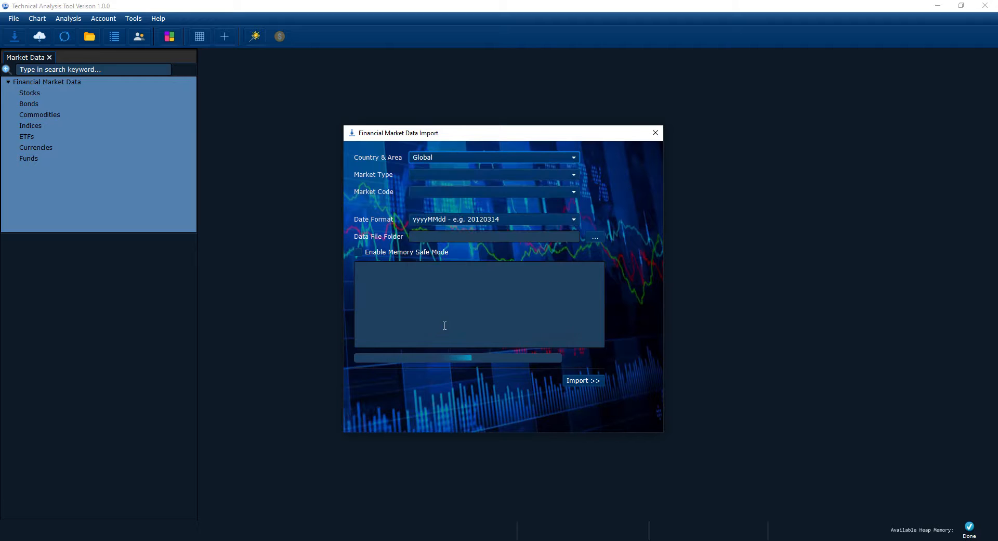
Set the import's market type to Commodities and its market code to User Defined.
click(416, 178)
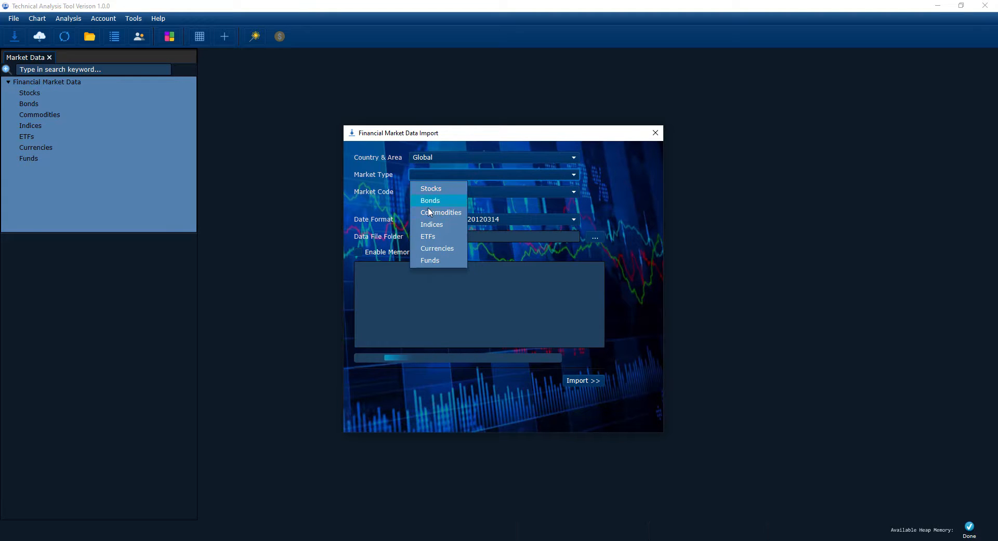
click(430, 212)
click(435, 191)
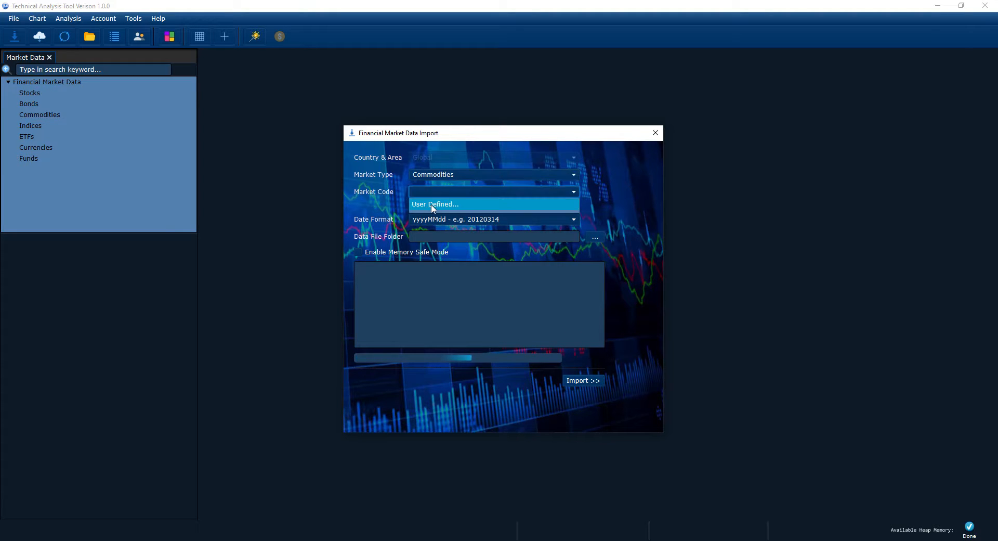
click(431, 204)
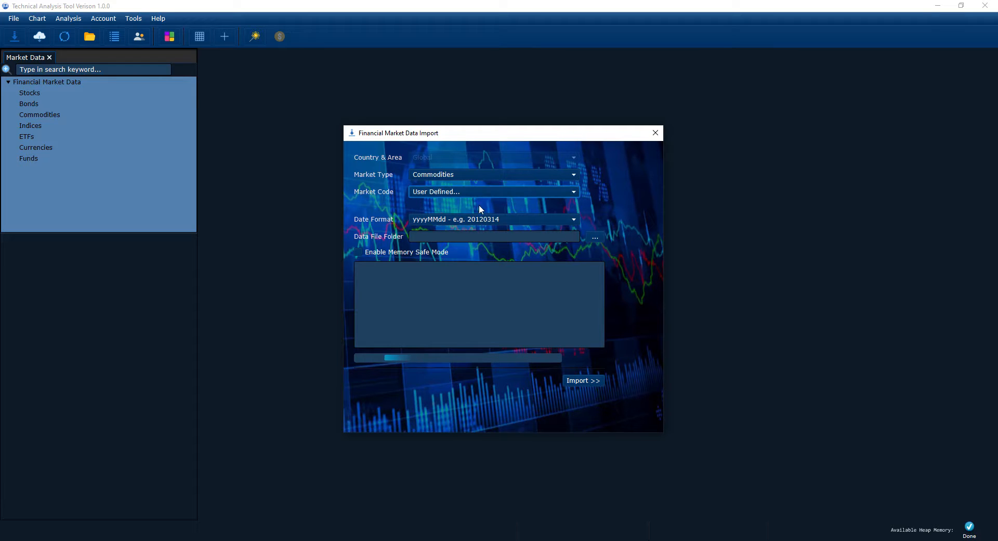
Open Apr_03_2014.csv from the GOLD folder beside the import dialog, compare its data with the yyyyMMdd date format and close it.
click(594, 238)
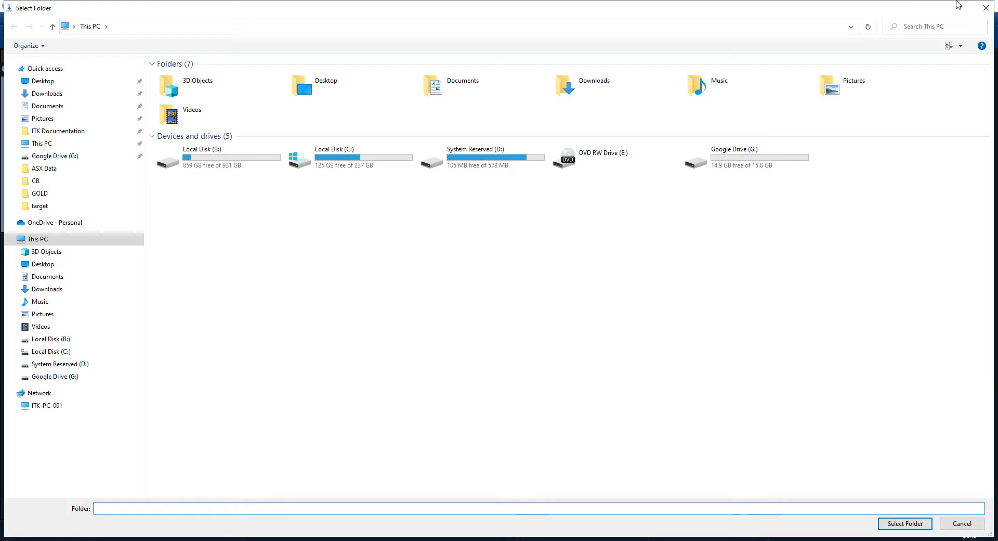
click(987, 8)
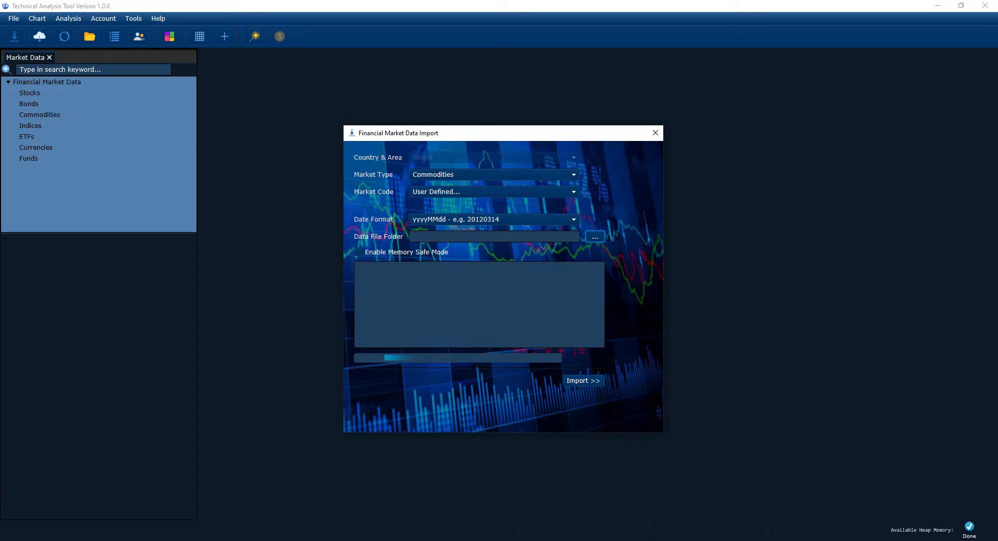
click(370, 540)
click(369, 507)
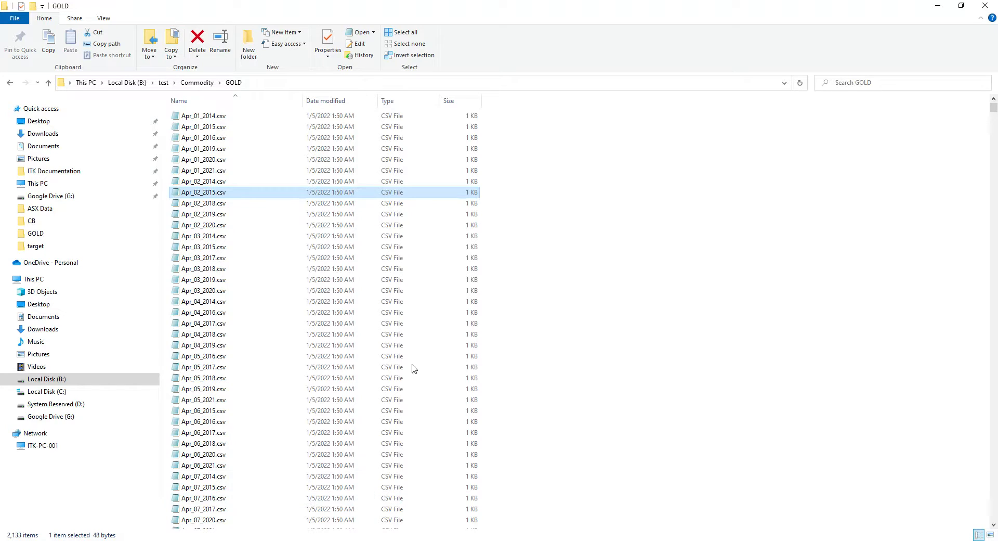
double_click(264, 235)
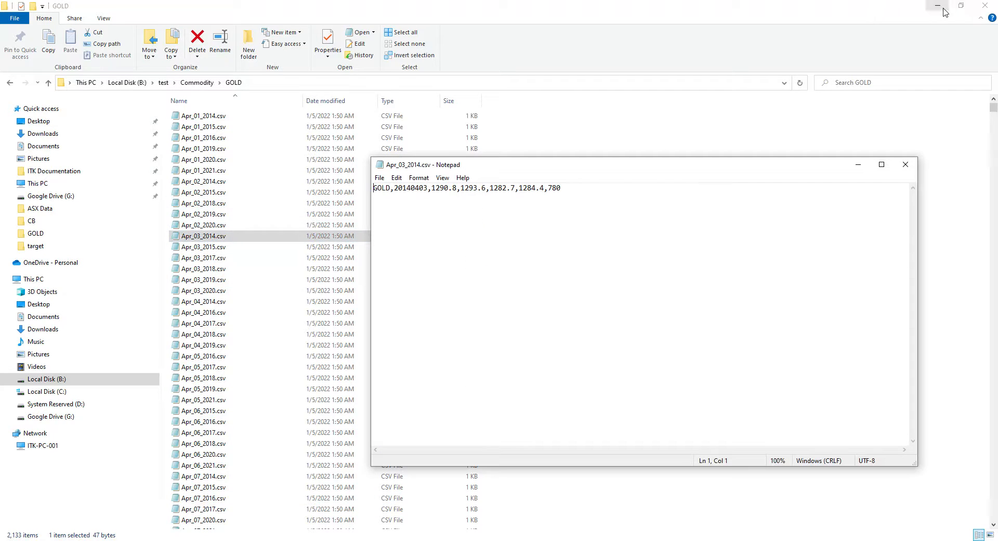
click(938, 5)
drag(613, 172, 648, 248)
drag(428, 267, 405, 315)
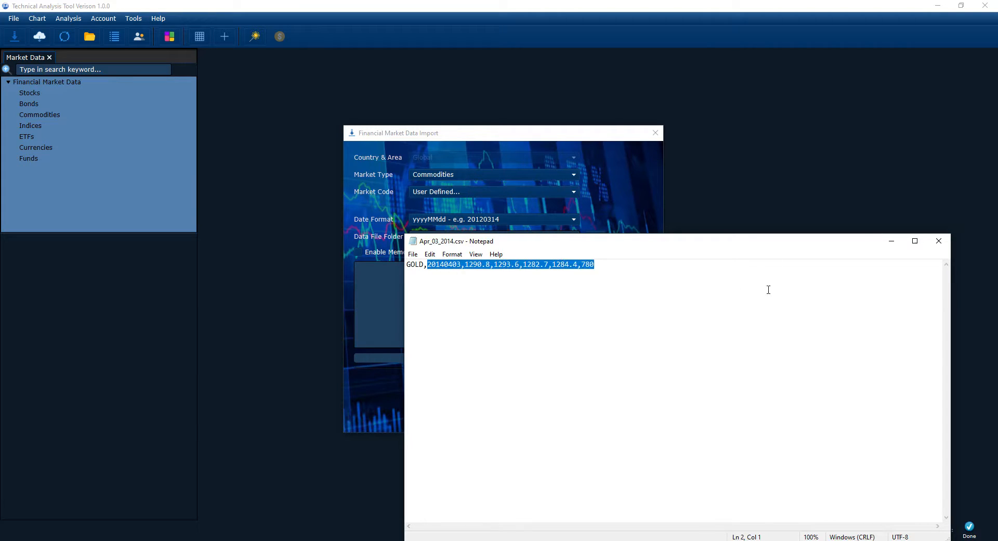
click(939, 240)
Set the data file folder to B:\test\Commodity\GOLD, import the files and close the import dialog.
click(596, 237)
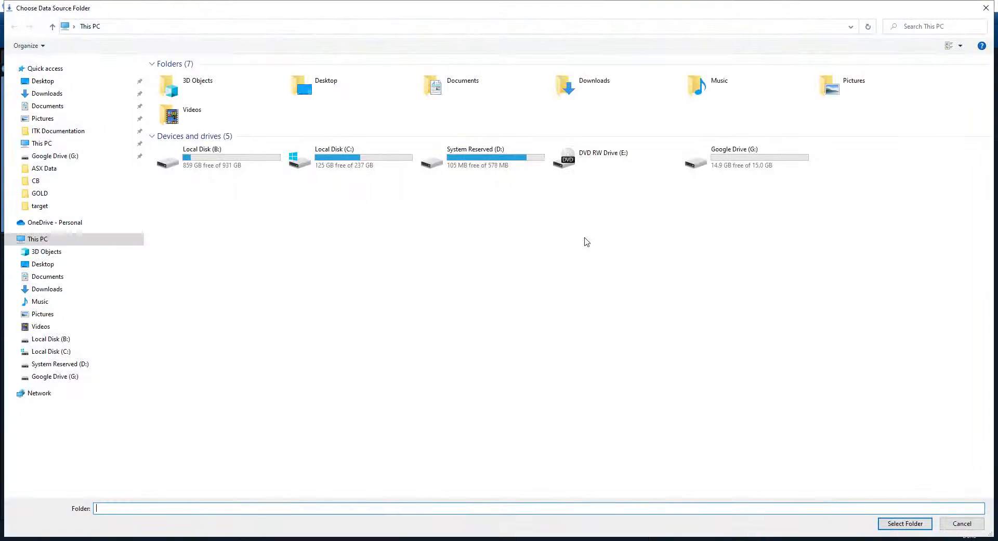
double_click(242, 163)
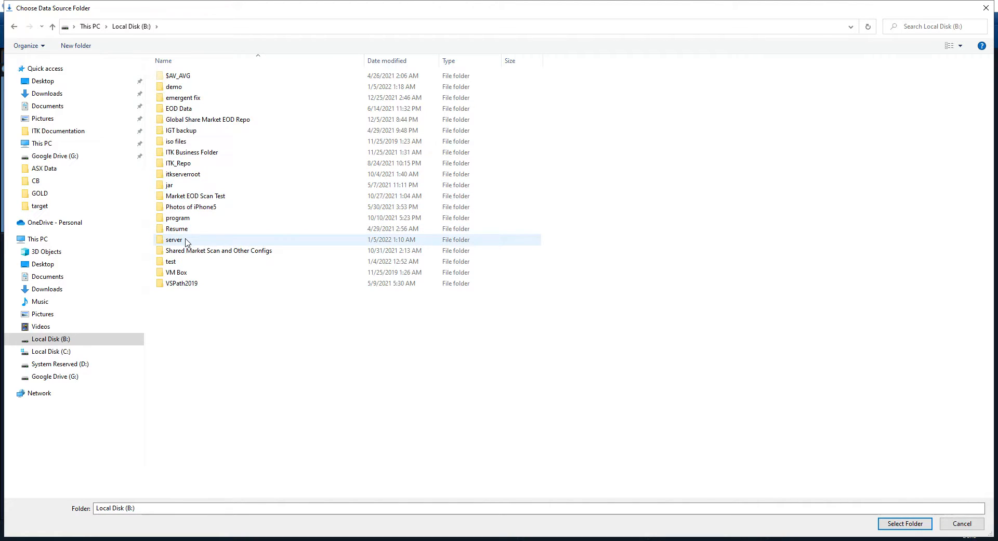
double_click(179, 262)
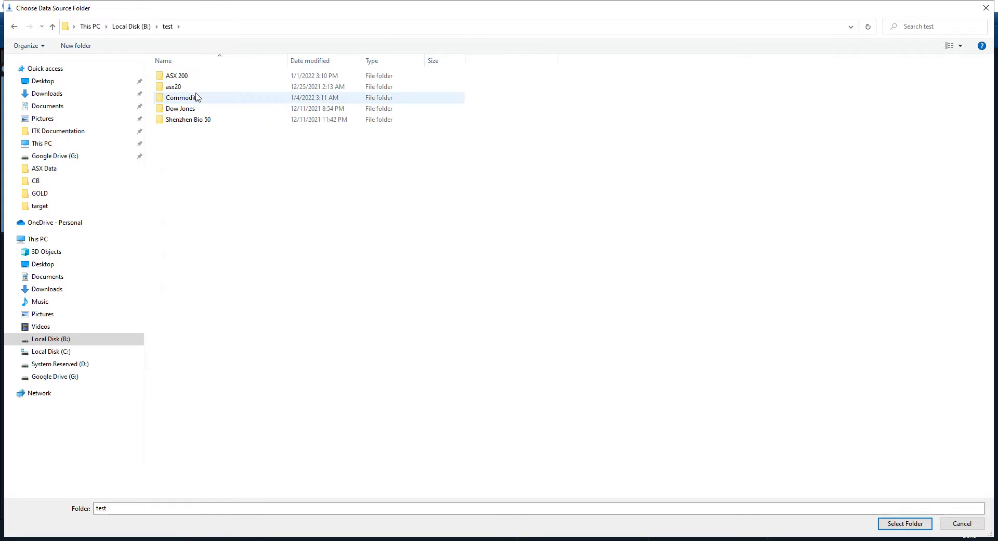
double_click(196, 98)
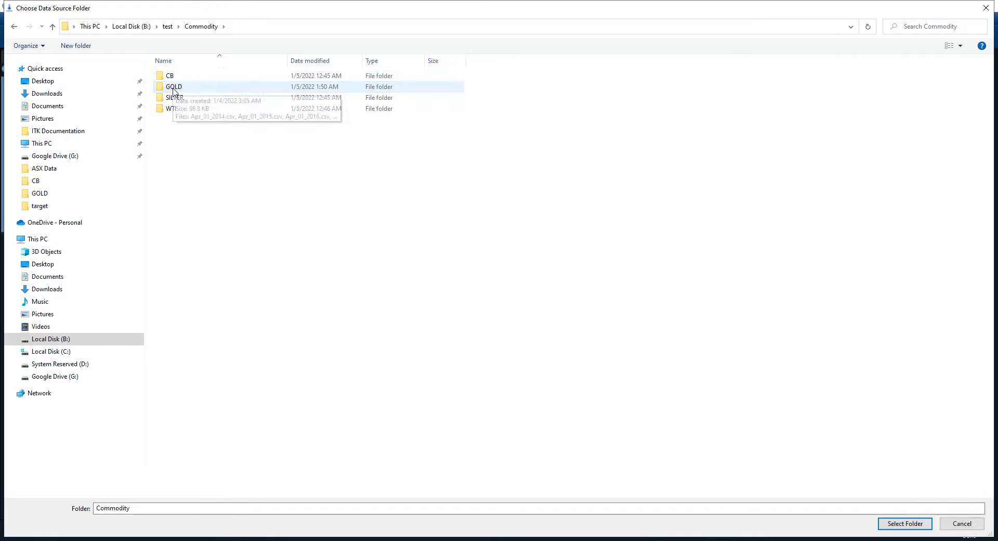
double_click(174, 88)
click(905, 523)
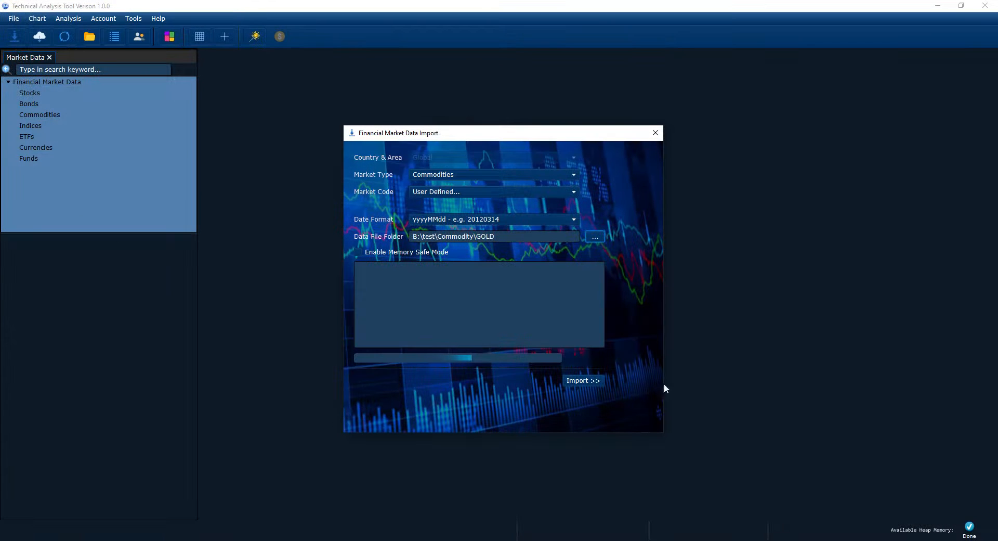
click(581, 381)
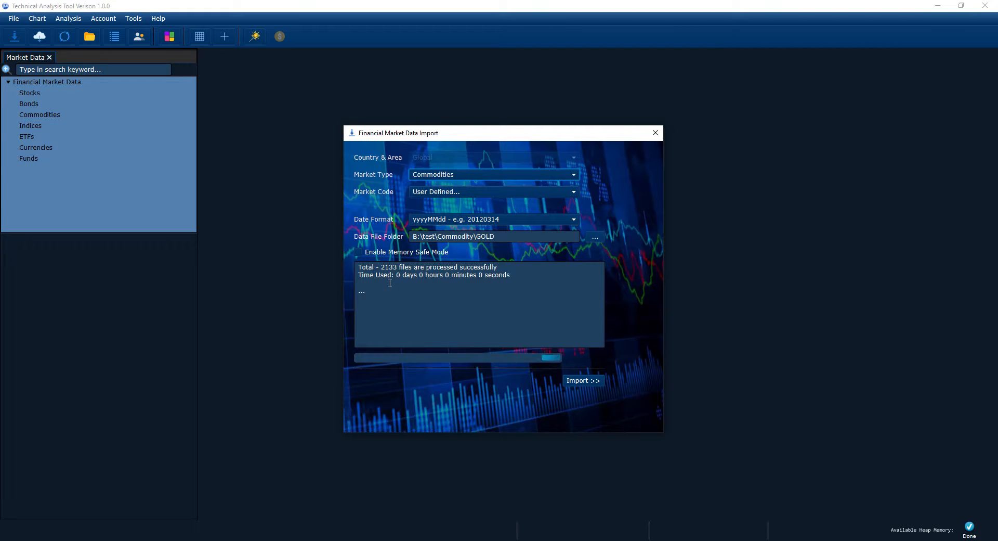
click(656, 133)
Refresh the Commodities node in the market data tree, enlarge the tree area and collapse and re-expand Commodities.
right_click(66, 116)
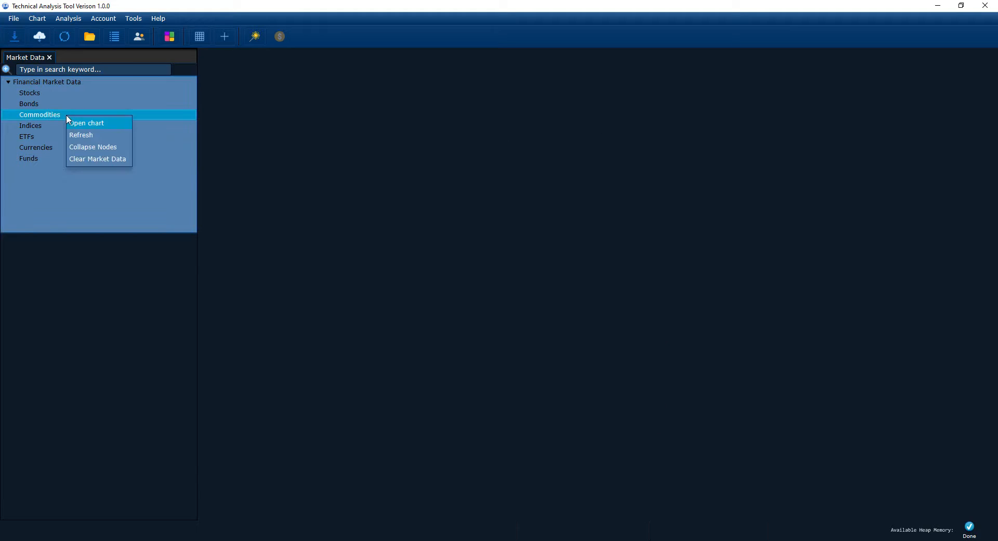
click(87, 134)
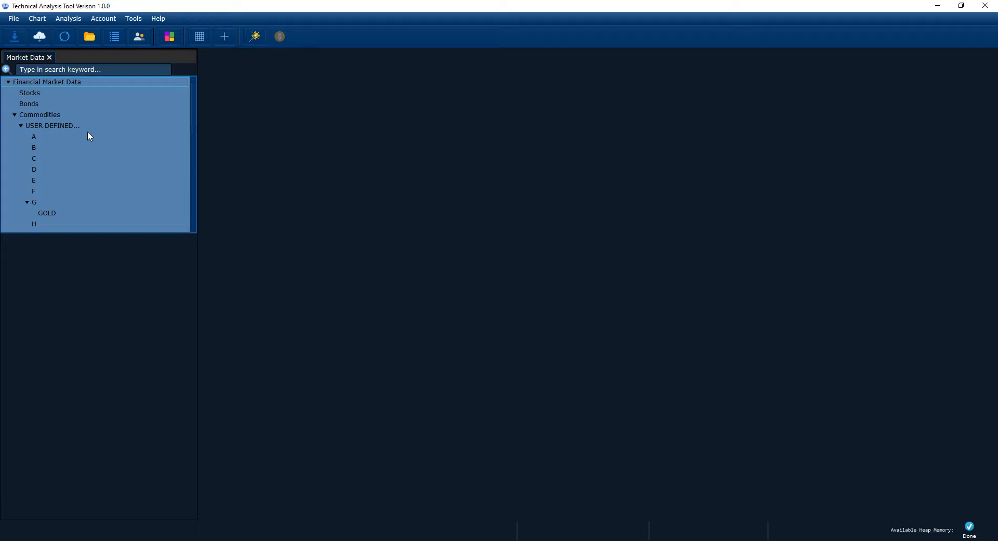
click(58, 214)
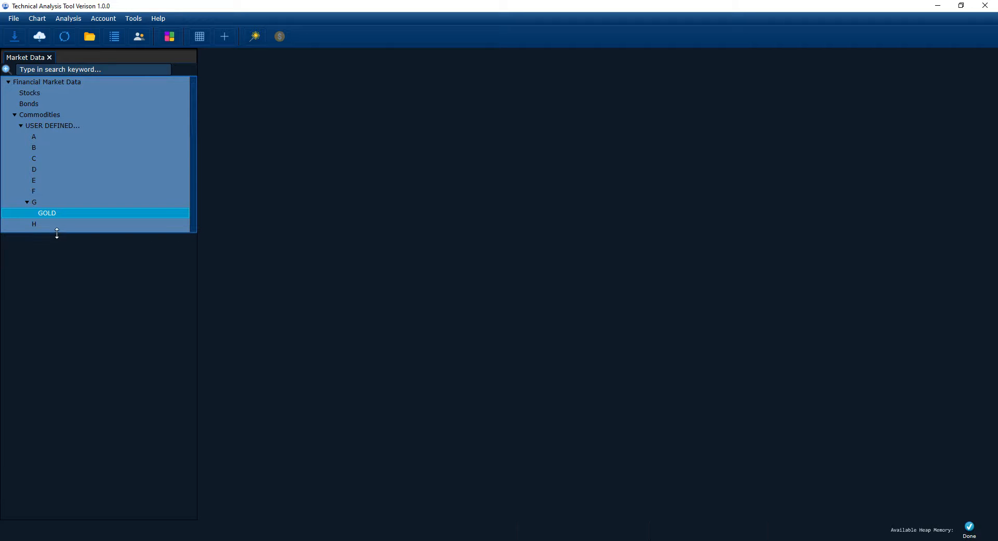
click(38, 117)
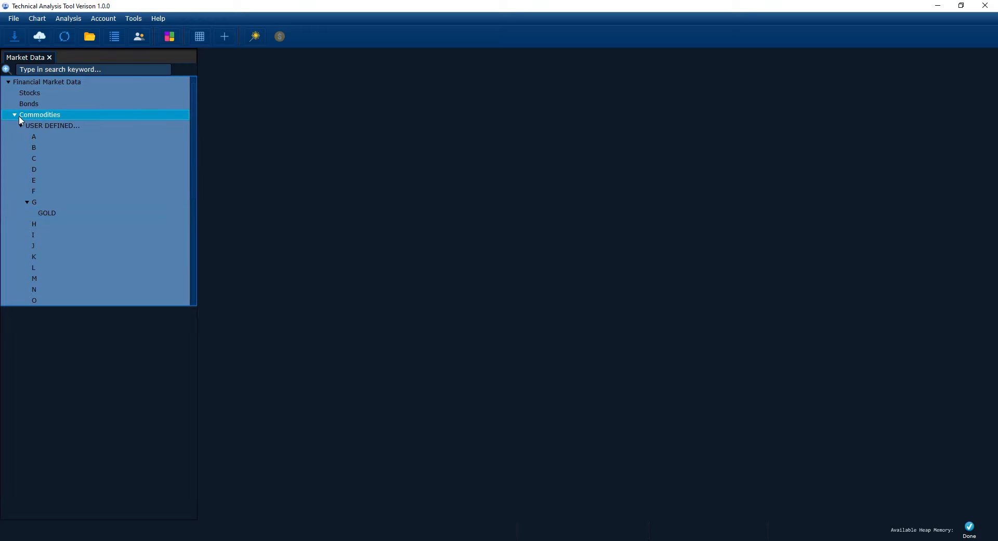
click(15, 114)
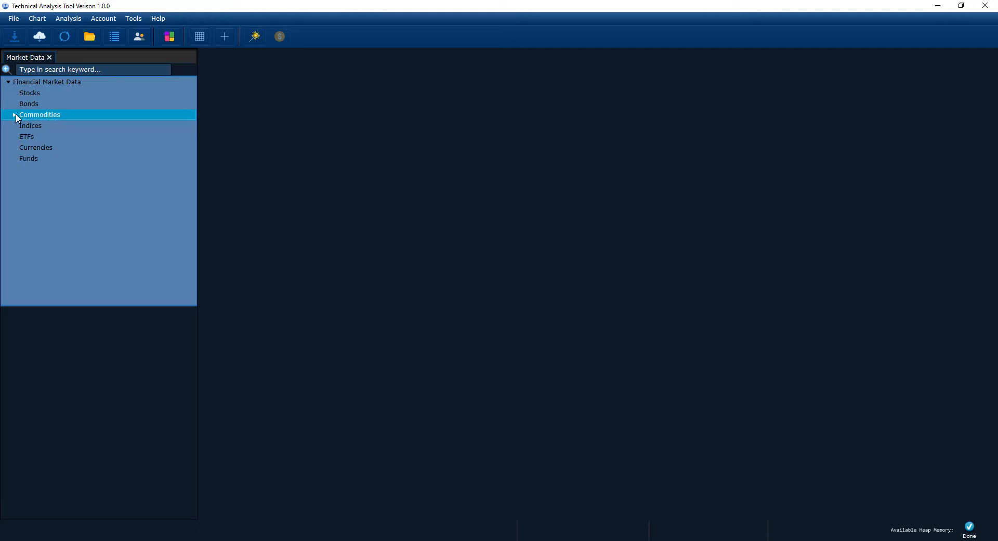
click(15, 114)
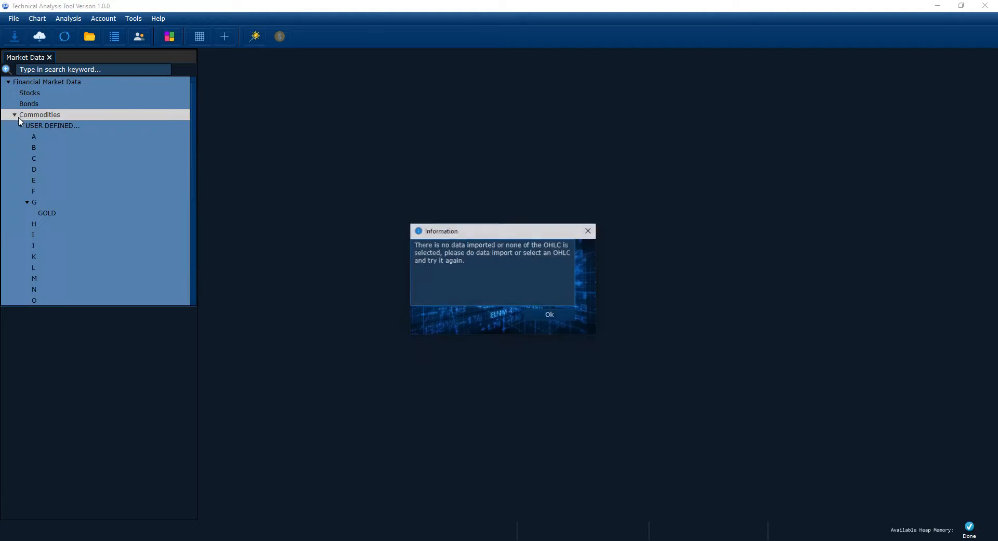
click(555, 315)
Open the chart of the user-defined GOLD commodity and display it as weekly candlesticks.
click(51, 128)
click(42, 215)
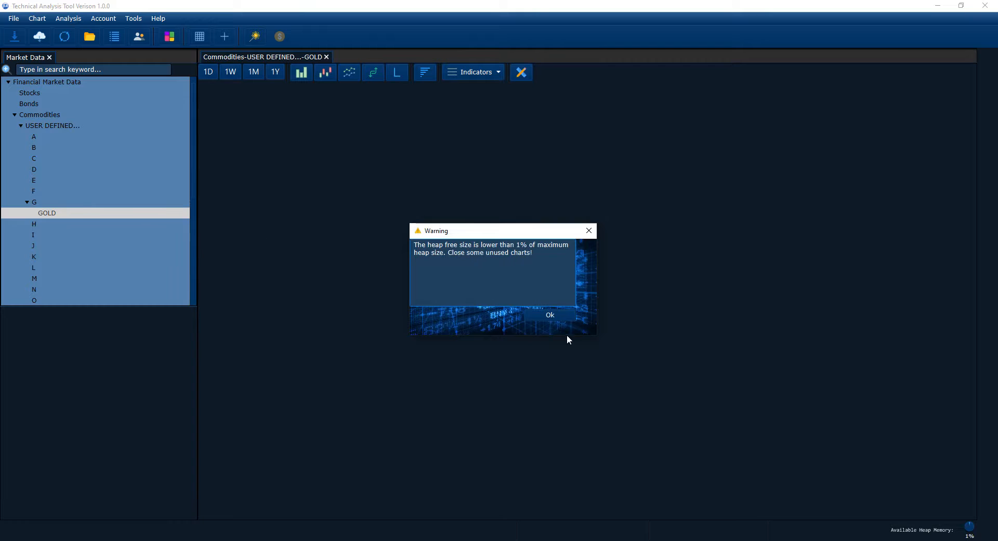
click(558, 315)
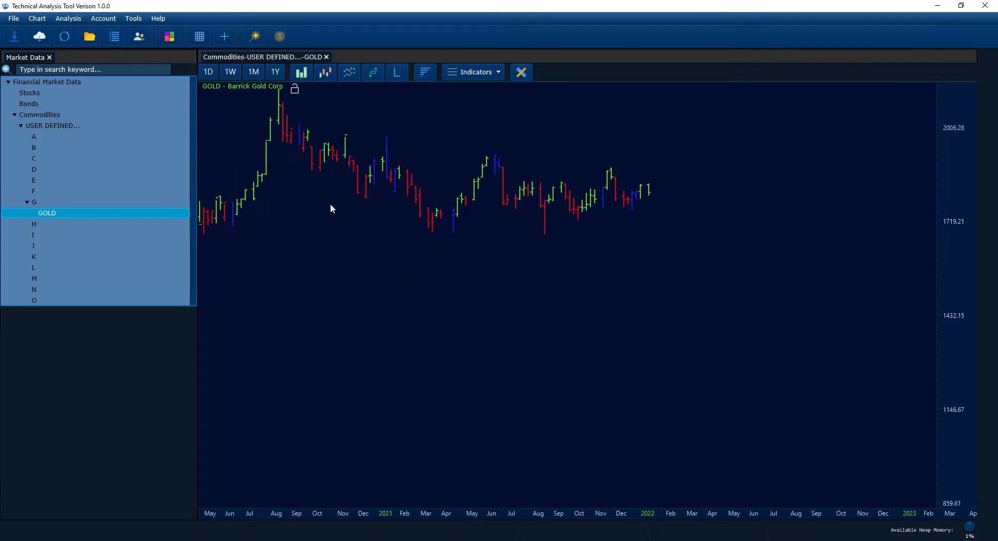
click(301, 72)
click(232, 72)
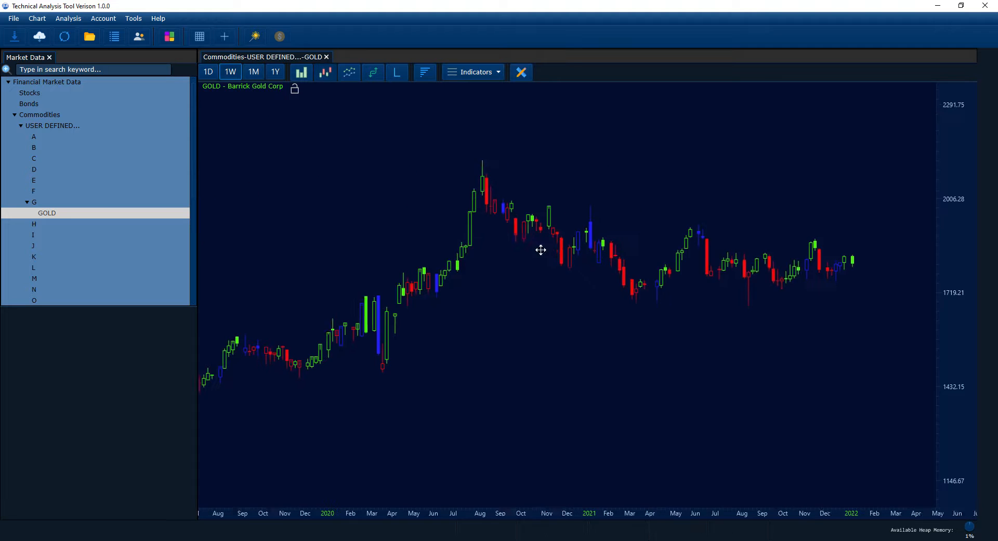
Examine the weekly GOLD price history across earlier and recent years.
scroll(548, 267, down, 3)
drag(615, 336, 860, 322)
drag(615, 332, 600, 266)
drag(391, 292, 644, 326)
drag(512, 320, 724, 310)
drag(418, 291, 200, 292)
drag(540, 295, 294, 294)
drag(508, 246, 299, 275)
Turn on Unified Chart Opening Mode and reopen the GOLD chart to view its price bars.
click(263, 40)
click(566, 318)
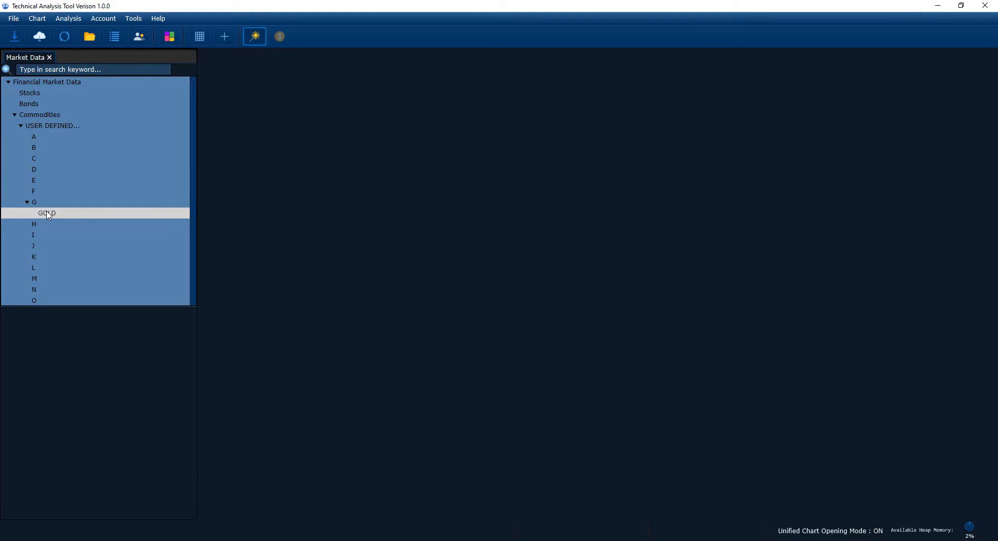
double_click(47, 213)
drag(477, 386, 644, 394)
scroll(457, 281, down, 4)
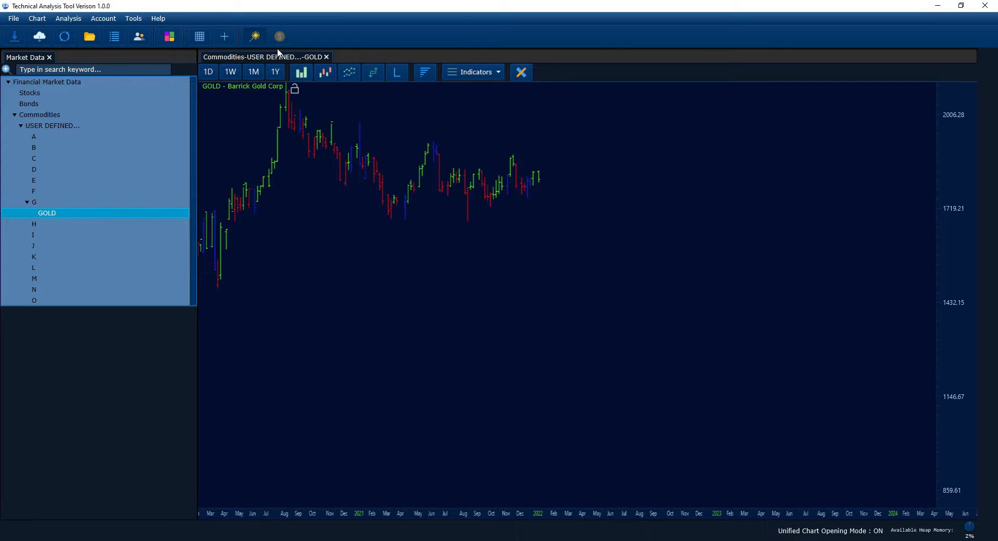
Display the GOLD chart as weekly candlesticks and overlay the Trend Spectrum (TSP) indicator on the price history.
click(230, 72)
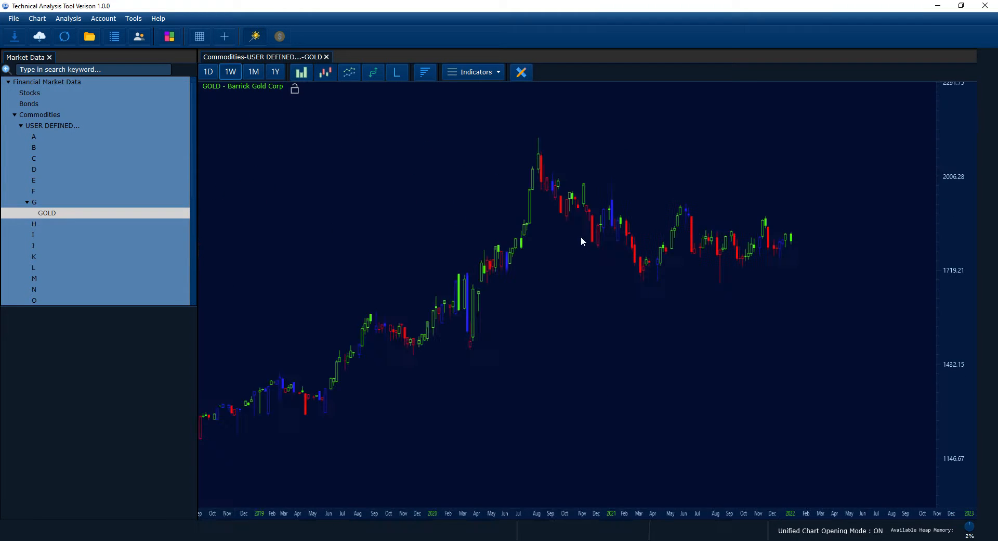
scroll(611, 276, down, 2)
click(488, 73)
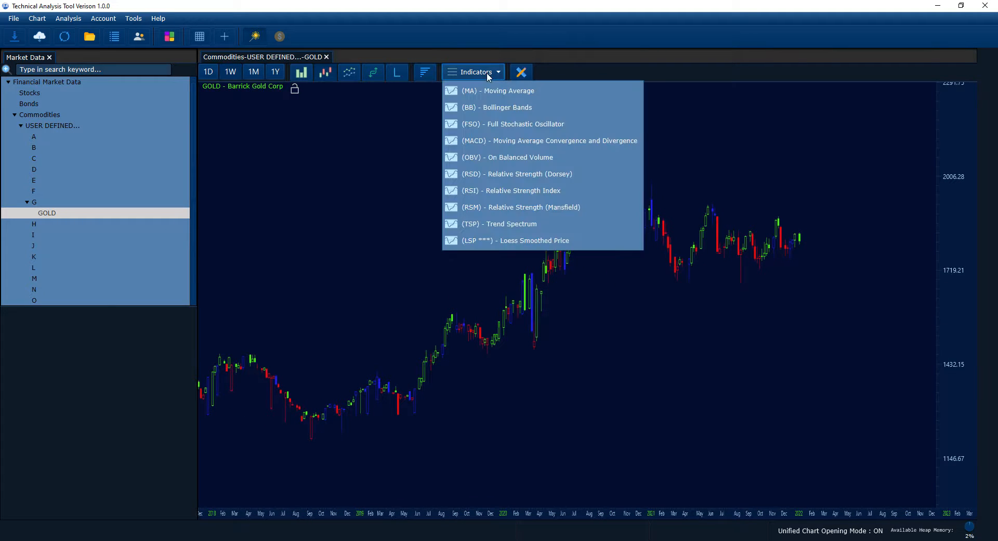
click(502, 225)
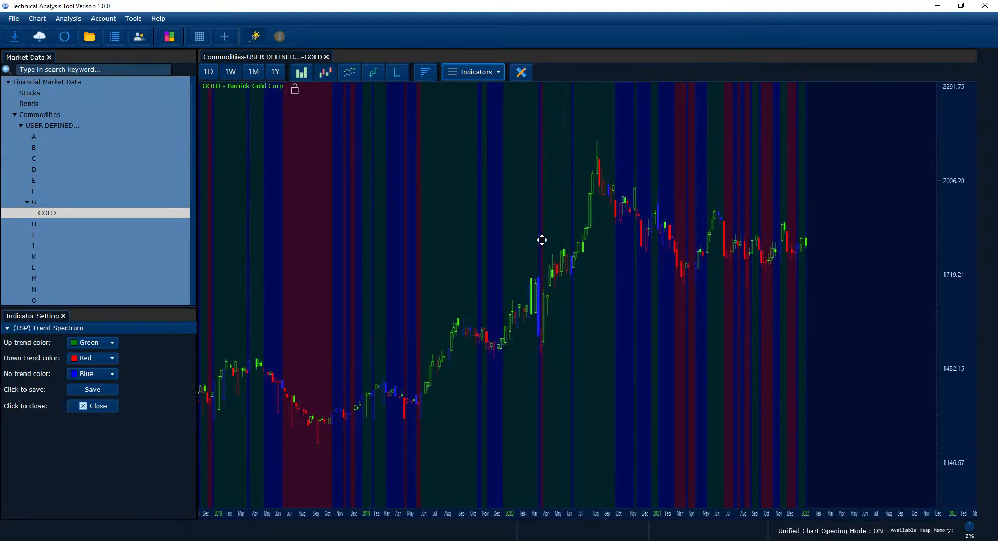
scroll(544, 243, up, 1)
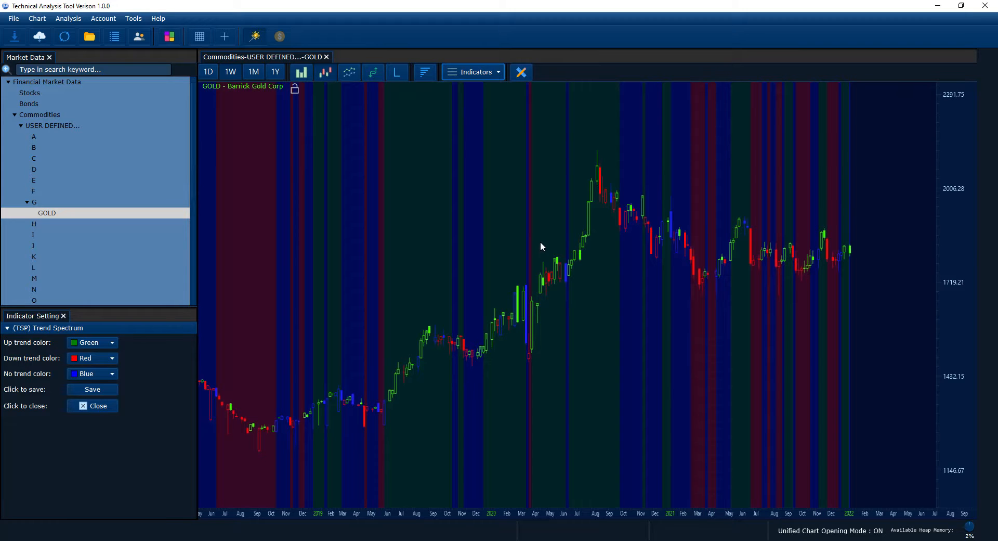
drag(623, 276, 598, 275)
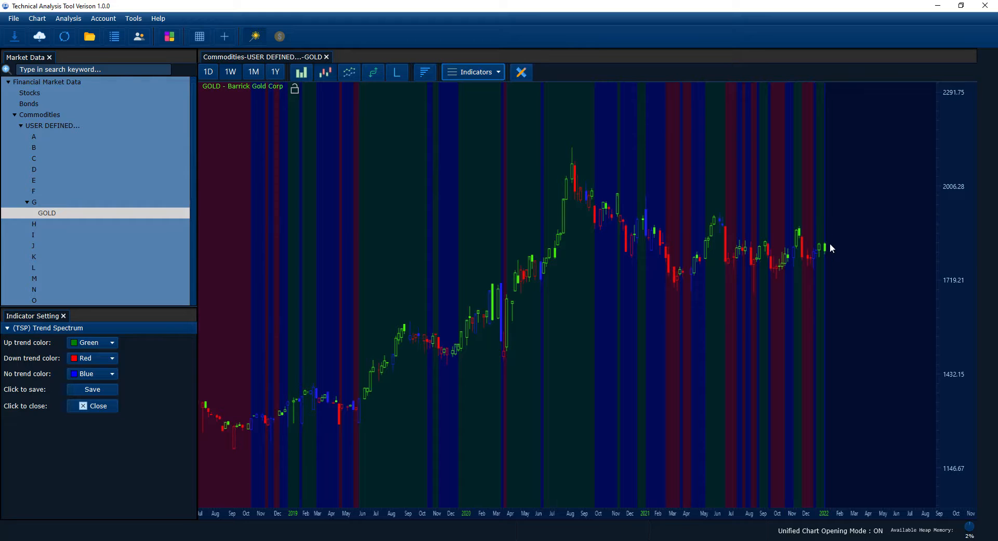
Show the Volume pane beneath the weekly GOLD price chart.
click(480, 74)
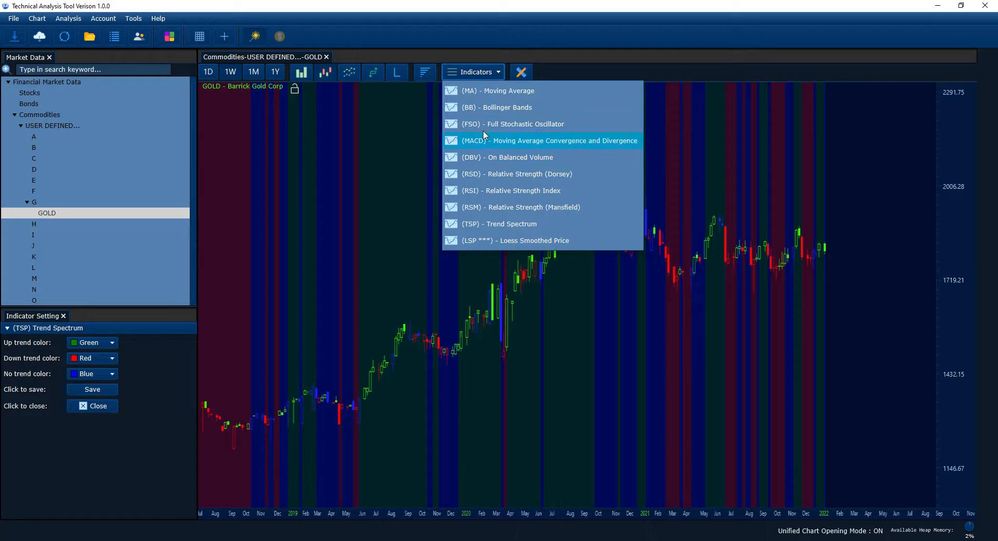
click(423, 73)
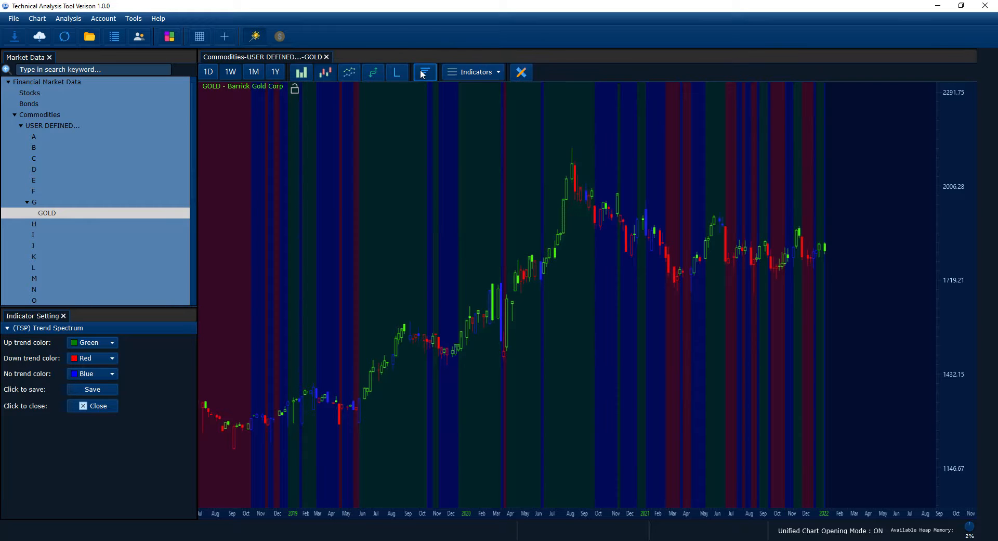
click(546, 314)
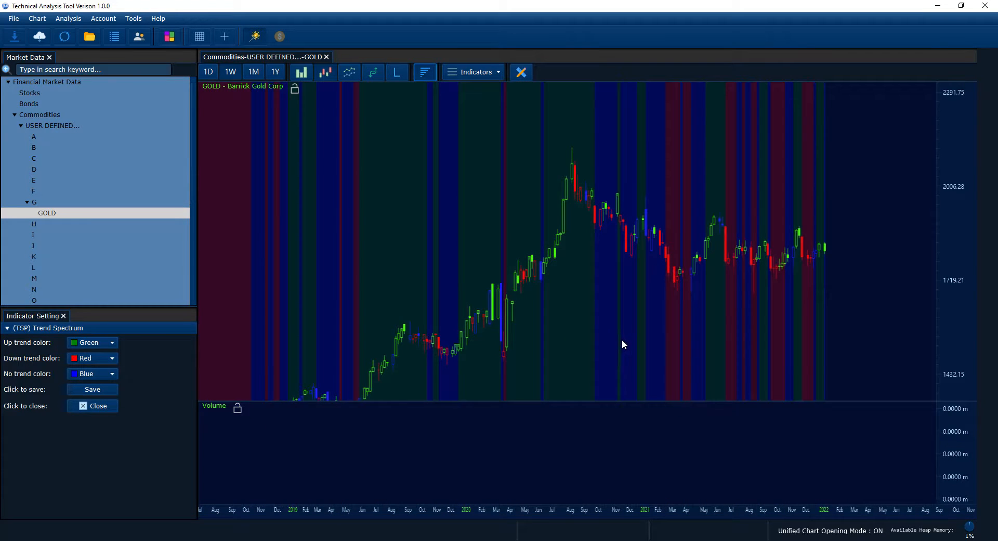
drag(592, 437, 718, 440)
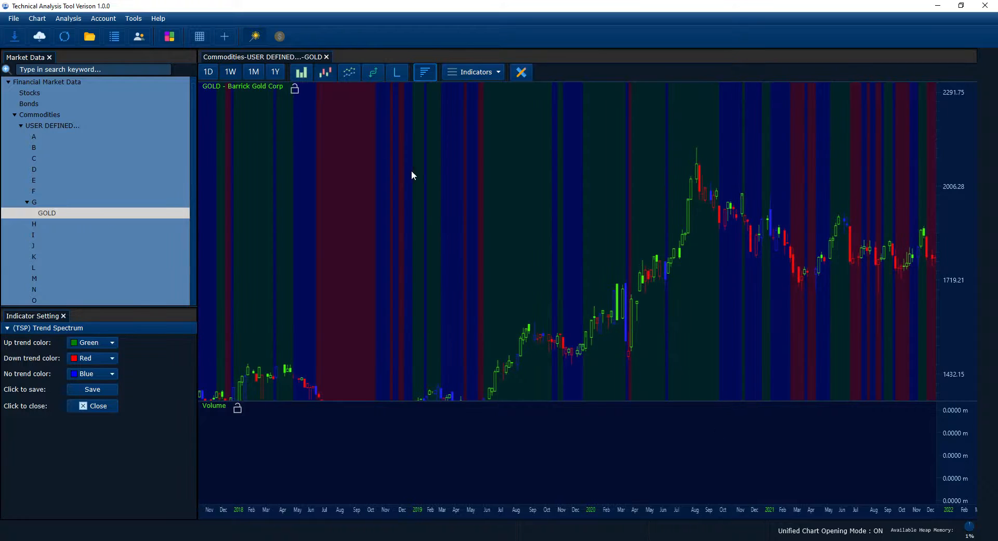
Remove the Trend Spectrum indicator from the GOLD chart and add a 5-period simple moving average on closing price.
click(102, 404)
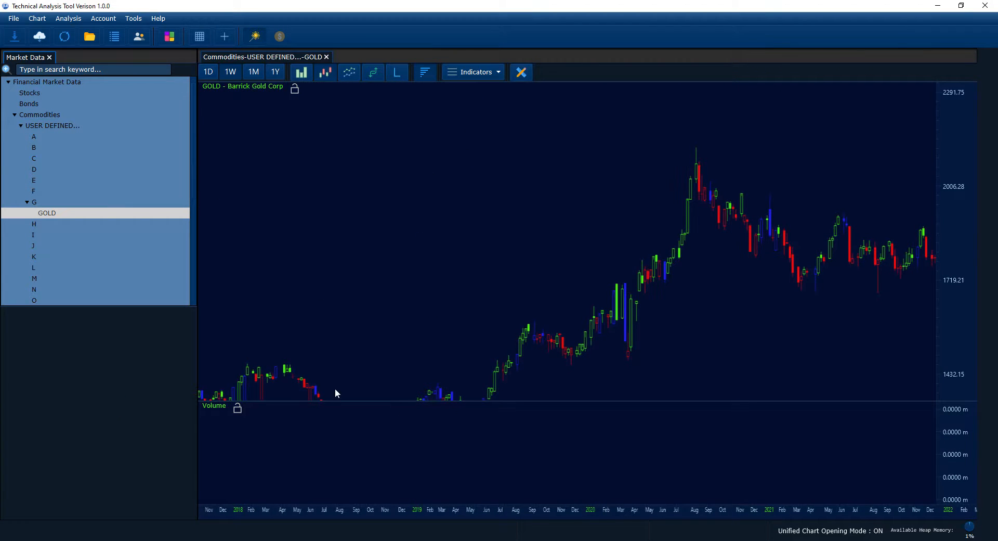
click(446, 76)
click(481, 92)
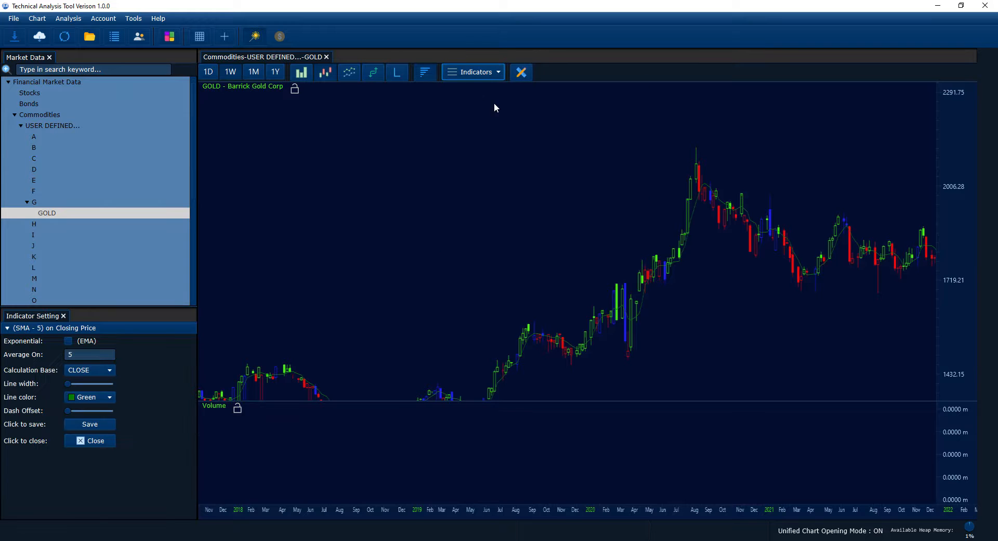
click(88, 328)
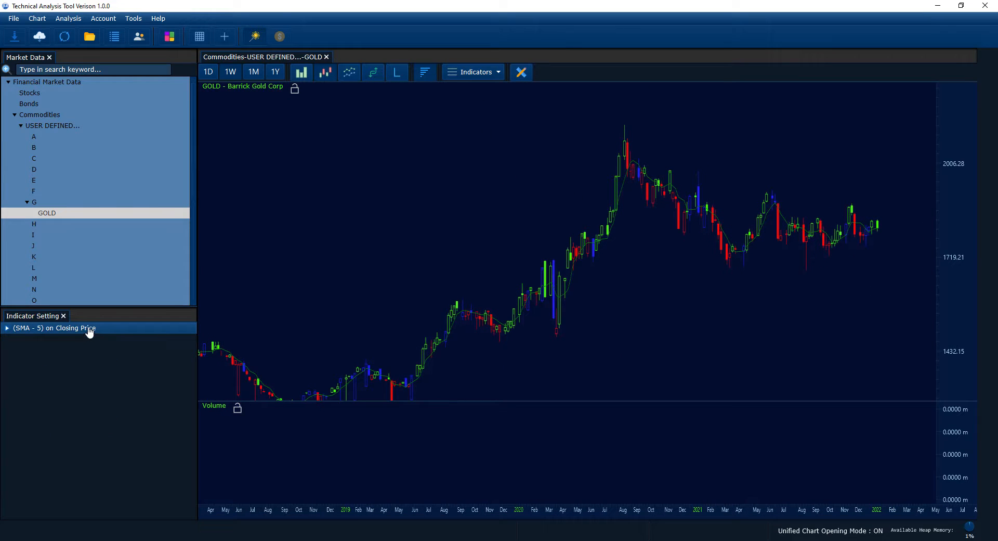
drag(536, 355, 517, 363)
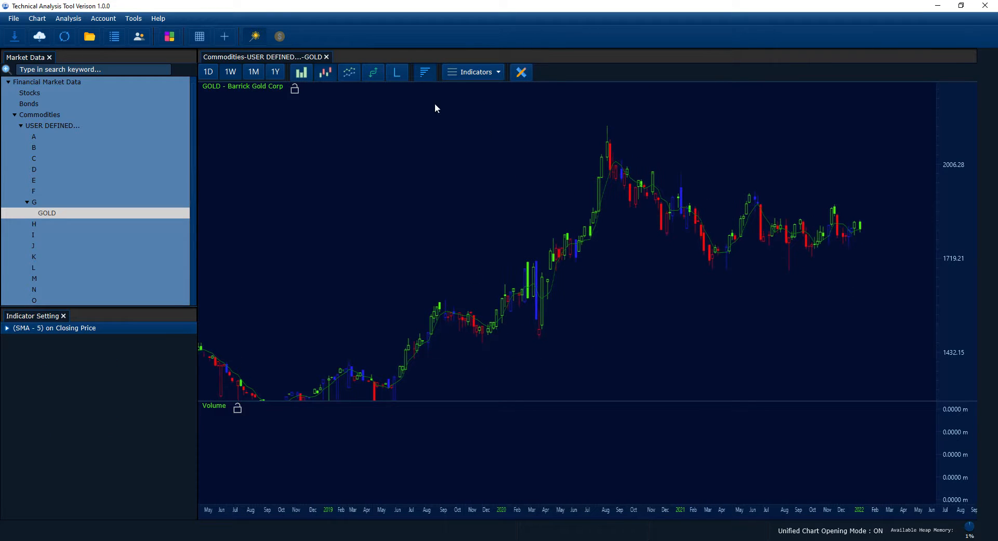
Hide the volume pane beneath the GOLD price chart.
click(424, 76)
click(473, 73)
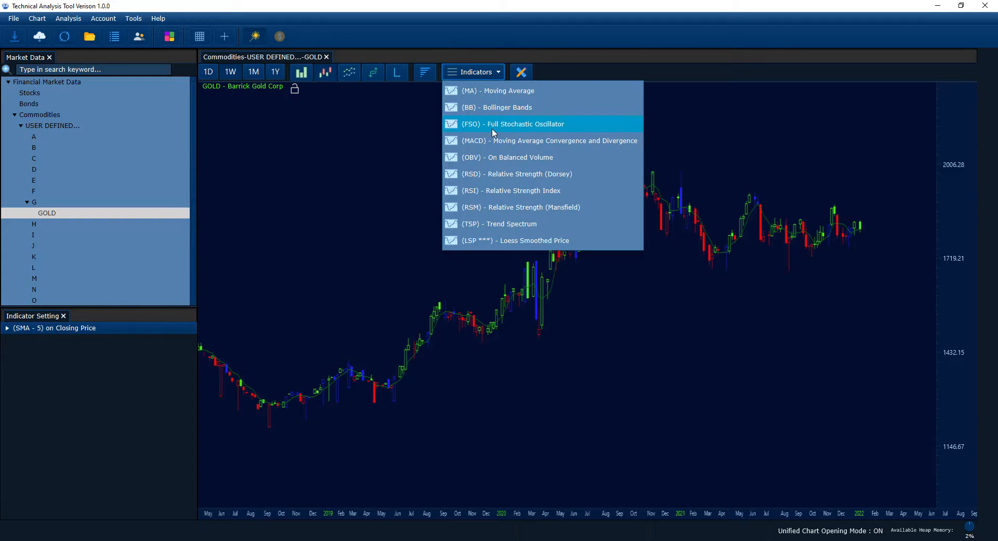
click(650, 331)
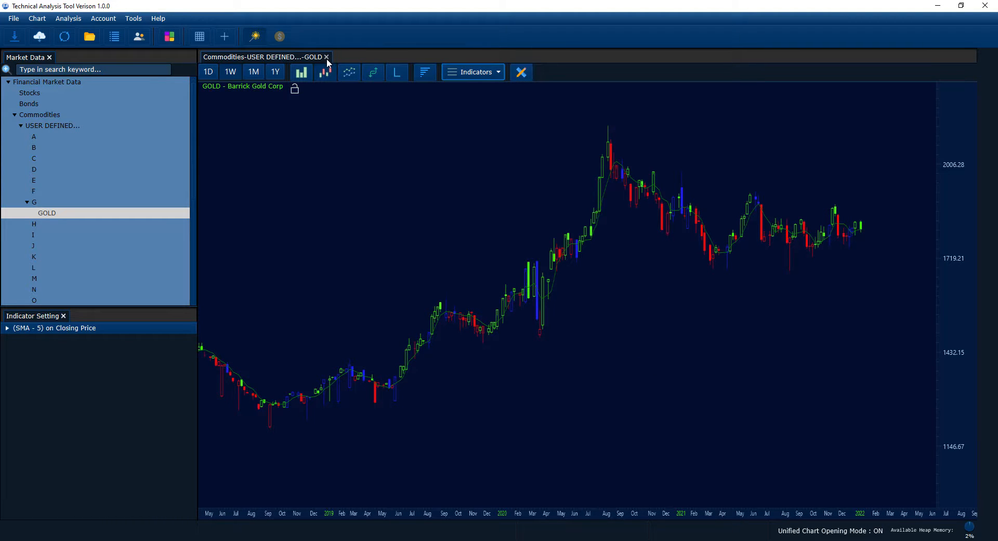
click(133, 18)
click(144, 42)
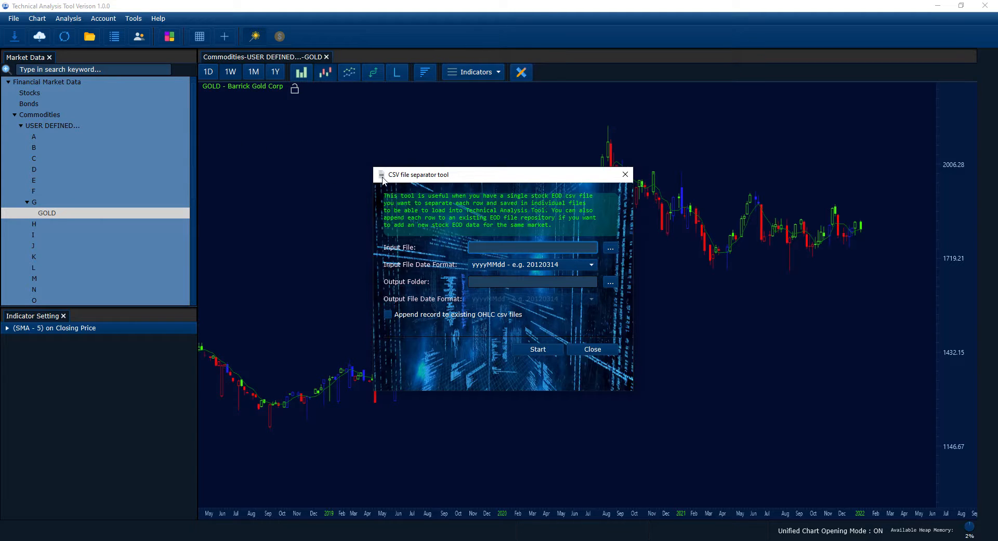
click(625, 174)
Close the GOLD chart and the Market Data view.
click(326, 57)
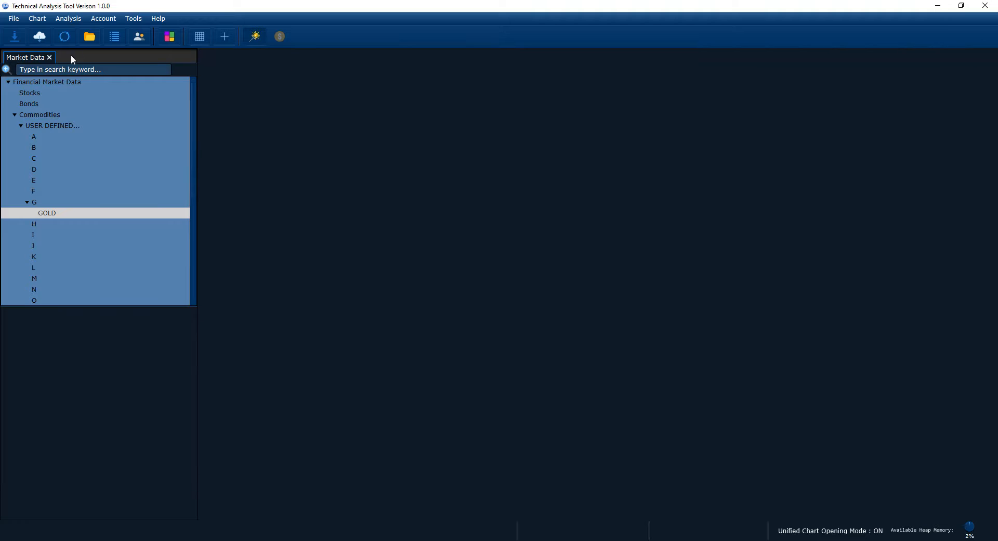
click(50, 57)
Open the CSV file separator and choose Silver Futures Historical Data.csv from Downloads as the input file.
click(133, 19)
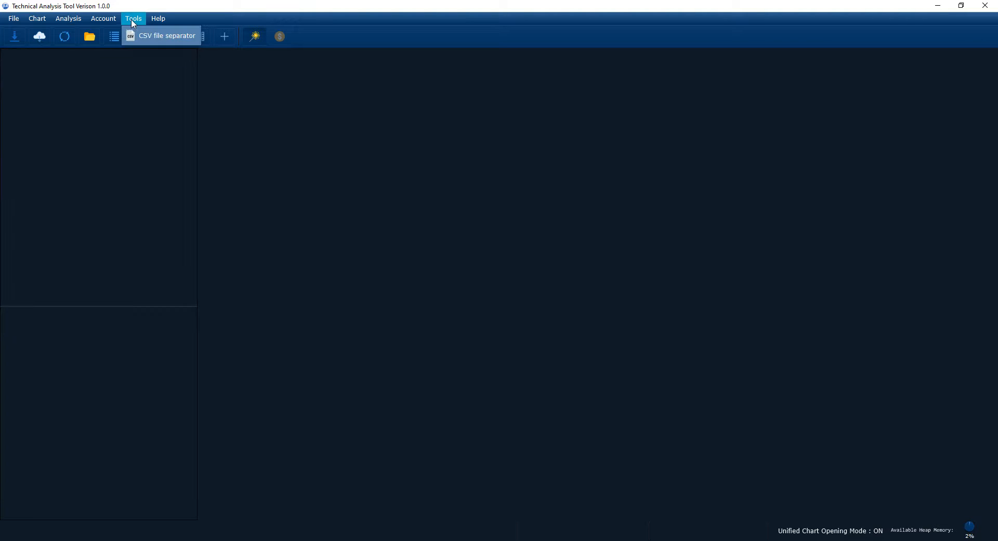
click(136, 38)
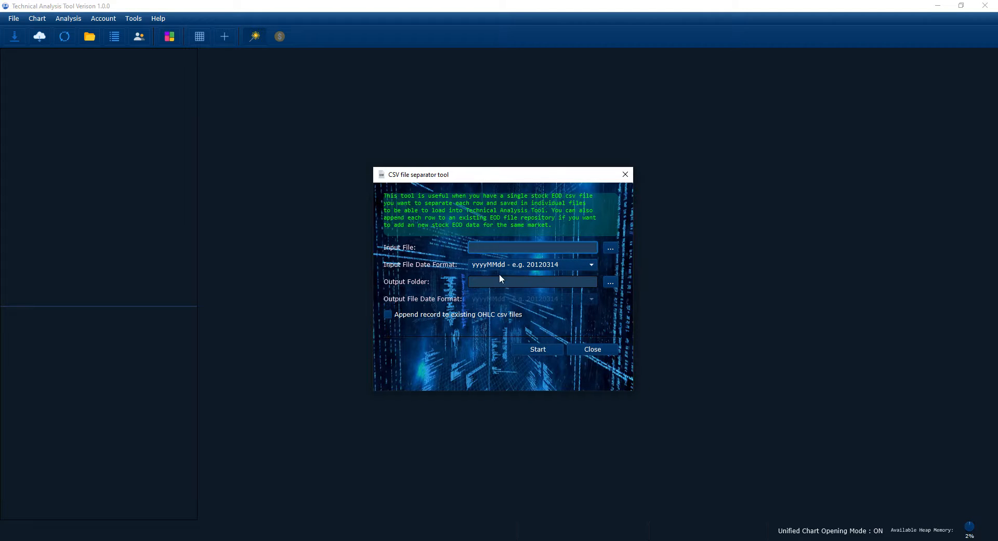
click(611, 246)
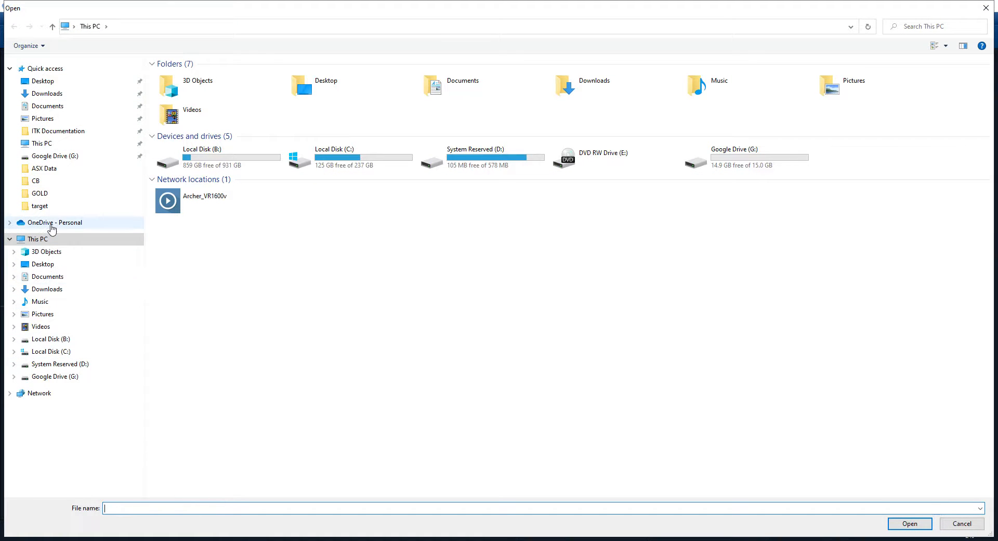
click(47, 93)
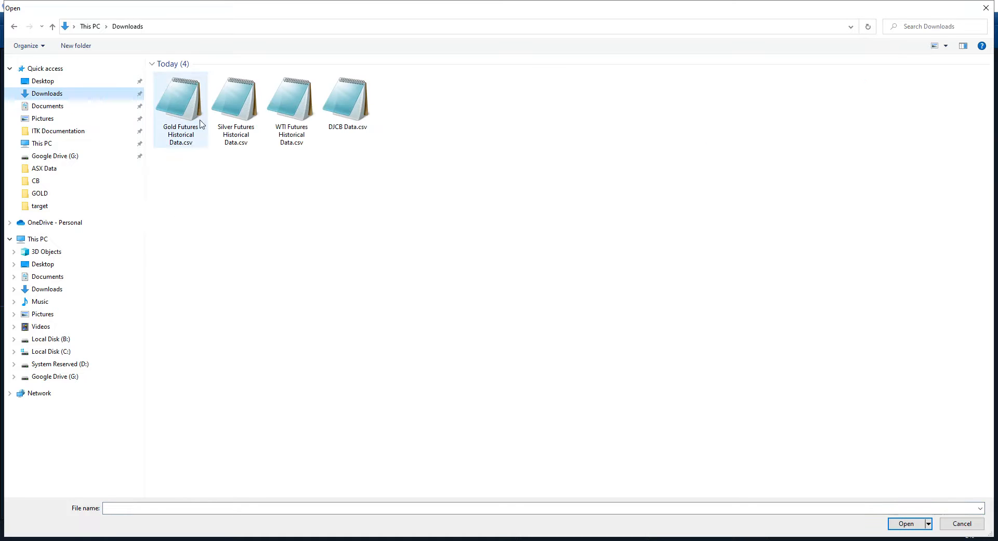
double_click(248, 136)
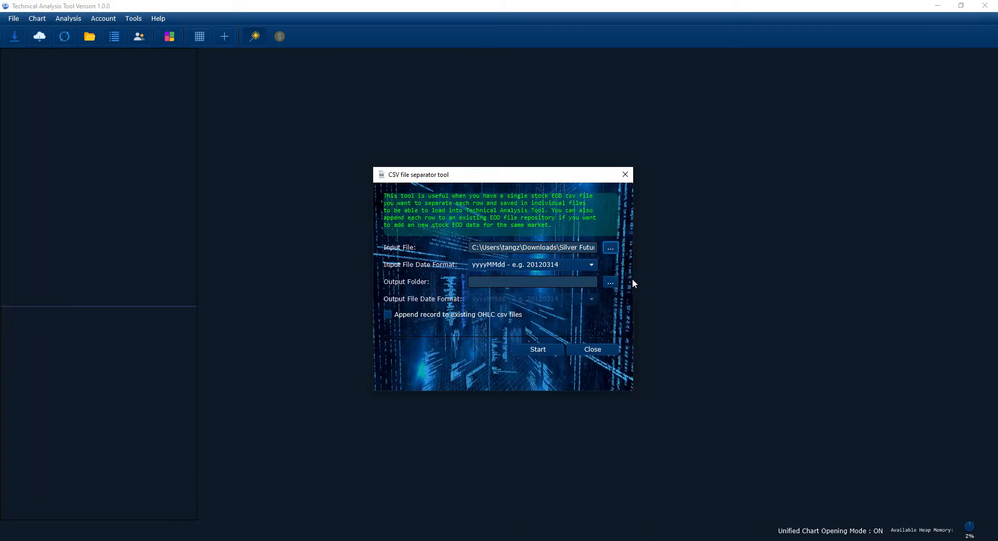
Set the input file date format to MMM dd, yyyy.
click(591, 265)
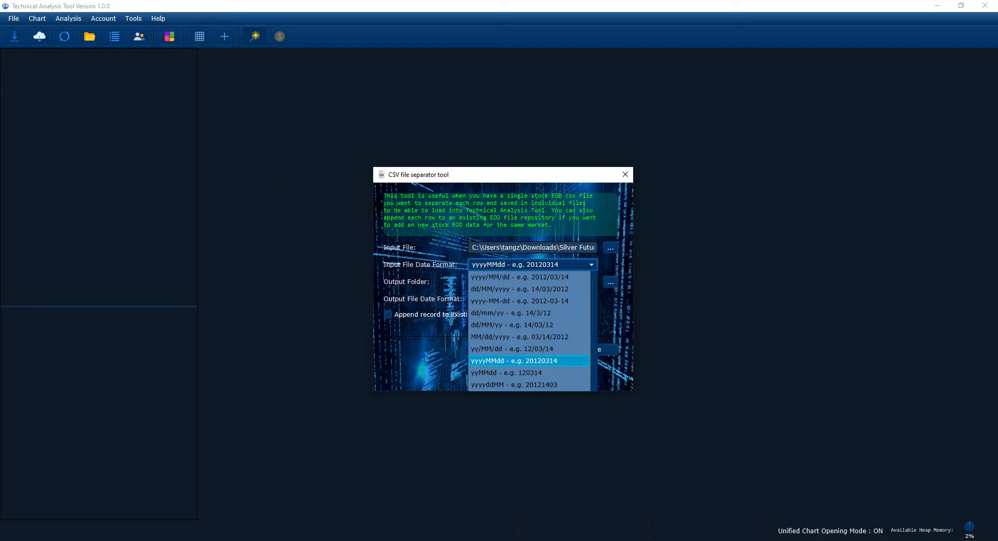
click(499, 372)
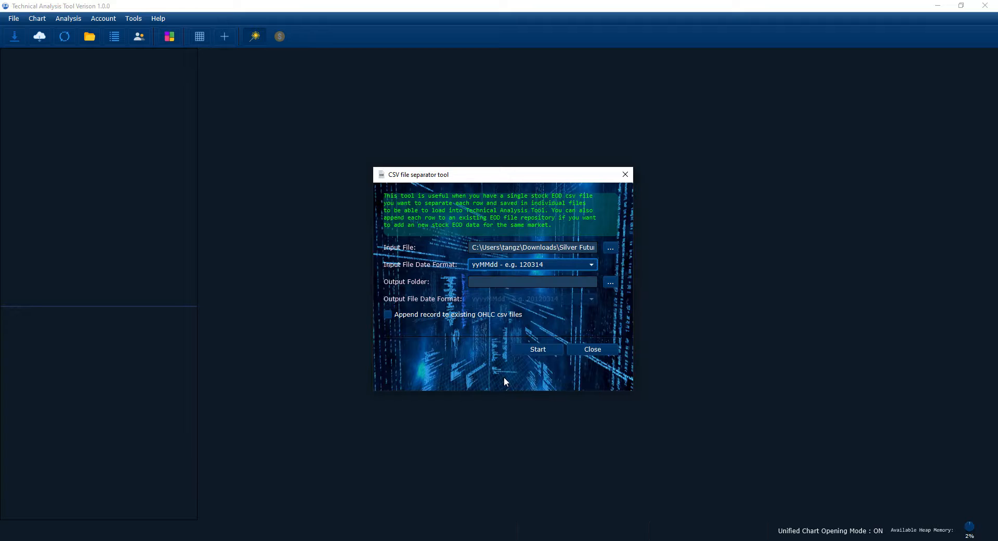
click(560, 266)
scroll(566, 320, down, 3)
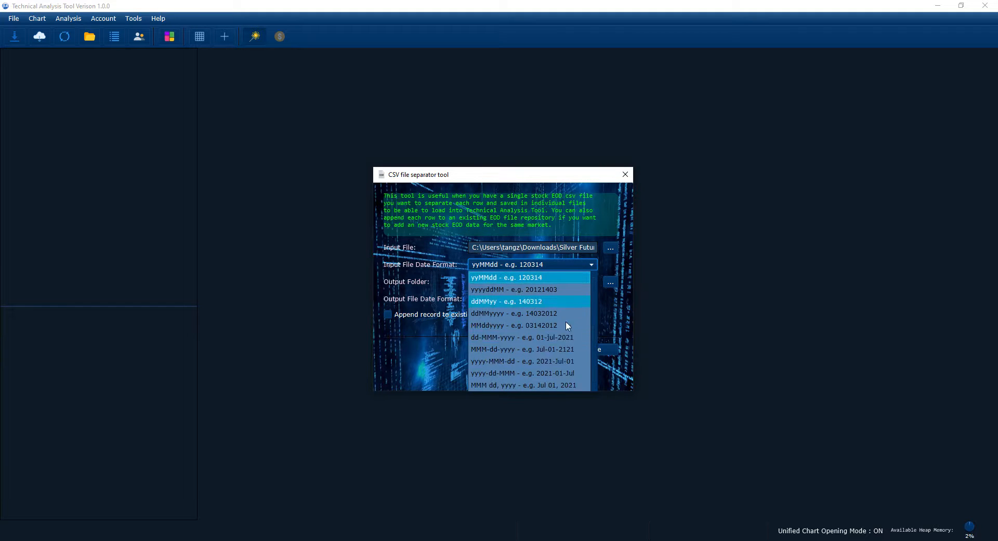
click(566, 386)
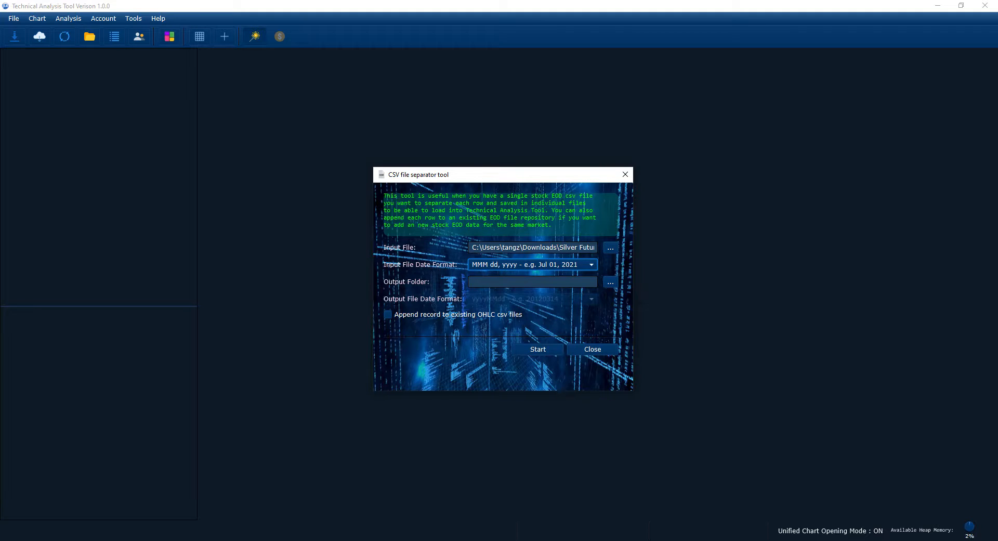
Switch to File Explorer, check the date format in Silver Futures Historical Data.csv, and return to the separator tool.
click(370, 540)
click(479, 499)
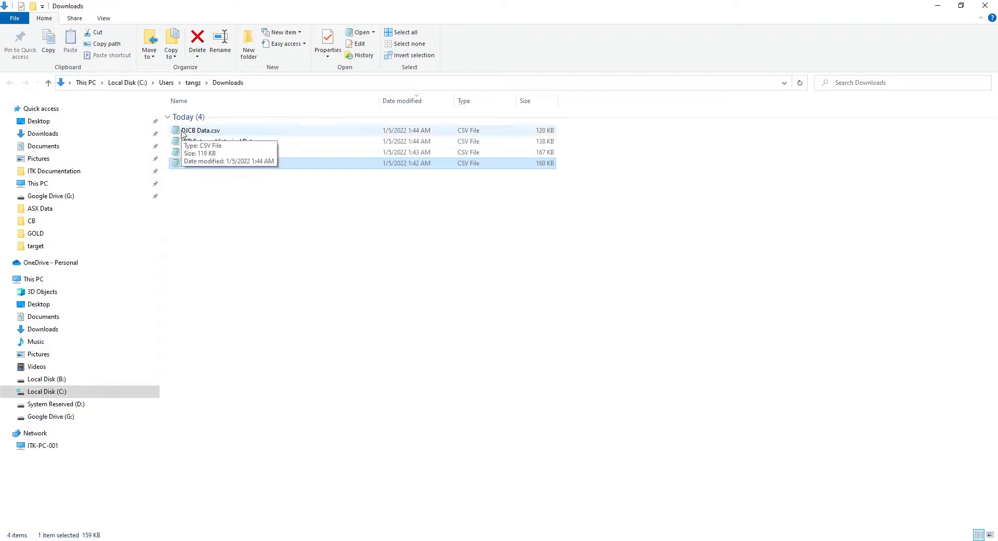
double_click(223, 152)
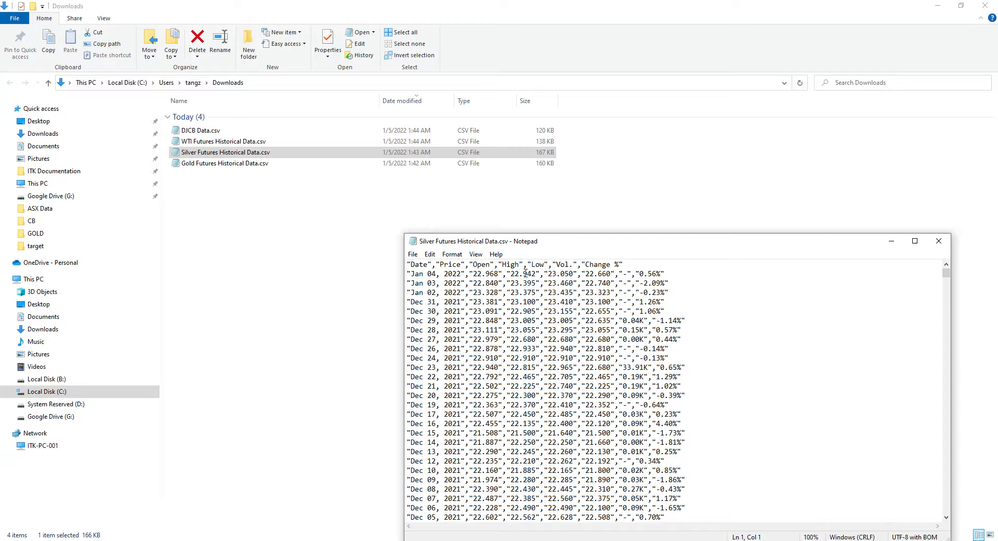
click(938, 241)
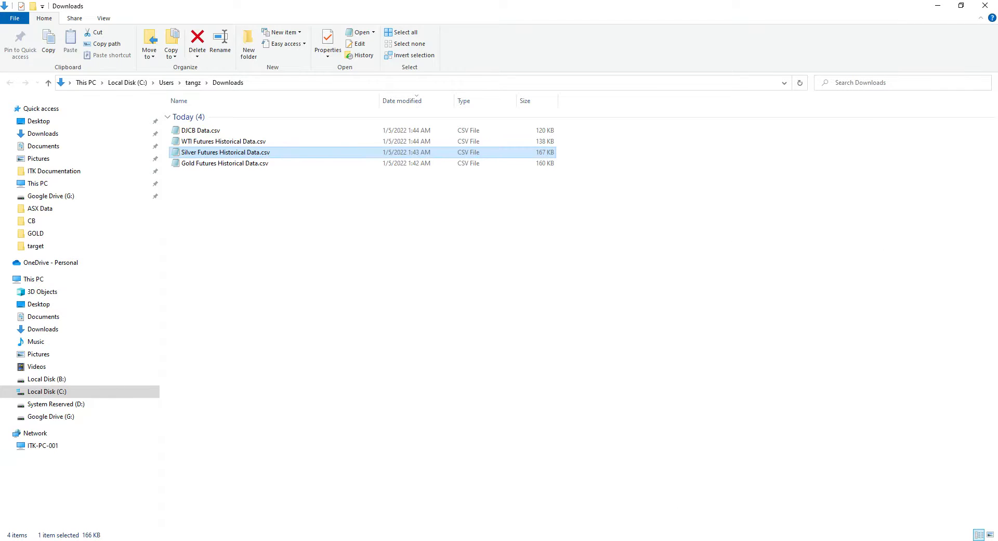
key(alt+Tab)
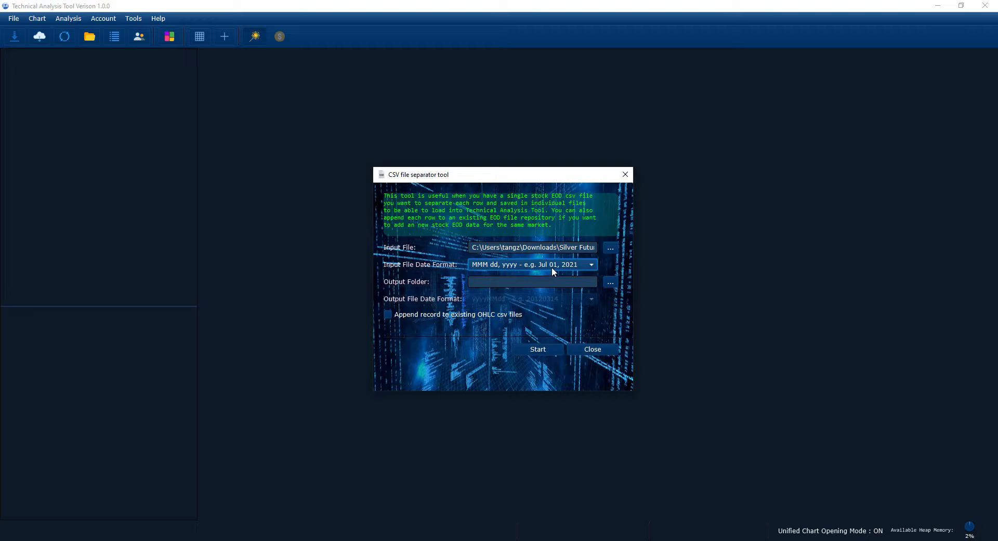
Set the output folder to B:\test\Commodity\SILVER and run the separation of the silver data.
click(611, 283)
click(207, 156)
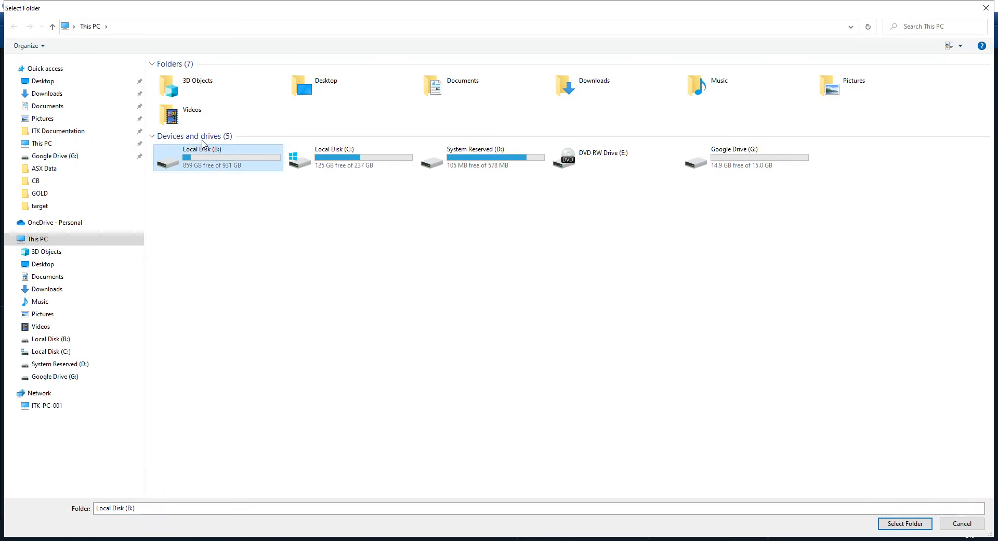
double_click(184, 161)
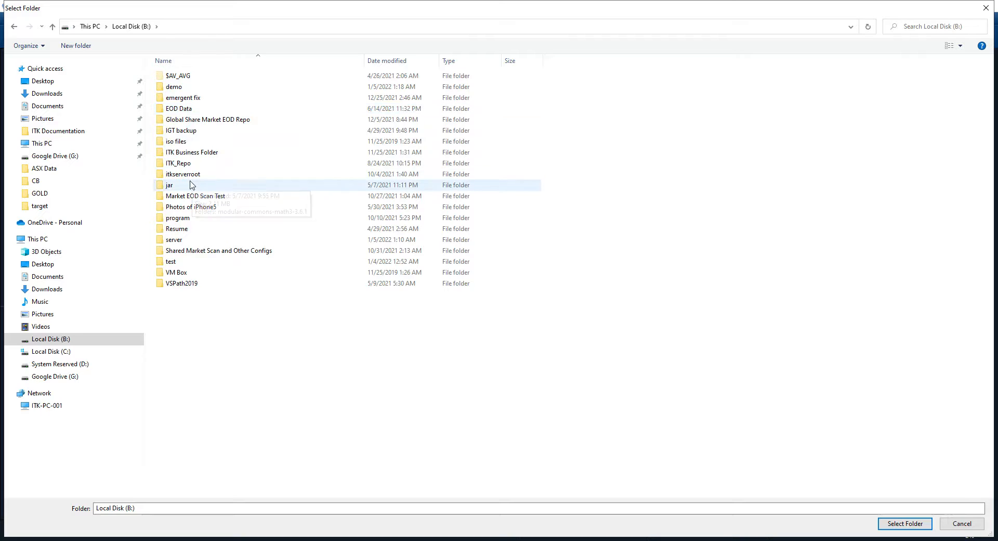
double_click(175, 261)
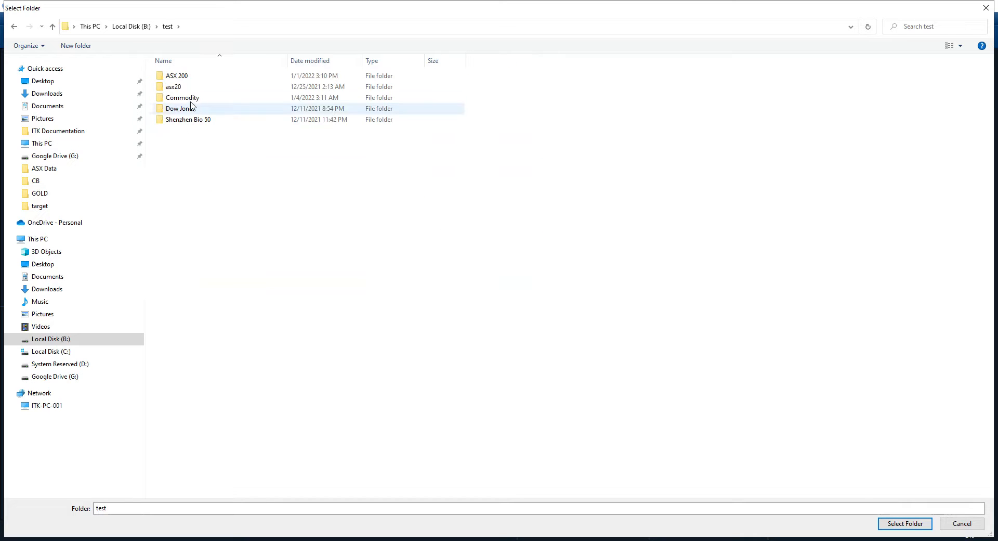
double_click(187, 97)
double_click(191, 97)
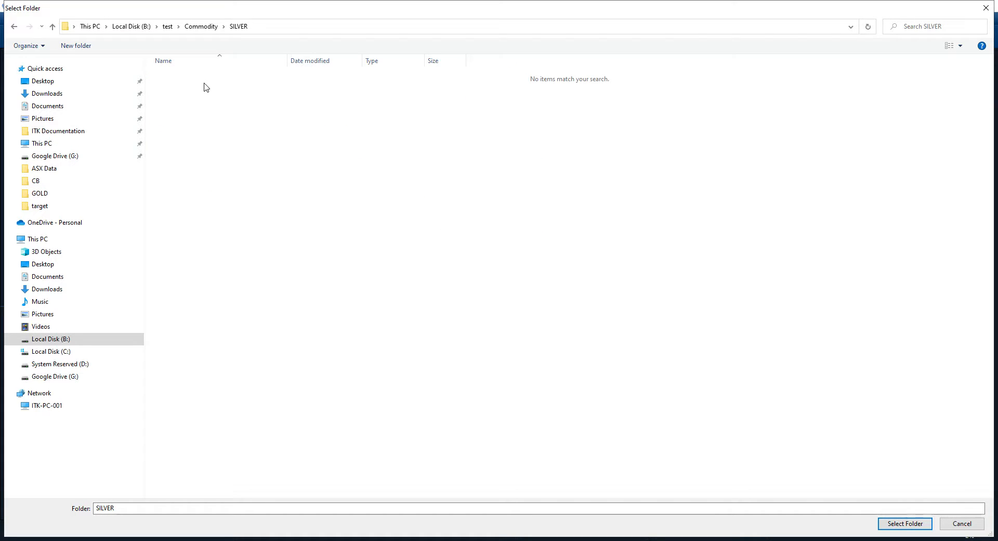
click(906, 523)
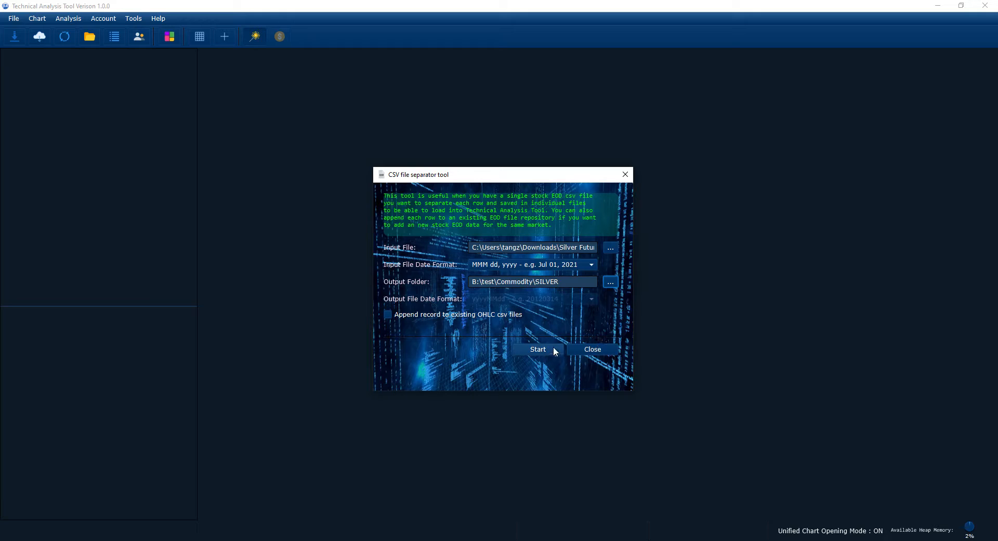
click(538, 350)
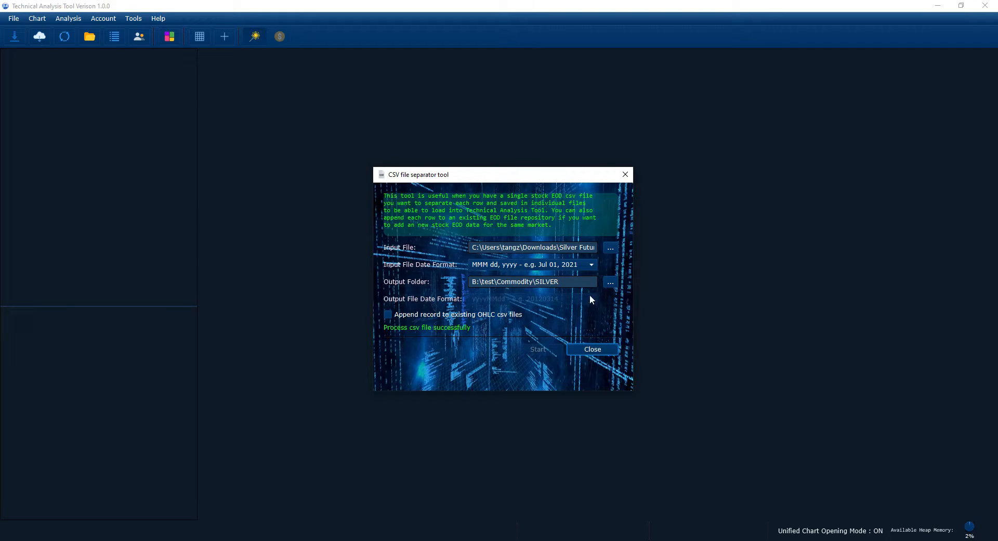
Separate WTI Futures Historical Data.csv from Downloads into individual files in B:\test\Commodity\WTI.
click(611, 248)
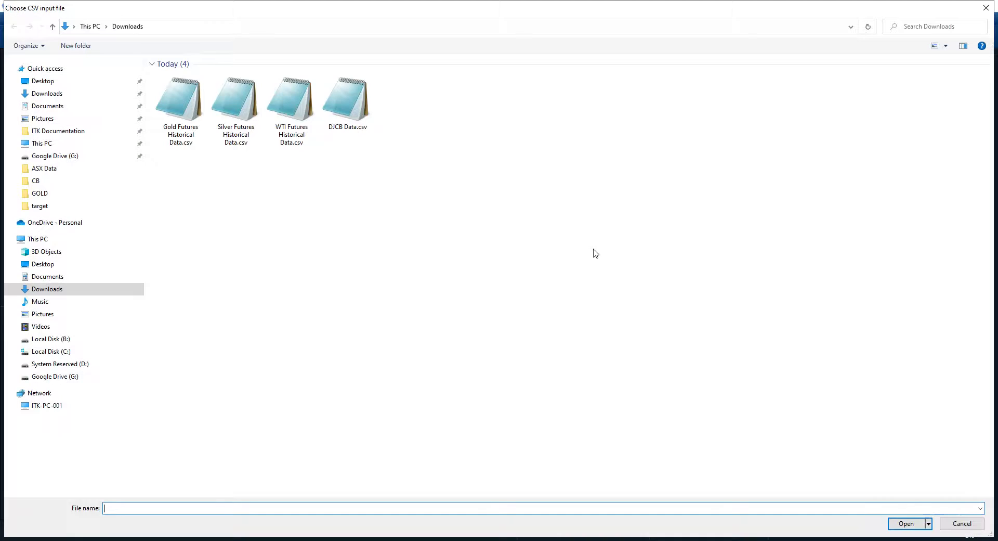
double_click(299, 121)
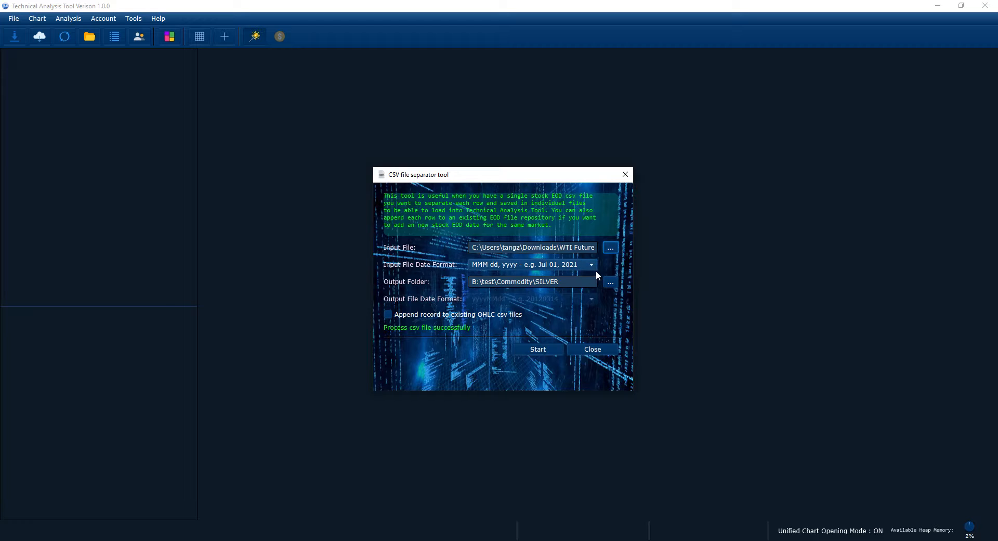
click(608, 282)
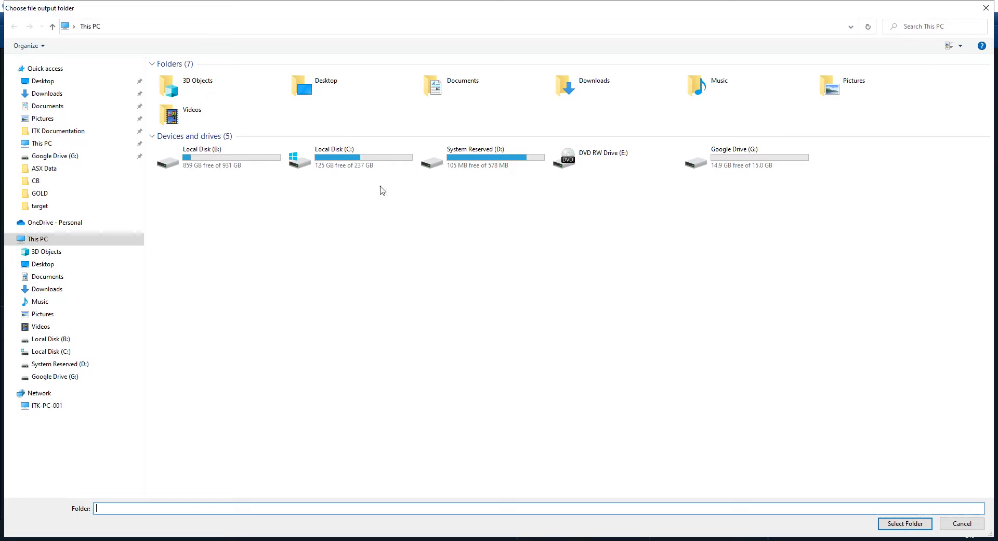
double_click(208, 157)
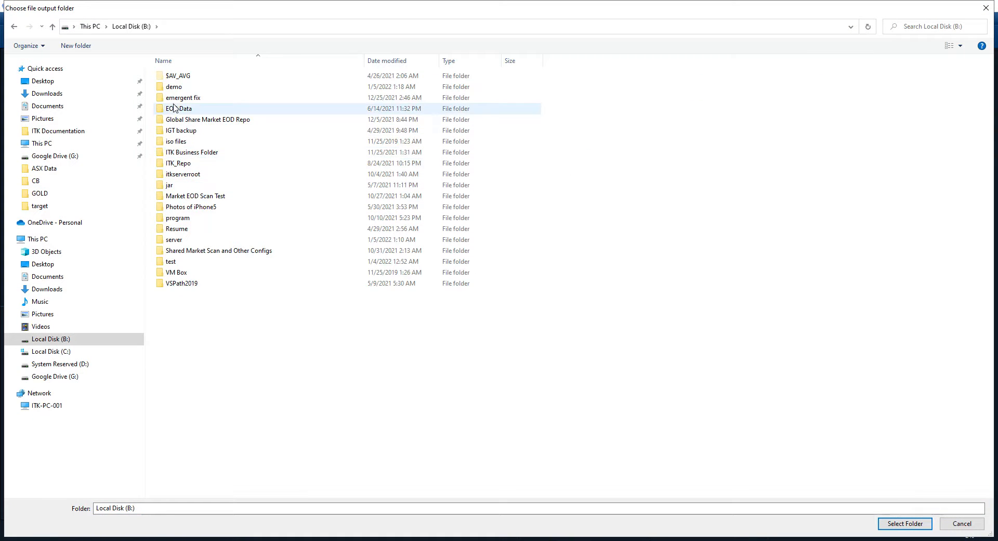
click(173, 262)
double_click(173, 263)
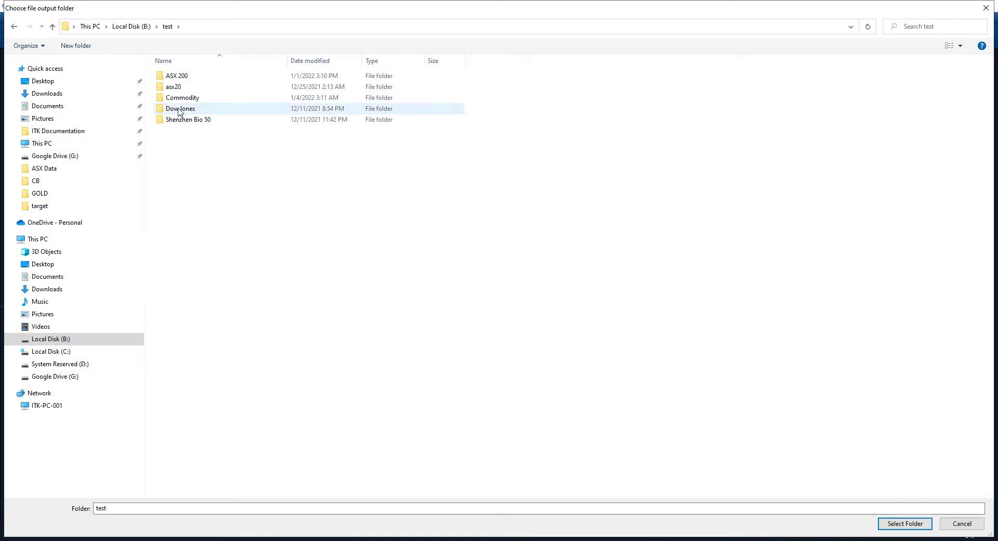
double_click(179, 98)
double_click(174, 108)
click(905, 524)
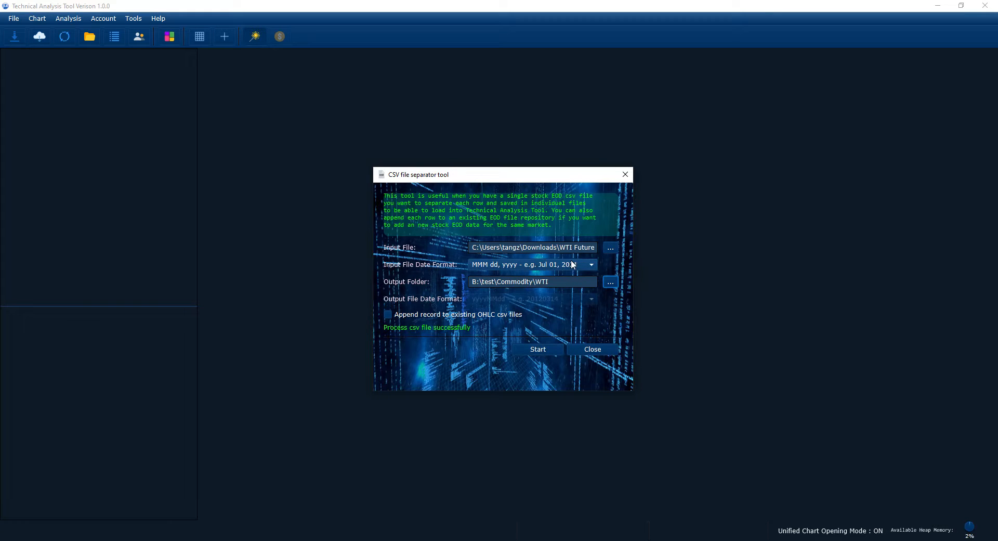
click(547, 351)
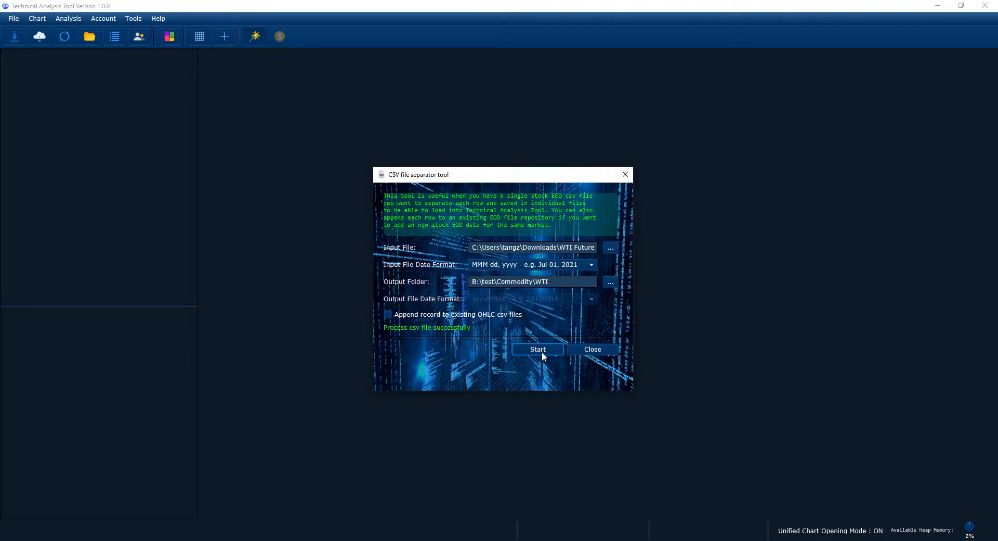
click(543, 356)
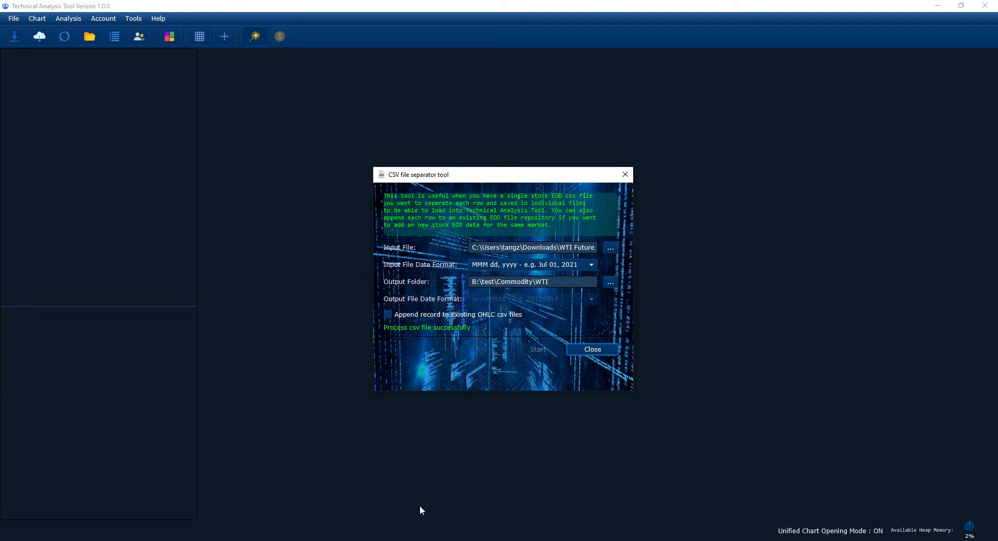
Switch to File Explorer and check the contents of Apr_01_2020.csv in the Commodity\SILVER folder.
click(370, 540)
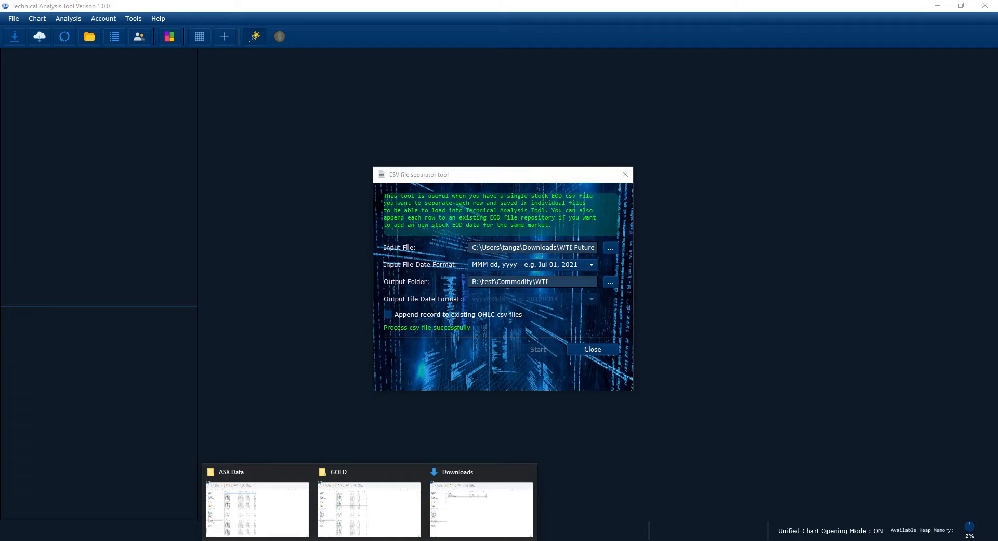
click(325, 513)
click(195, 82)
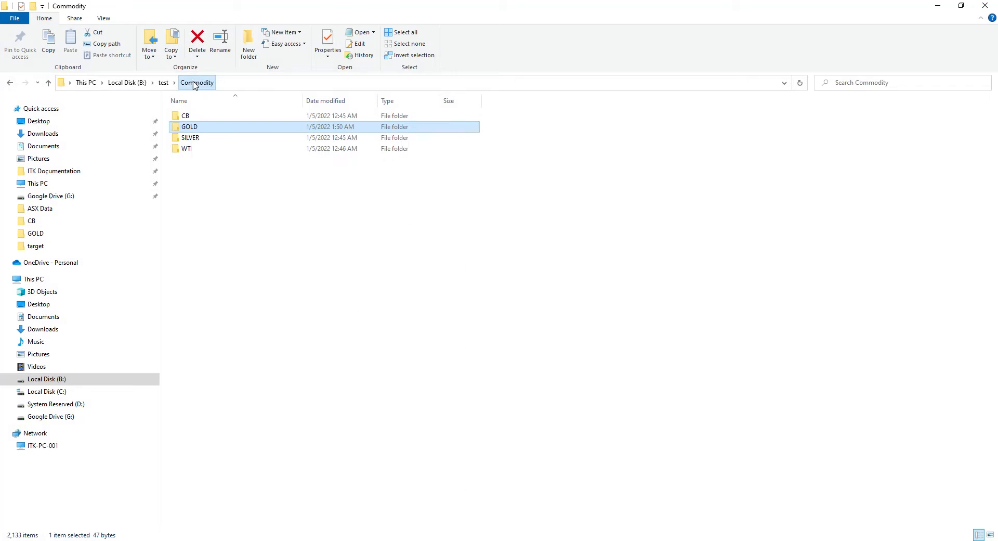
double_click(196, 138)
click(196, 139)
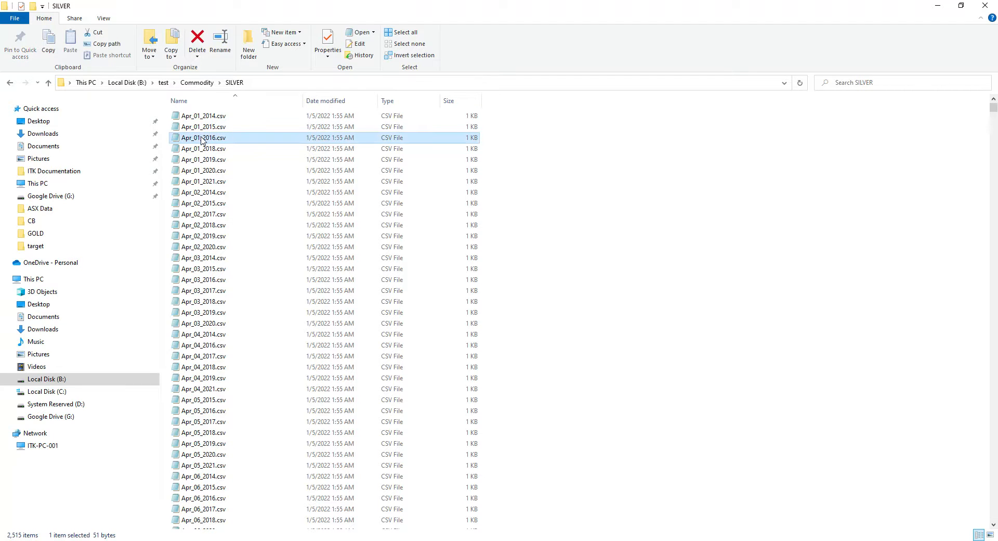
click(219, 172)
double_click(219, 172)
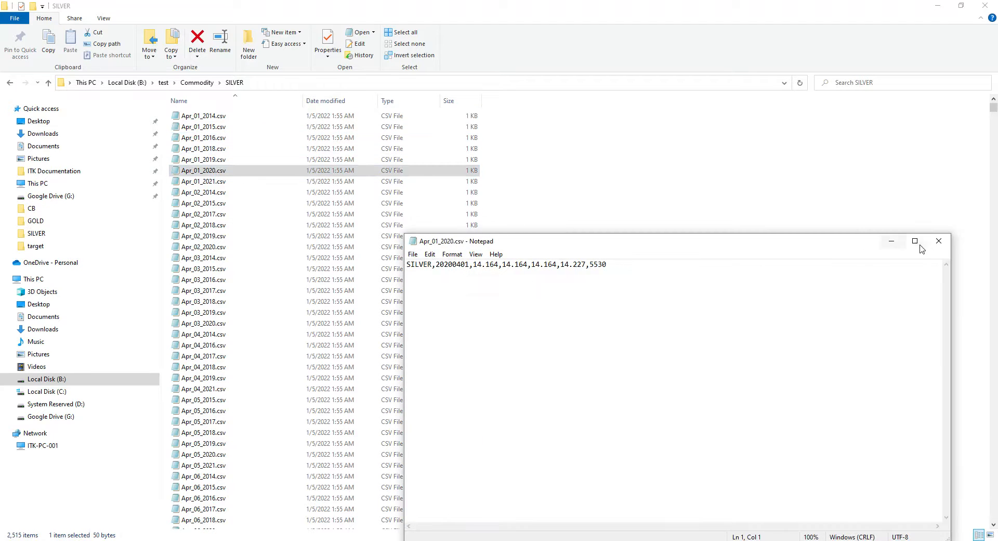
click(939, 241)
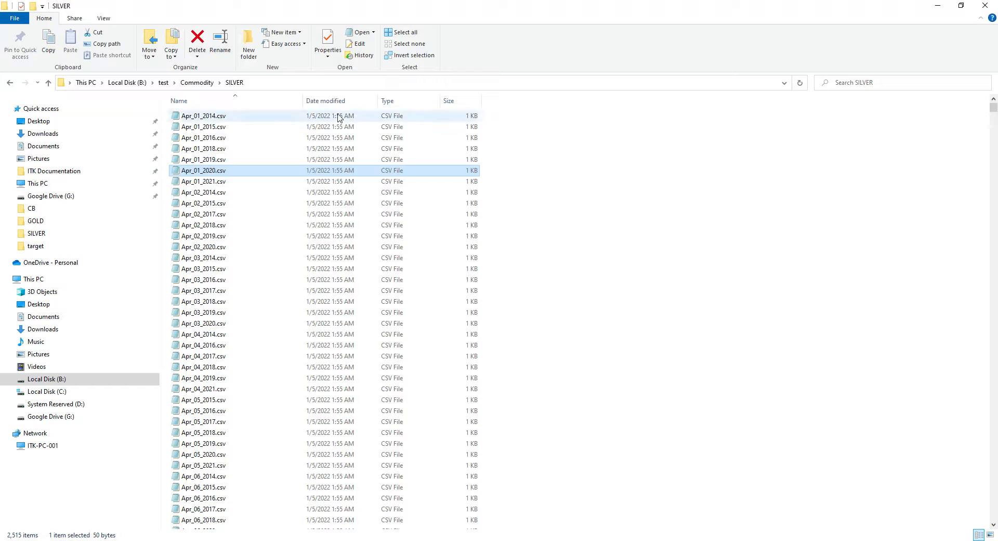
Check the contents of Apr_01_2020.csv in the Commodity\WTI folder, then return to the CSV file separator tool.
click(200, 83)
double_click(207, 149)
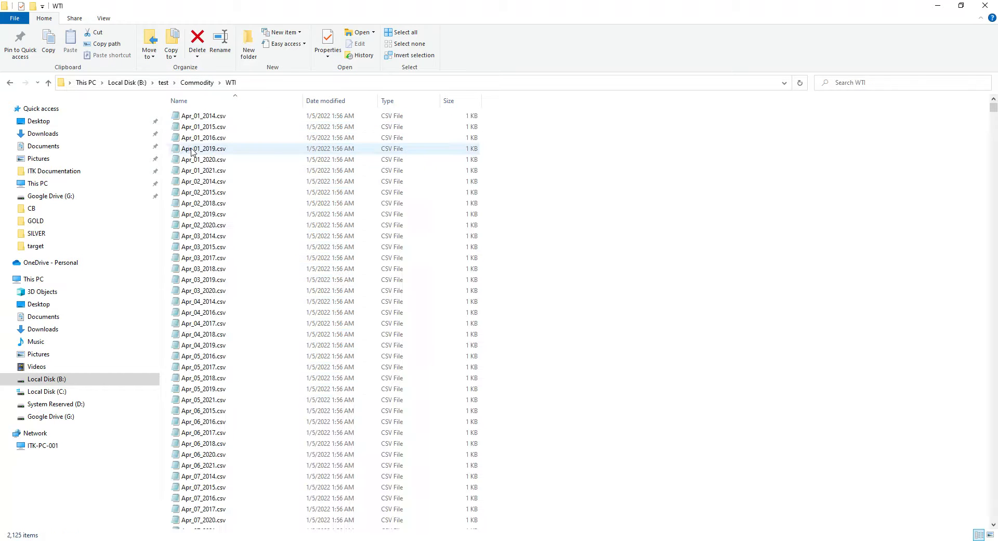
click(197, 162)
double_click(197, 162)
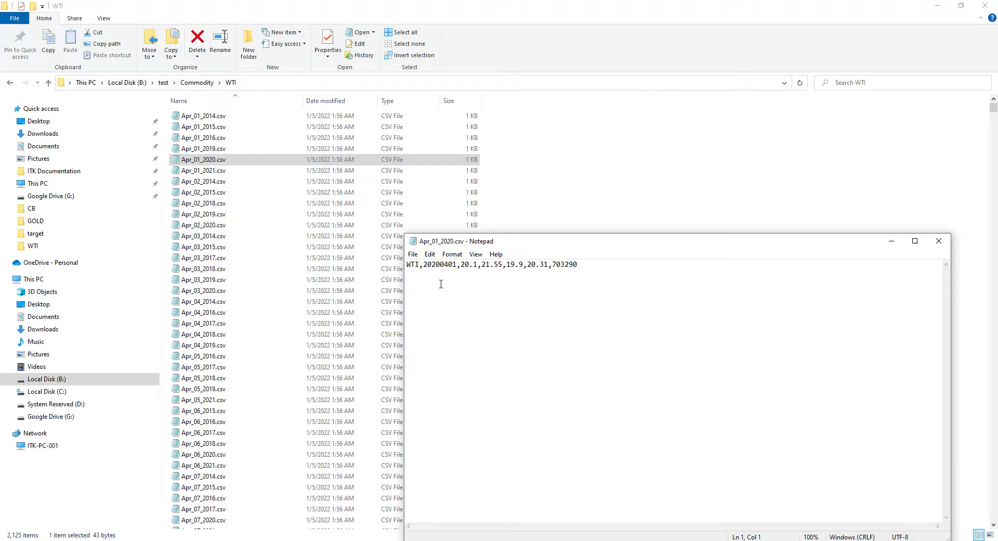
click(939, 241)
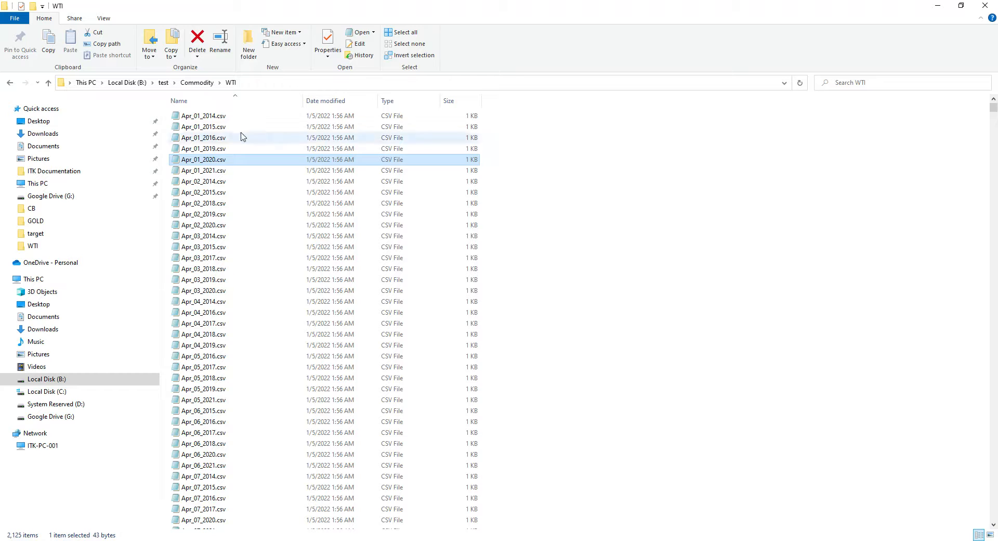
click(196, 83)
click(476, 540)
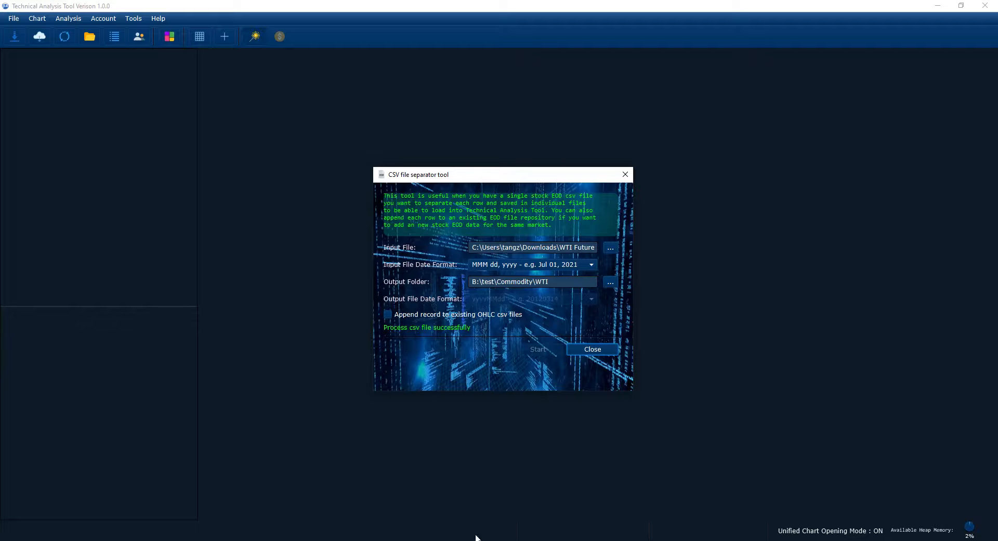
Separate DJCB Data.csv from Downloads into individual files in B:\test\Commodity\CB.
click(610, 248)
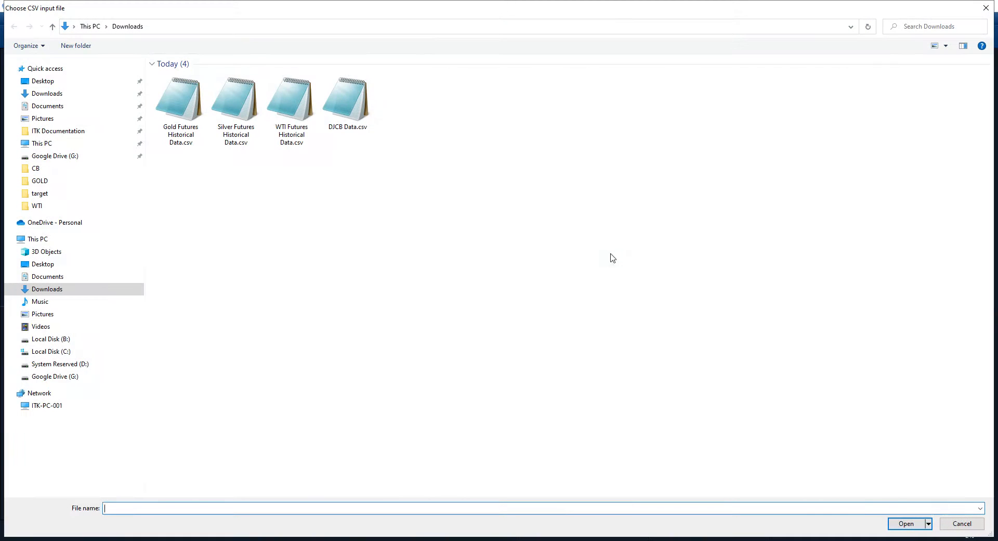
click(335, 111)
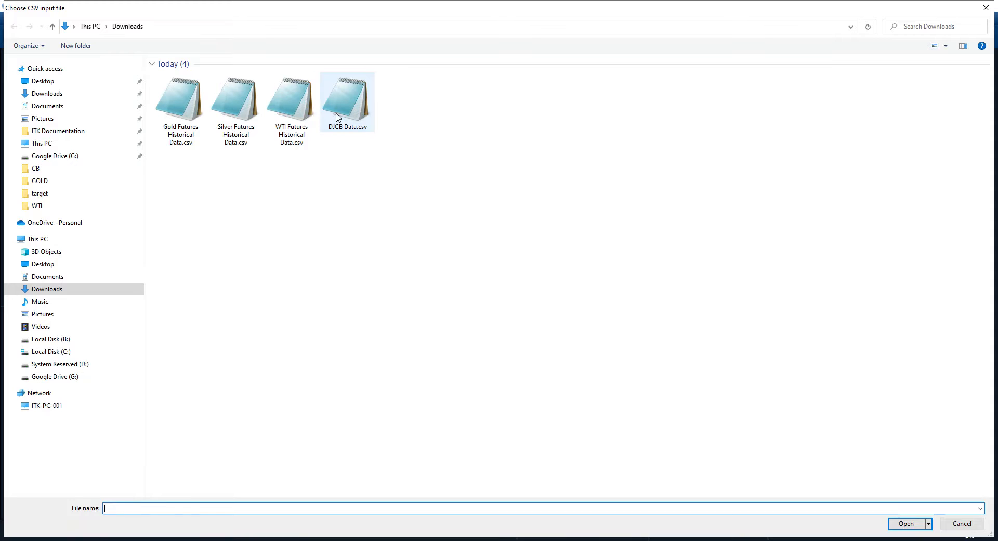
double_click(336, 112)
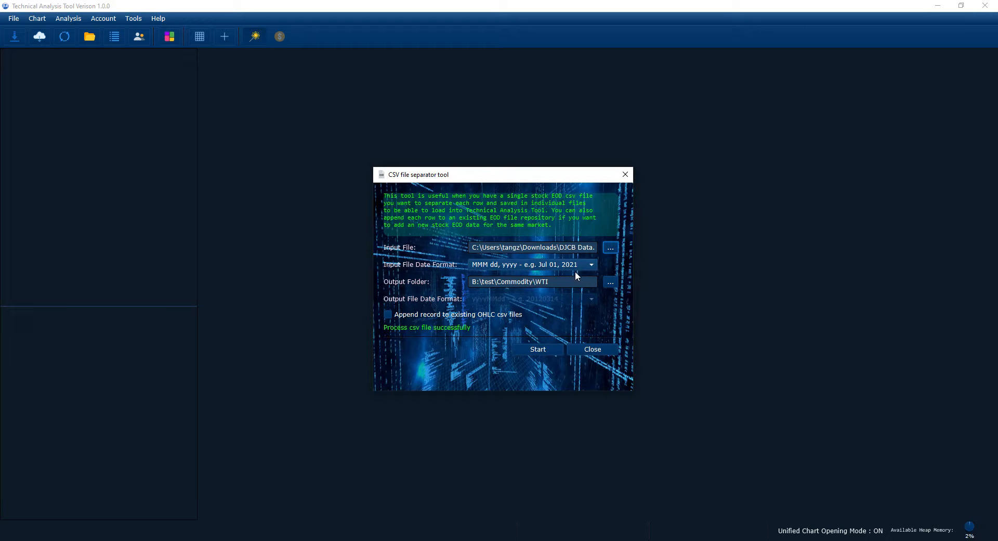
click(615, 283)
double_click(218, 161)
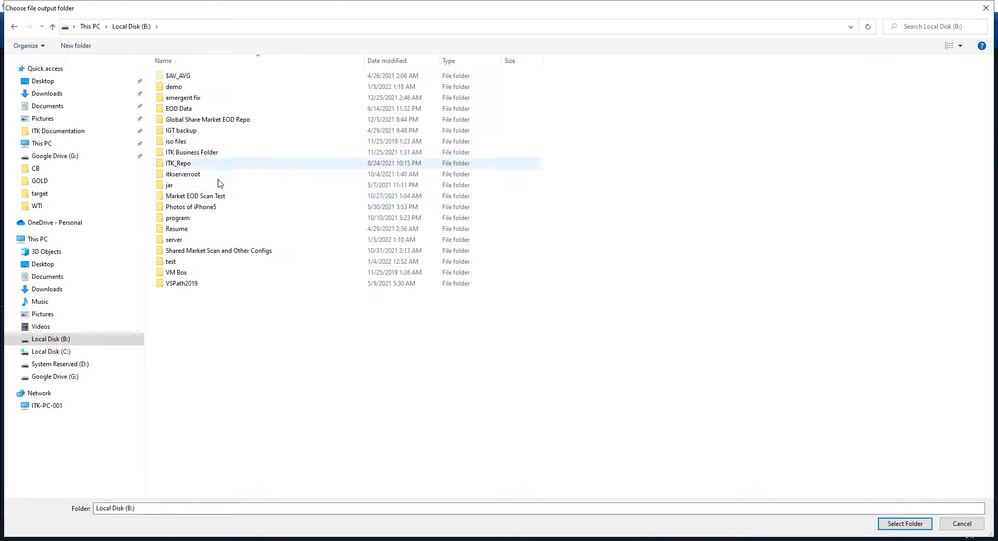
double_click(177, 261)
double_click(179, 98)
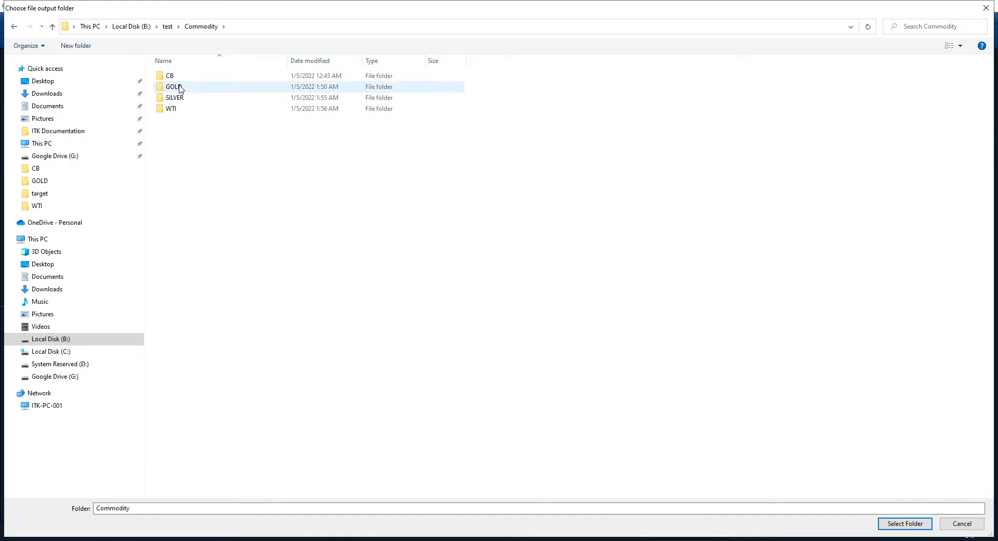
click(179, 78)
double_click(179, 79)
click(906, 523)
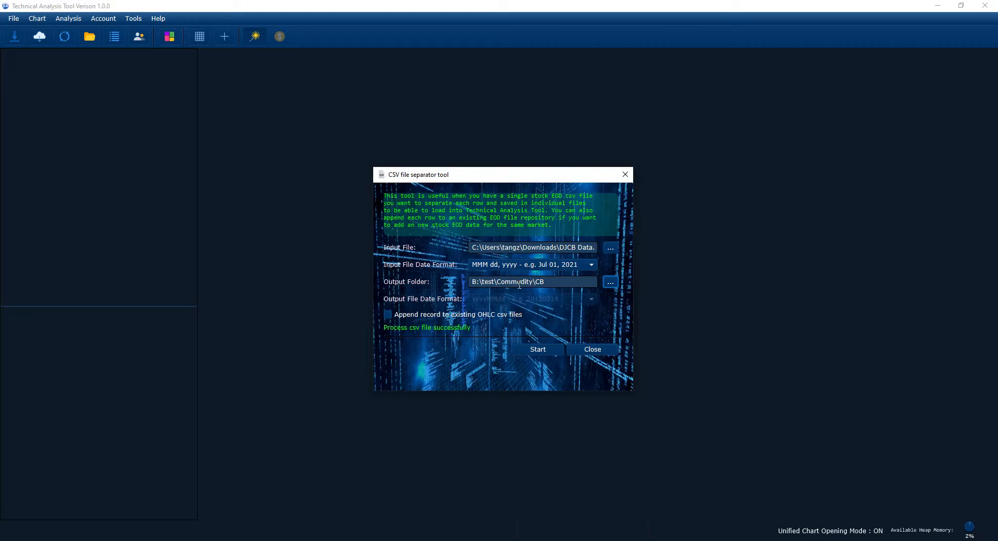
click(550, 348)
click(536, 351)
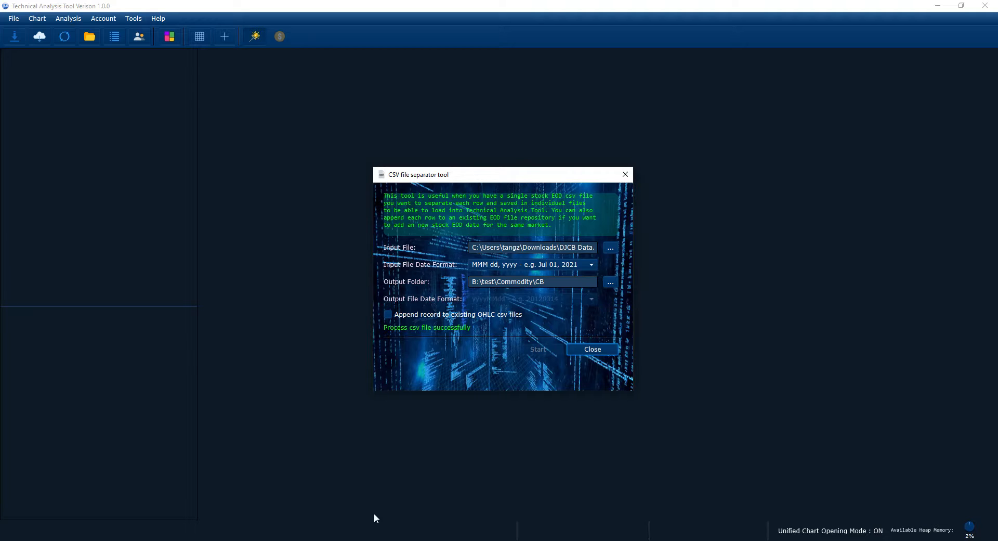
Switch to File Explorer, check Apr_25_2016.csv in the Commodity\CB folder, and return to the separator tool.
mouse_move(375, 533)
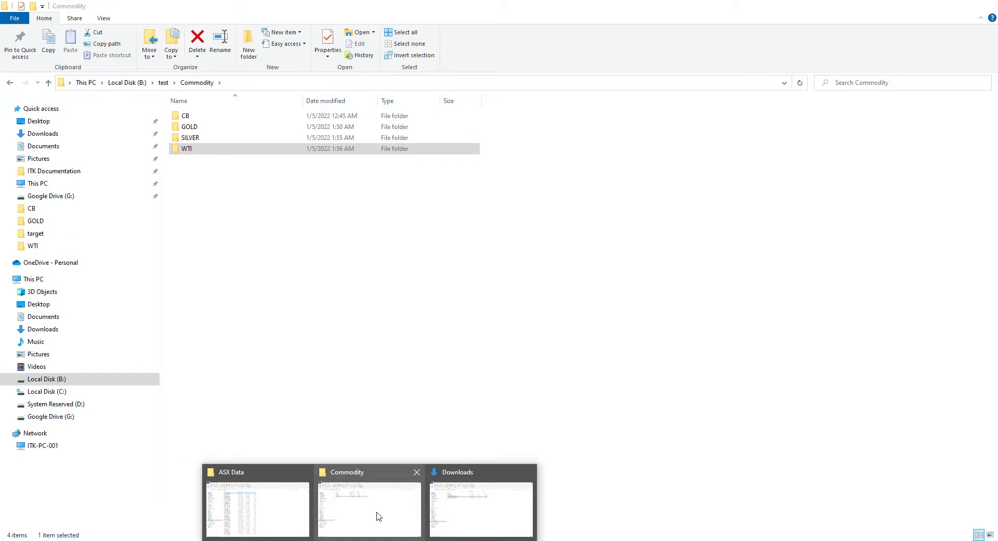
click(379, 518)
double_click(185, 116)
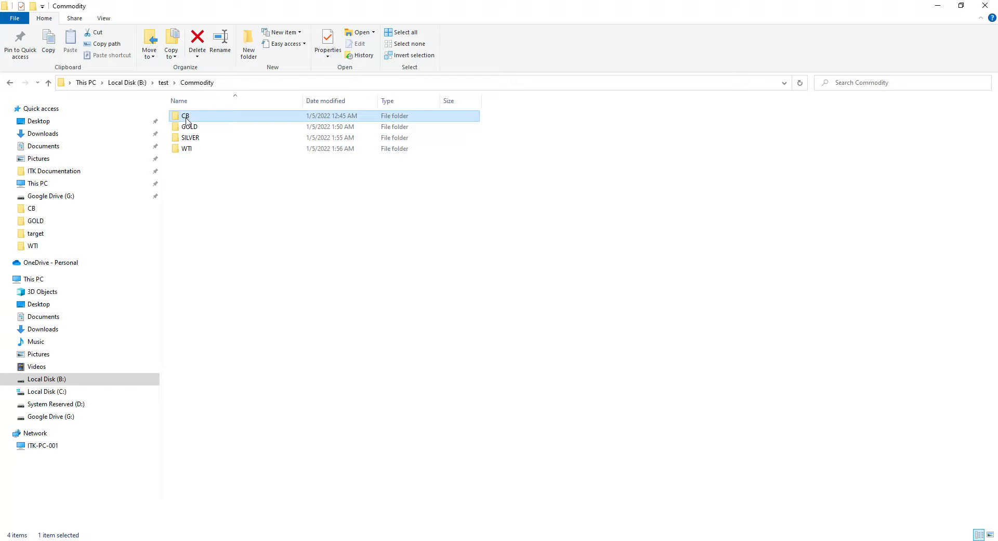
scroll(487, 322, down, 4)
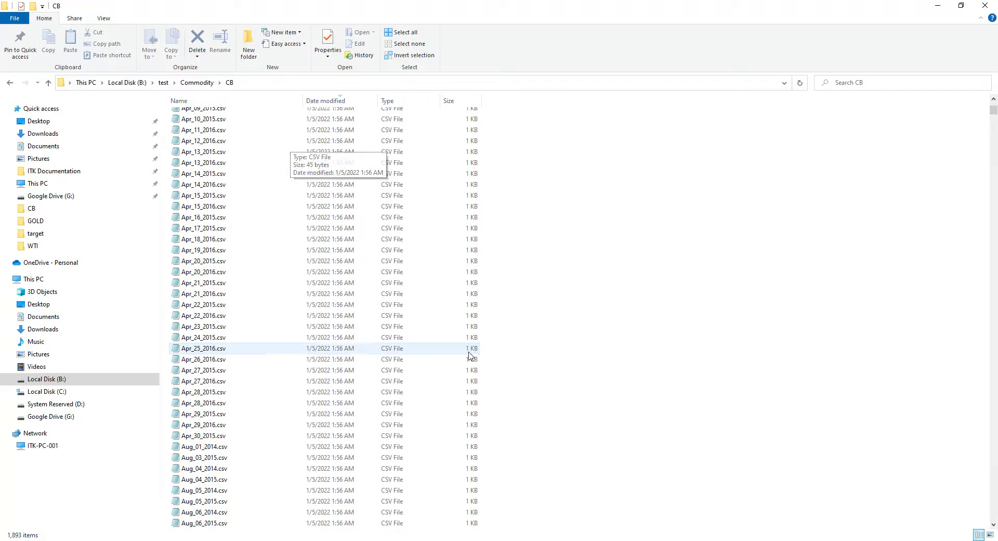
double_click(470, 348)
click(938, 241)
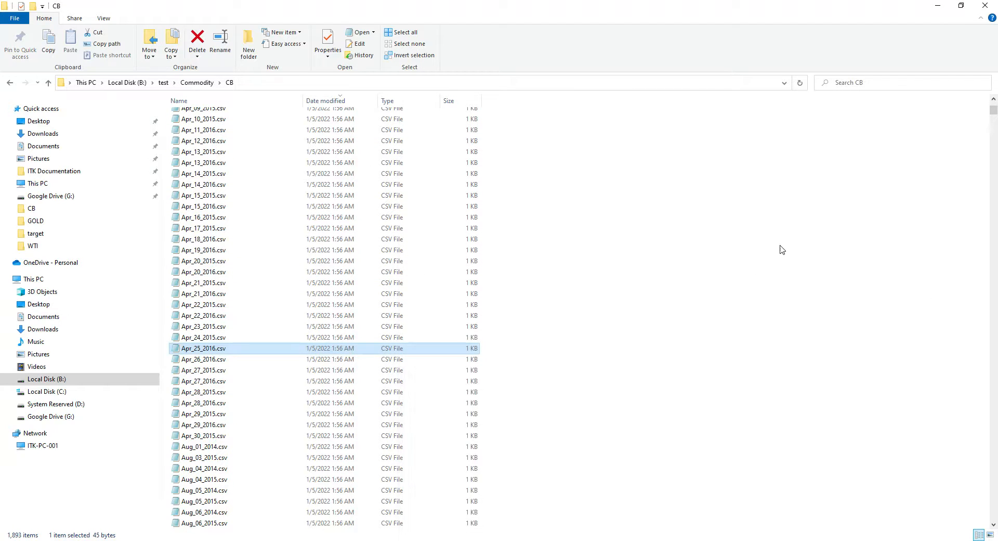
key(alt+Tab)
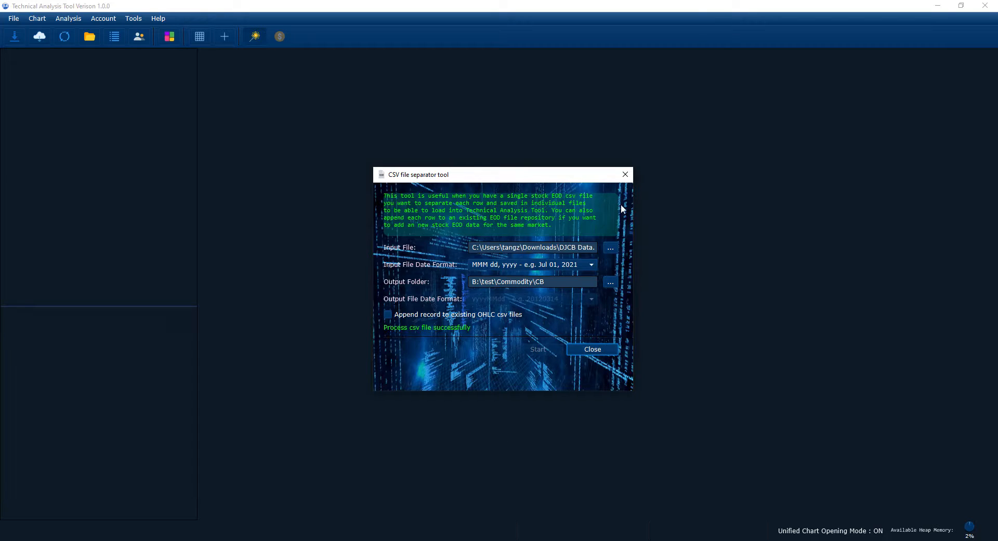
Close the CSV file separator tool and clear the loaded data from the Market Data tree.
click(603, 351)
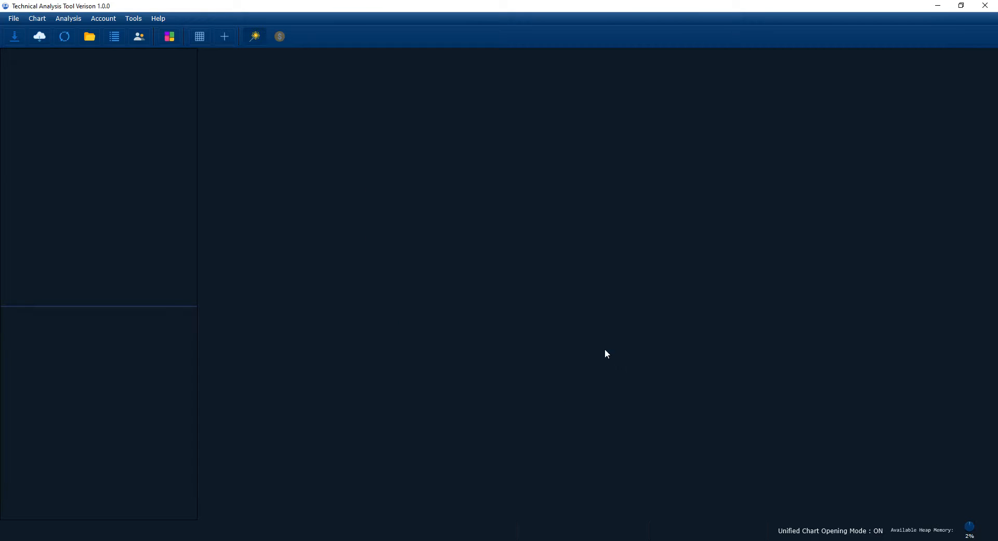
click(20, 36)
click(655, 130)
click(90, 36)
right_click(57, 147)
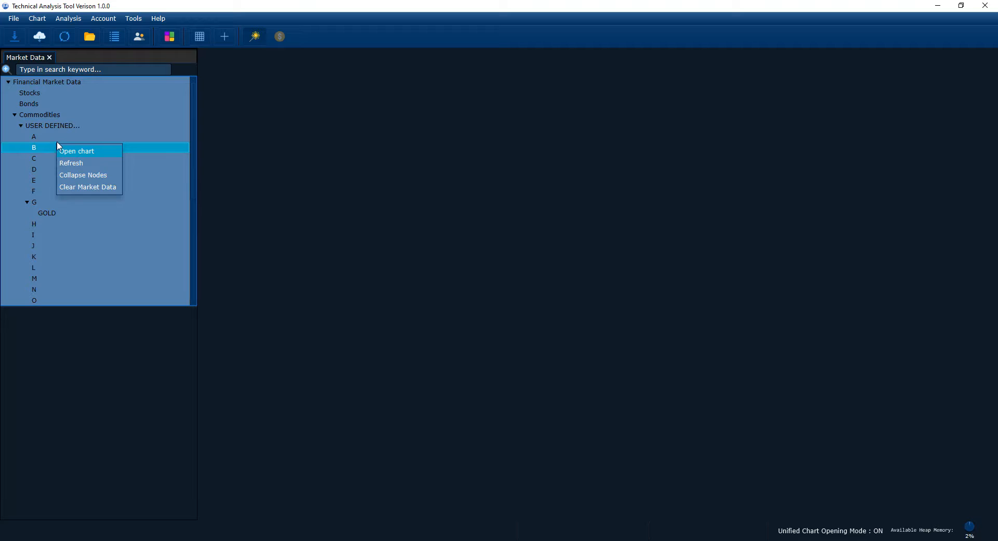
click(83, 187)
Set up a financial market data import with country Global, market type Commodities and market code User Defined.
click(21, 42)
click(458, 156)
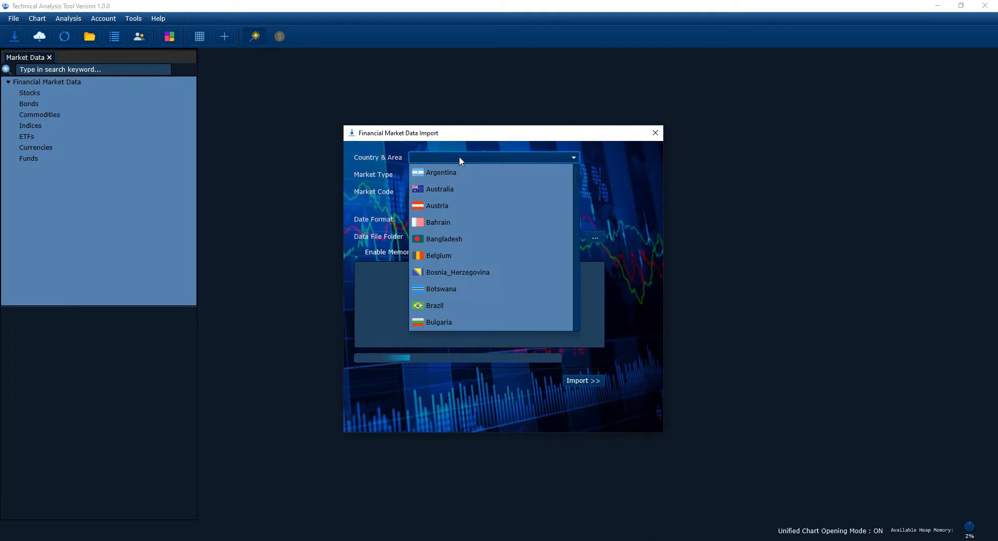
scroll(468, 229, down, 10)
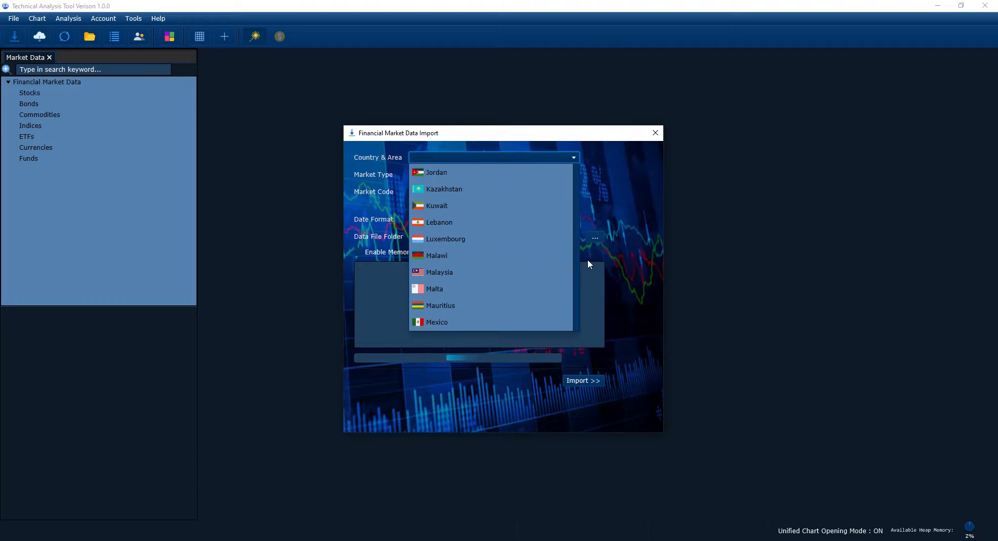
drag(576, 237, 577, 316)
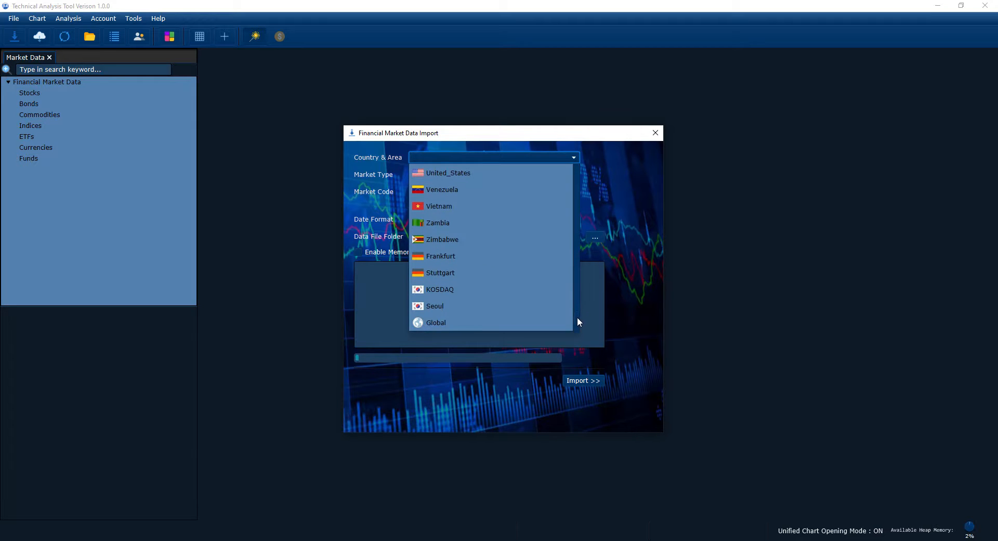
click(441, 310)
click(426, 177)
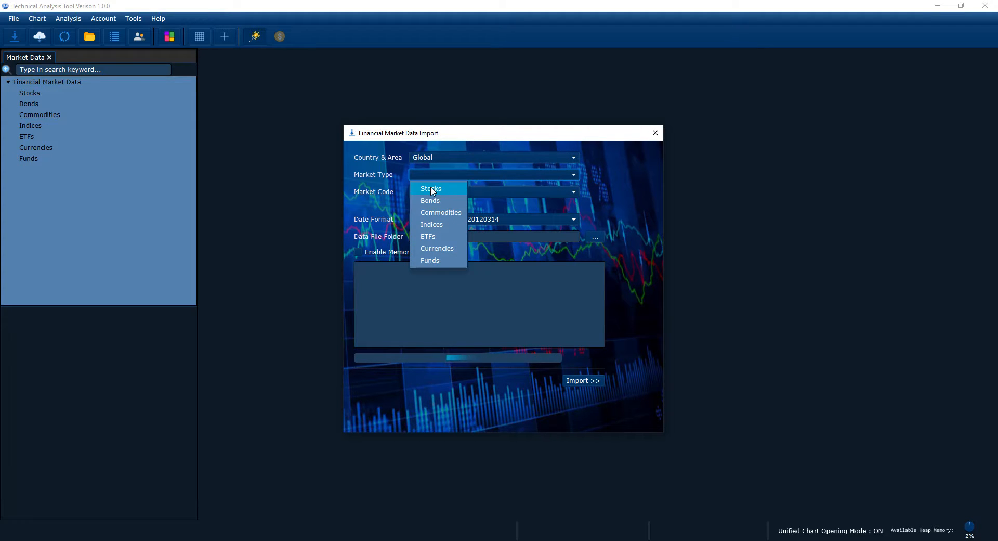
click(432, 208)
click(434, 193)
click(434, 204)
Import the silver data from the folder B:\test\Commodity\SILVER and close the import dialog.
click(595, 237)
click(197, 27)
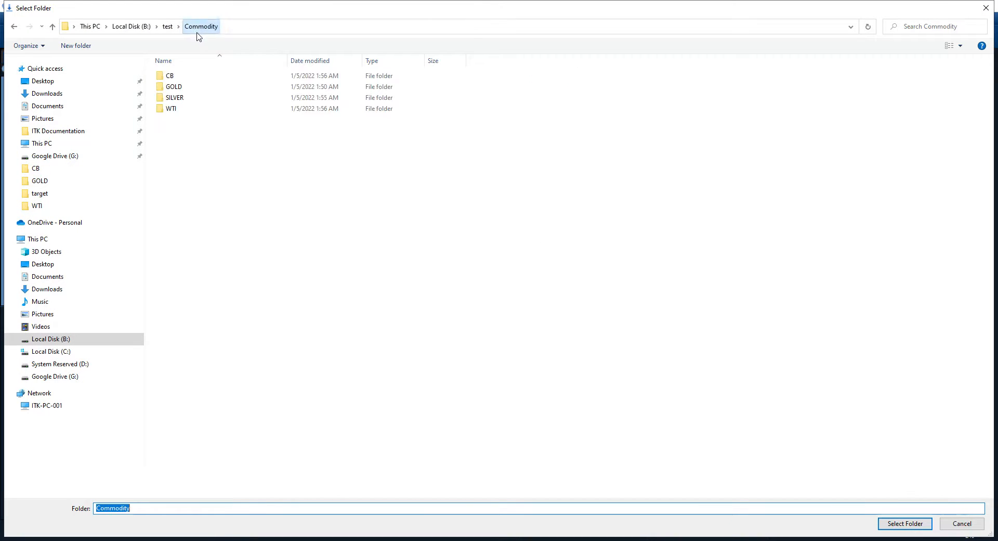
double_click(178, 99)
click(889, 523)
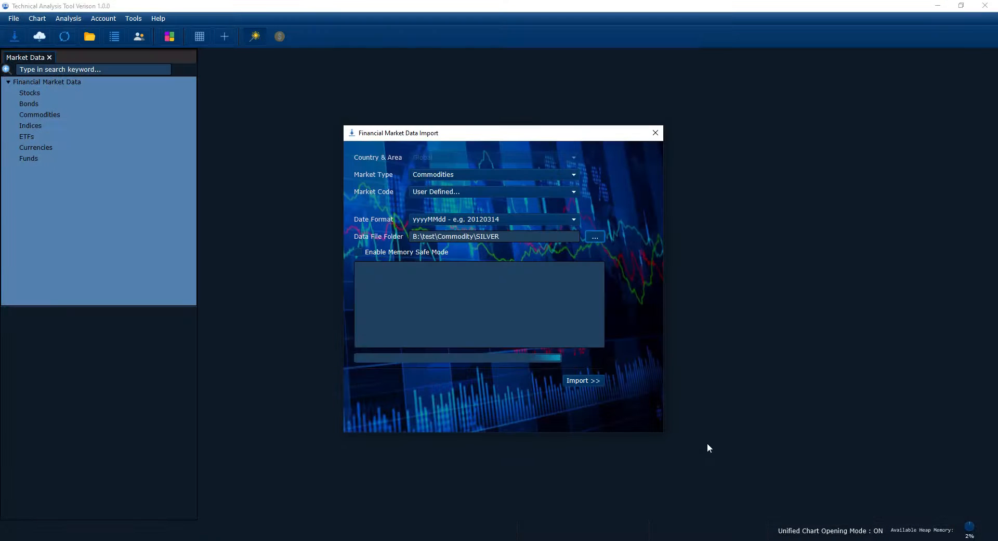
click(589, 380)
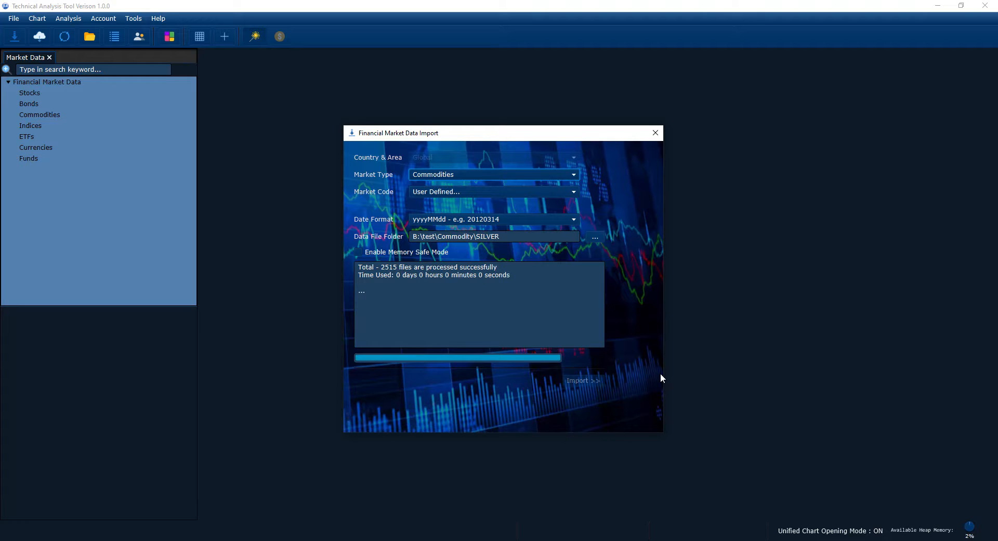
click(655, 132)
Refresh the Market Data tree and open the chart of SILVER under the user-defined commodities.
right_click(51, 126)
click(65, 144)
scroll(78, 210, down, 5)
click(57, 214)
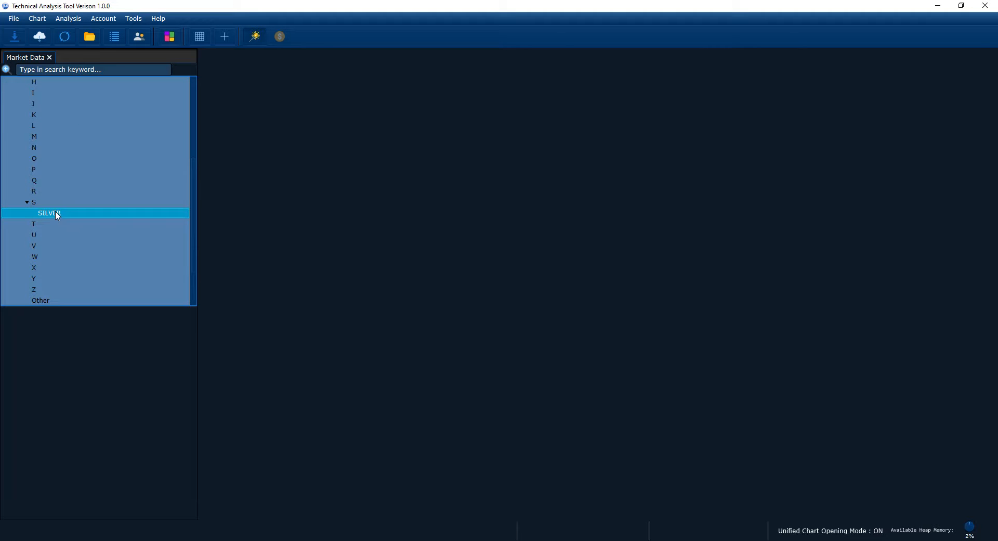
double_click(58, 214)
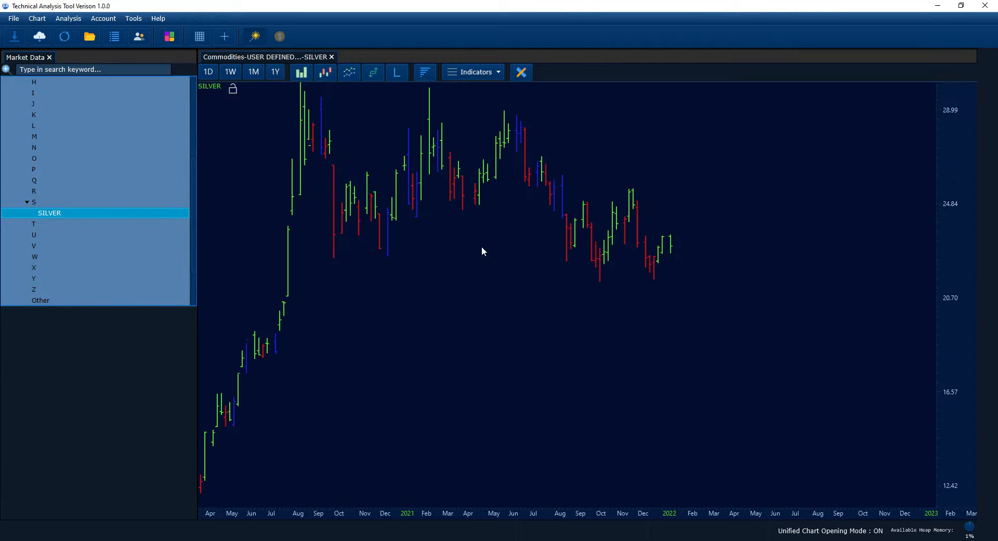
Display the SILVER chart as candlesticks, look through its price history, and close the chart.
click(333, 75)
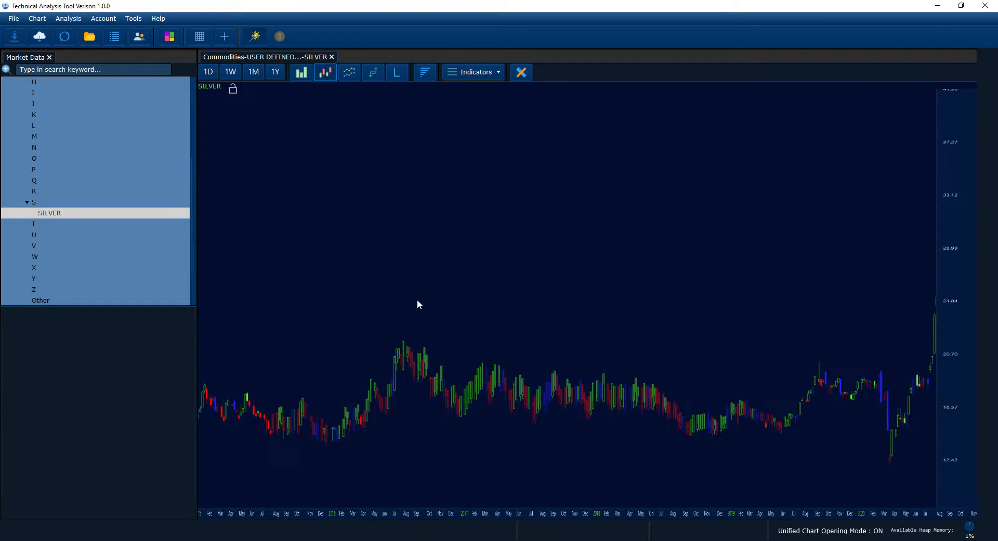
drag(480, 307, 434, 341)
drag(715, 401, 683, 291)
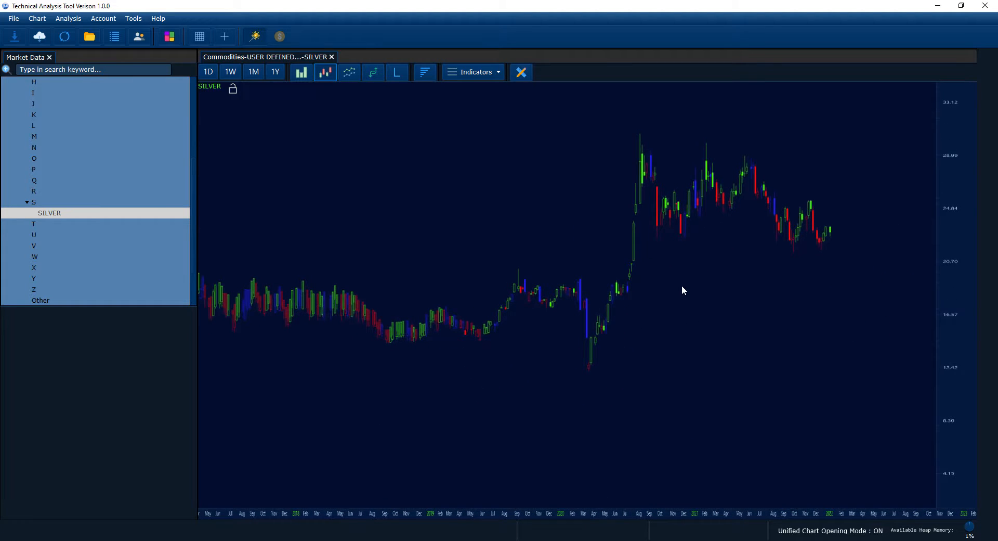
click(331, 57)
click(547, 313)
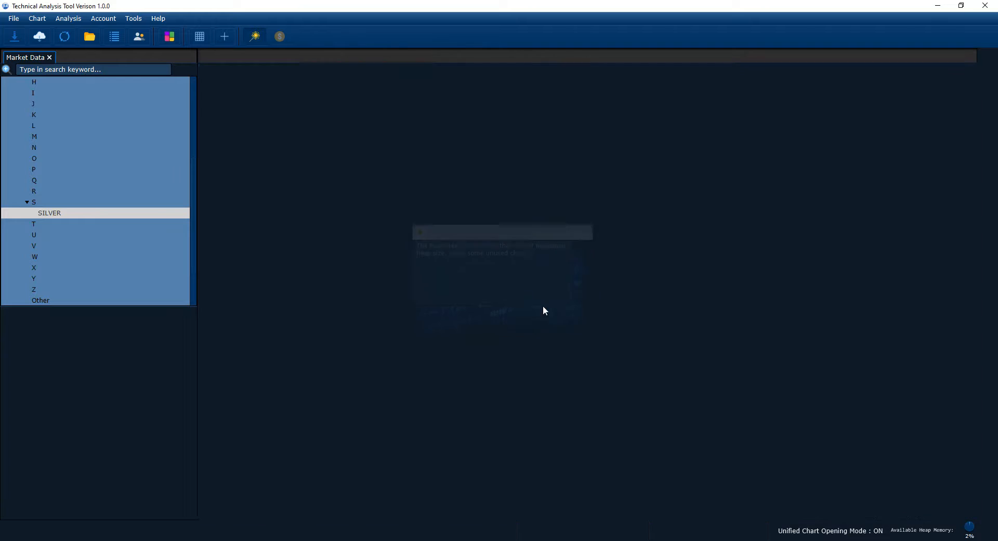
Clear the loaded market data and set up a new import with country Global, market type Commodities and market code User Defined.
right_click(60, 214)
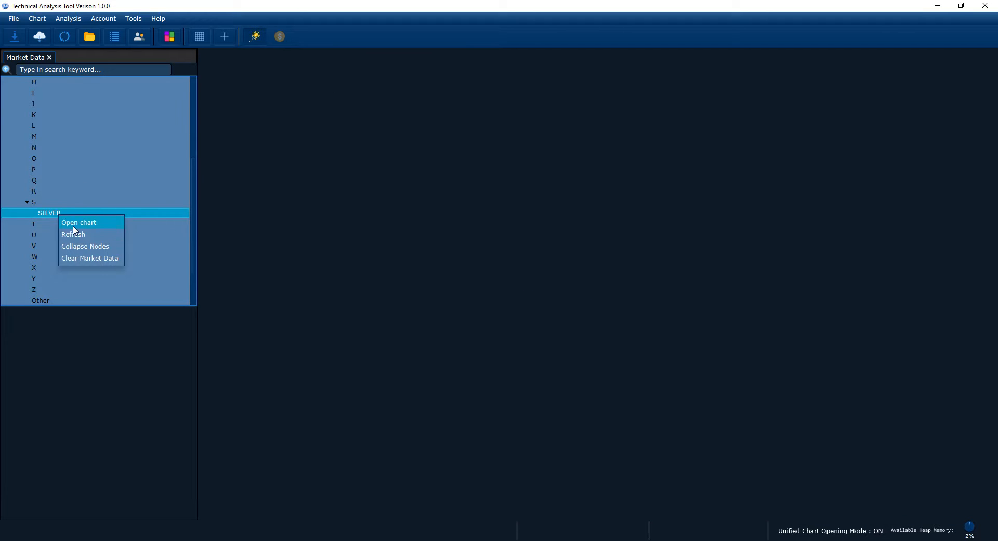
click(79, 257)
click(15, 40)
click(483, 158)
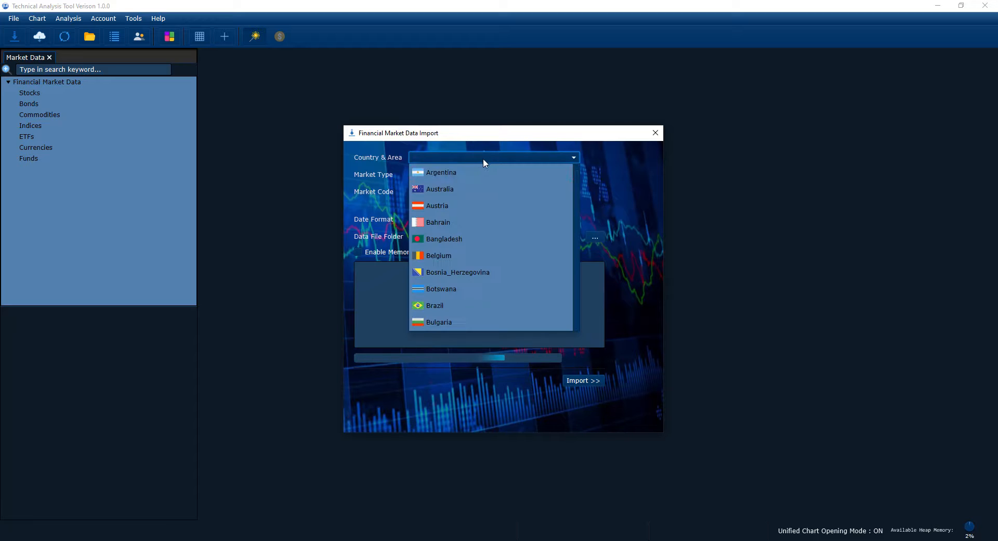
scroll(518, 266, down, 20)
scroll(513, 297, down, 5)
click(473, 323)
click(452, 176)
click(429, 207)
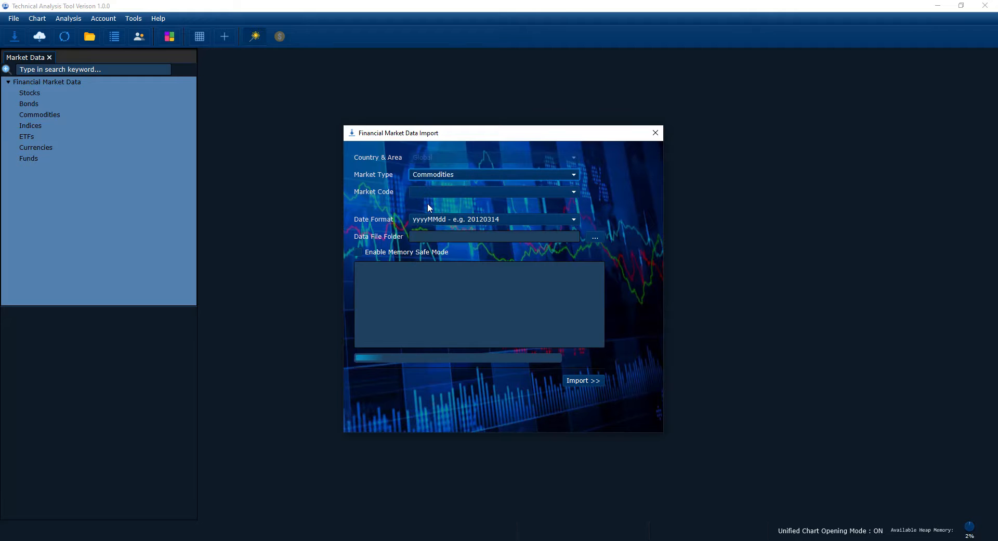
click(448, 191)
click(455, 203)
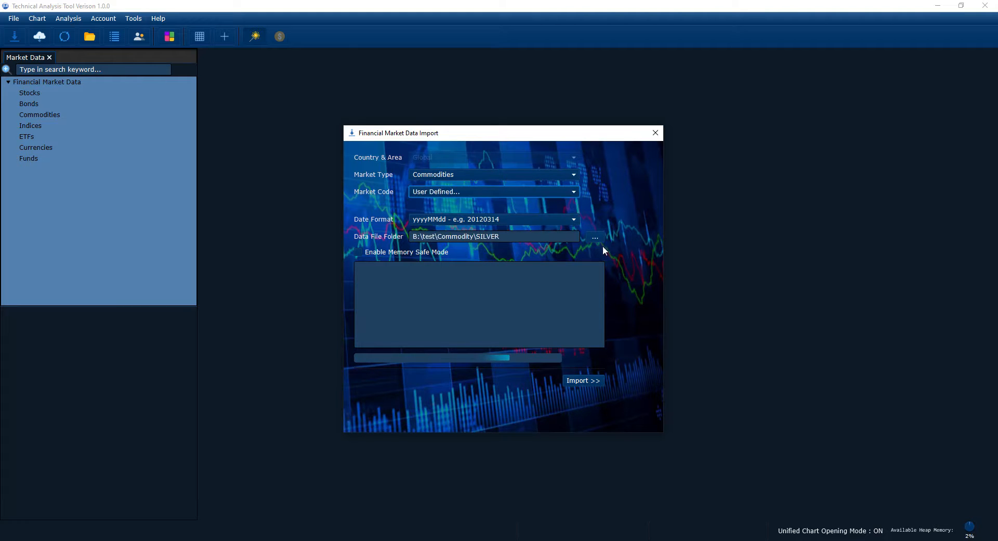
Import the data from the folder B:\test\Commodity\CB and close the import dialog.
click(601, 239)
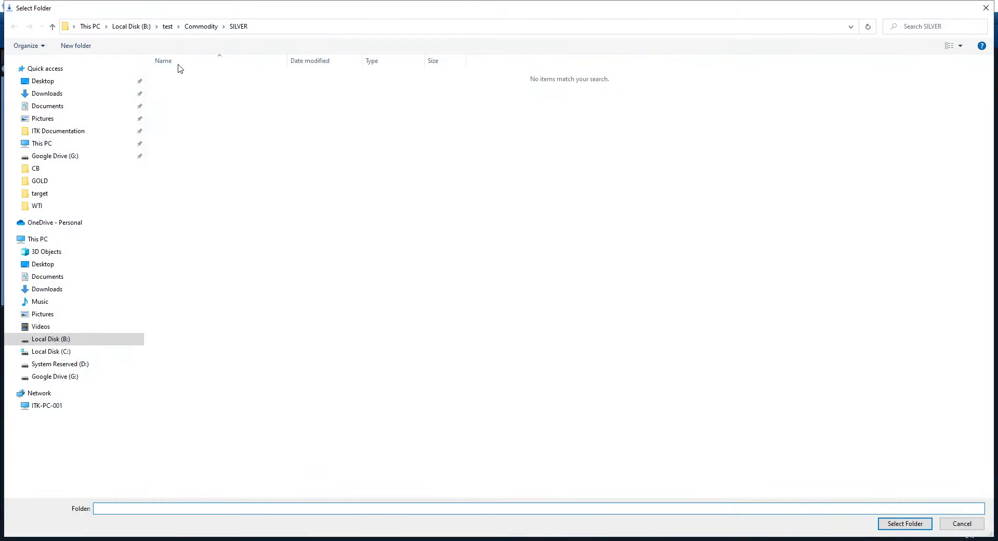
click(200, 27)
click(170, 78)
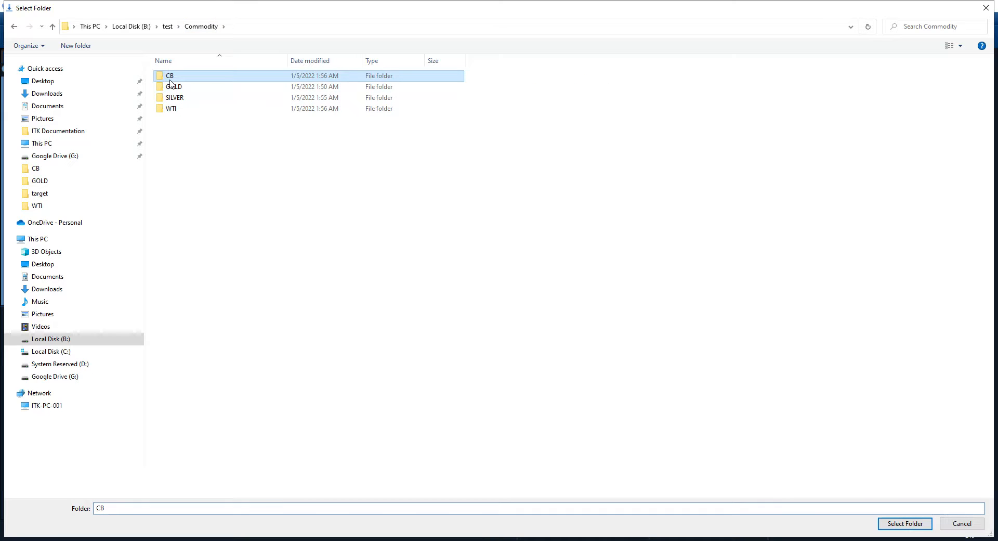
double_click(170, 77)
click(909, 524)
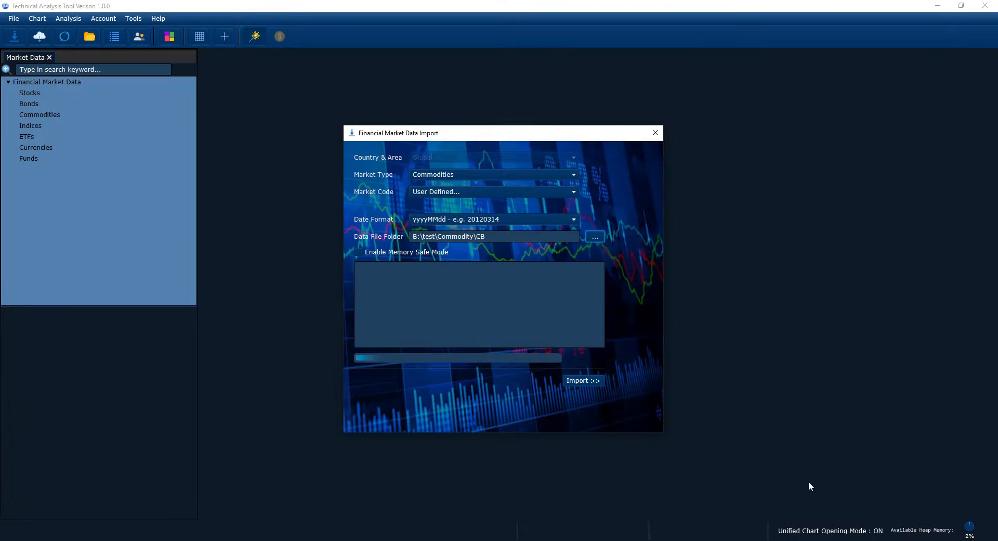
click(583, 380)
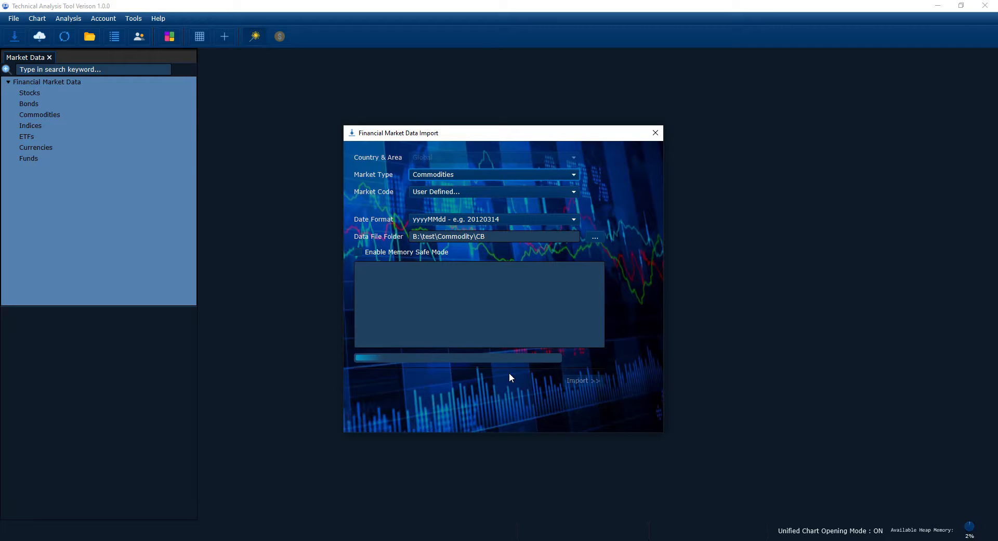
click(656, 132)
Refresh the Market Data tree, then open the user-defined commodity DJCB as a candlestick chart and look through its price history.
right_click(28, 114)
click(41, 129)
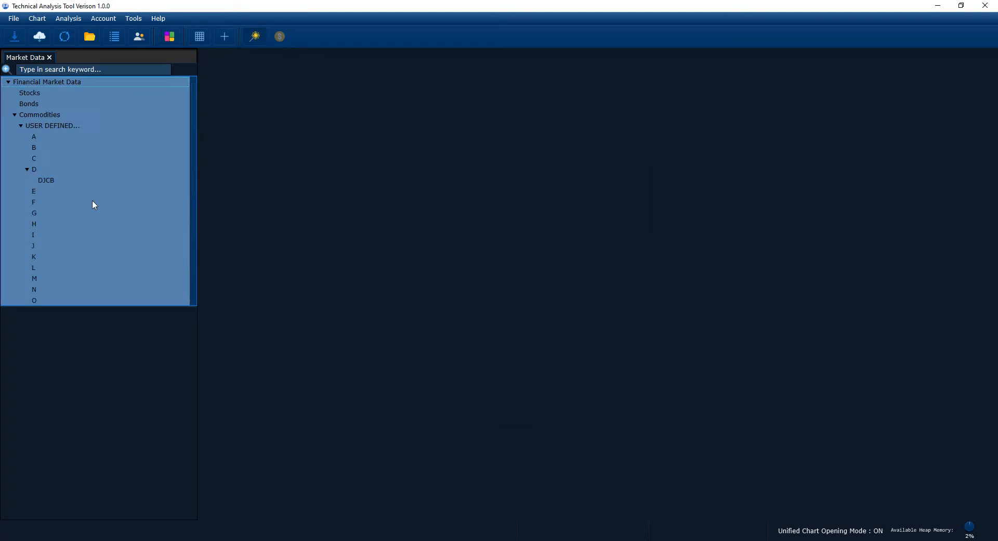
double_click(38, 179)
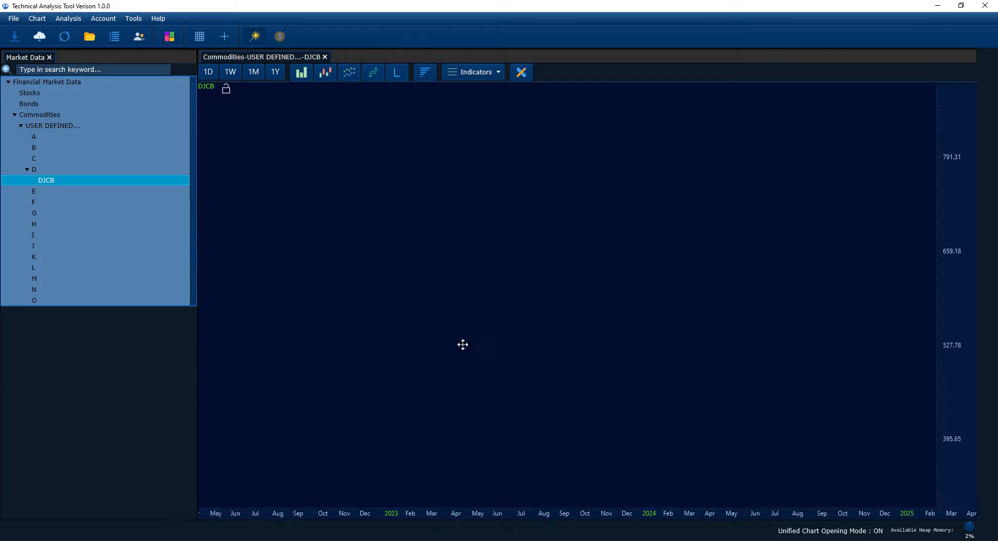
click(325, 75)
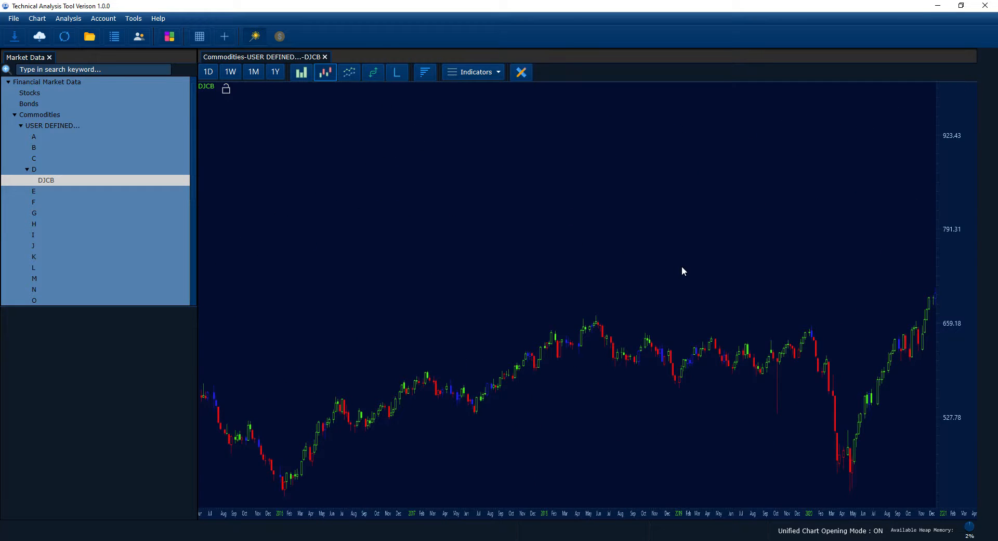
drag(660, 280, 334, 295)
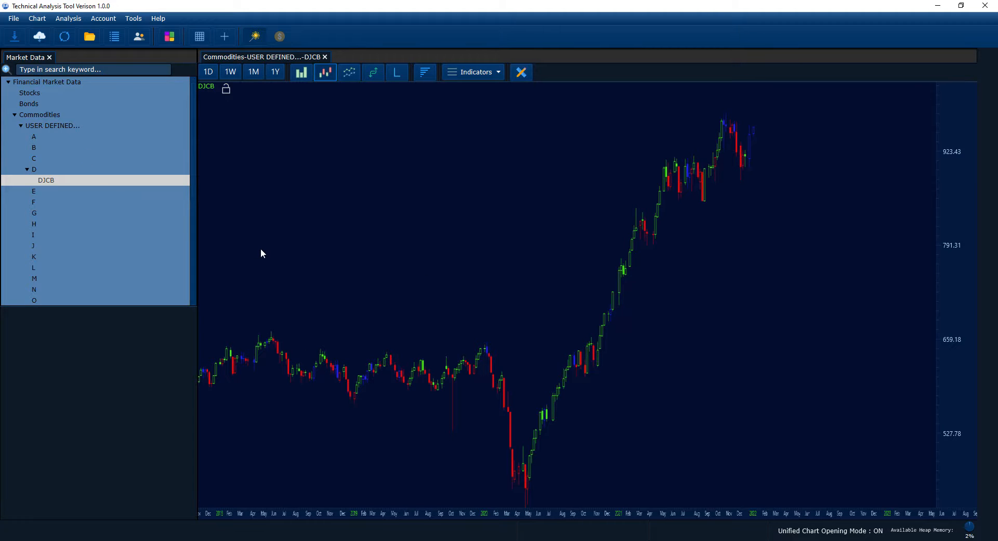
Clear the loaded commodities from the Market Data tree.
right_click(40, 124)
click(66, 165)
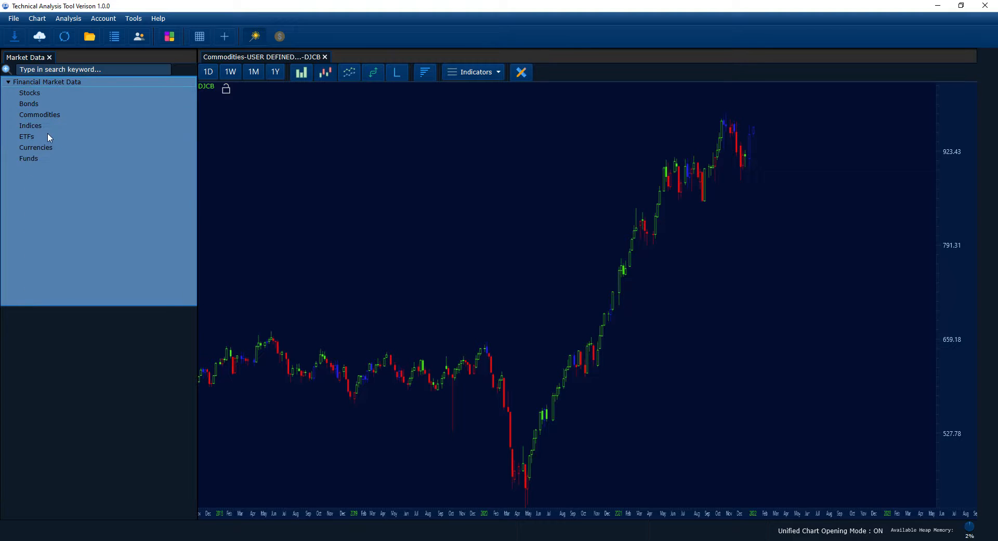
click(15, 36)
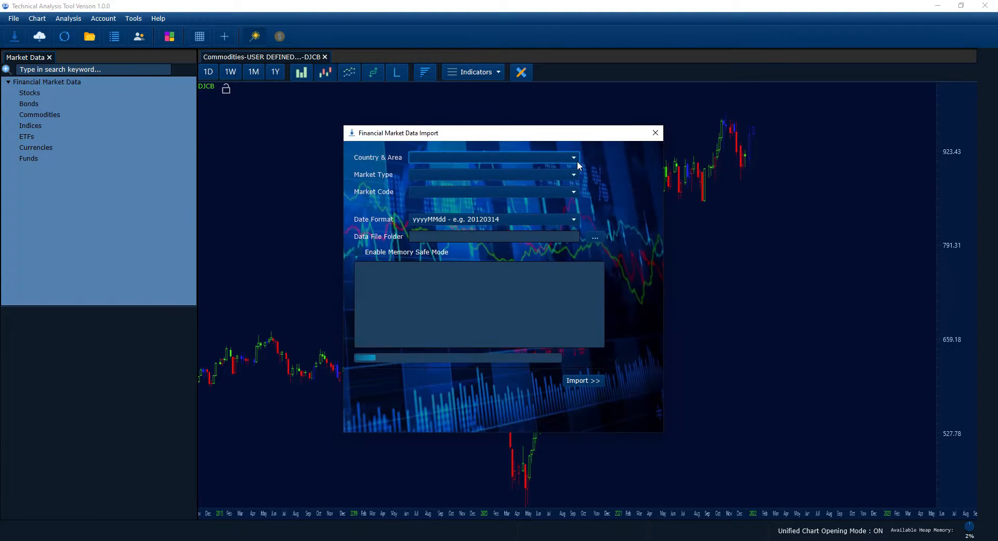
click(655, 133)
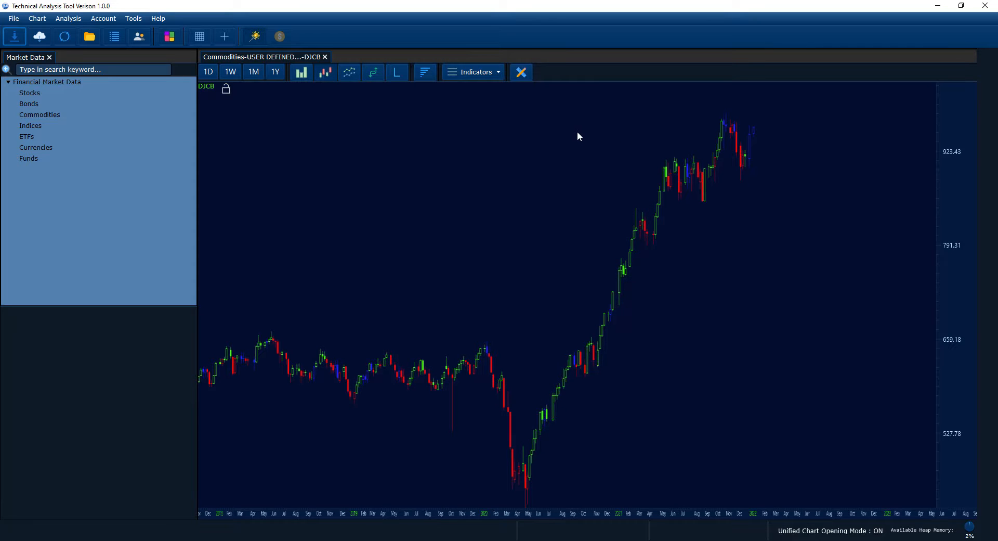
Switch to File Explorer and examine the record format in Apr_01_2016.csv from the Commodity\CB folder.
click(370, 540)
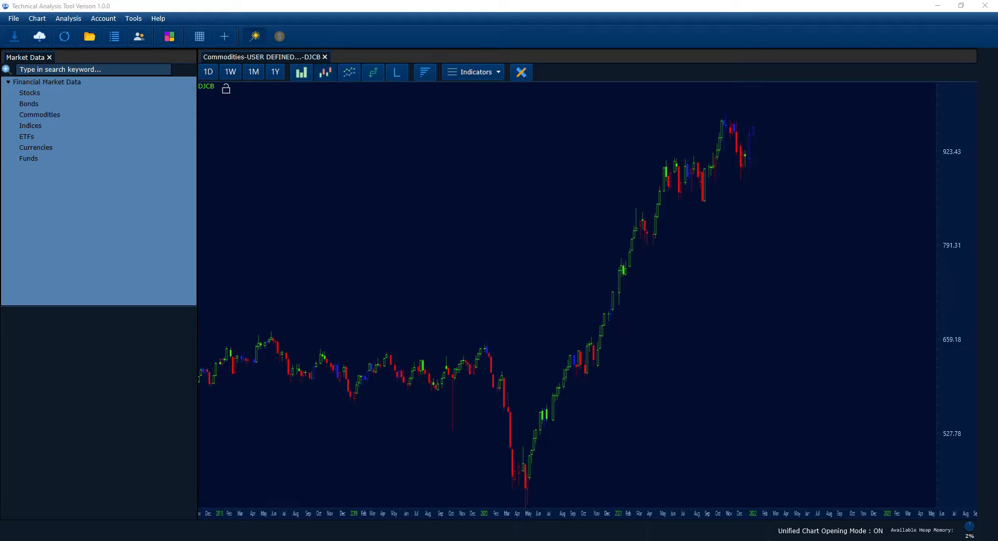
click(366, 526)
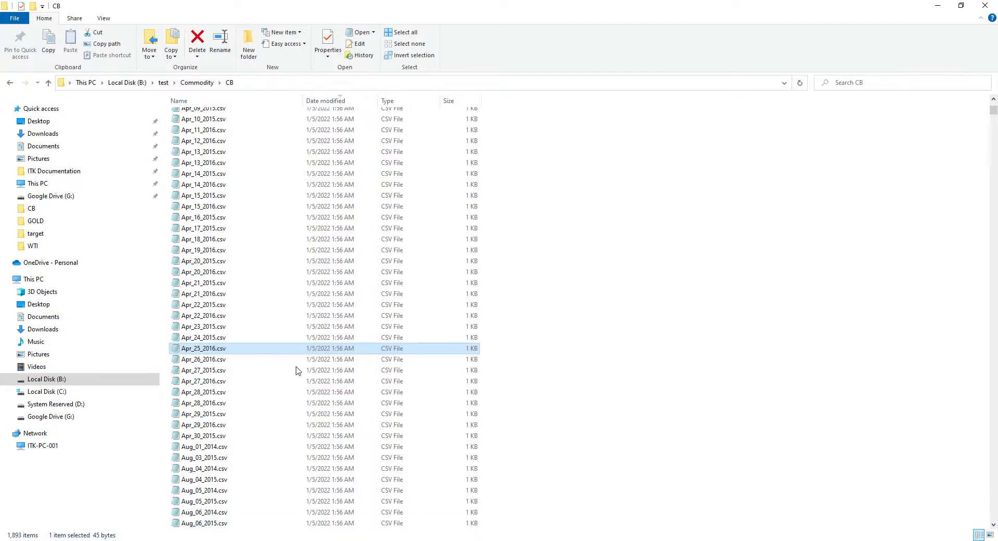
scroll(214, 113, up, 3)
click(197, 82)
double_click(186, 113)
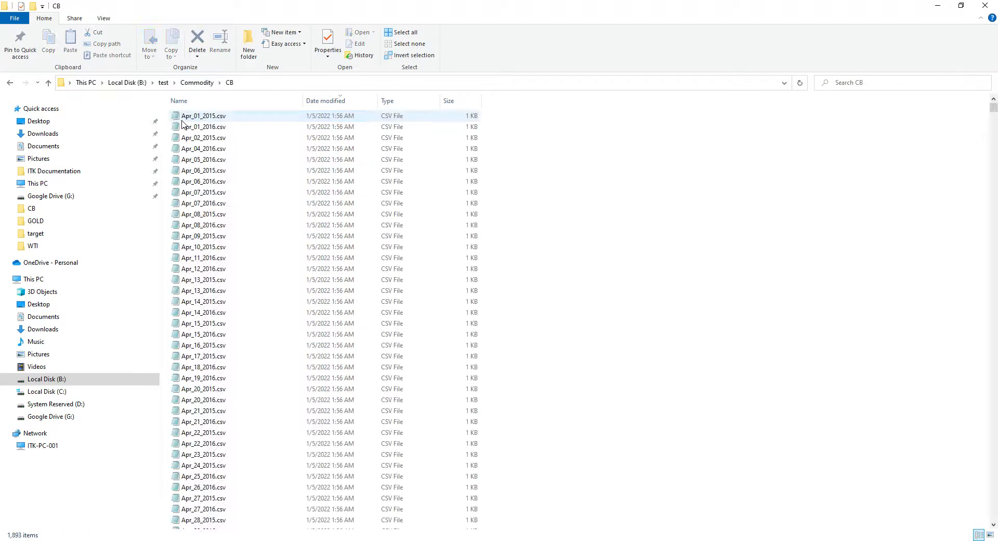
click(197, 82)
double_click(186, 115)
double_click(198, 127)
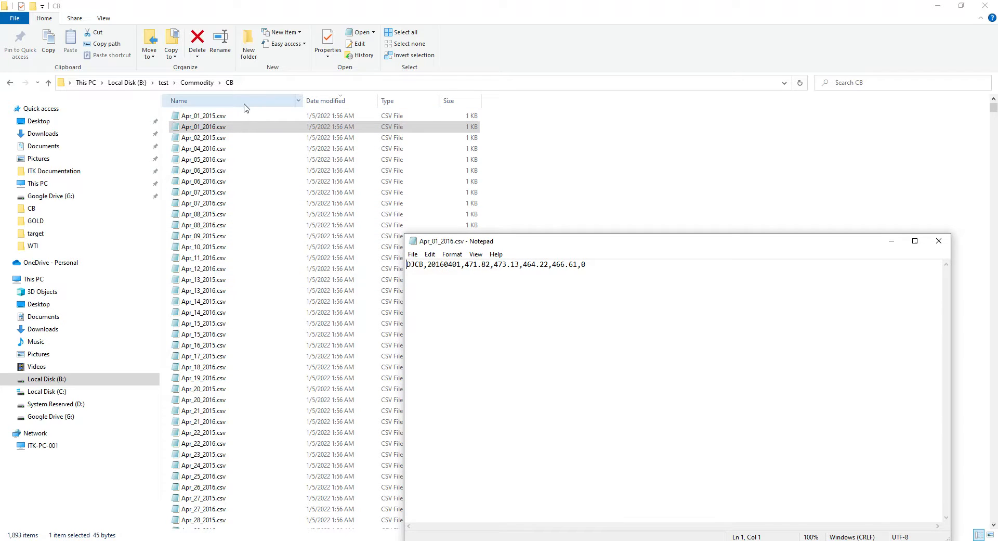
drag(593, 266, 363, 264)
click(594, 272)
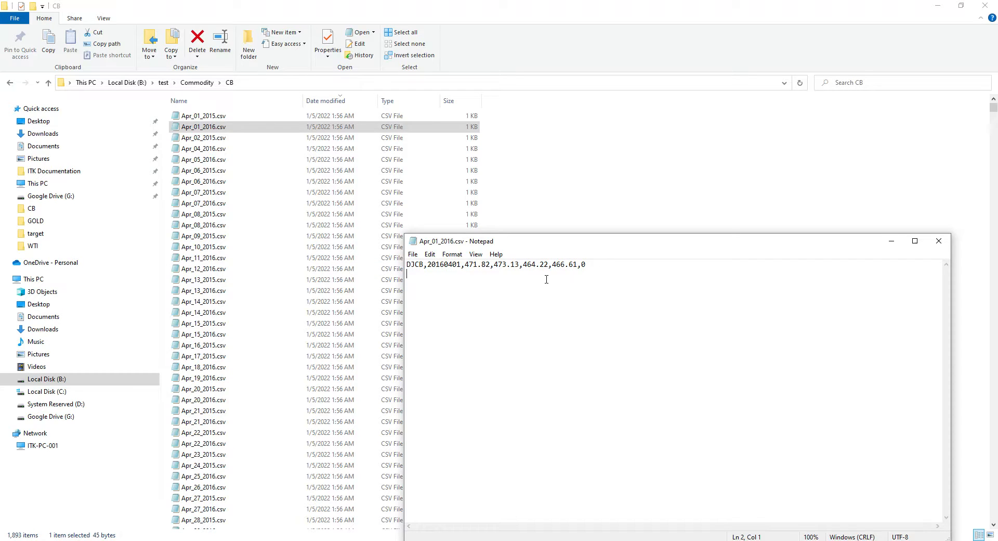
click(939, 241)
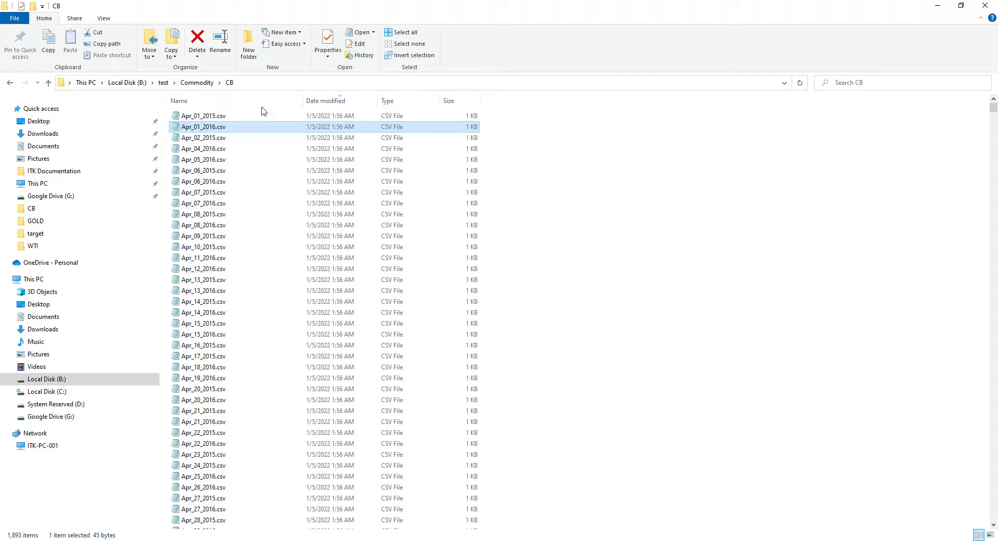
click(229, 82)
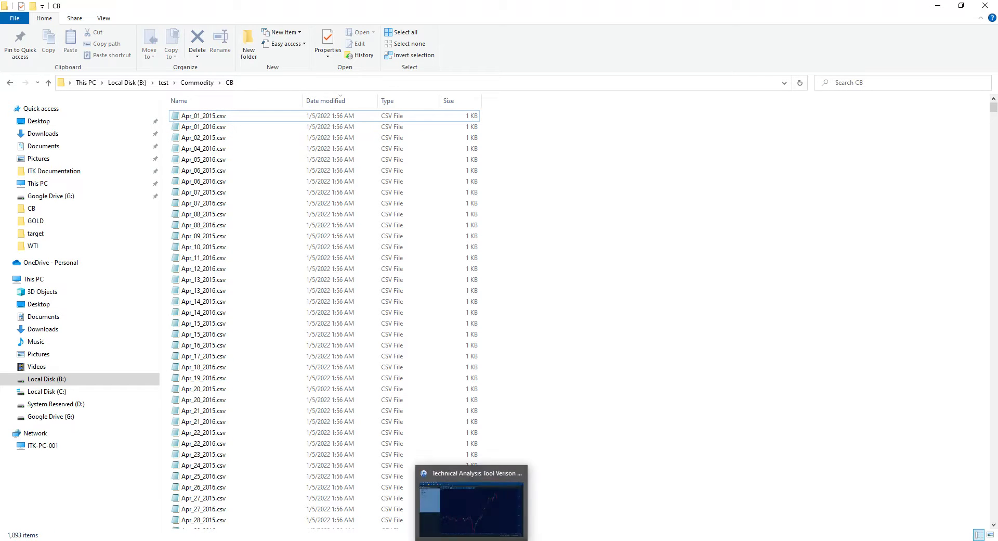
Switch back to Technical Analysis Tool, close the DJCB chart and open the CSV file separator tool.
mouse_move(467, 540)
click(467, 507)
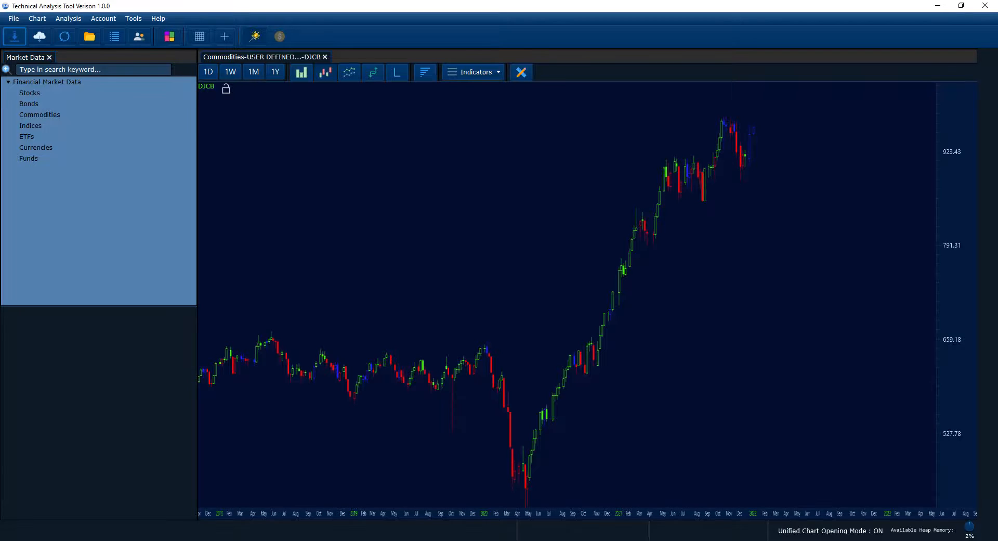
drag(341, 298, 466, 283)
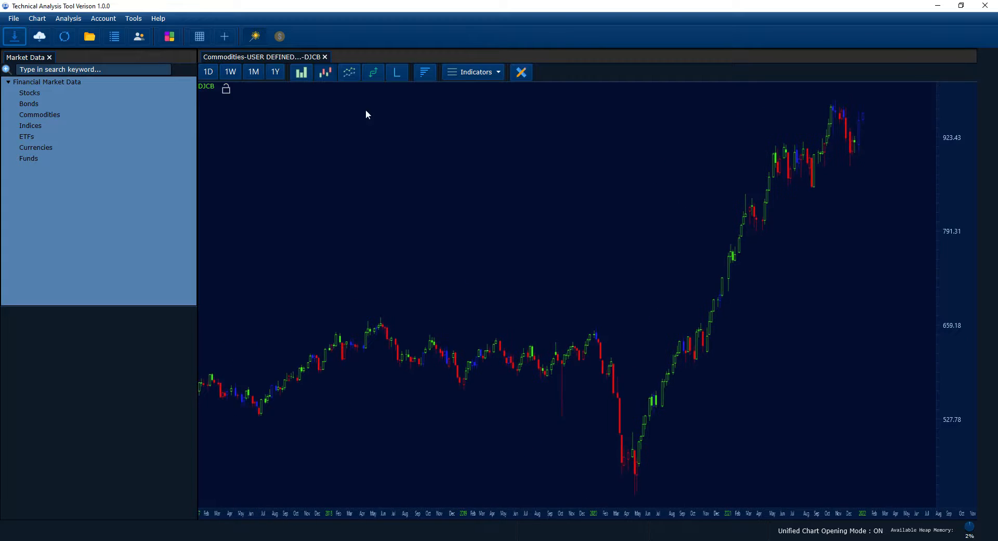
click(325, 57)
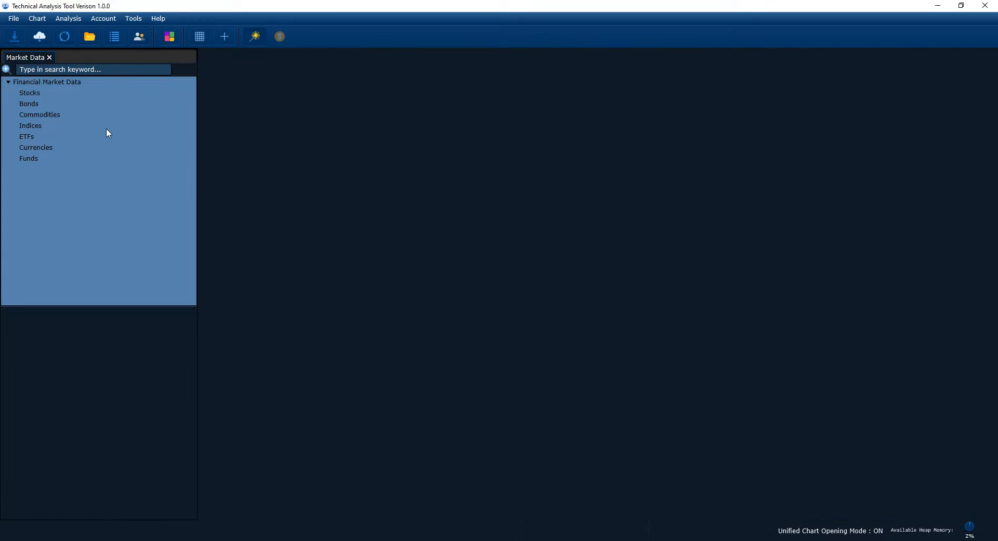
click(130, 20)
click(137, 39)
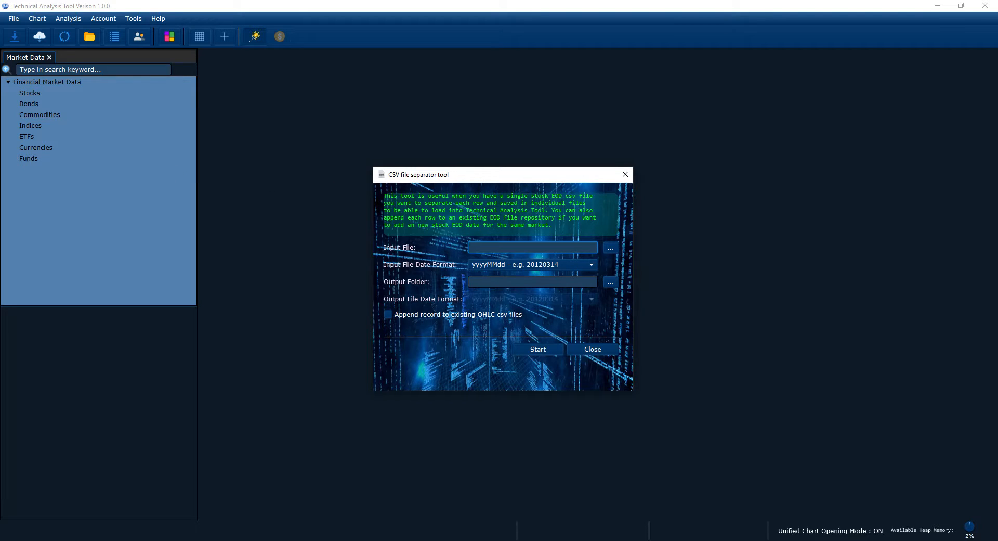
Switch to File Explorer and examine the single record in Apr_04_2016.csv from the Commodity\CB folder.
click(370, 540)
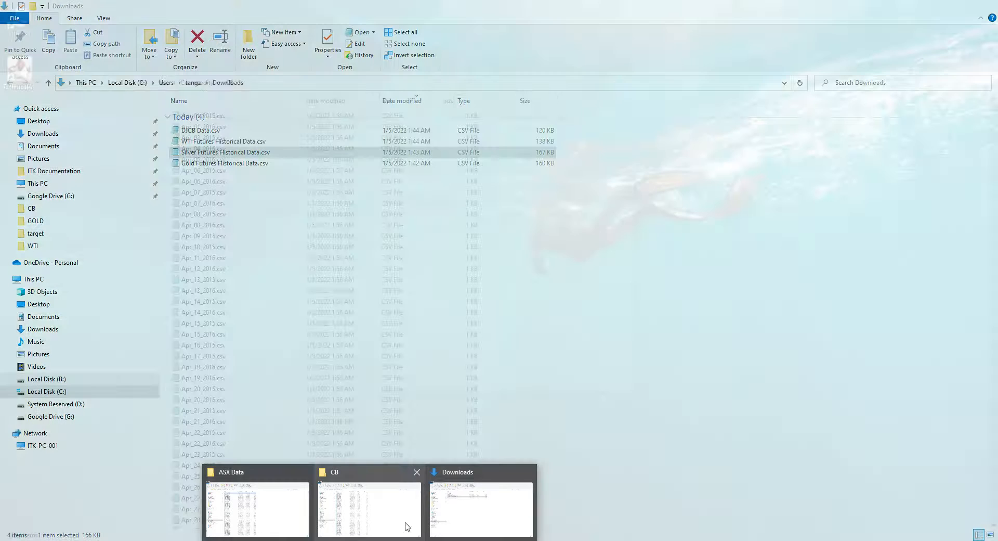
click(384, 522)
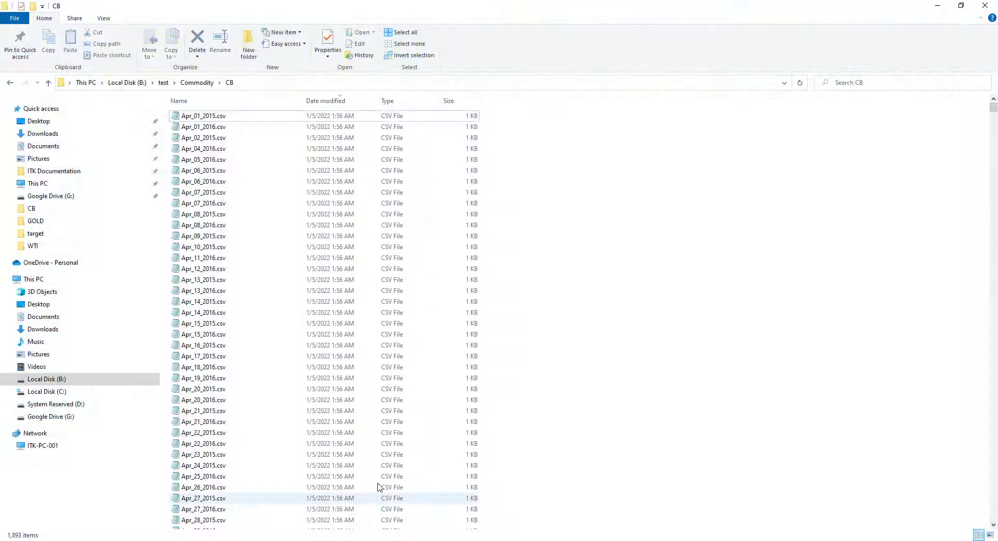
click(204, 83)
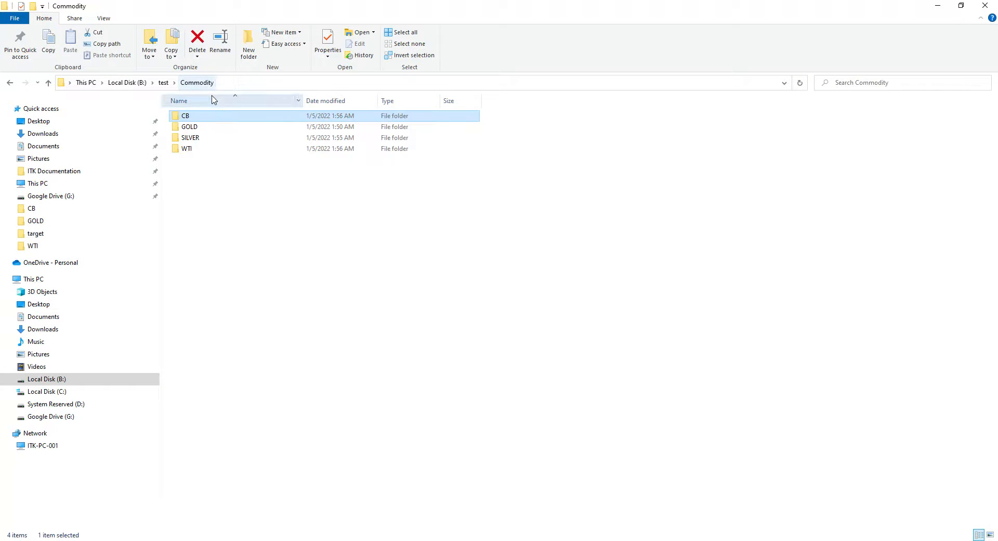
double_click(198, 119)
double_click(217, 149)
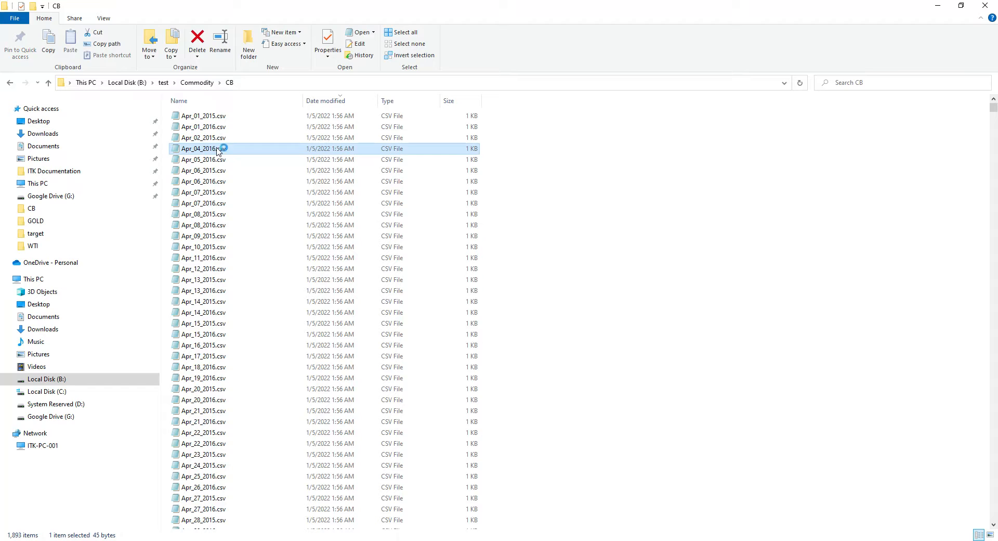
drag(619, 249, 343, 219)
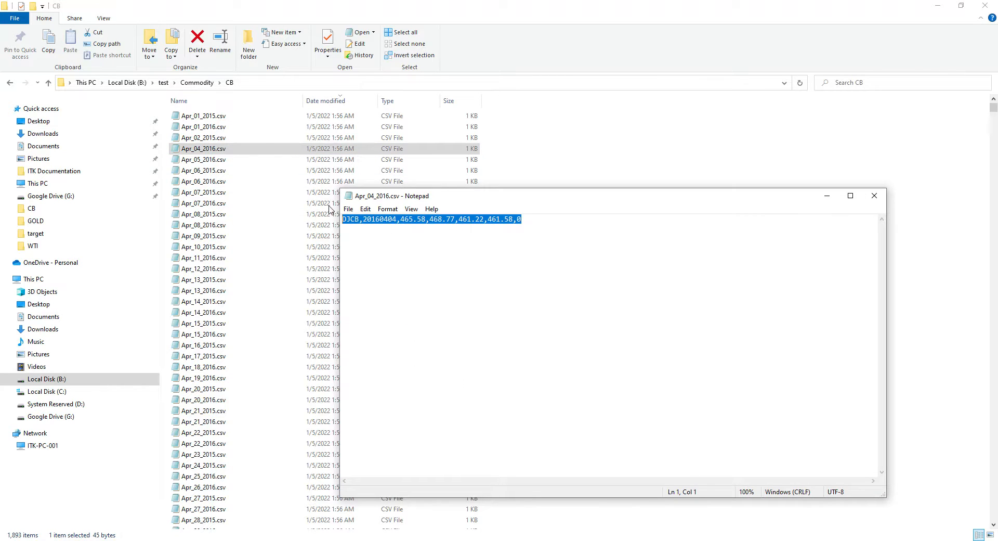
click(873, 196)
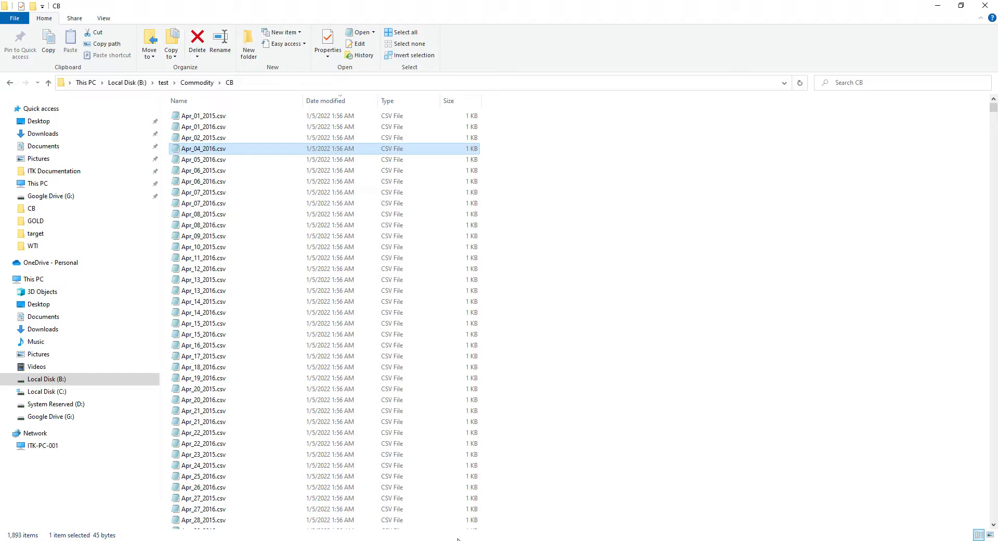
Switch back to Technical Analysis Tool and set Gold Futures Historical Data.csv as the separator's input file with date format MMM dd, yyyy.
click(459, 540)
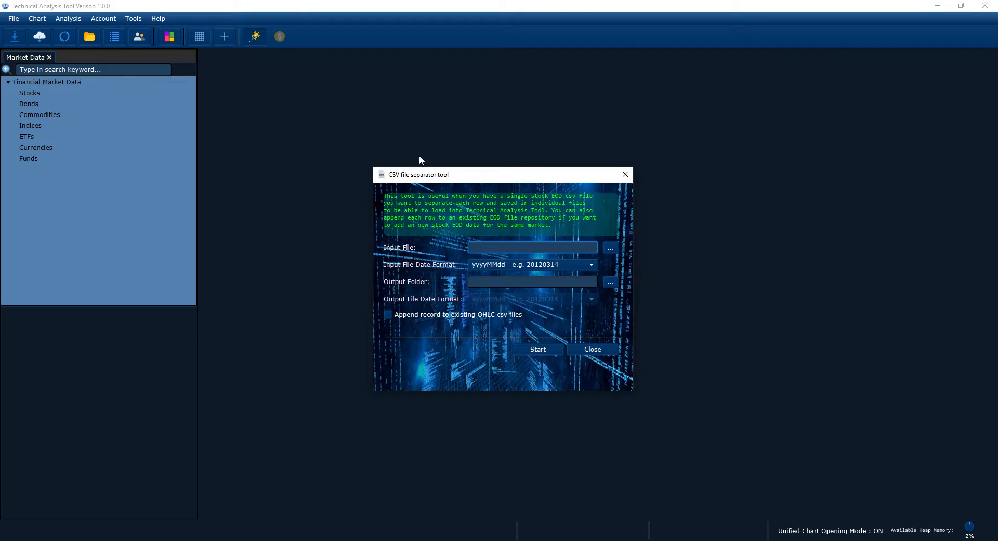
click(610, 249)
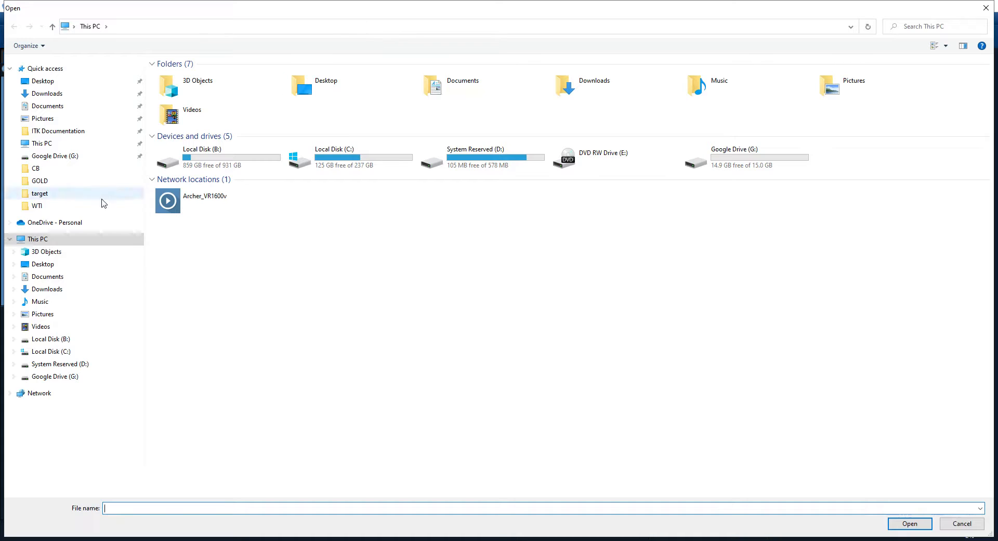
click(47, 94)
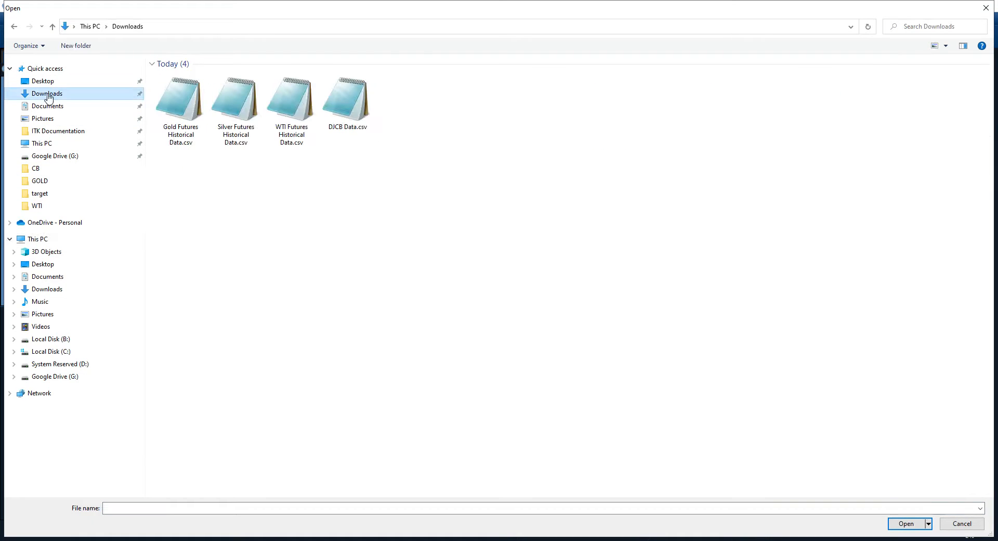
double_click(185, 115)
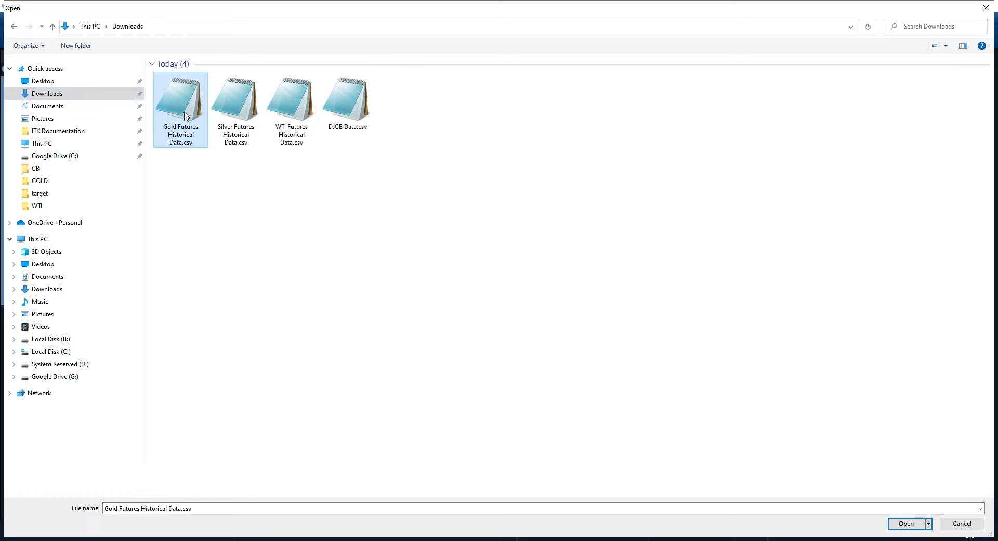
click(571, 263)
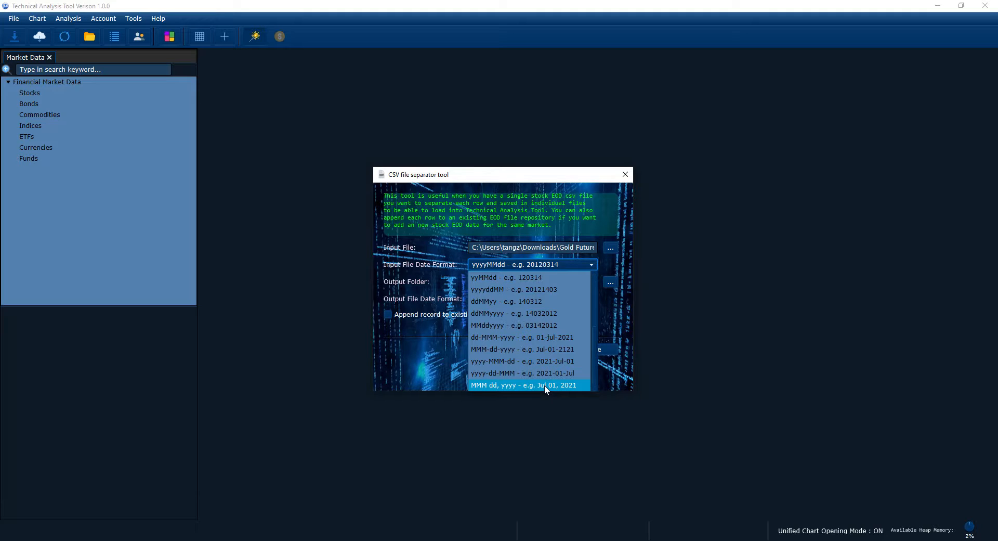
click(545, 385)
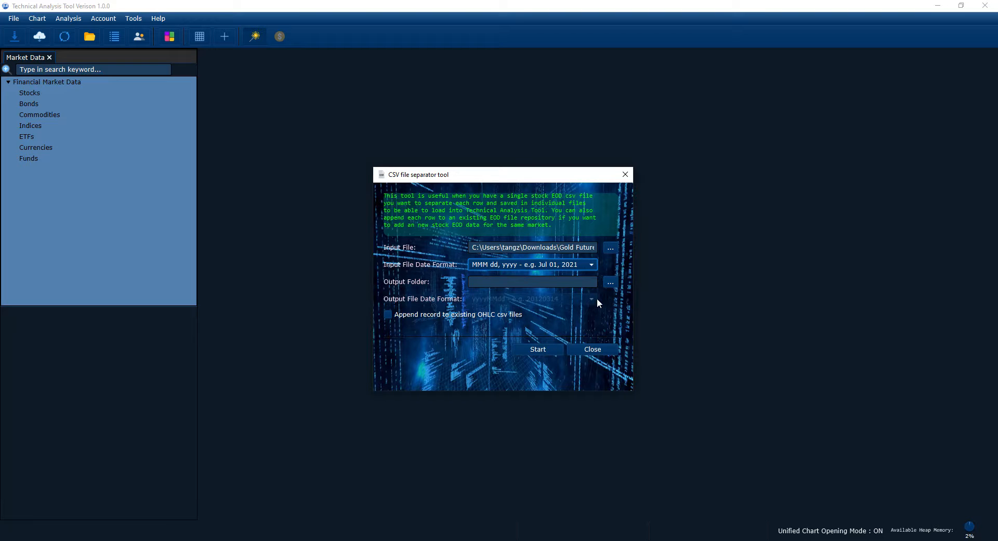
Browse for the separator's output folder and open B:\test\Commodity\CB.
click(607, 285)
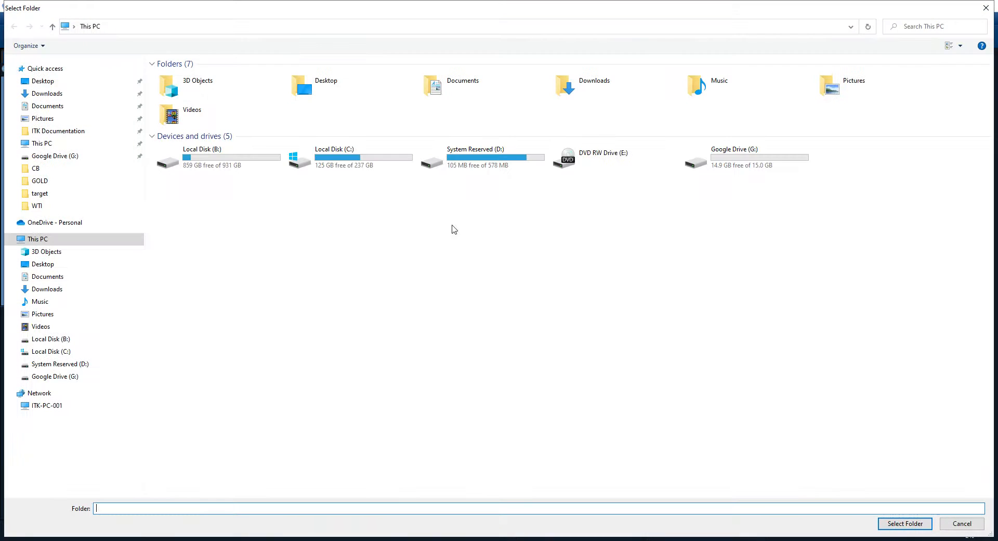
double_click(237, 165)
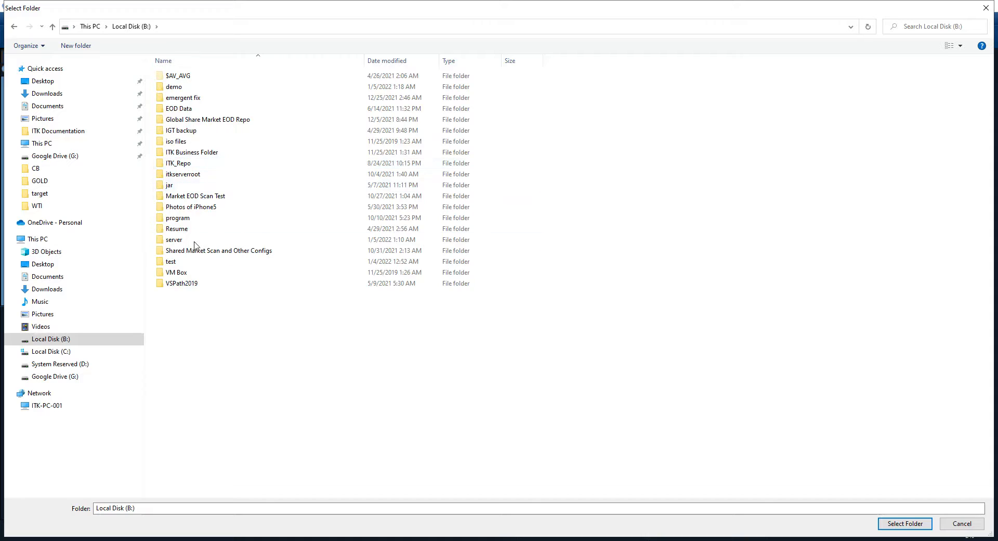
click(174, 262)
double_click(174, 261)
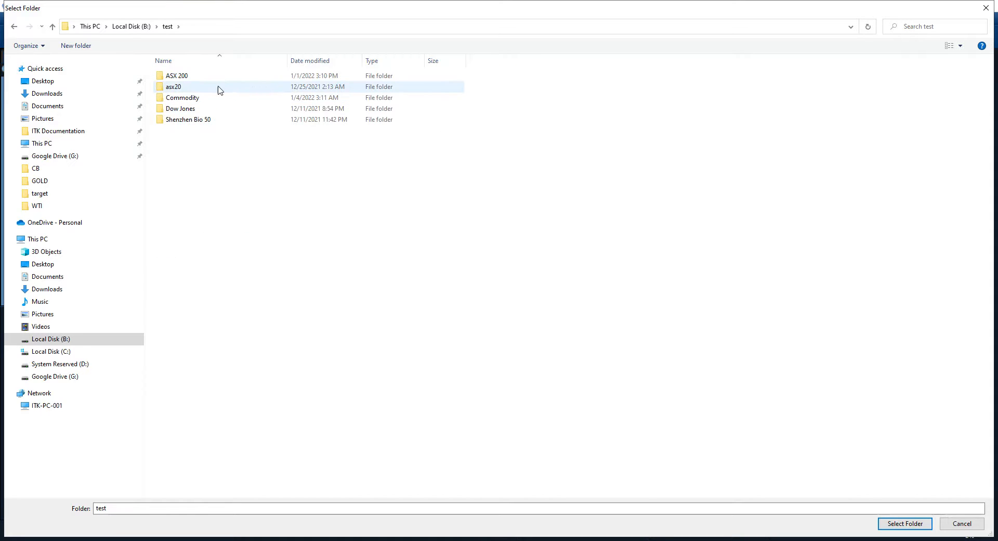
double_click(187, 97)
double_click(186, 78)
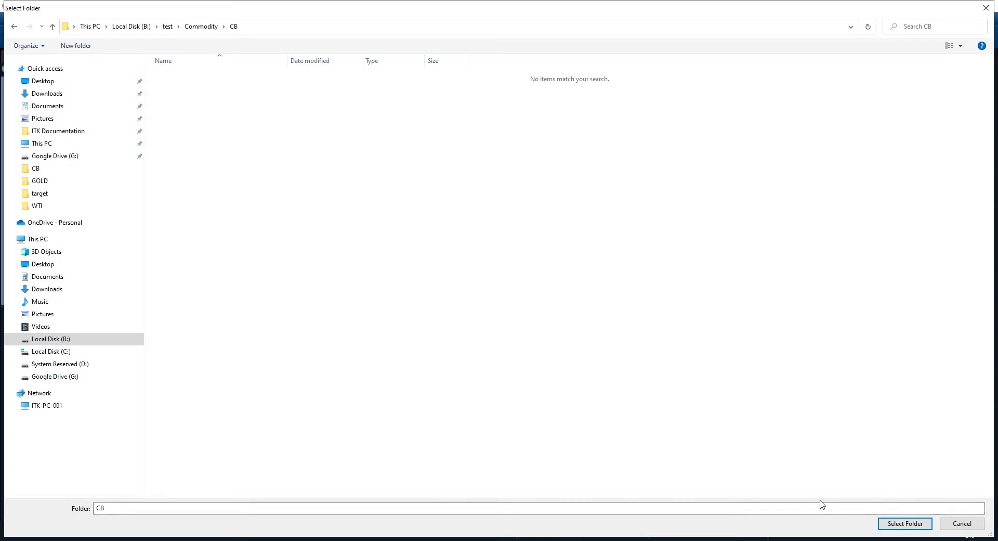
Switch to File Explorer's CB folder, examine the record in Apr_01_2015.csv, and close both windows.
click(370, 540)
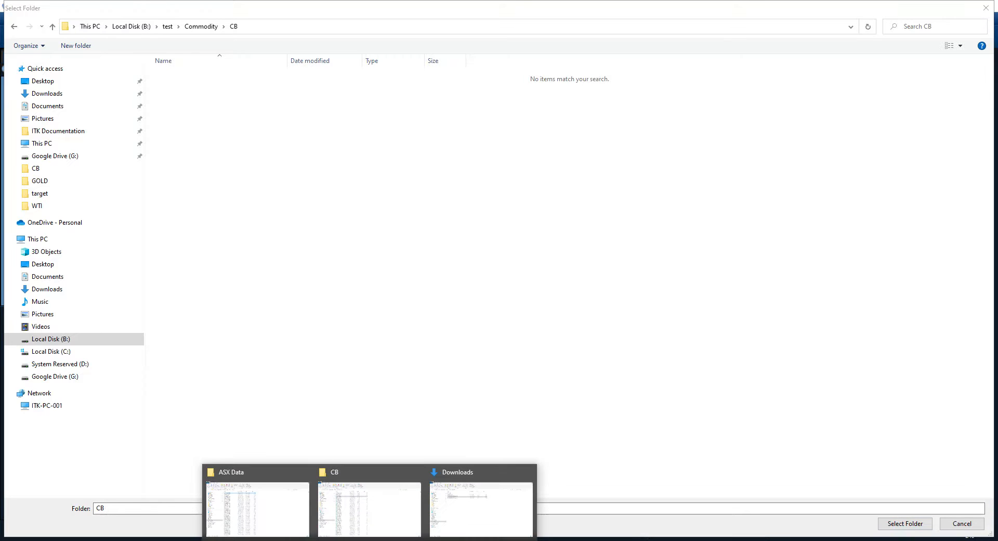
click(387, 533)
drag(346, 8, 533, 173)
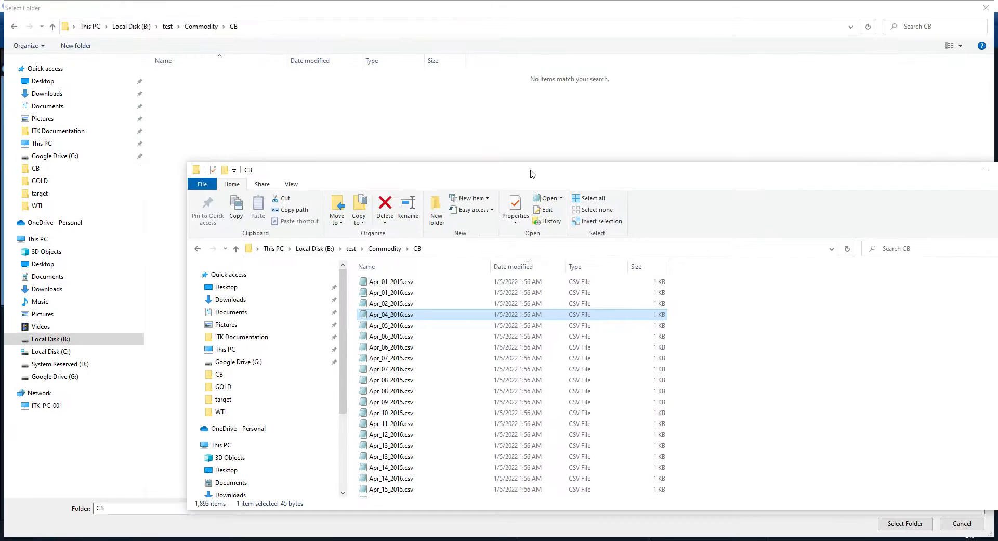
double_click(388, 282)
click(541, 226)
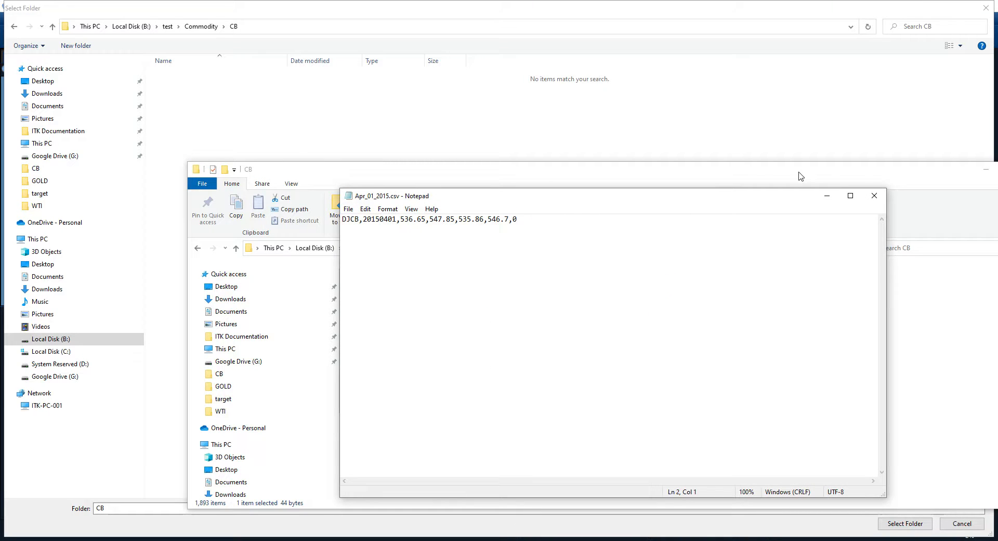
click(875, 196)
drag(867, 176, 762, 179)
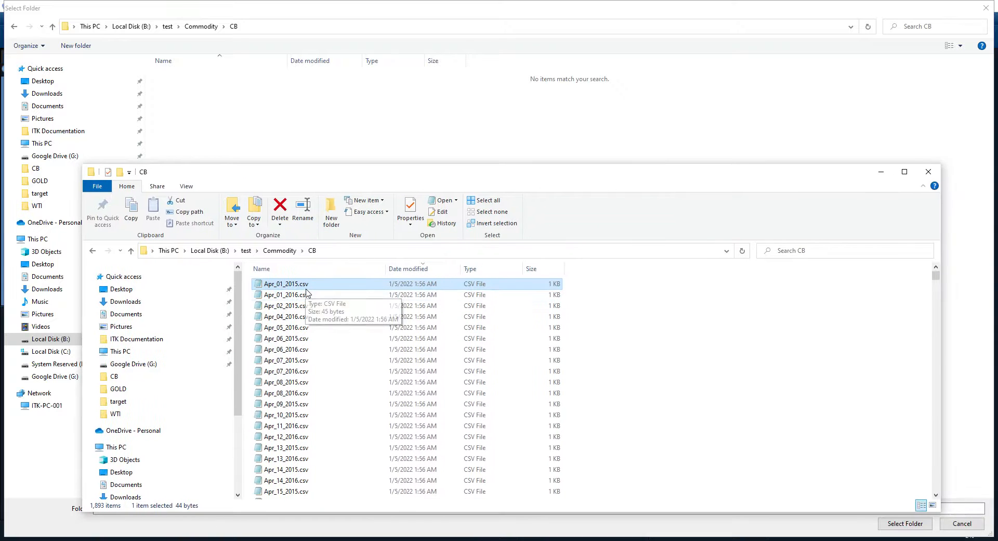
click(928, 171)
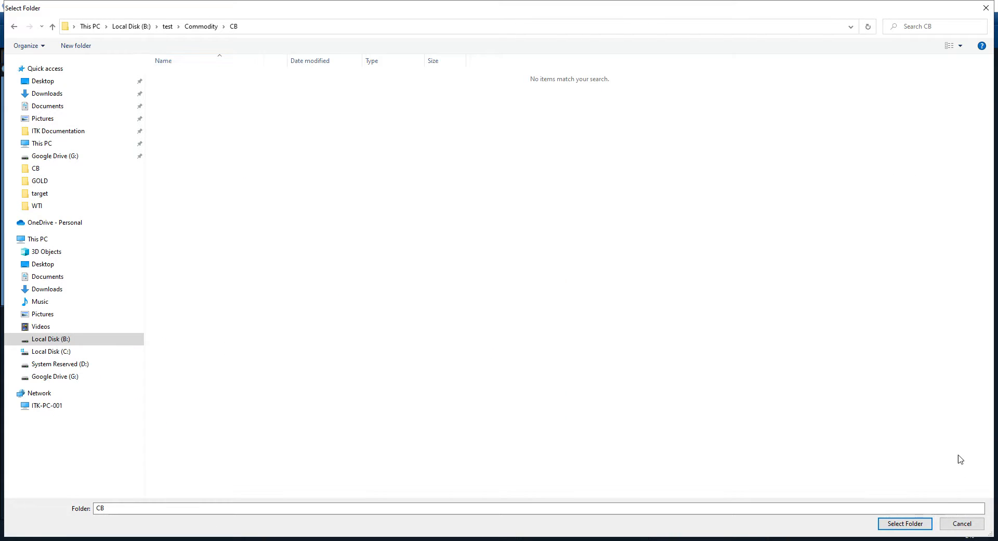
Confirm CB as the output folder and enable appending records to existing OHLC csv files.
click(907, 524)
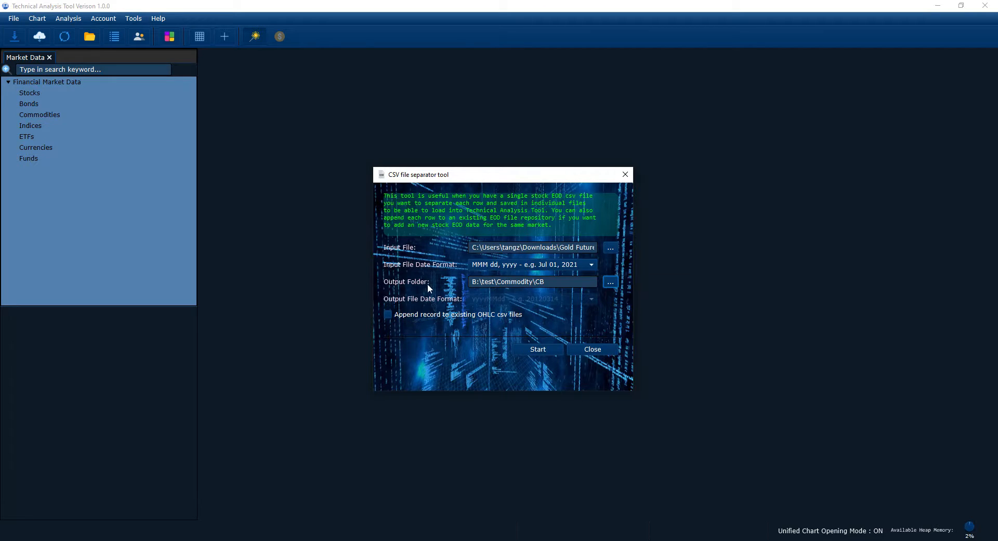
click(389, 314)
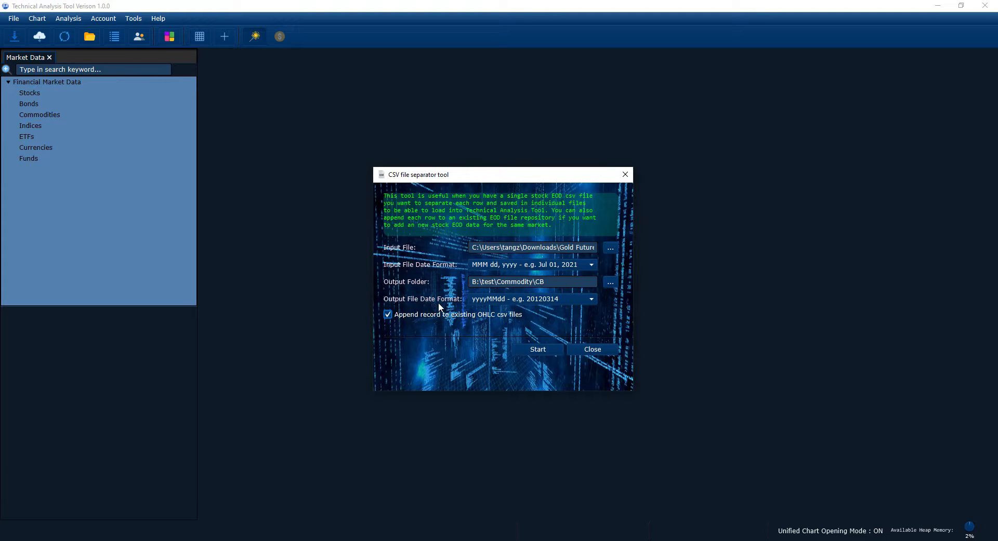
drag(546, 282, 455, 281)
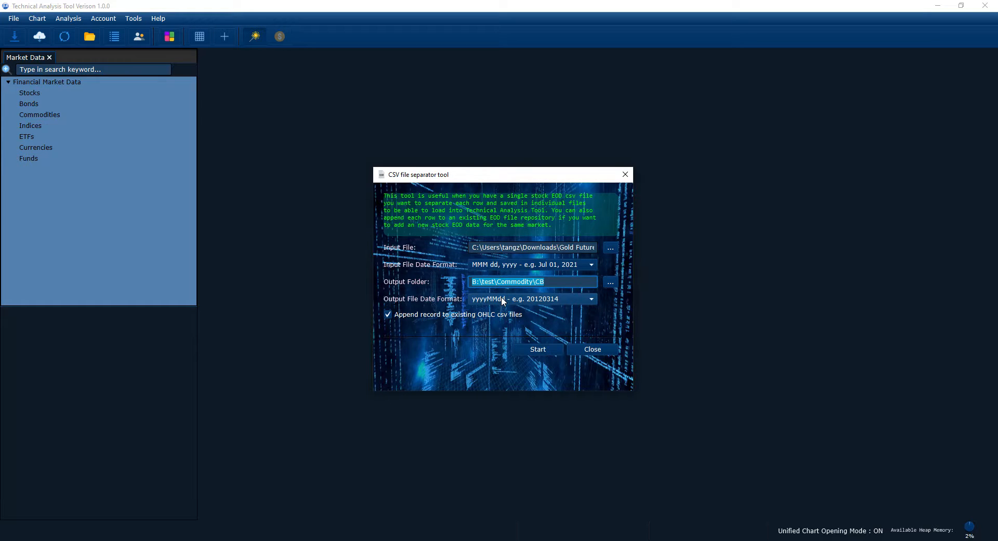
Switch to File Explorer, go to B:\test\Commodity\CB and examine the date format in Apr_04_2016.csv.
click(432, 537)
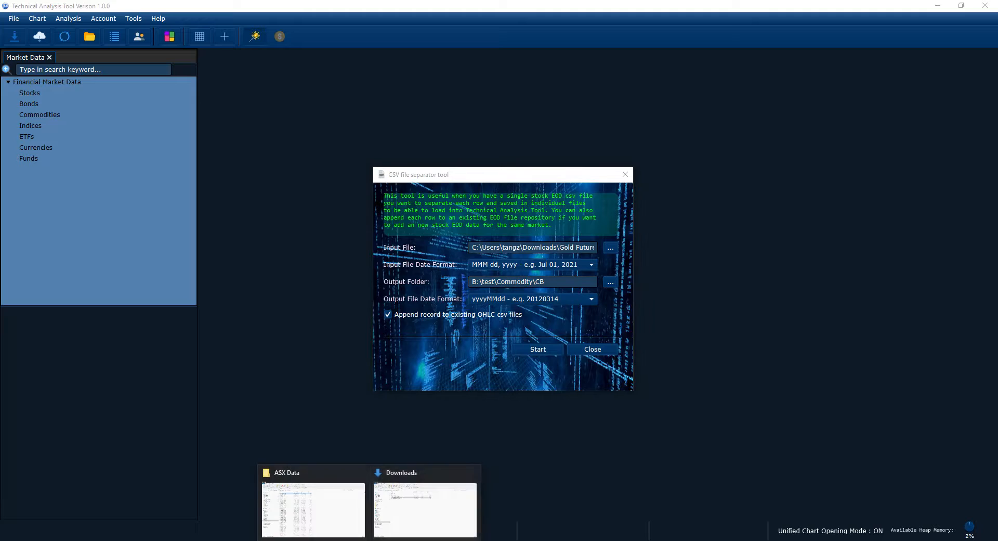
mouse_move(328, 515)
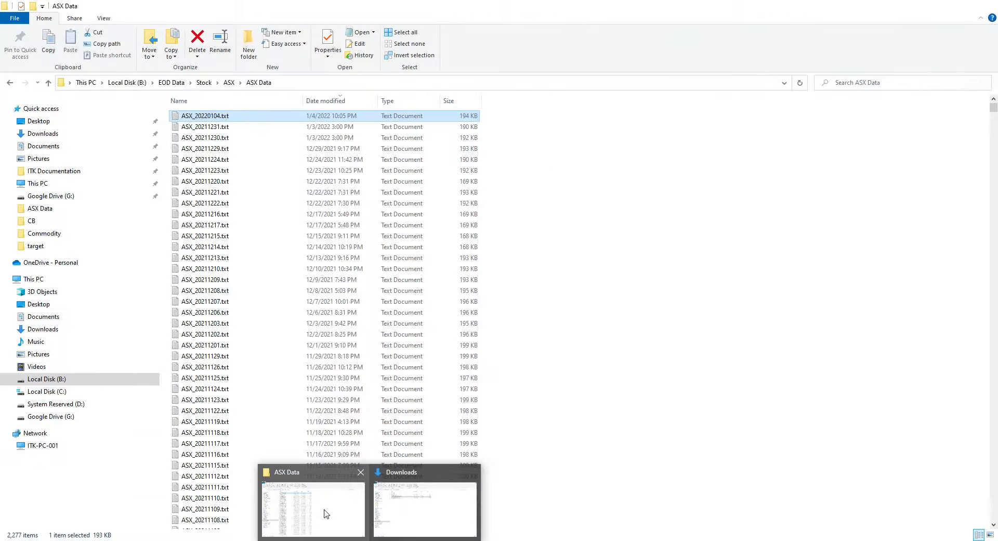
click(327, 514)
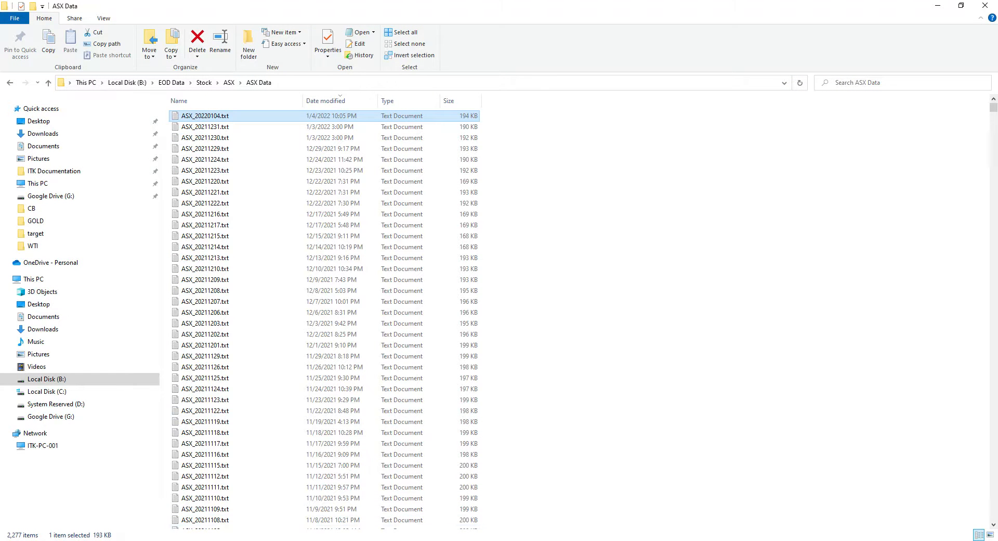
click(406, 520)
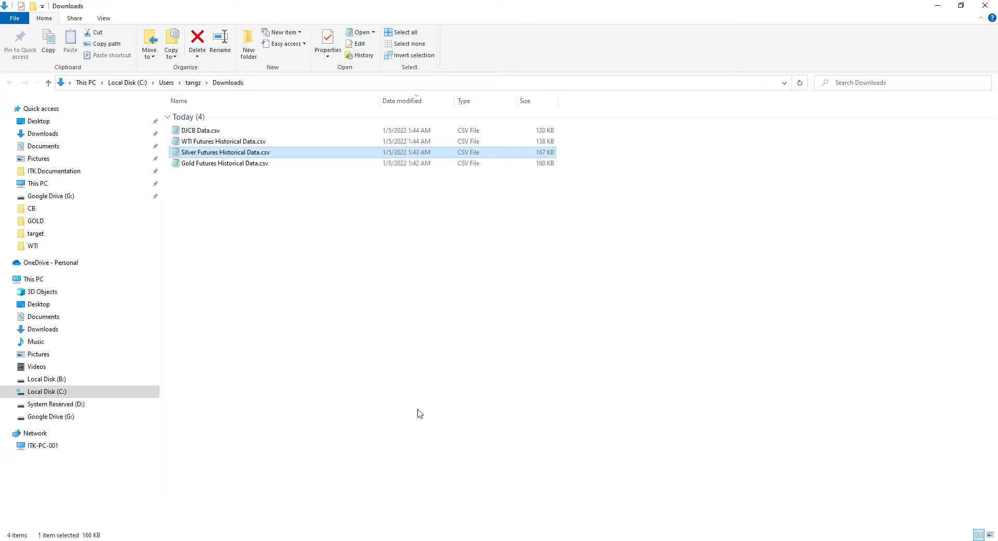
click(71, 381)
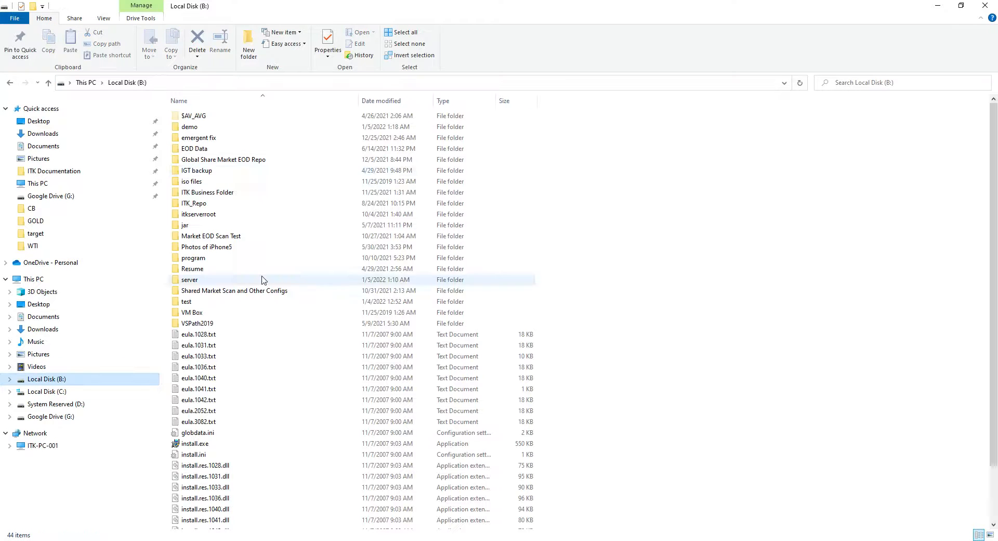
double_click(192, 306)
double_click(202, 138)
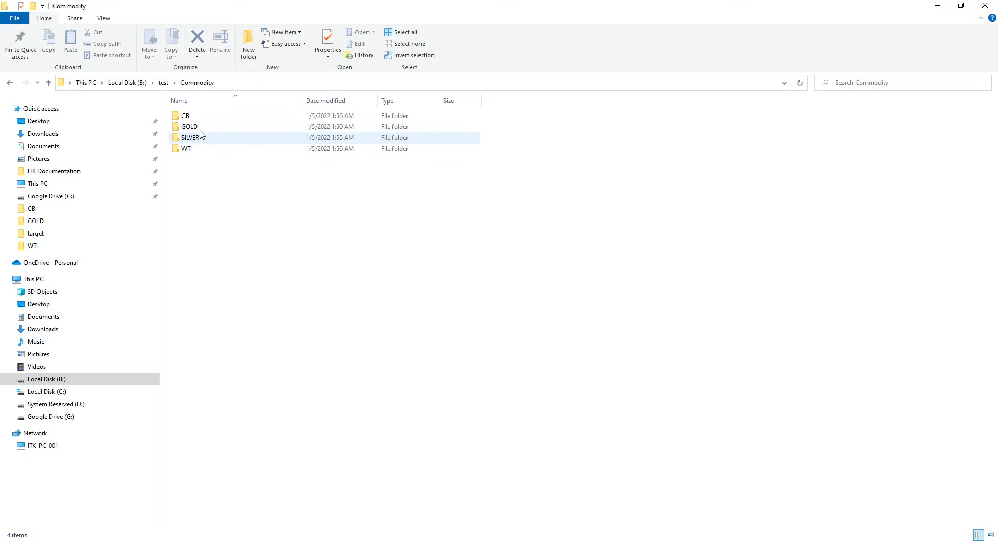
double_click(187, 116)
double_click(216, 150)
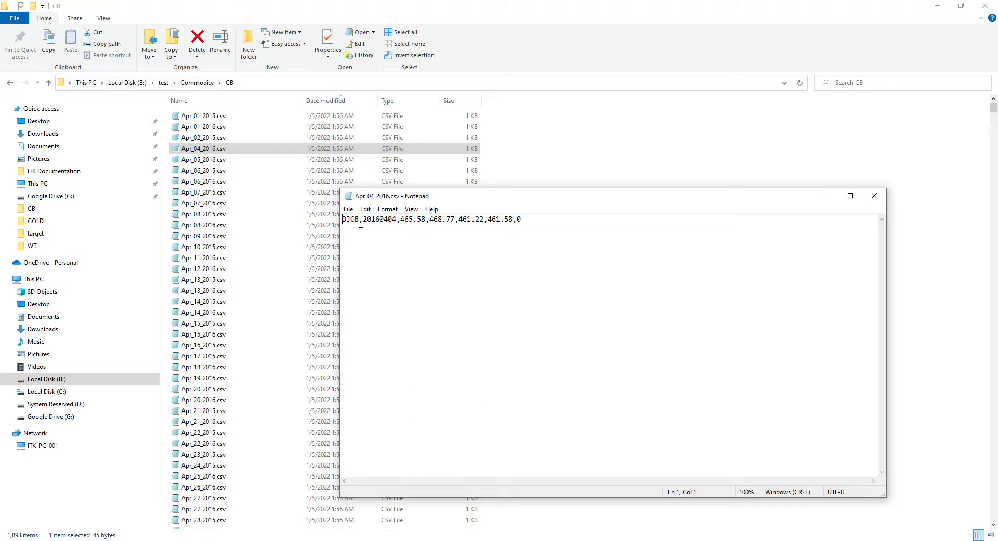
click(875, 196)
Examine the date format in Apr_27_2015.csv, close it and minimize the CB folder window.
scroll(706, 270, down, 6)
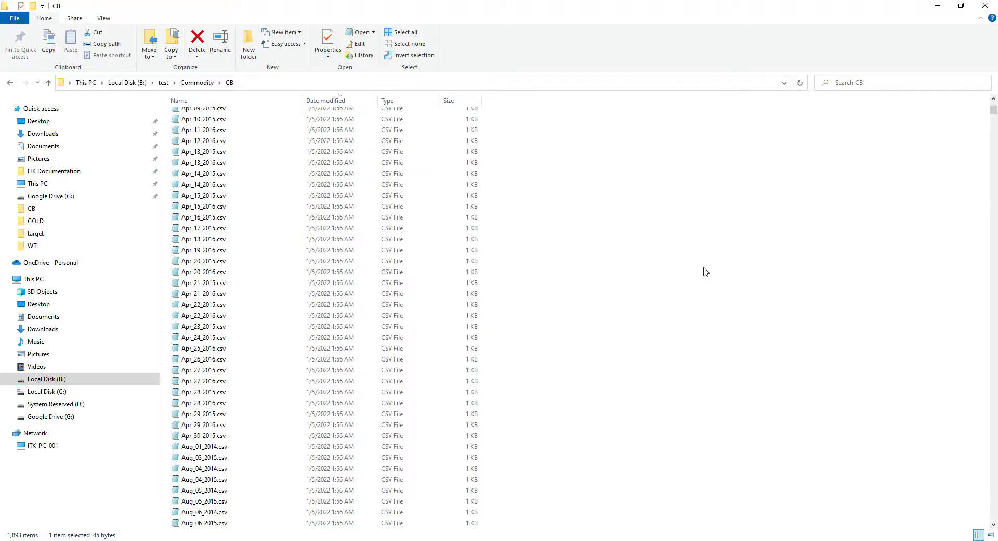
double_click(206, 306)
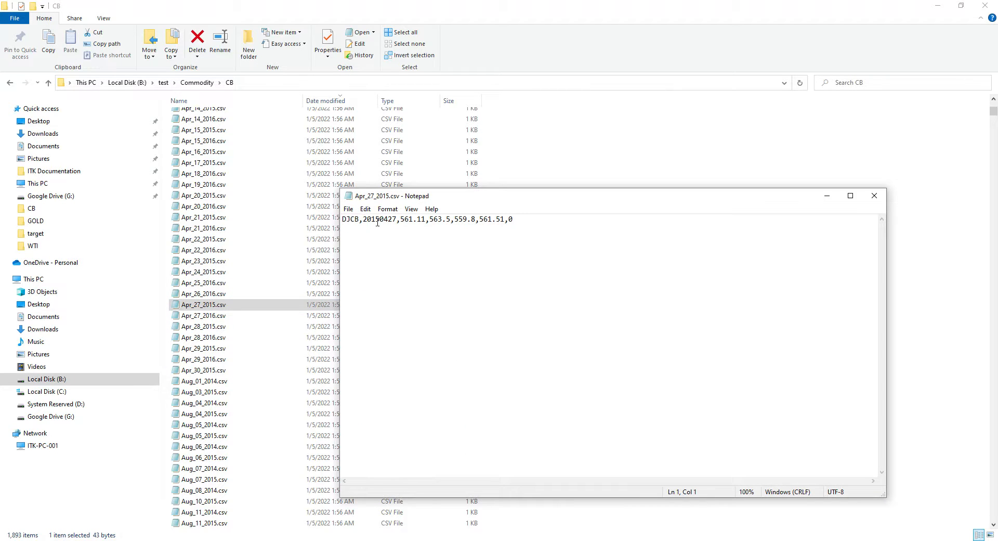
click(875, 195)
click(936, 4)
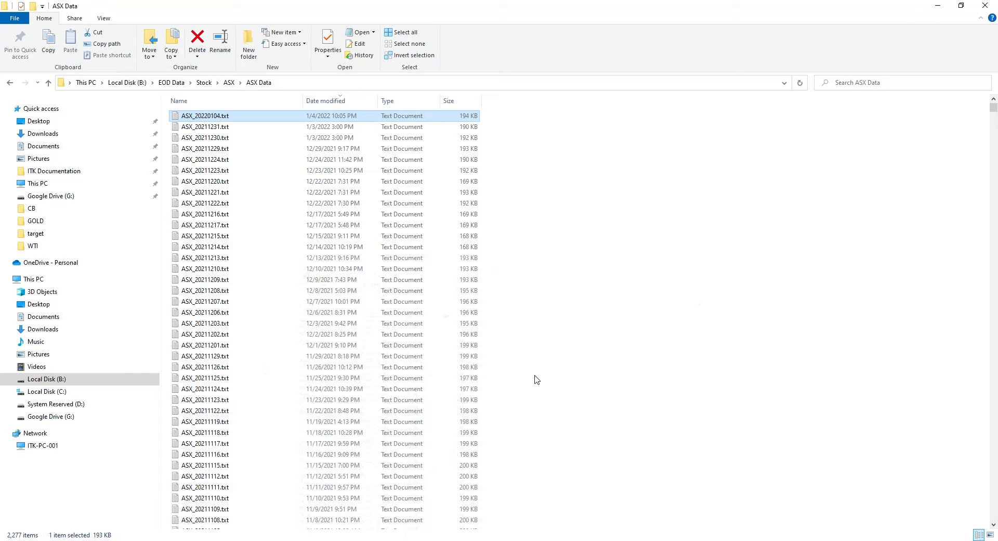
Switch back to Technical Analysis Tool, set the output file date format to yyyyMMdd and start the separation.
click(510, 540)
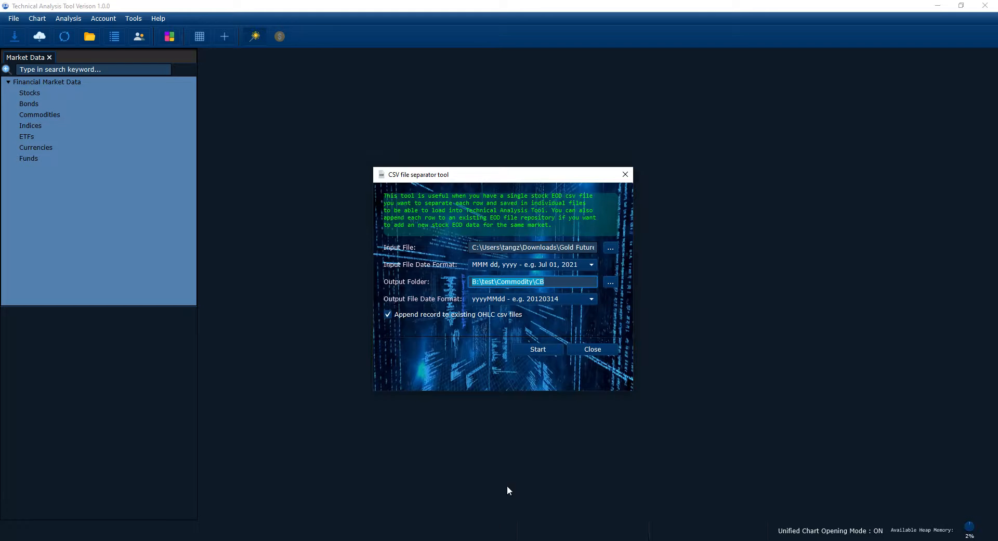
click(534, 299)
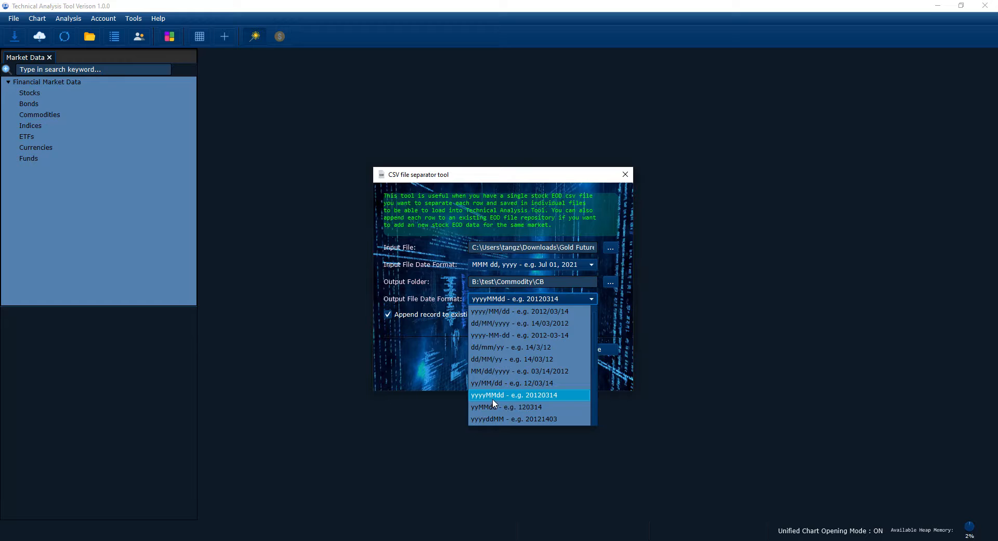
click(551, 396)
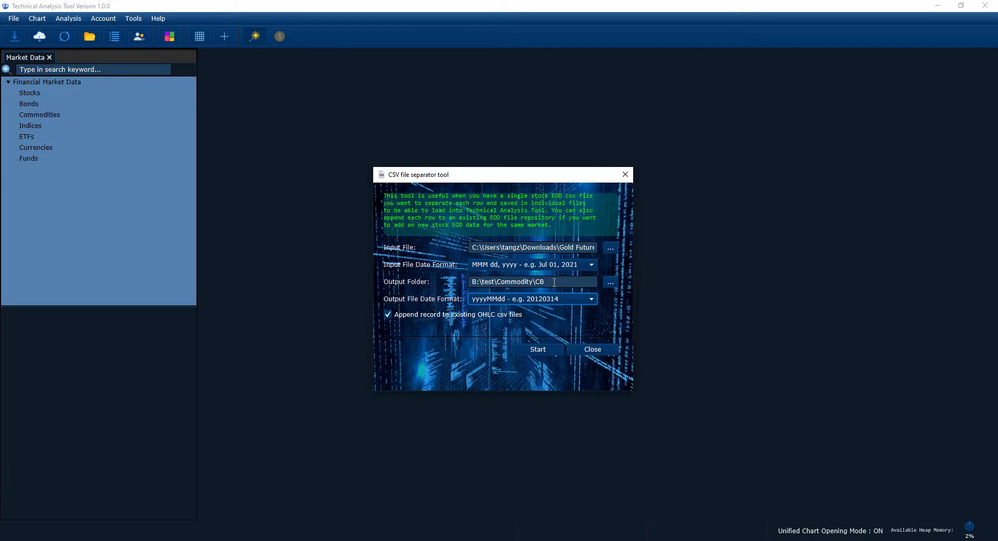
click(540, 351)
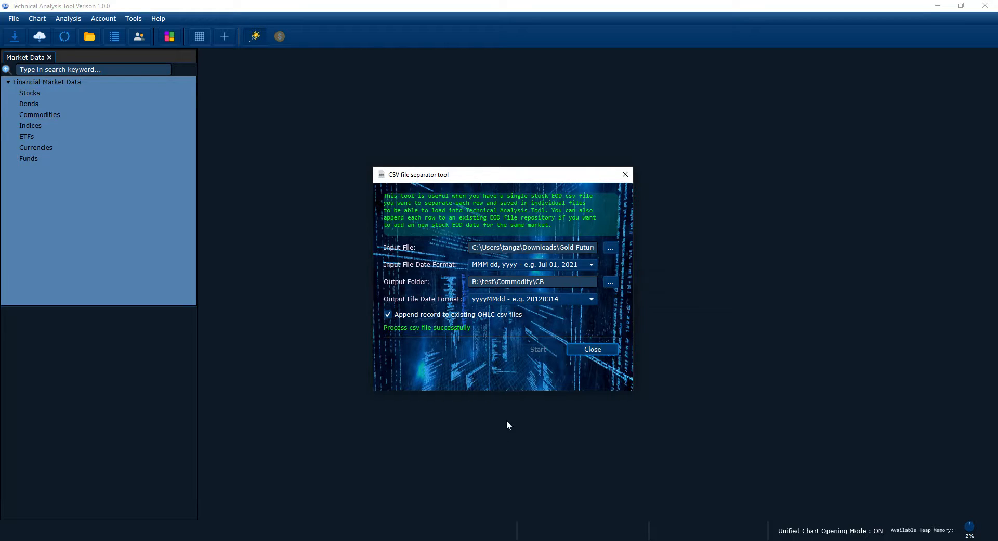
Switch to File Explorer, refresh the CB folder and examine the appended records in Aug_22_2014.csv.
mouse_move(375, 540)
click(404, 519)
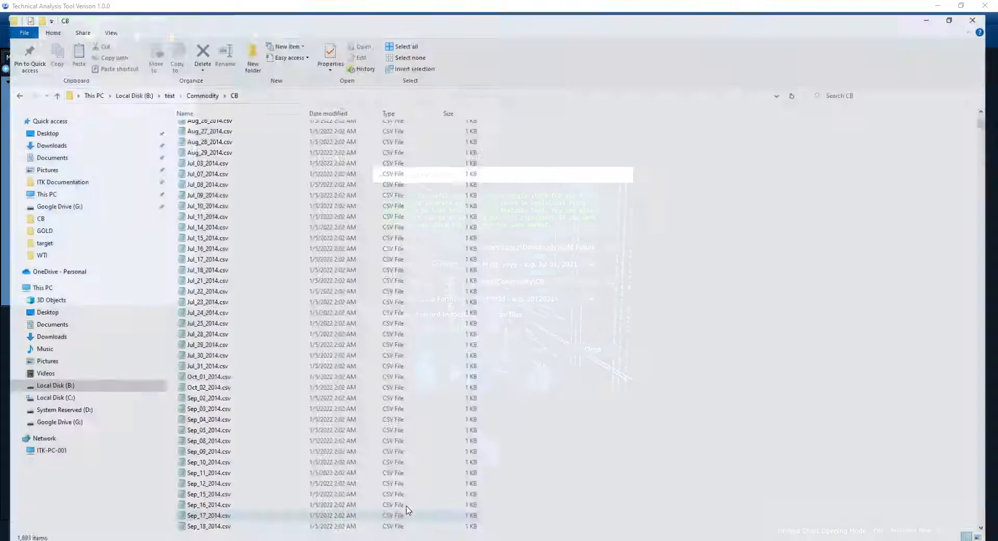
right_click(674, 348)
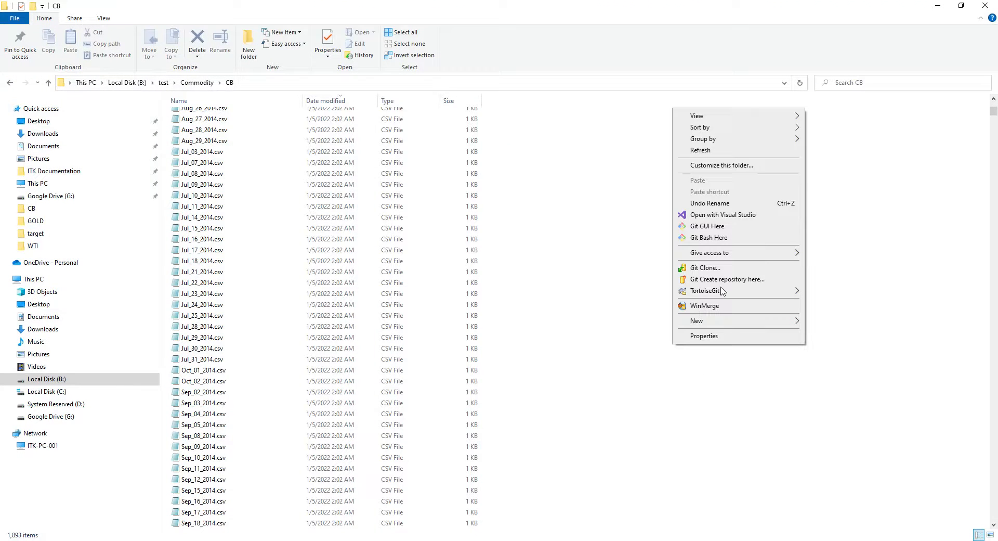
click(700, 151)
double_click(314, 279)
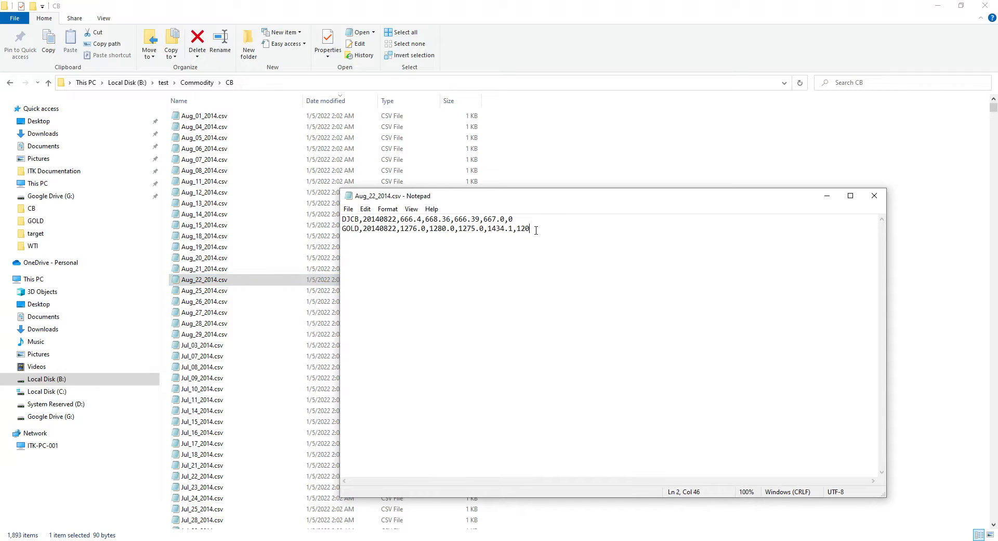
Compare the date fields of the DJCB and GOLD records in Aug_22_2014.csv and close the file.
triple_click(368, 231)
click(405, 251)
drag(363, 219, 398, 218)
click(385, 219)
drag(531, 228, 328, 227)
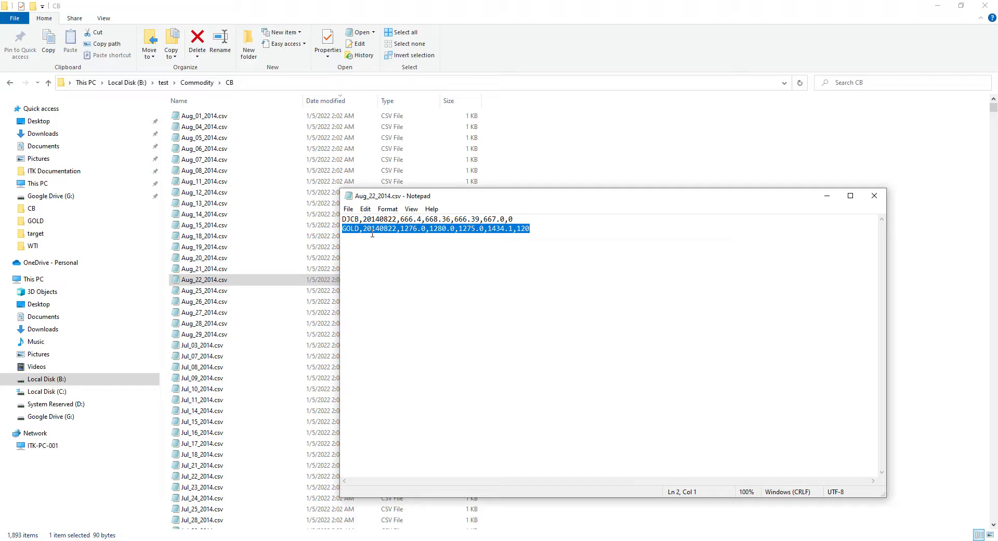
click(875, 195)
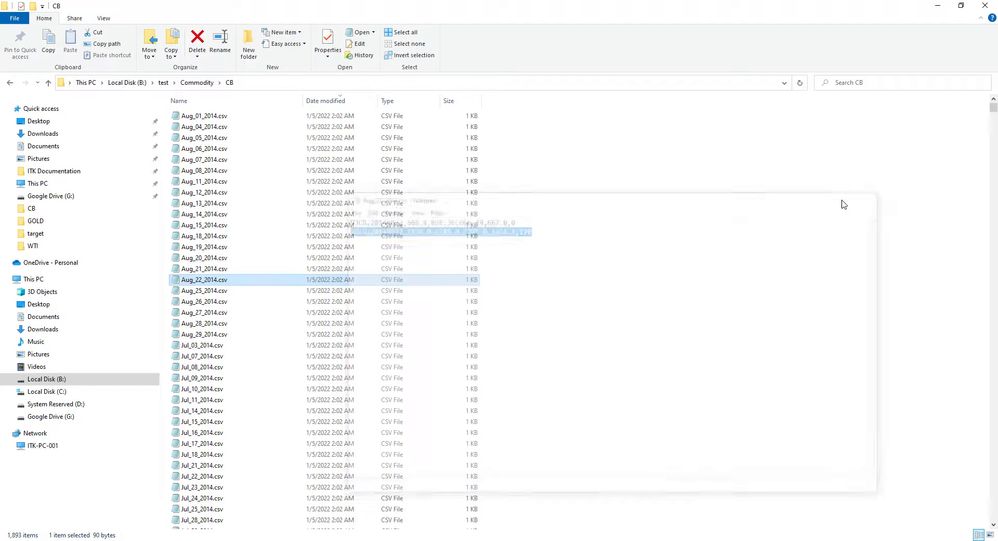
Examine the DJCB and GOLD records in Sep_02_2014.csv and close the file.
scroll(591, 336, down, 4)
scroll(591, 337, down, 3)
double_click(356, 359)
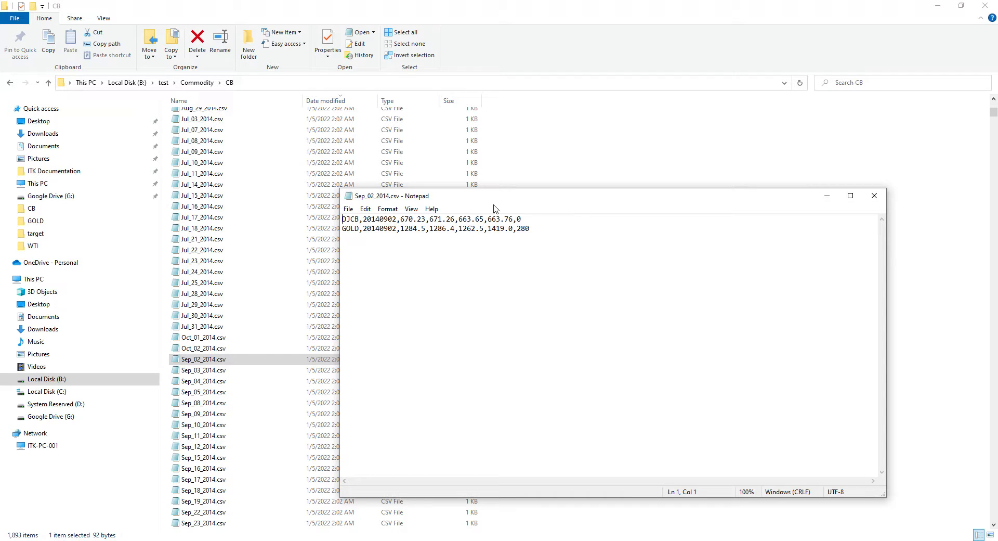
click(873, 206)
Switch to Technical Analysis Tool, choose the downloaded Silver Futures CSV as the input file and start the separation.
key(alt+Tab)
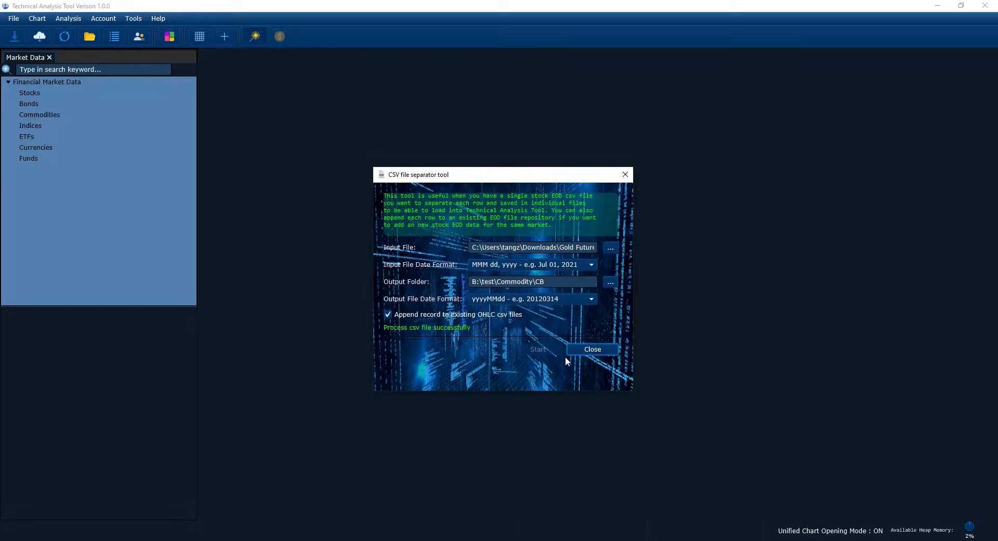
click(605, 251)
click(236, 122)
double_click(237, 122)
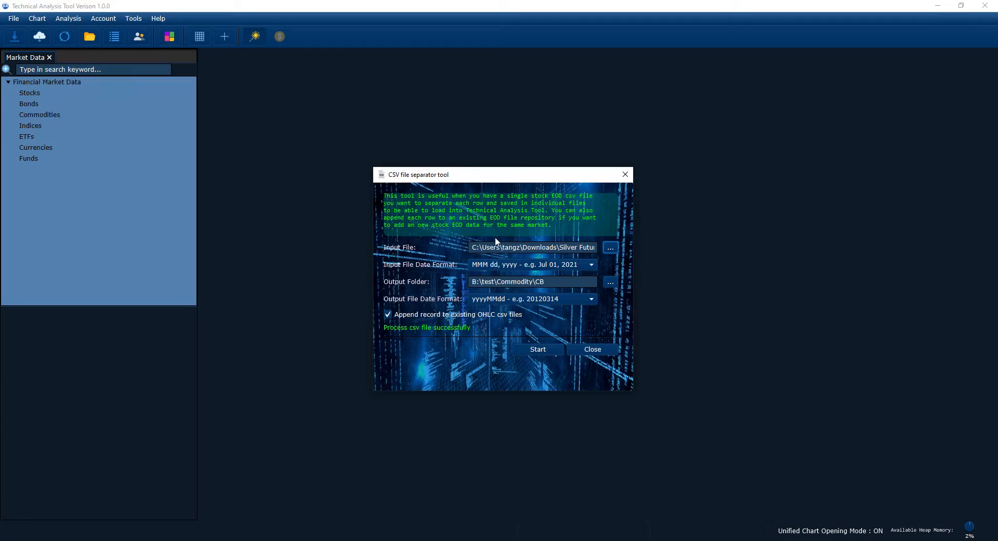
click(608, 249)
click(238, 108)
double_click(239, 109)
click(527, 350)
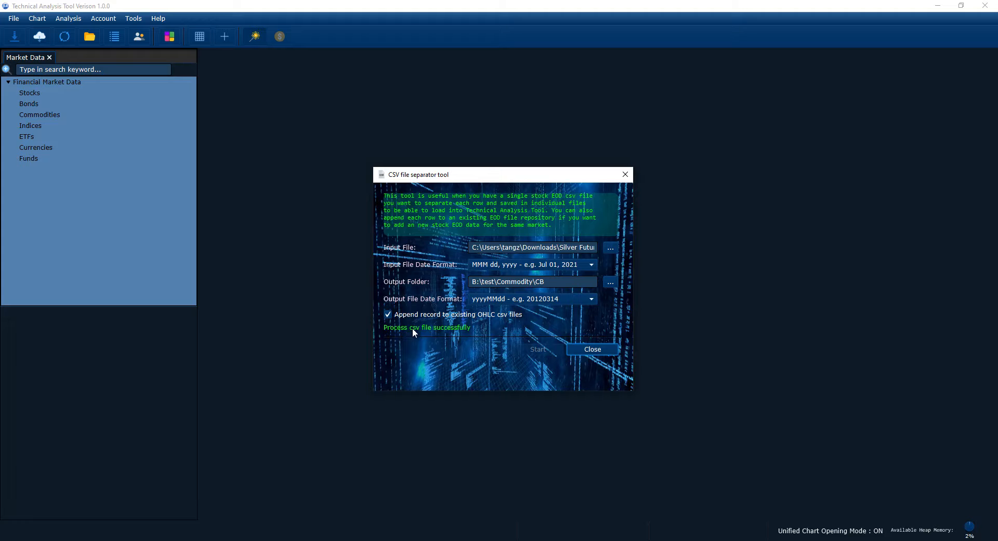
Append the records of the downloaded WTI Futures CSV to the files in B:\test\Commodity\CB and close the separator tool.
click(611, 248)
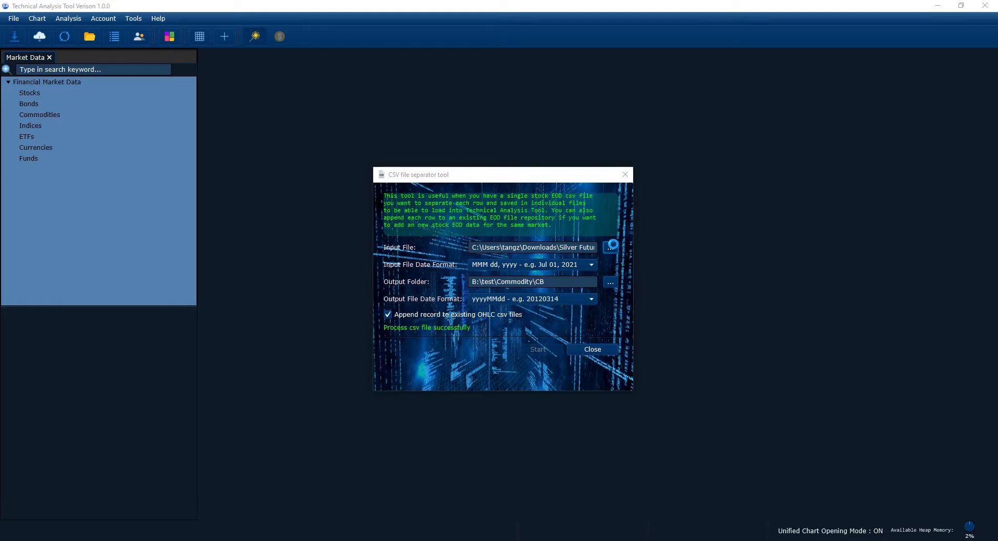
double_click(299, 120)
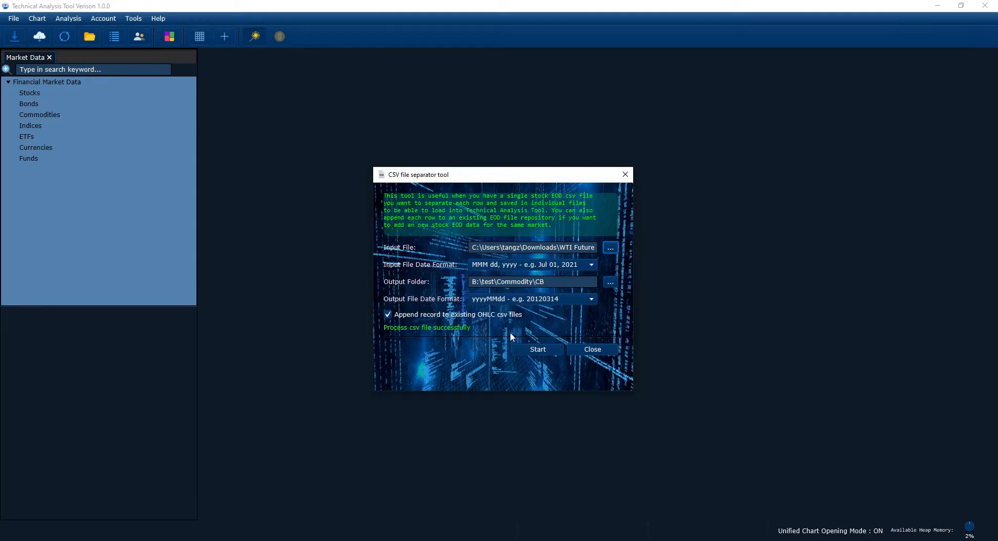
click(533, 352)
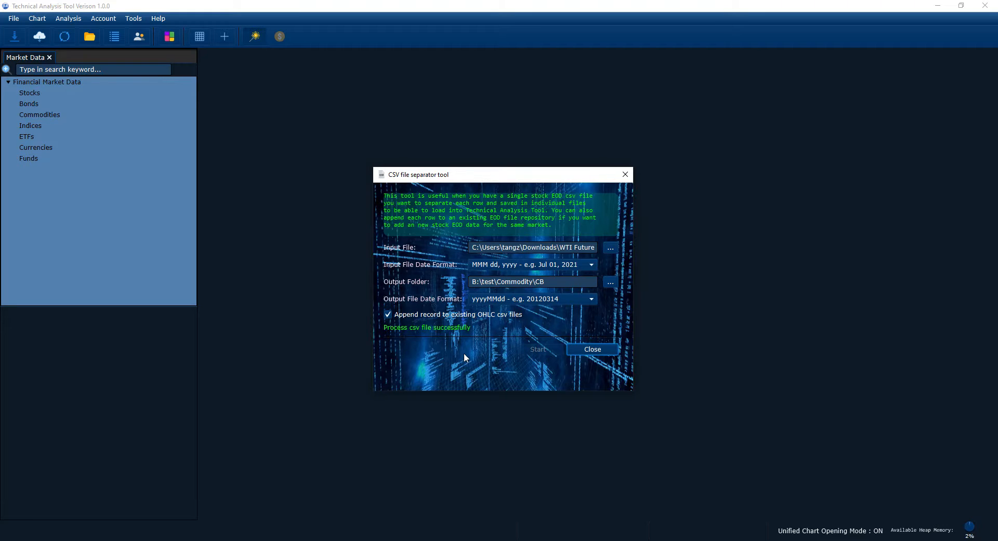
drag(510, 170, 491, 163)
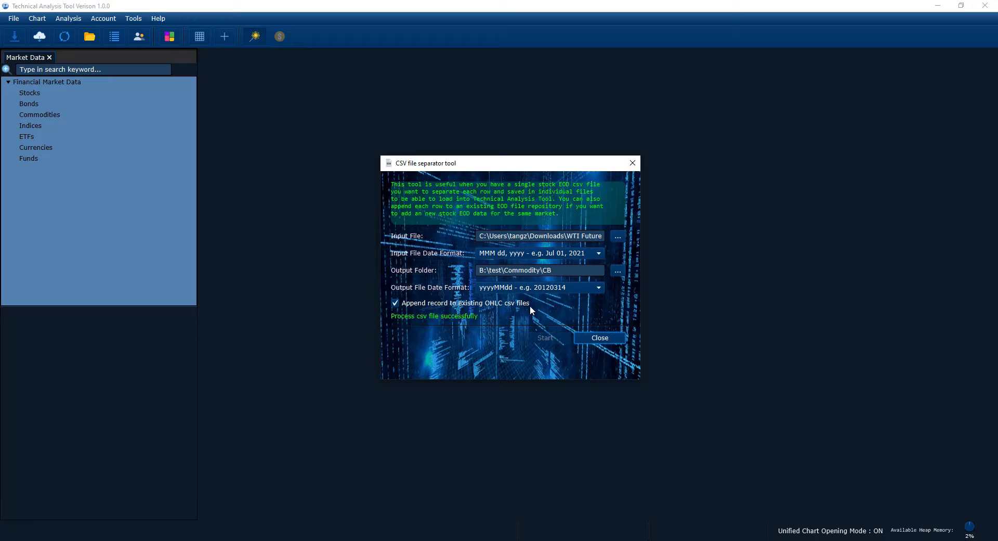
drag(471, 167, 469, 170)
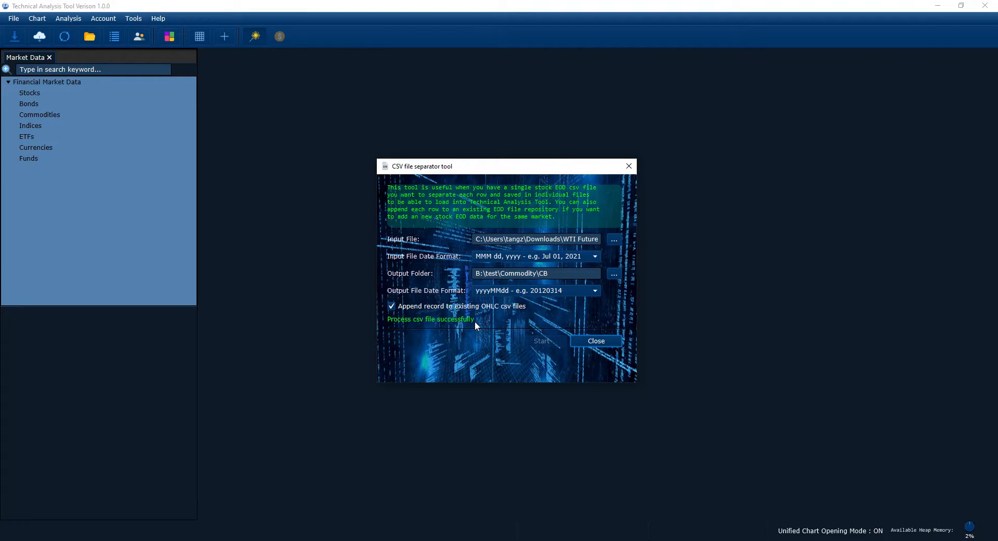
click(604, 339)
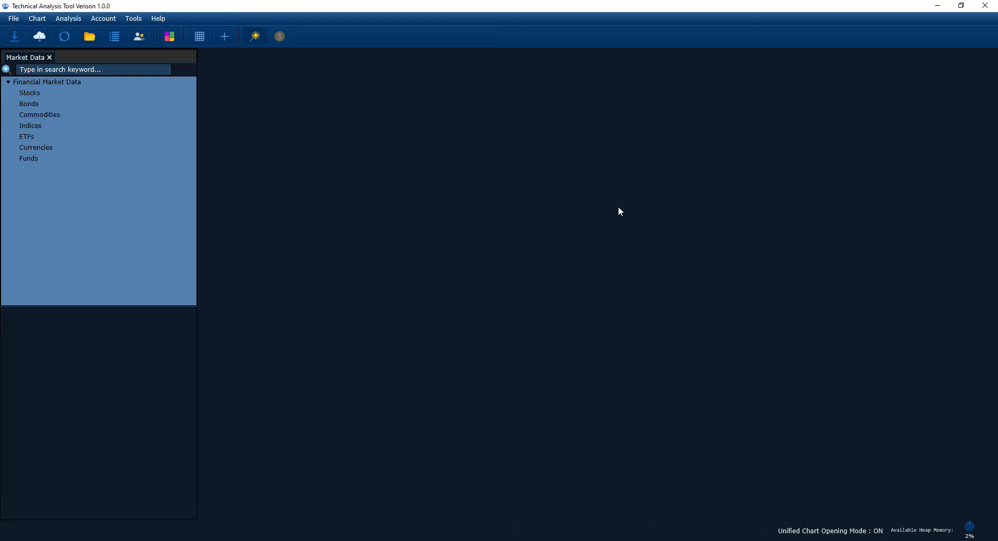
Switch to File Explorer, reopen the CB folder from Commodity and refresh its file list.
click(938, 6)
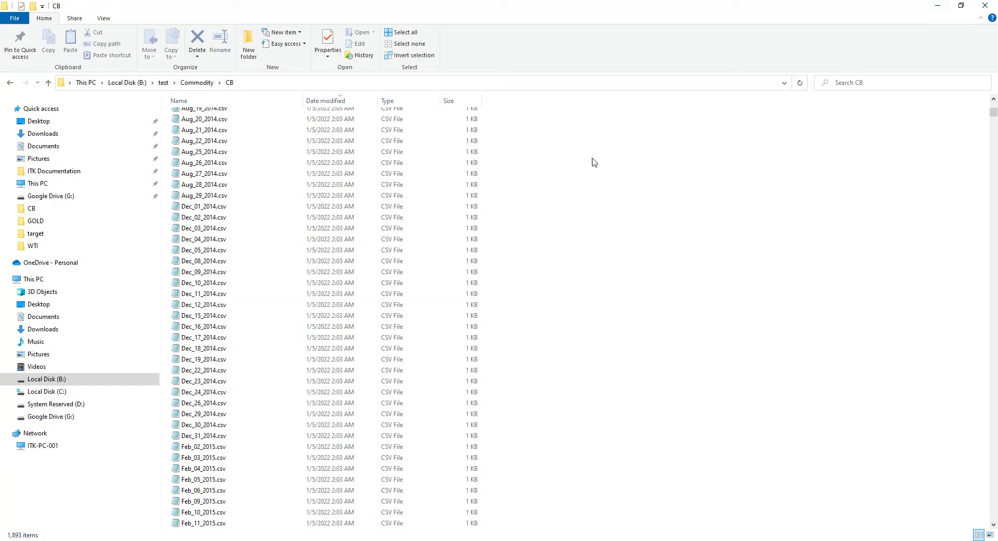
click(197, 82)
double_click(204, 119)
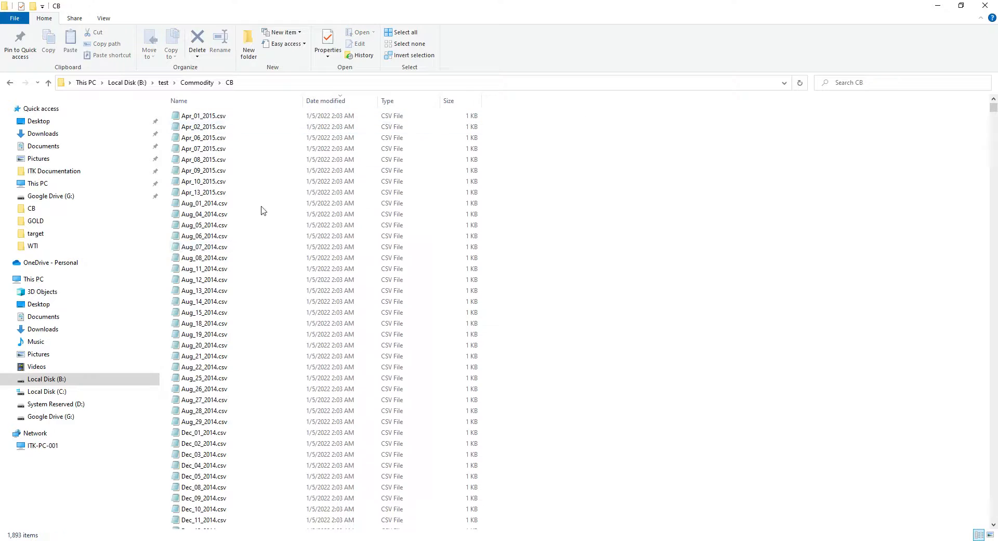
right_click(617, 246)
click(644, 287)
right_click(626, 263)
click(650, 304)
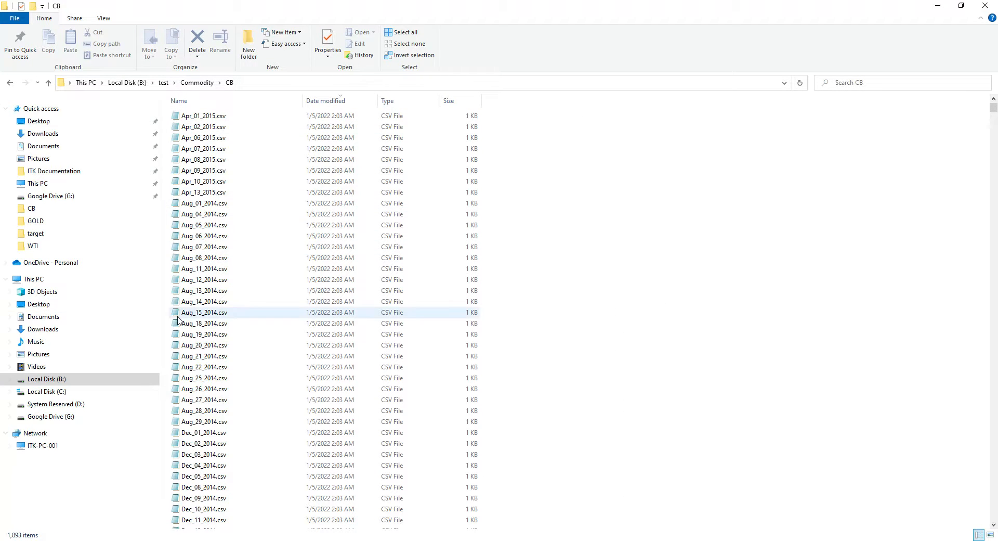
Examine the DJCB, GOLD, SILVER and WTI records in Aug_11_2014.csv and close the file.
double_click(213, 268)
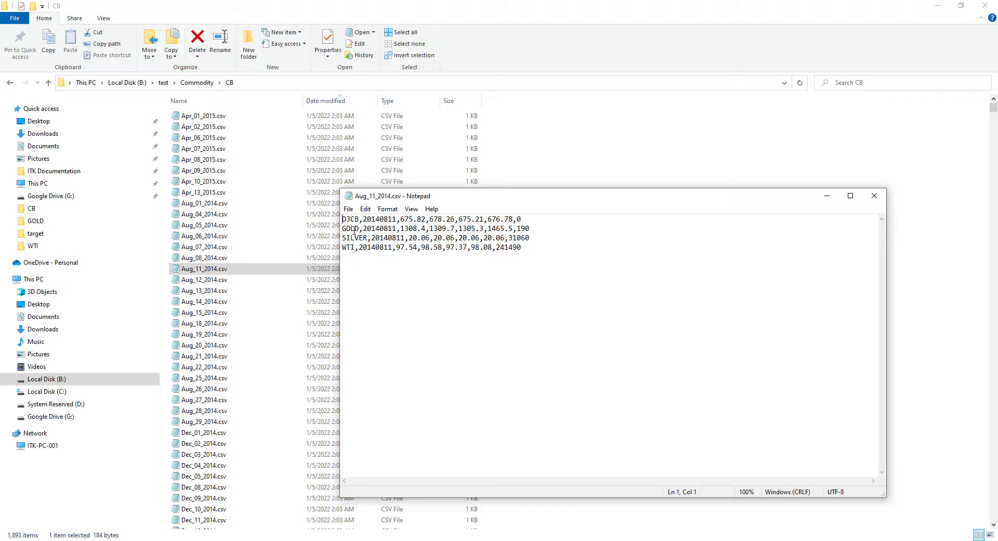
key(ctrl+a)
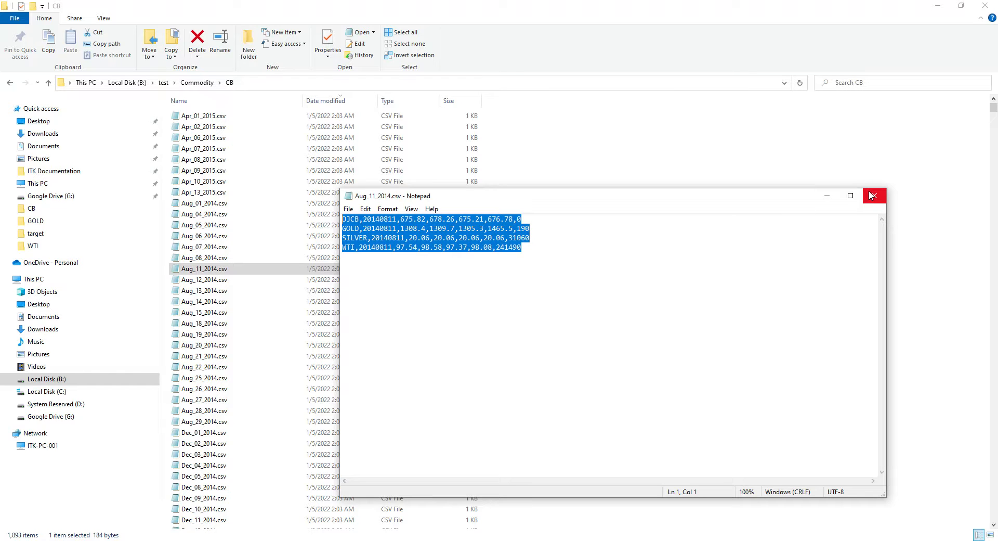
click(512, 277)
drag(532, 234, 341, 238)
drag(538, 220, 342, 219)
drag(522, 247, 379, 247)
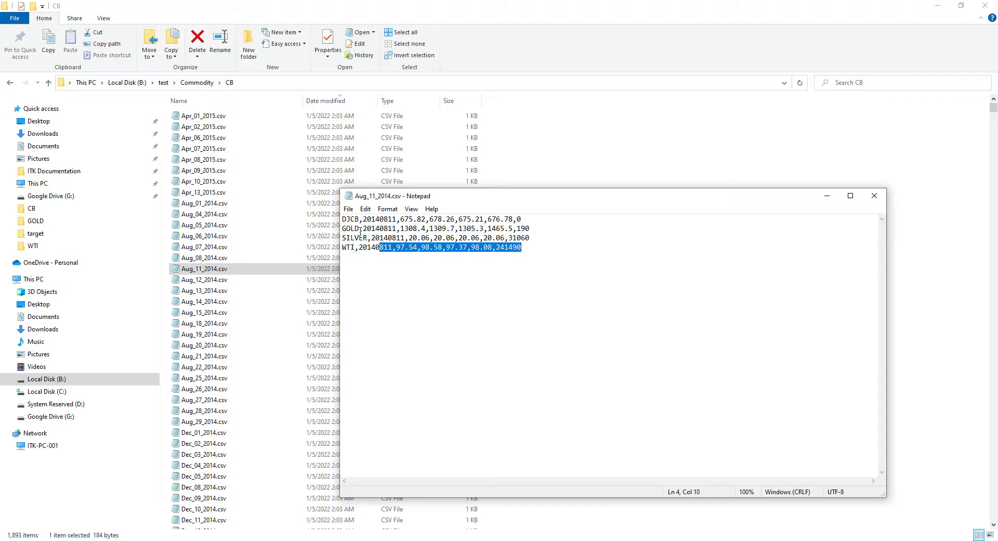
click(874, 196)
Examine the four commodity records in Dec_29_2014.csv and close the file.
click(467, 540)
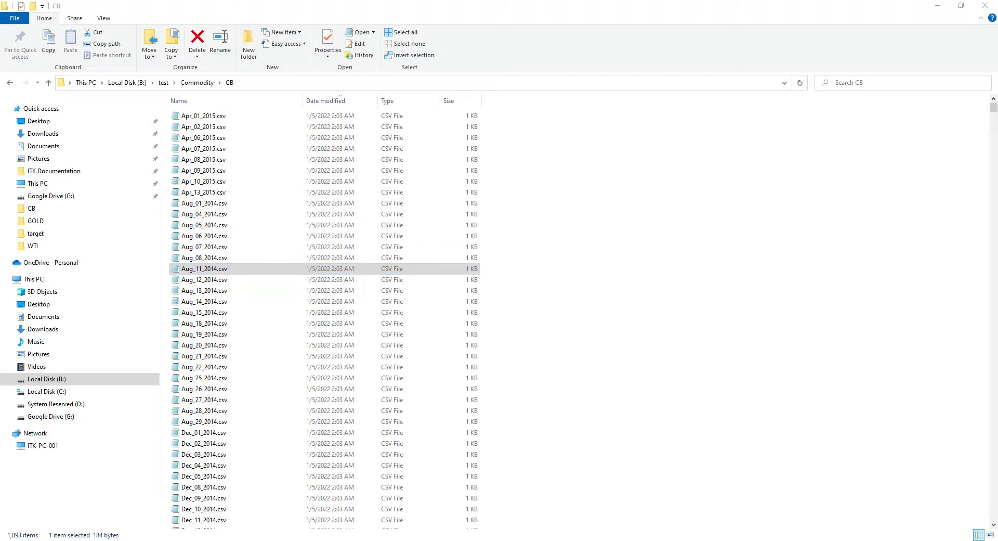
right_click(473, 540)
click(575, 336)
scroll(554, 347, down, 3)
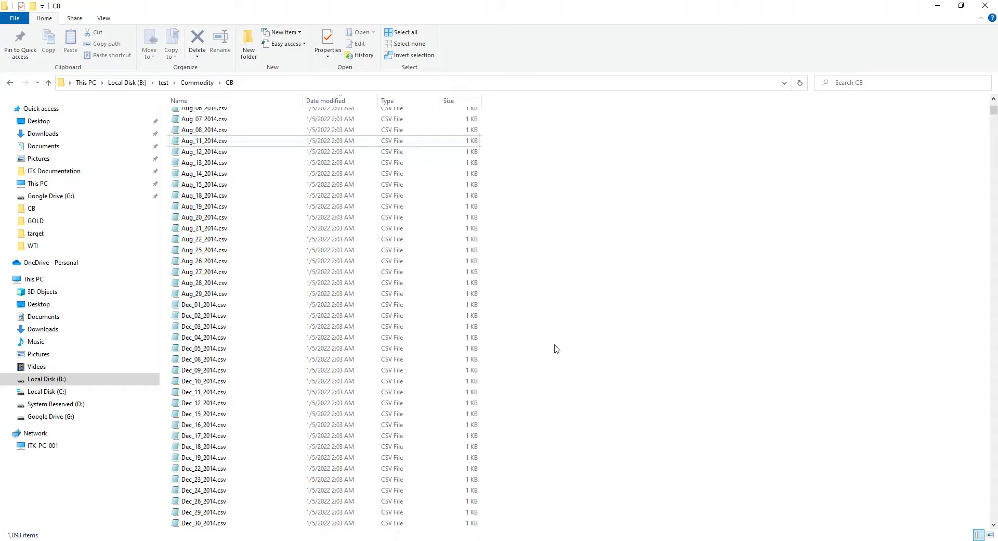
double_click(289, 414)
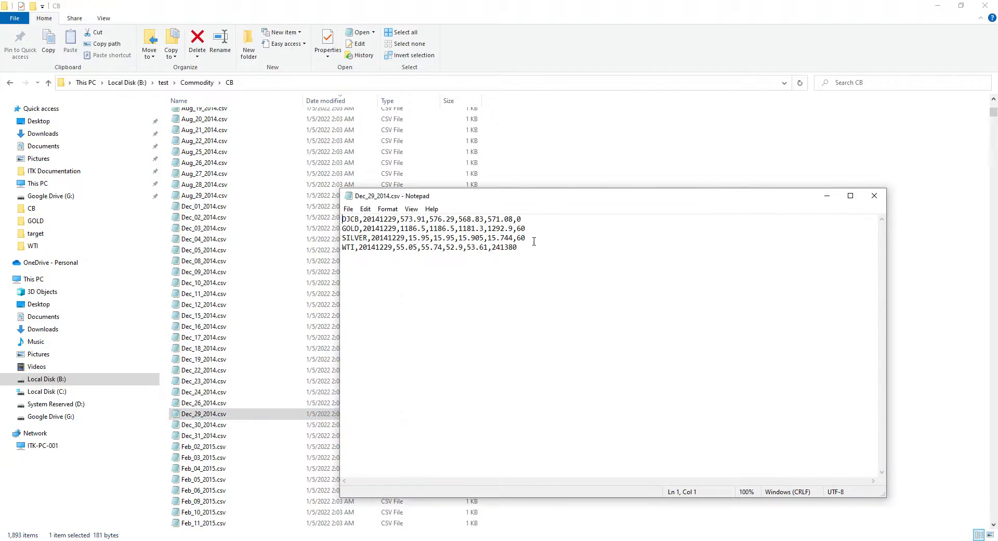
click(875, 197)
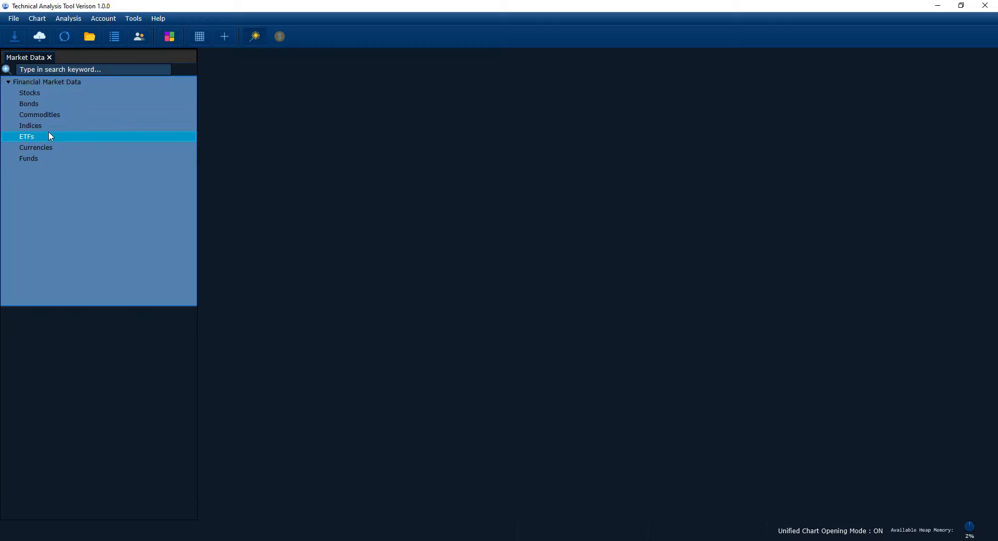
Switch to Technical Analysis Tool, open the financial market data import and set the country and area to Global.
right_click(48, 135)
click(71, 157)
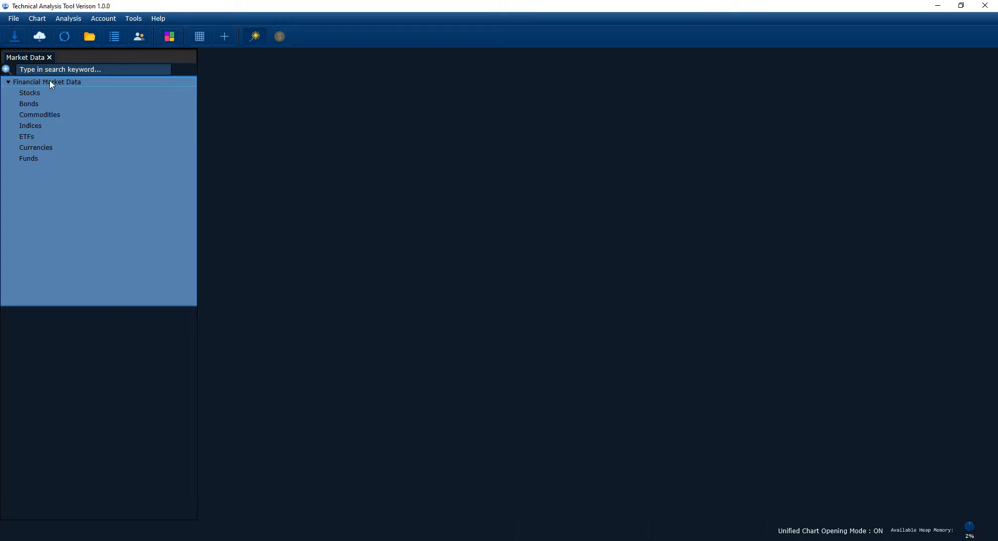
click(15, 39)
click(476, 157)
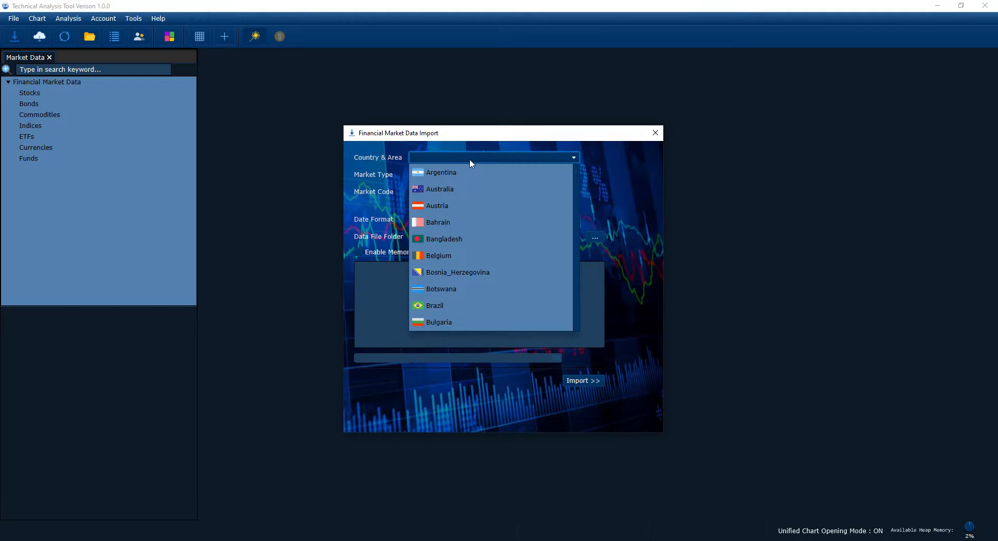
scroll(546, 207, down, 9)
drag(578, 225, 577, 319)
click(457, 321)
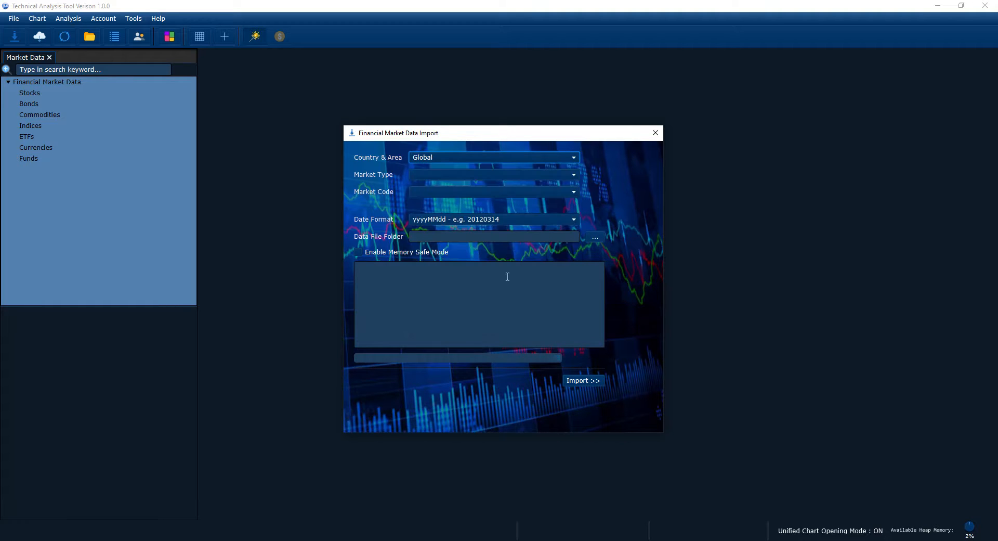
Import the data from B:\test\Commodity\CB with market type Commodities and market code User Defined.
click(438, 171)
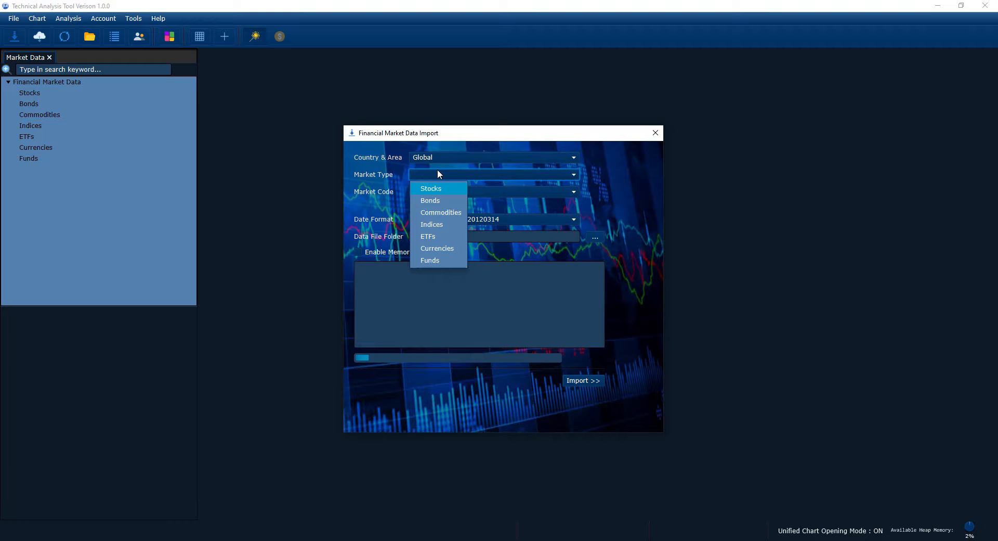
click(430, 213)
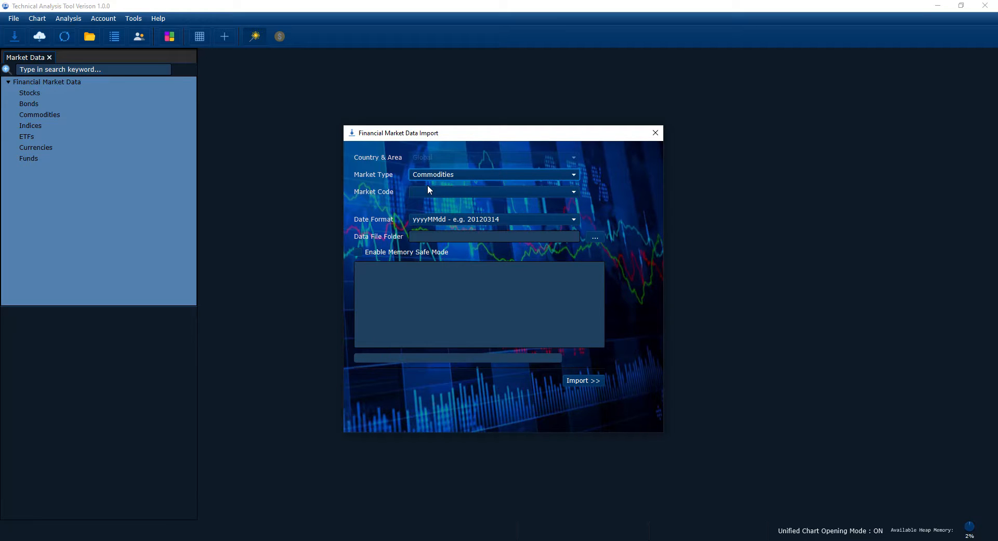
click(428, 187)
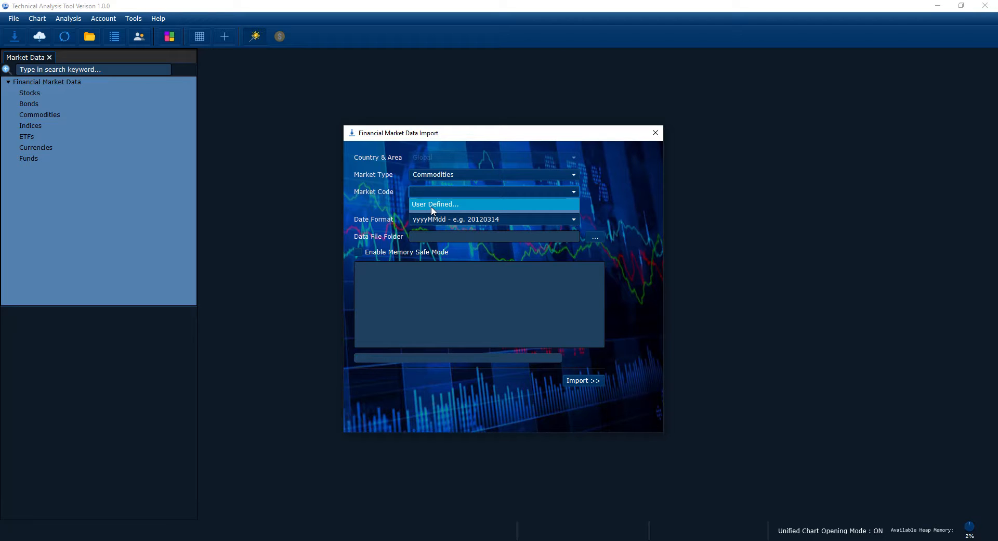
click(432, 208)
drag(503, 237, 329, 229)
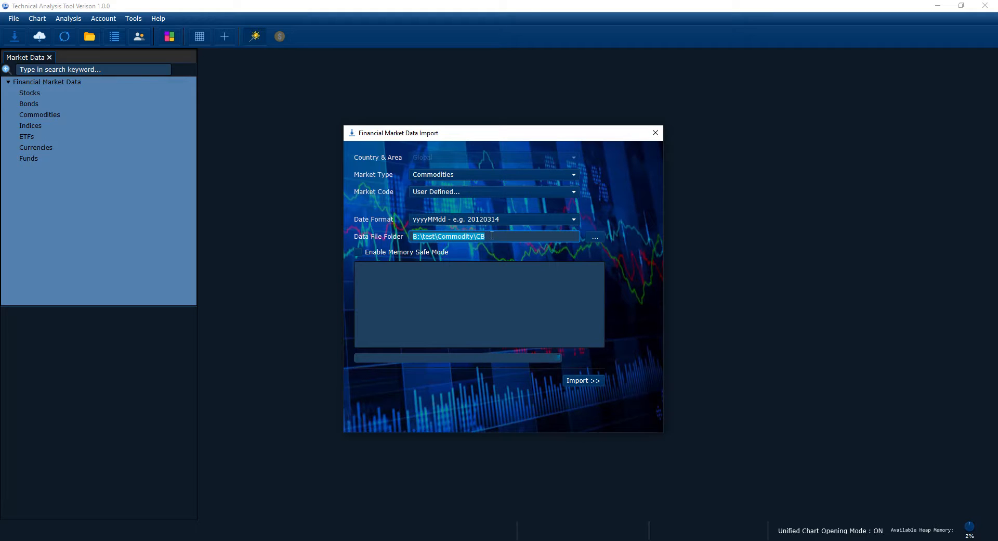
click(576, 385)
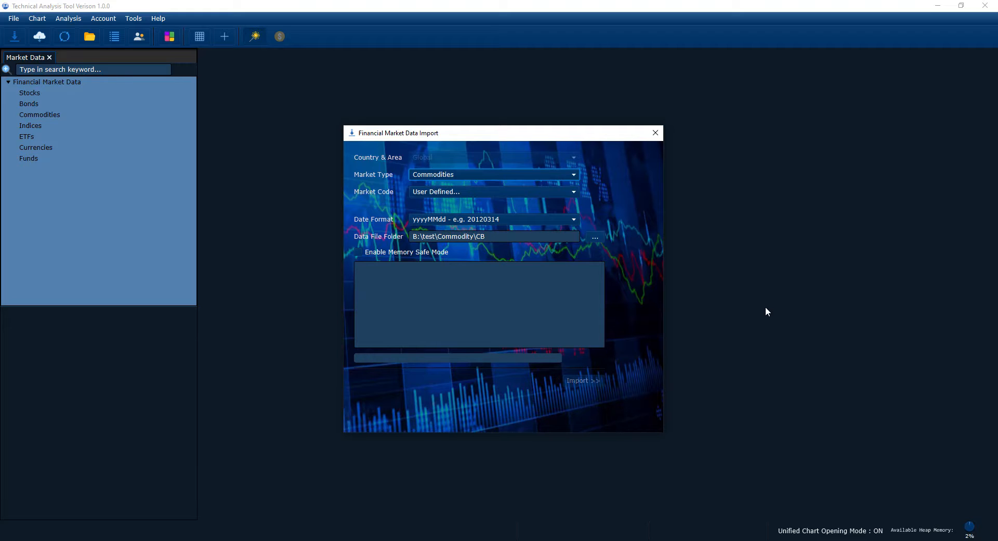
Close the import dialog, refresh the Market Data tree and enlarge it to examine the imported user-defined commodities.
click(656, 133)
right_click(33, 127)
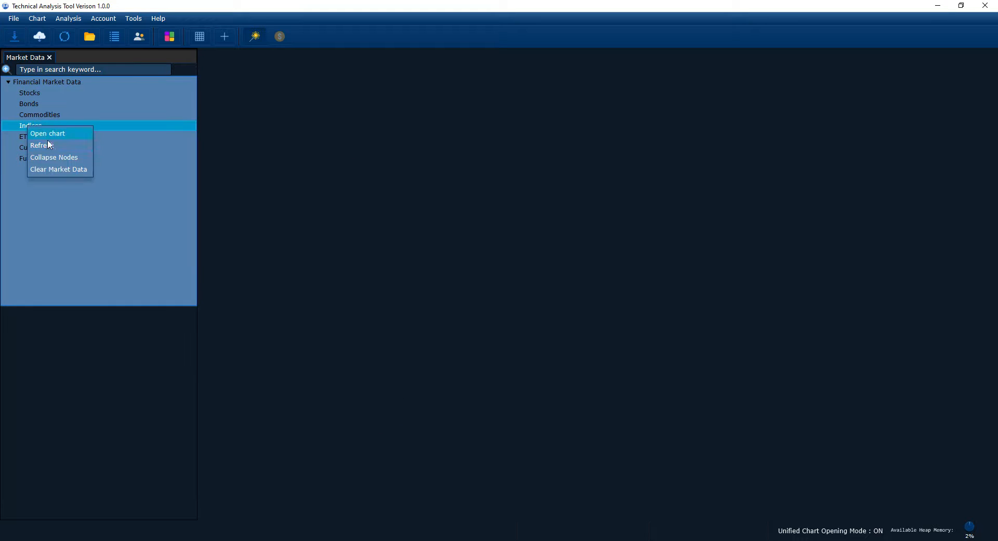
click(49, 146)
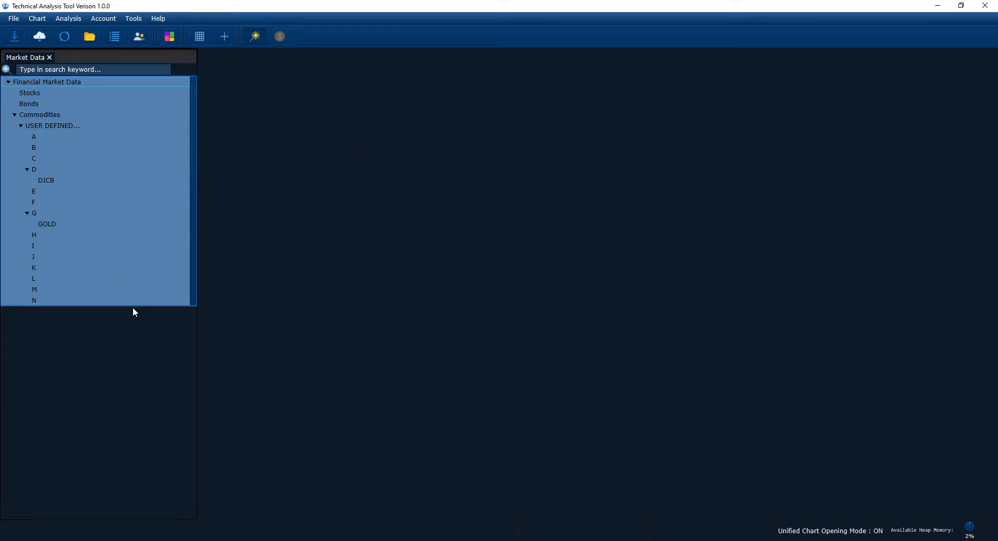
drag(136, 321, 124, 517)
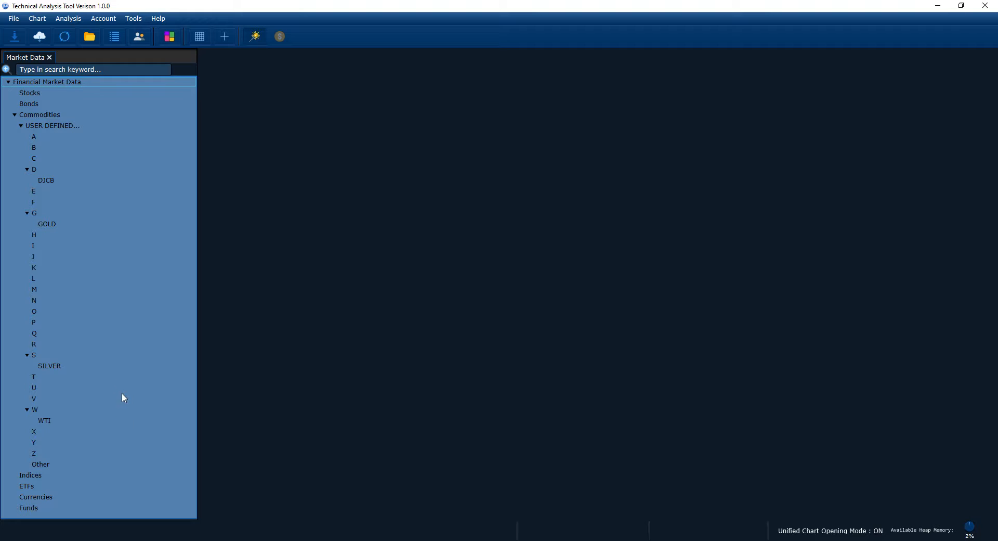
click(46, 226)
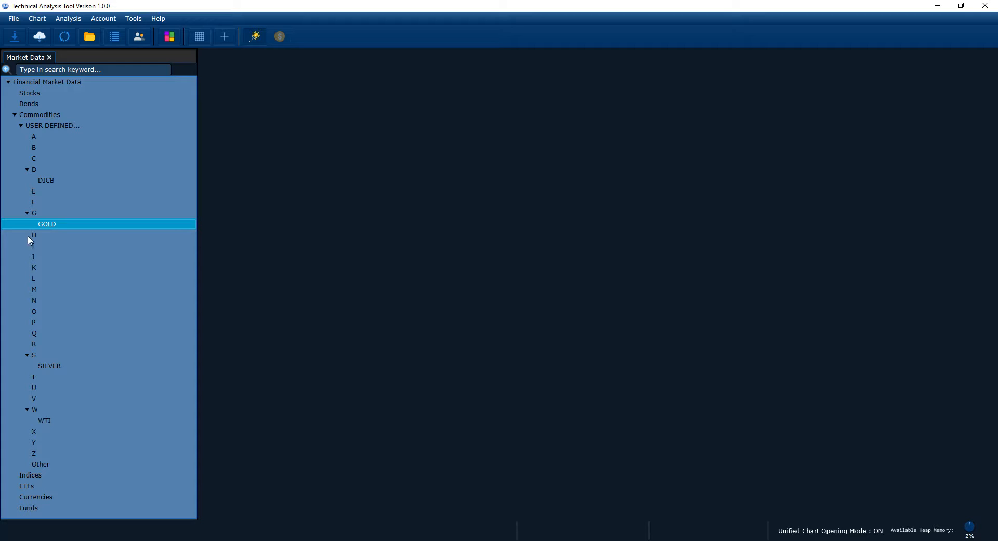
click(35, 180)
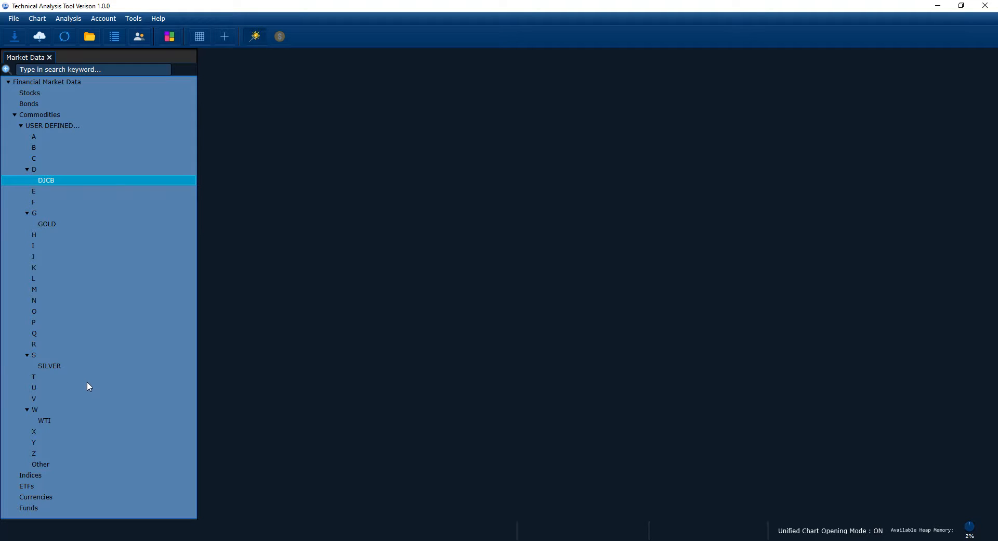
Open the chart of the user-defined commodity WTI and display it as candlesticks.
double_click(52, 411)
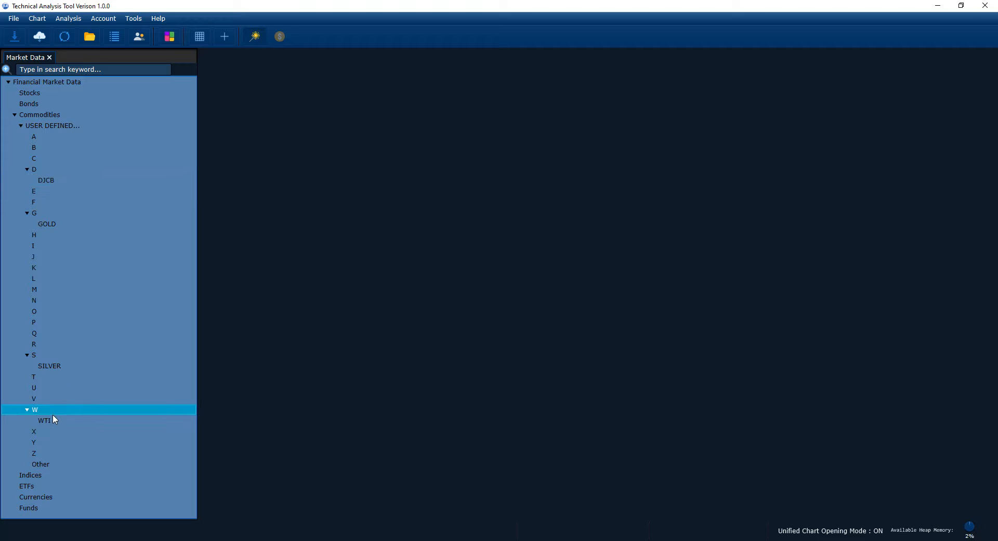
click(544, 315)
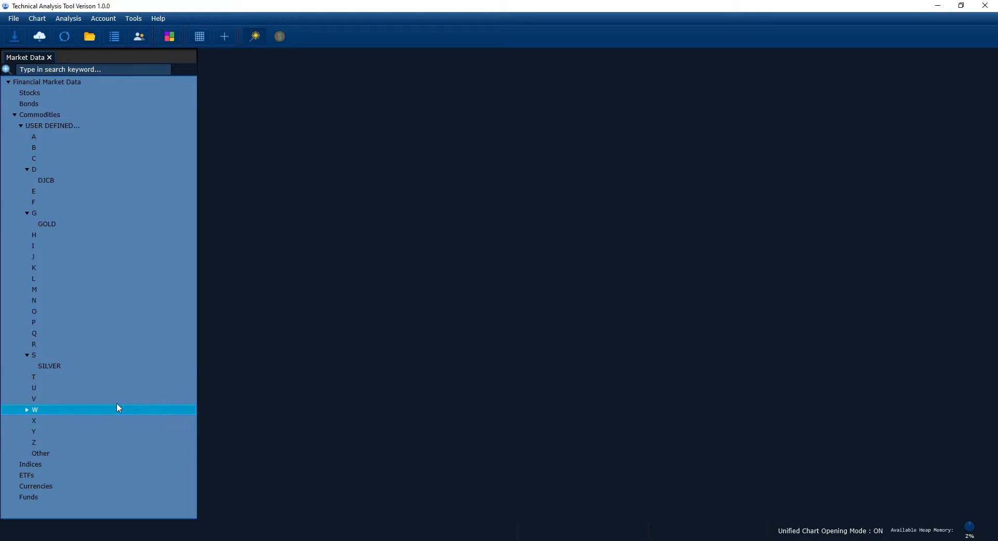
click(27, 410)
double_click(45, 421)
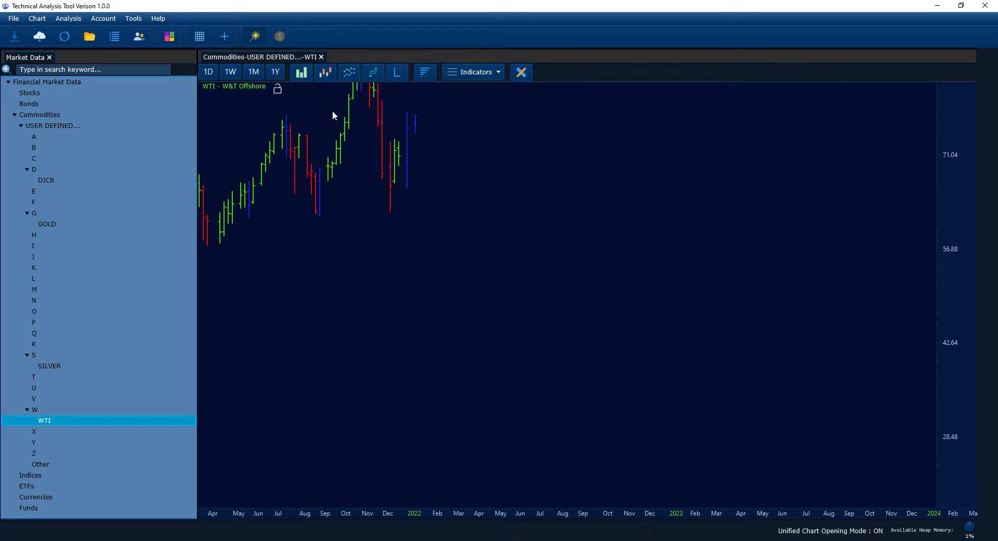
click(325, 72)
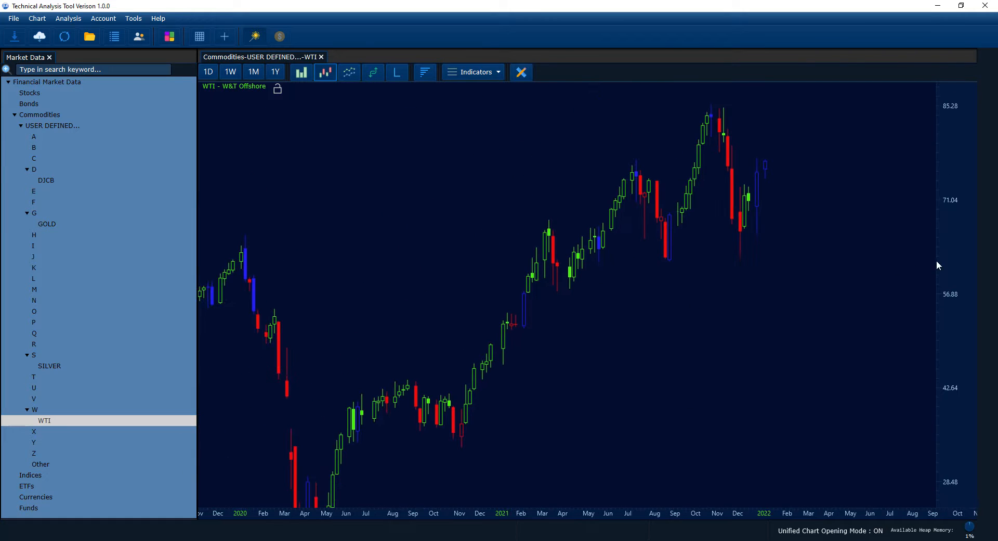
Open the SILVER and GOLD charts from the user-defined commodities and display both as candlesticks.
double_click(50, 365)
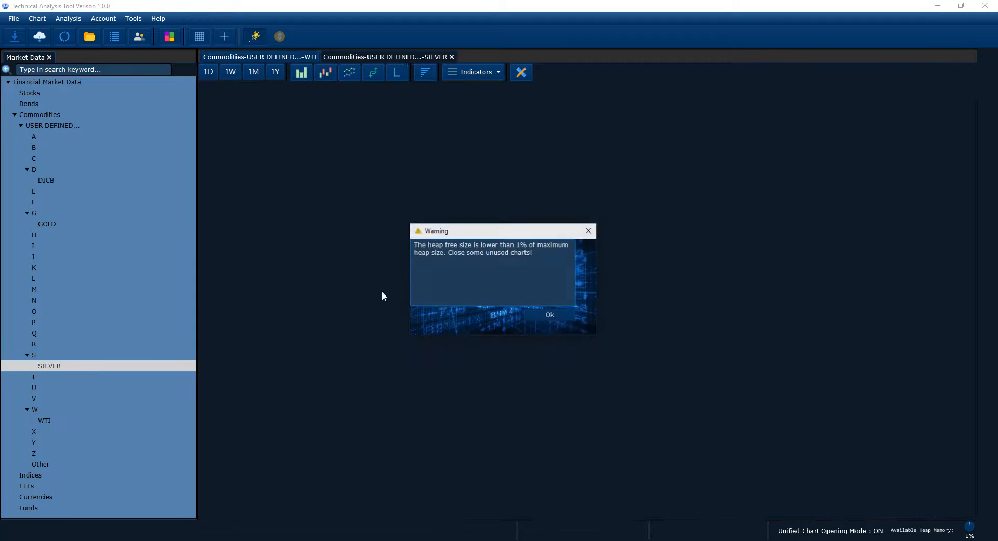
click(563, 315)
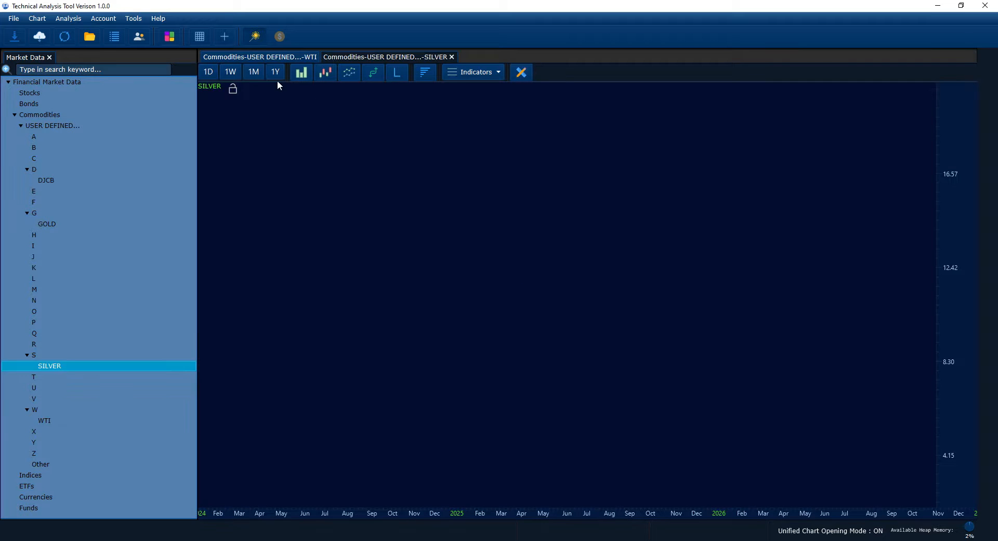
click(328, 74)
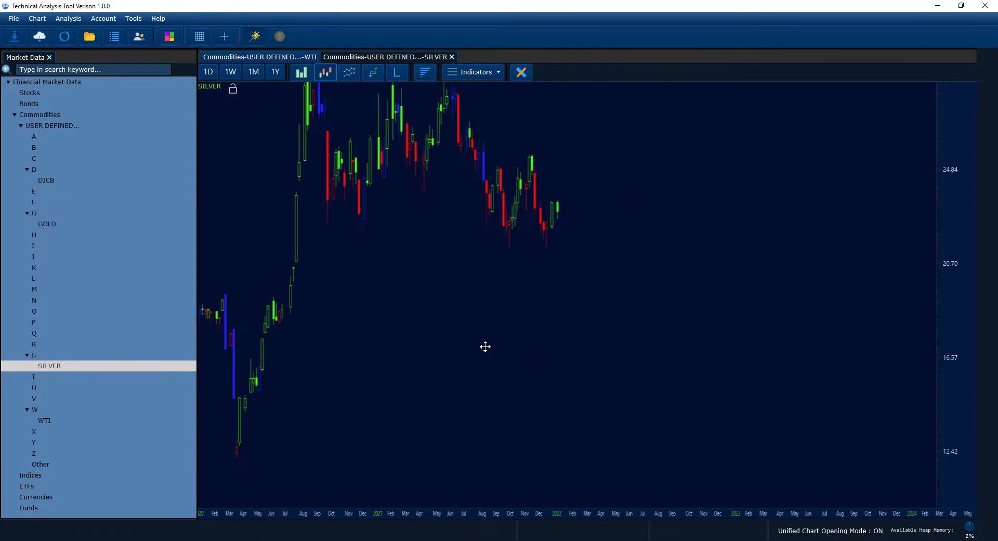
double_click(54, 223)
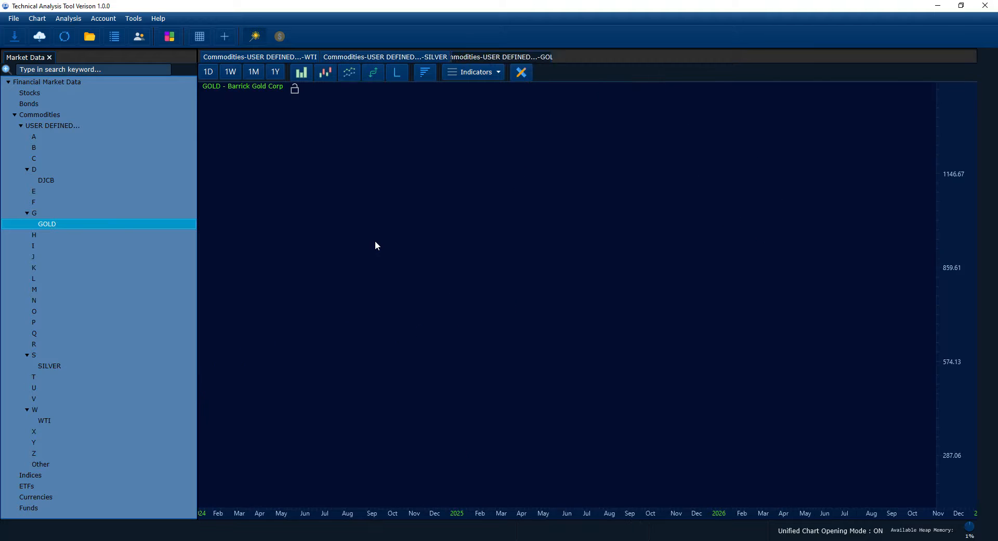
click(324, 72)
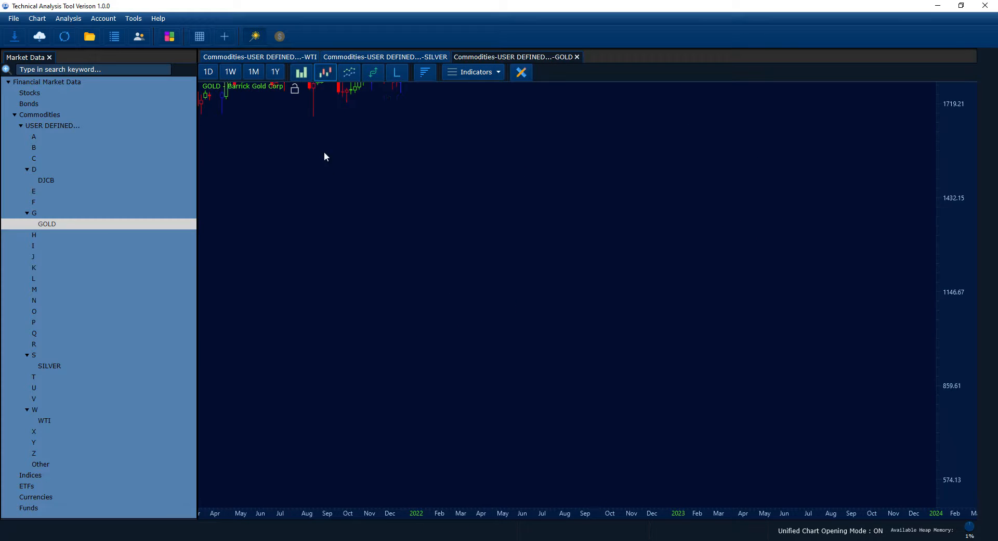
Open the DJCB chart as candlesticks and examine its price history across the imported years.
click(52, 182)
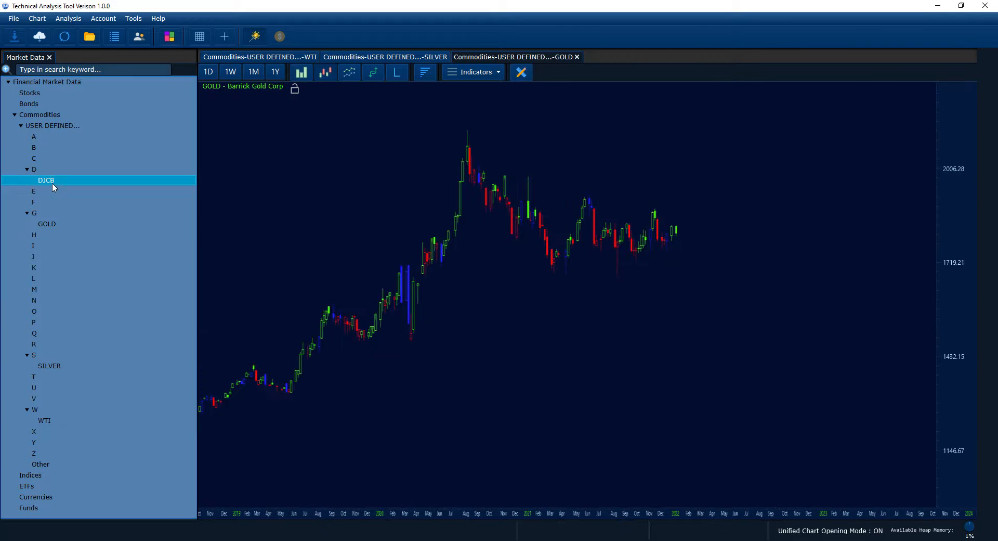
double_click(52, 183)
click(547, 313)
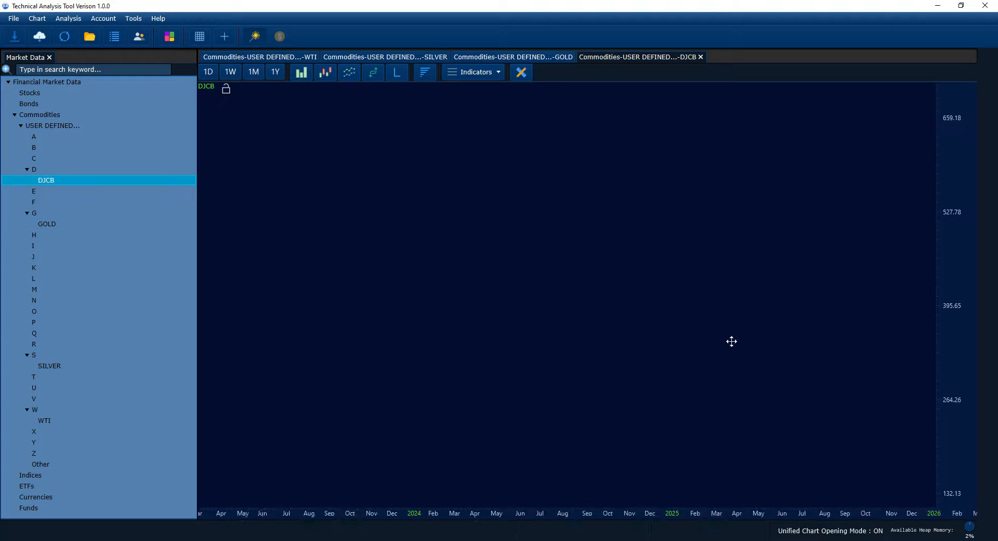
click(333, 74)
scroll(652, 276, down, 2)
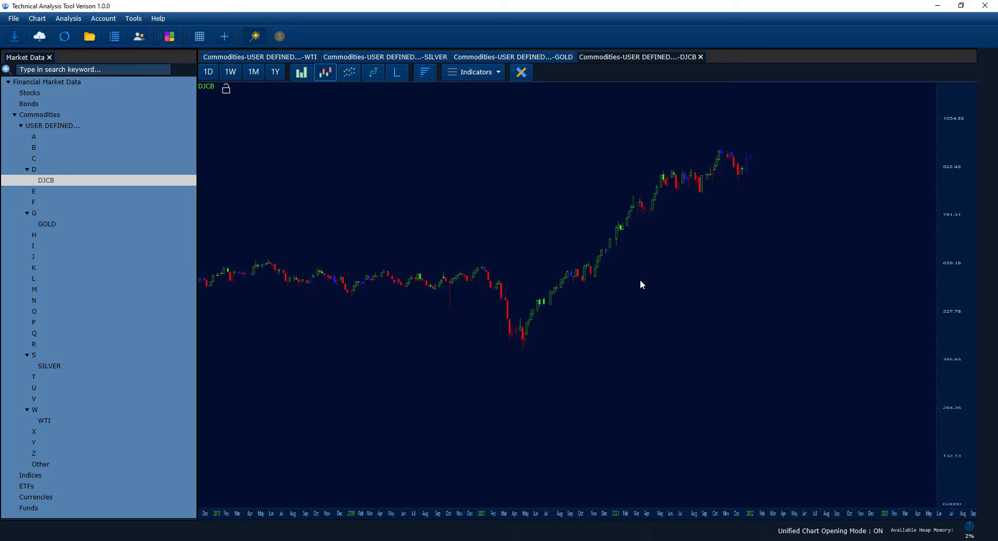
drag(478, 335, 599, 375)
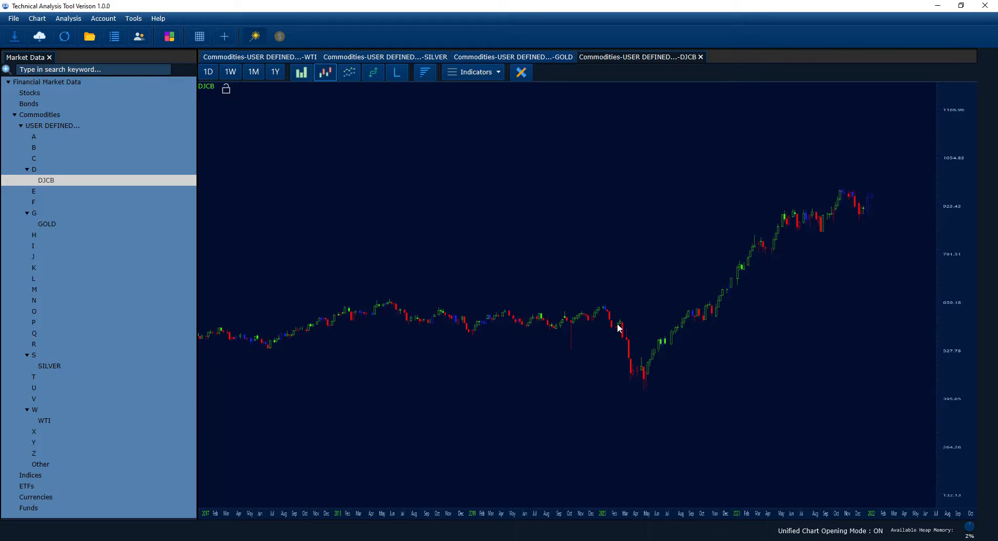
mouse_move(574, 370)
mouse_down()
mouse_move(557, 383)
mouse_move(569, 384)
mouse_up()
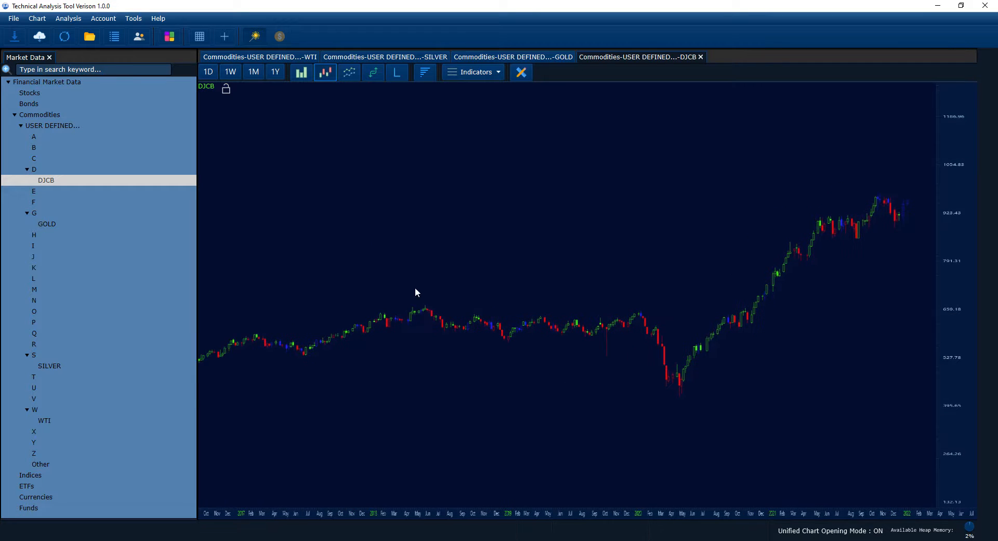
drag(323, 207, 541, 195)
drag(426, 223, 526, 220)
drag(625, 195, 429, 215)
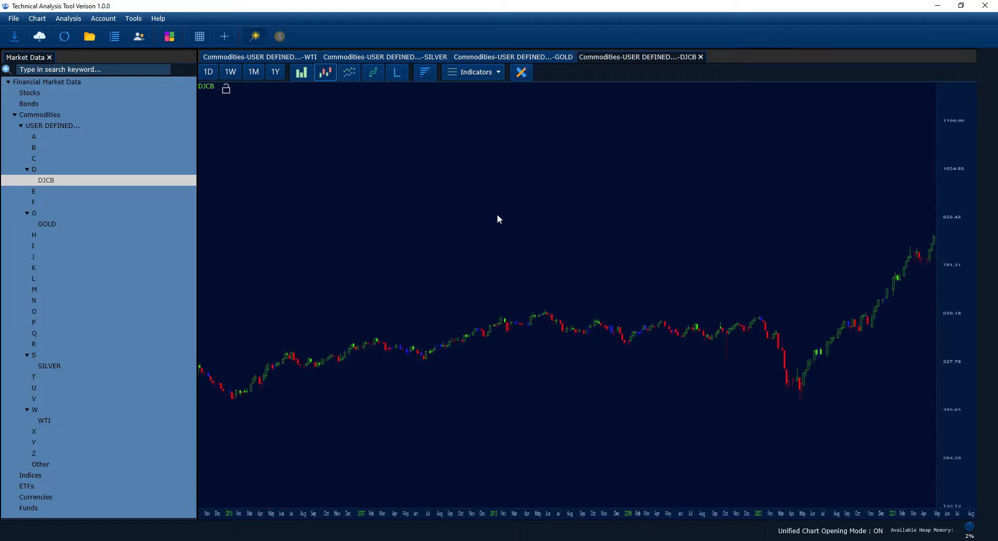
drag(640, 219, 397, 237)
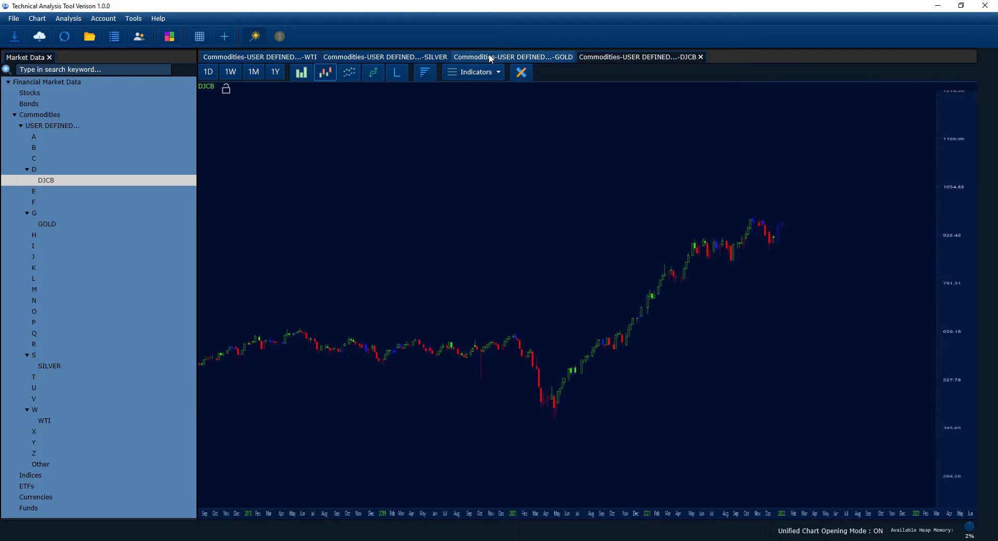
Add the Relative Strength (Mansfield) indicator to the WTI chart with DJCB as the comparison data.
click(285, 58)
click(467, 77)
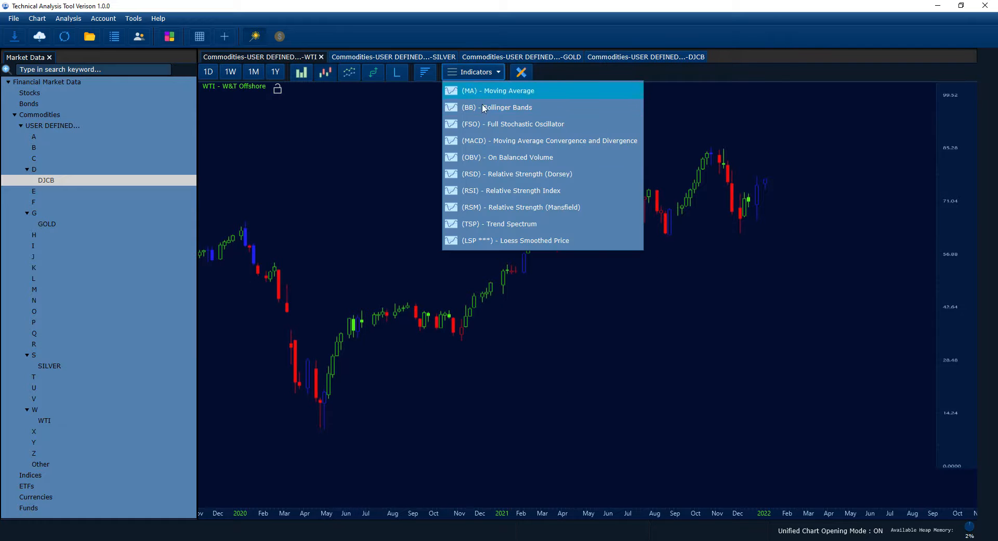
click(481, 203)
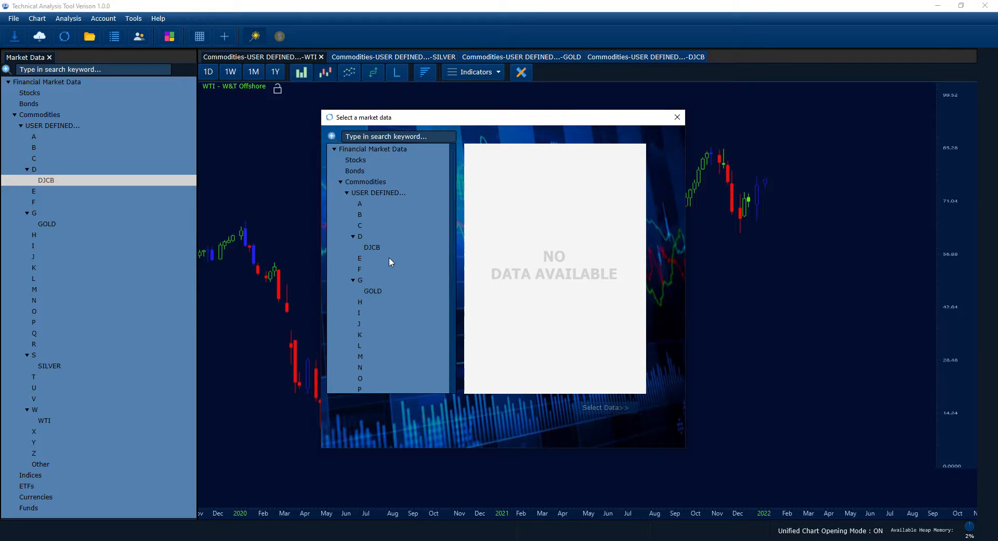
click(373, 248)
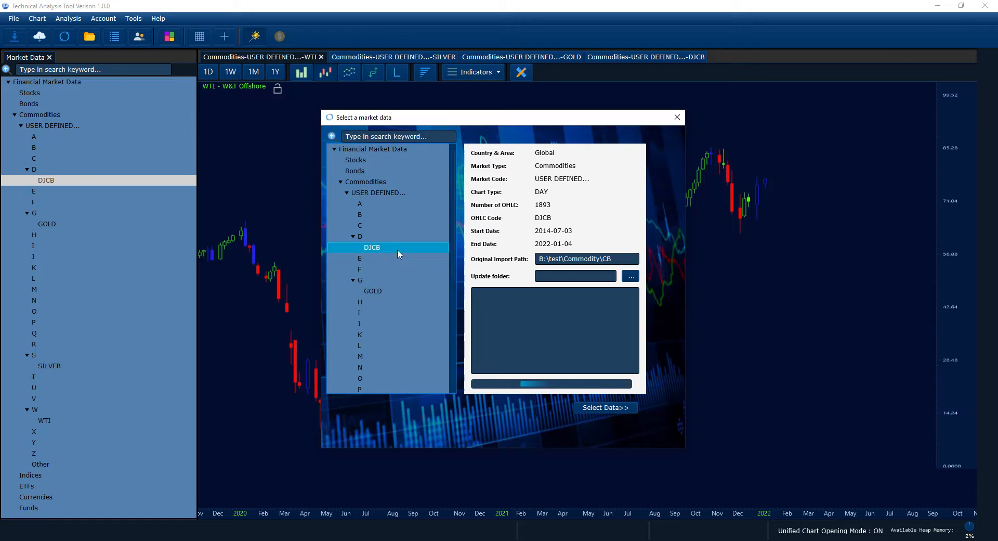
drag(522, 124, 517, 124)
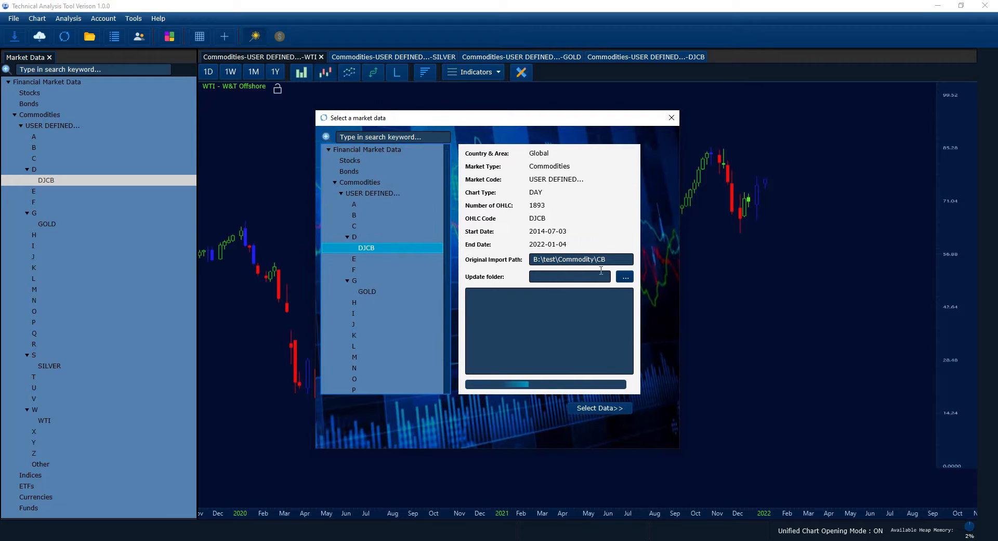
click(606, 410)
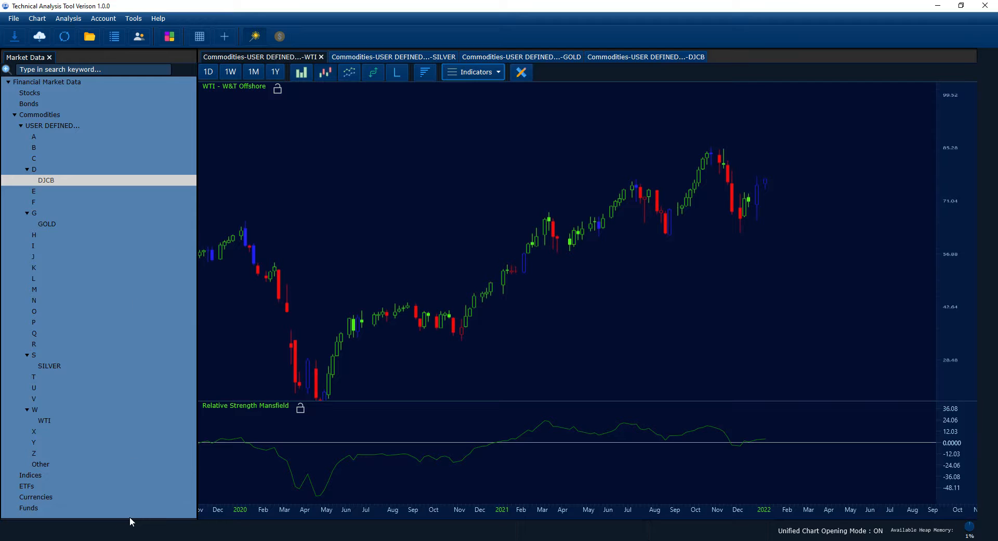
Expose the indicator settings beneath the Market Data tree and enable Fill Path for WTI's Mansfield relative strength.
drag(129, 519, 134, 207)
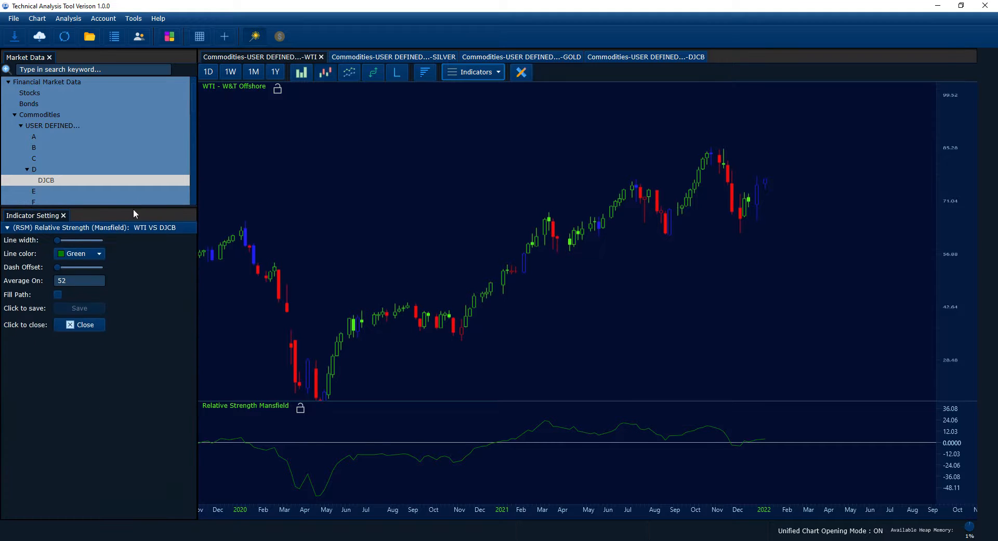
click(104, 229)
click(104, 229)
scroll(582, 301, down, 2)
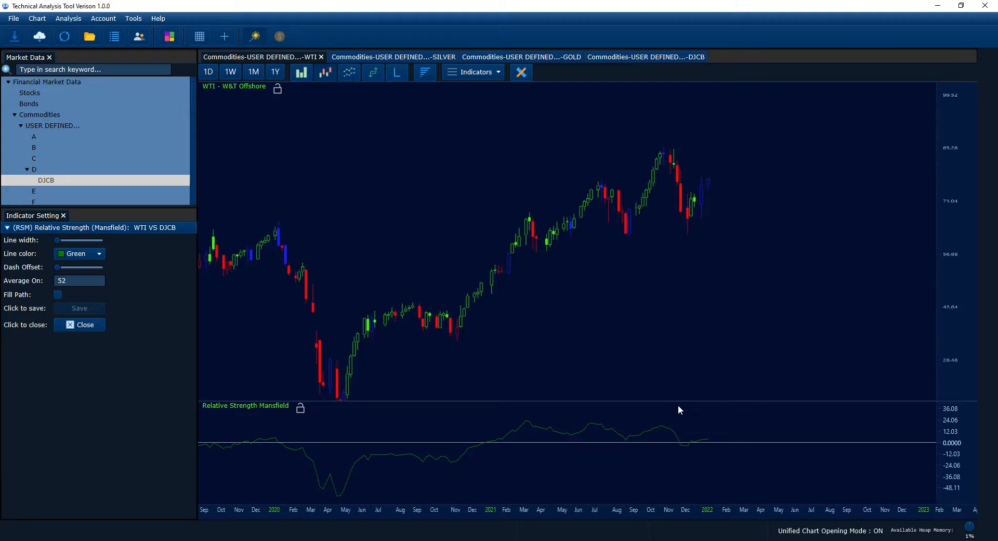
click(58, 295)
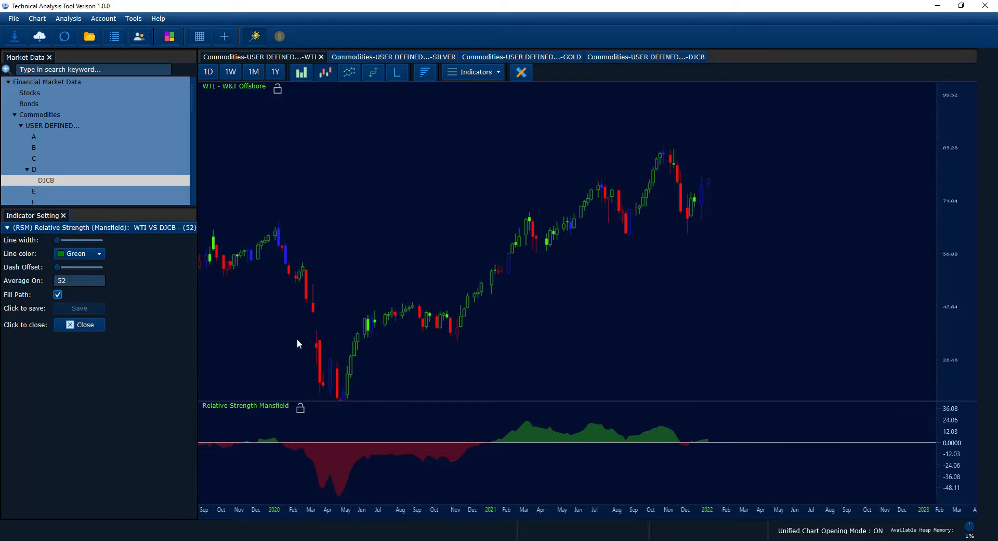
drag(589, 384, 611, 369)
scroll(914, 286, down, 3)
scroll(947, 277, down, 1)
drag(738, 307, 778, 310)
drag(691, 313, 723, 318)
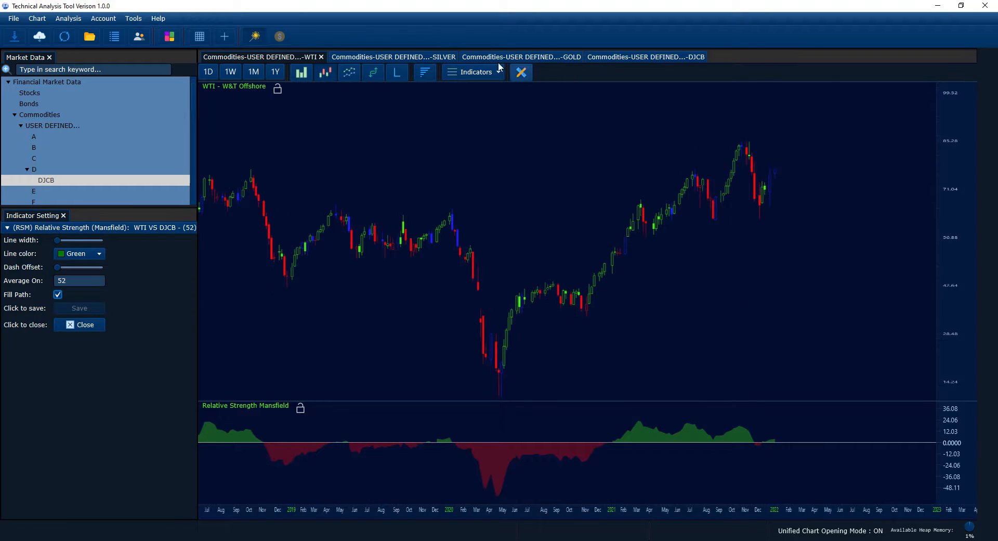
Add Relative Strength (Mansfield) against DJCB to the GOLD chart and enable its Fill Path.
click(518, 58)
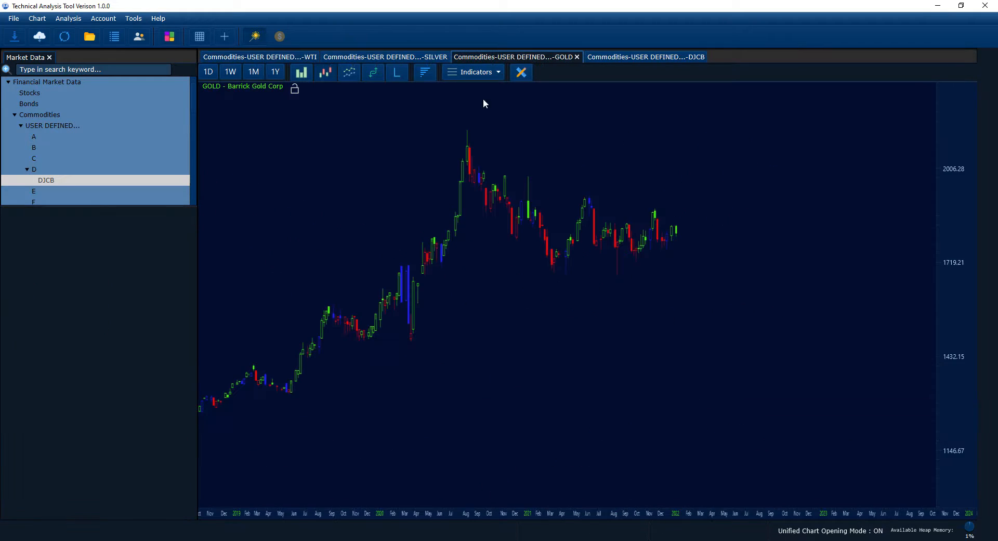
click(462, 75)
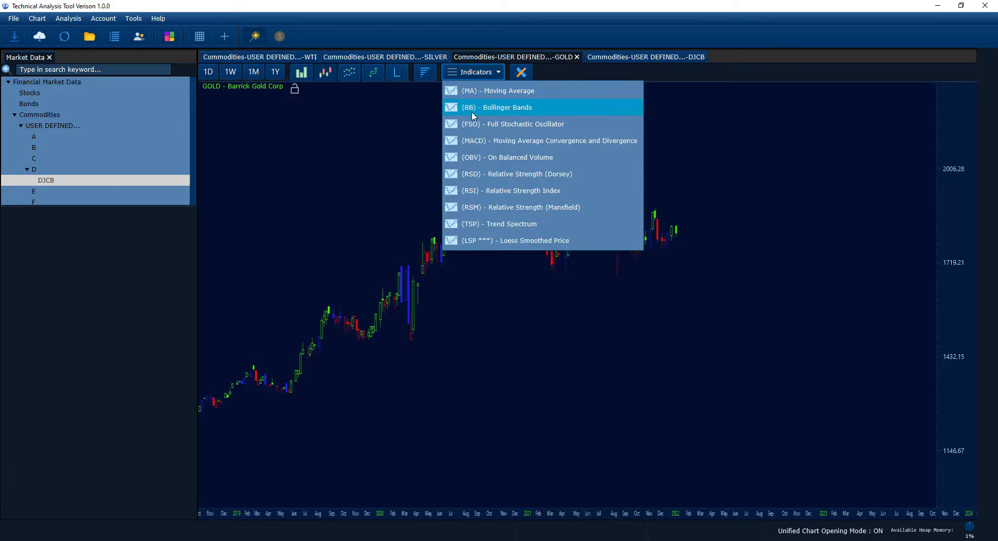
click(475, 207)
click(378, 247)
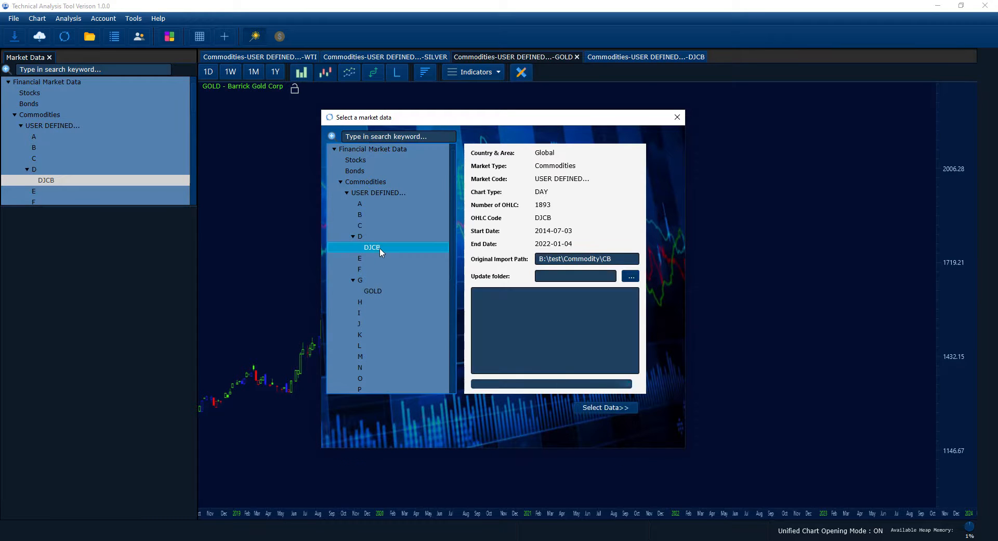
click(598, 408)
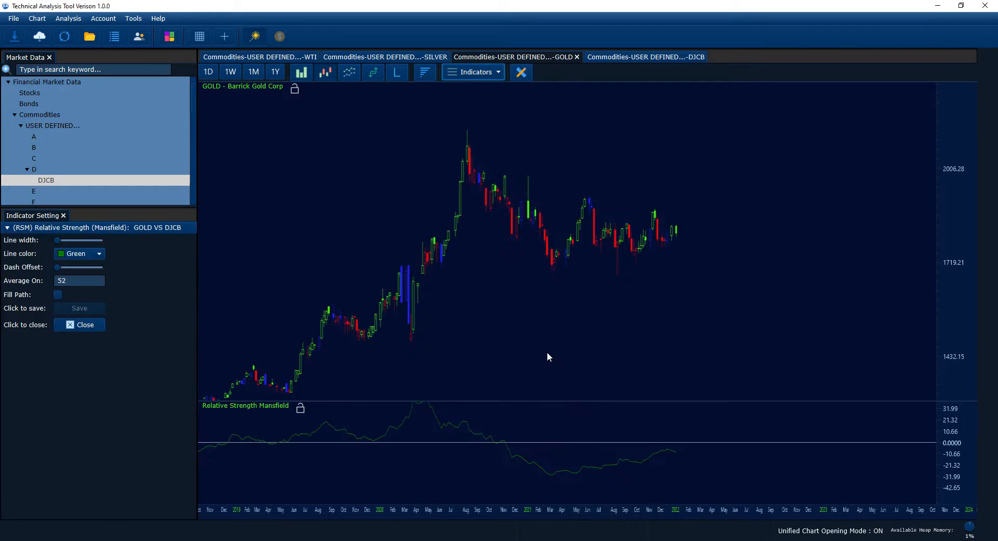
click(59, 294)
drag(411, 289, 774, 283)
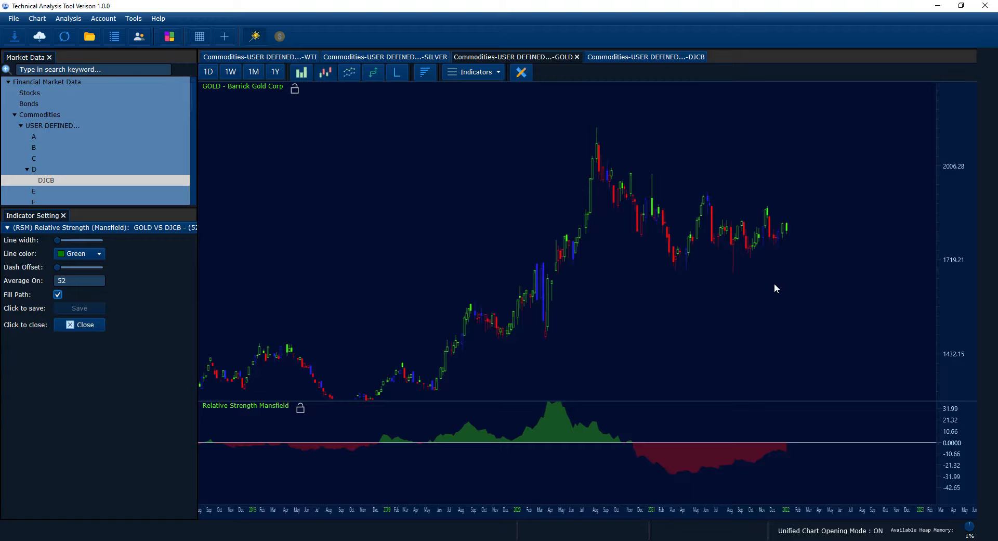
drag(801, 417, 803, 423)
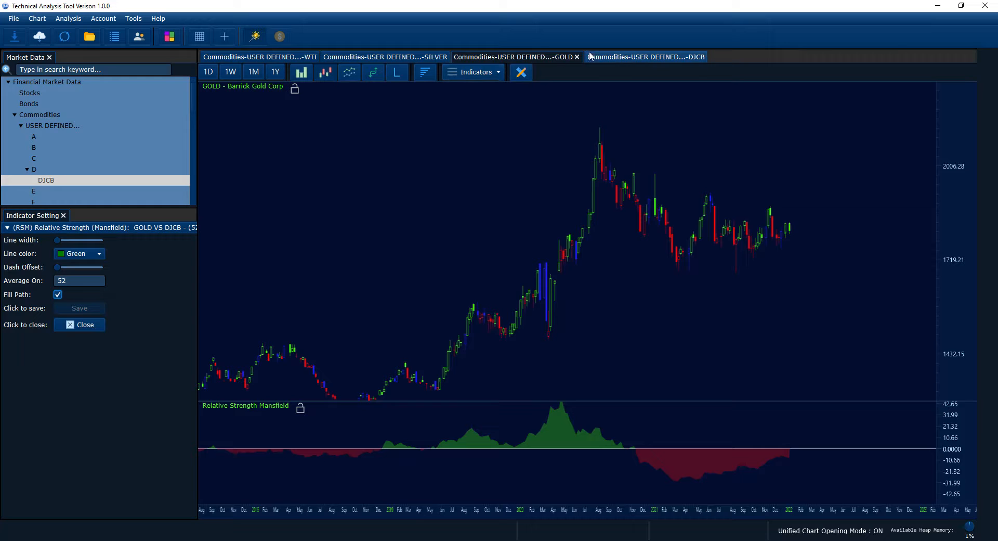
Return to the WTI chart and examine its price history together with the Mansfield relative strength.
click(264, 60)
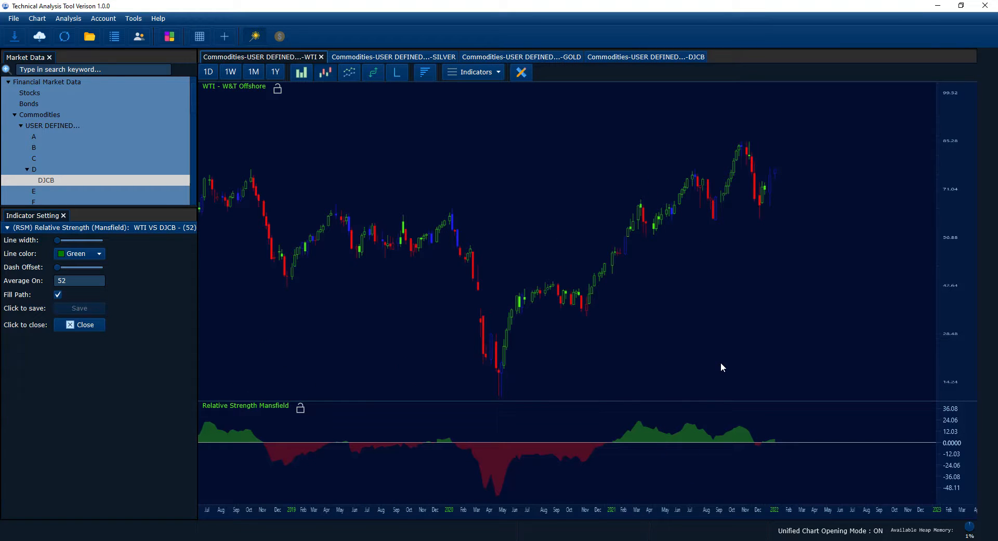
drag(536, 412, 540, 415)
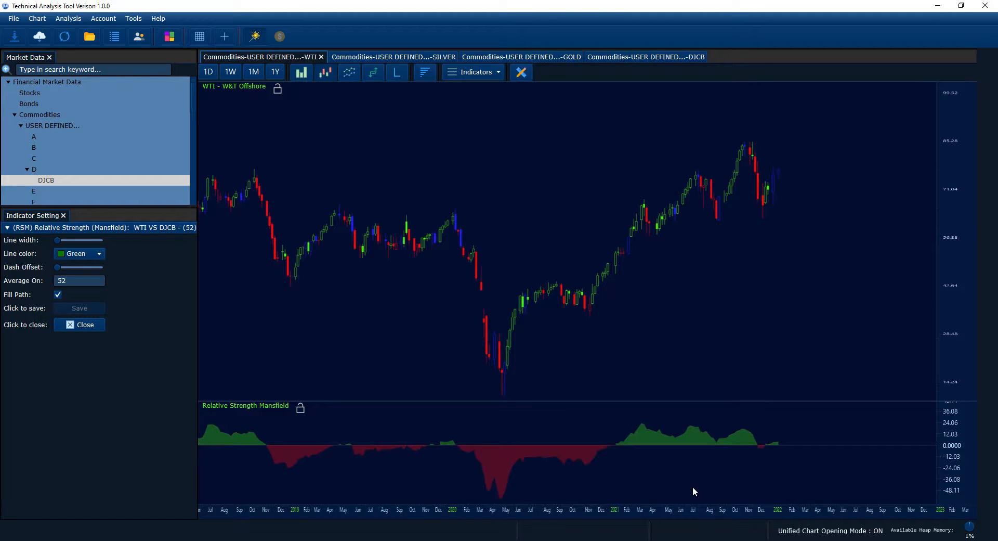
scroll(714, 223, down, 2)
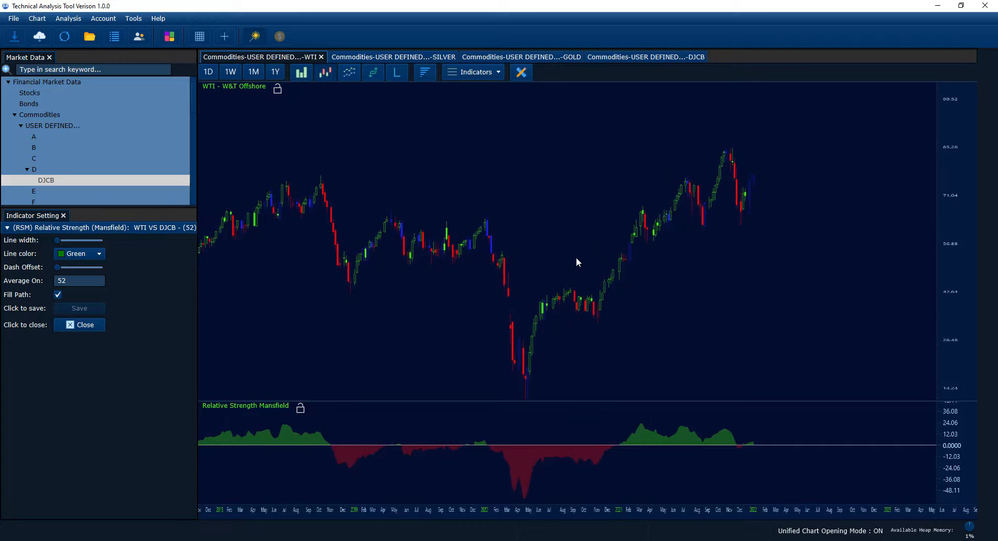
drag(583, 254, 628, 260)
Review the CSV file separator tool's input, output and append-record options, and close it without processing any file.
click(133, 19)
click(135, 38)
drag(479, 176, 523, 185)
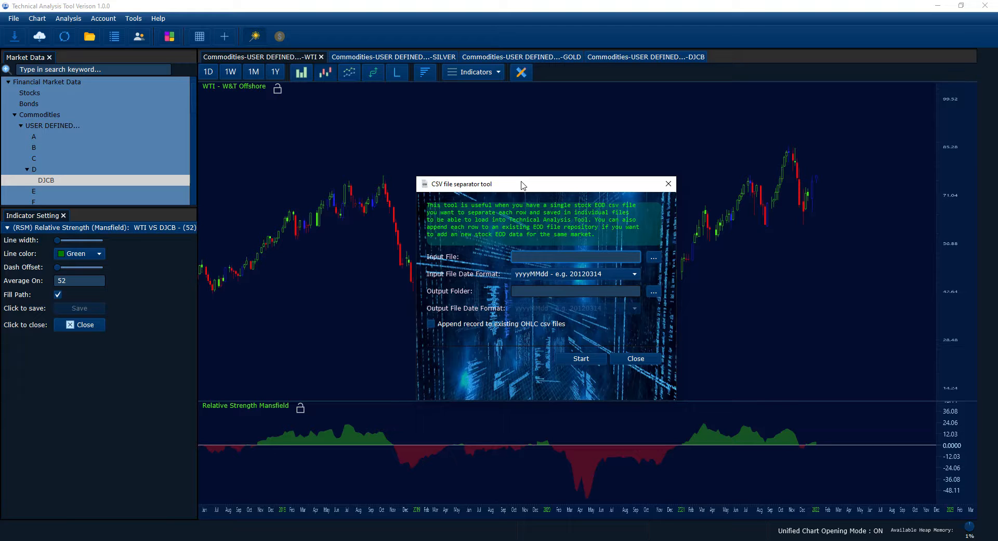
click(667, 183)
click(136, 21)
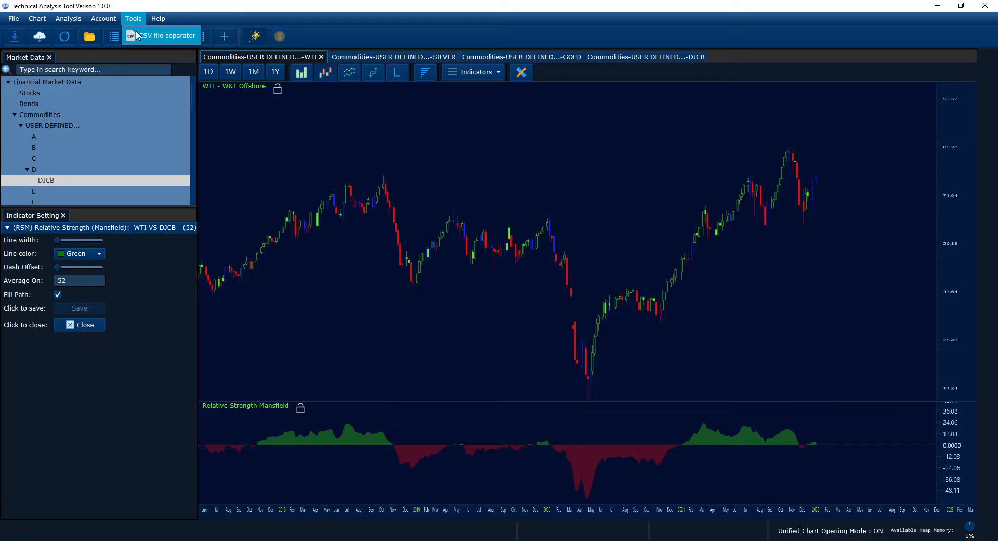
click(424, 196)
drag(441, 229, 494, 256)
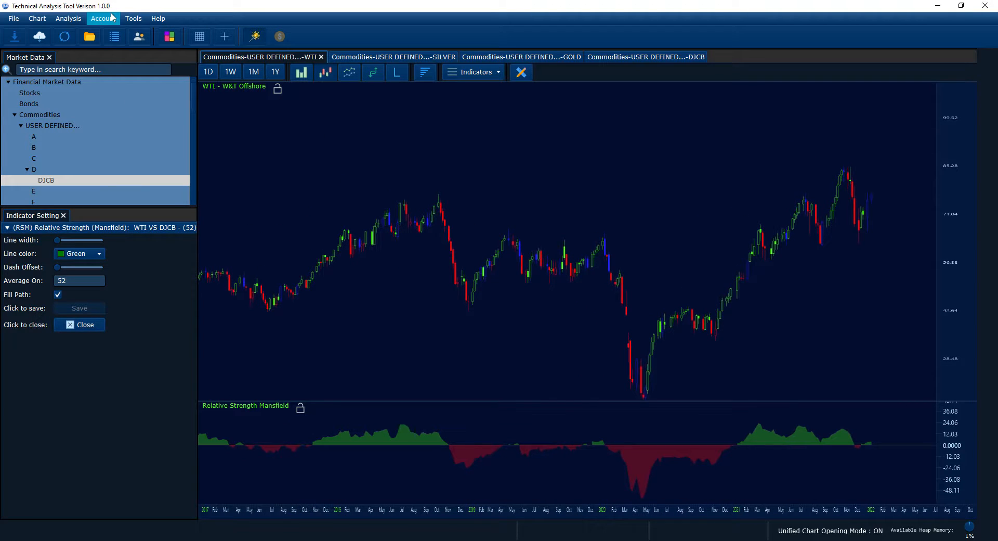
click(137, 36)
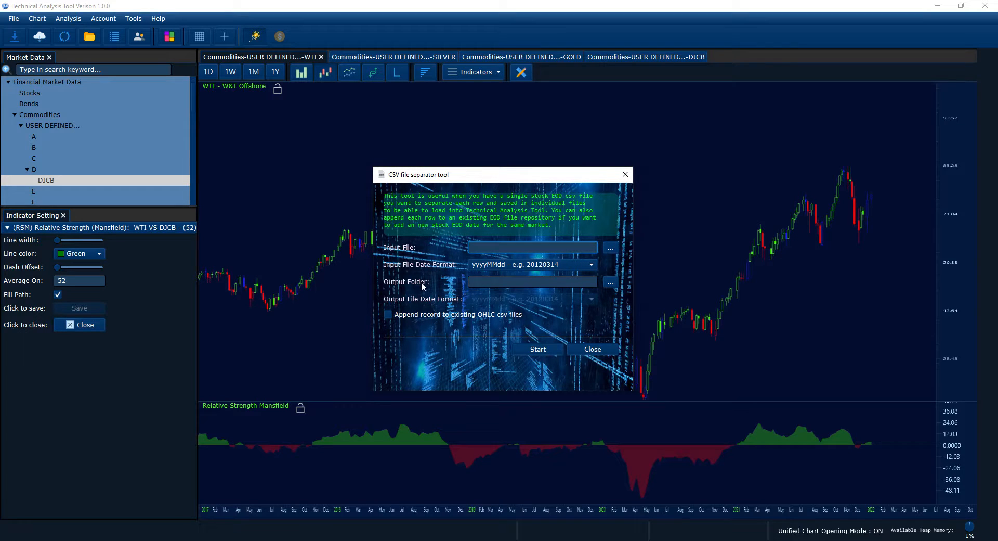
click(417, 314)
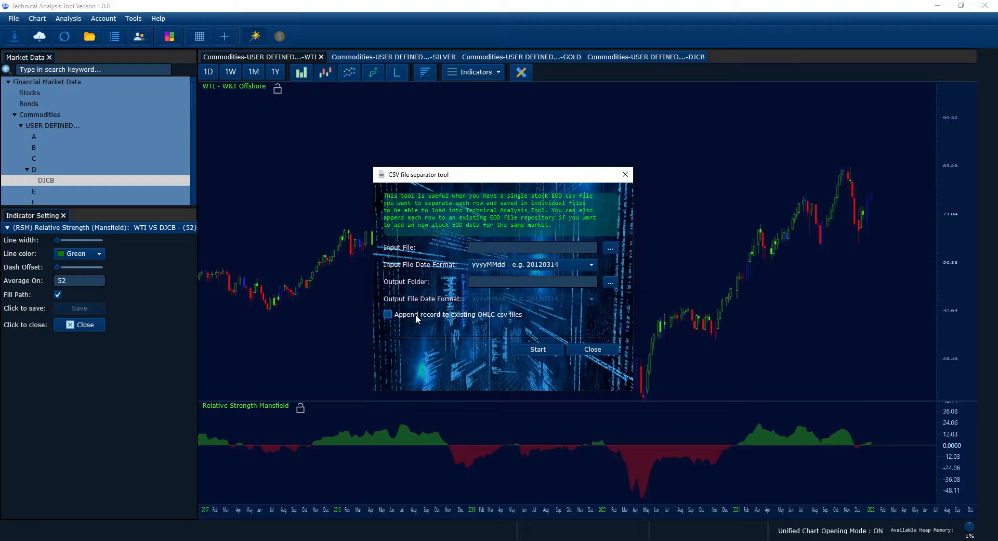
click(581, 346)
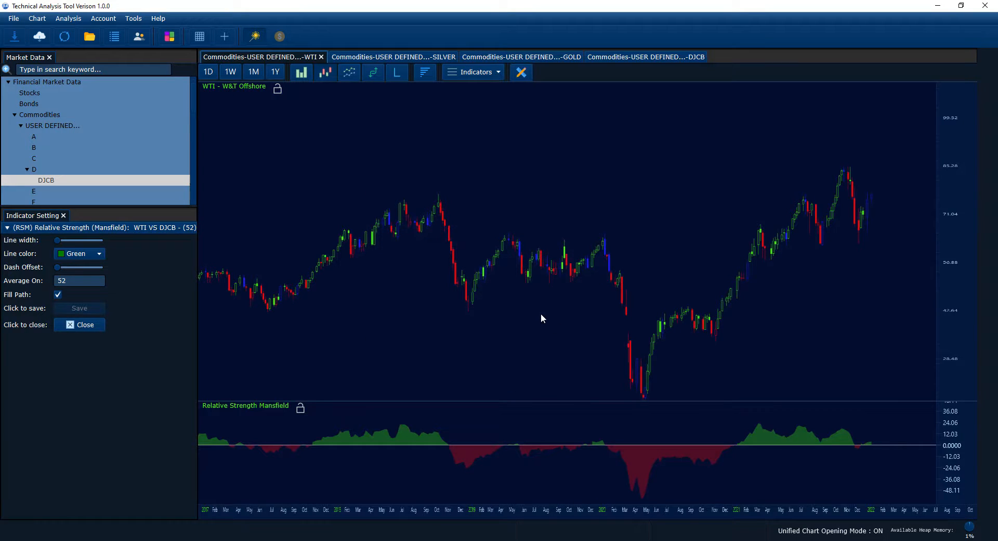